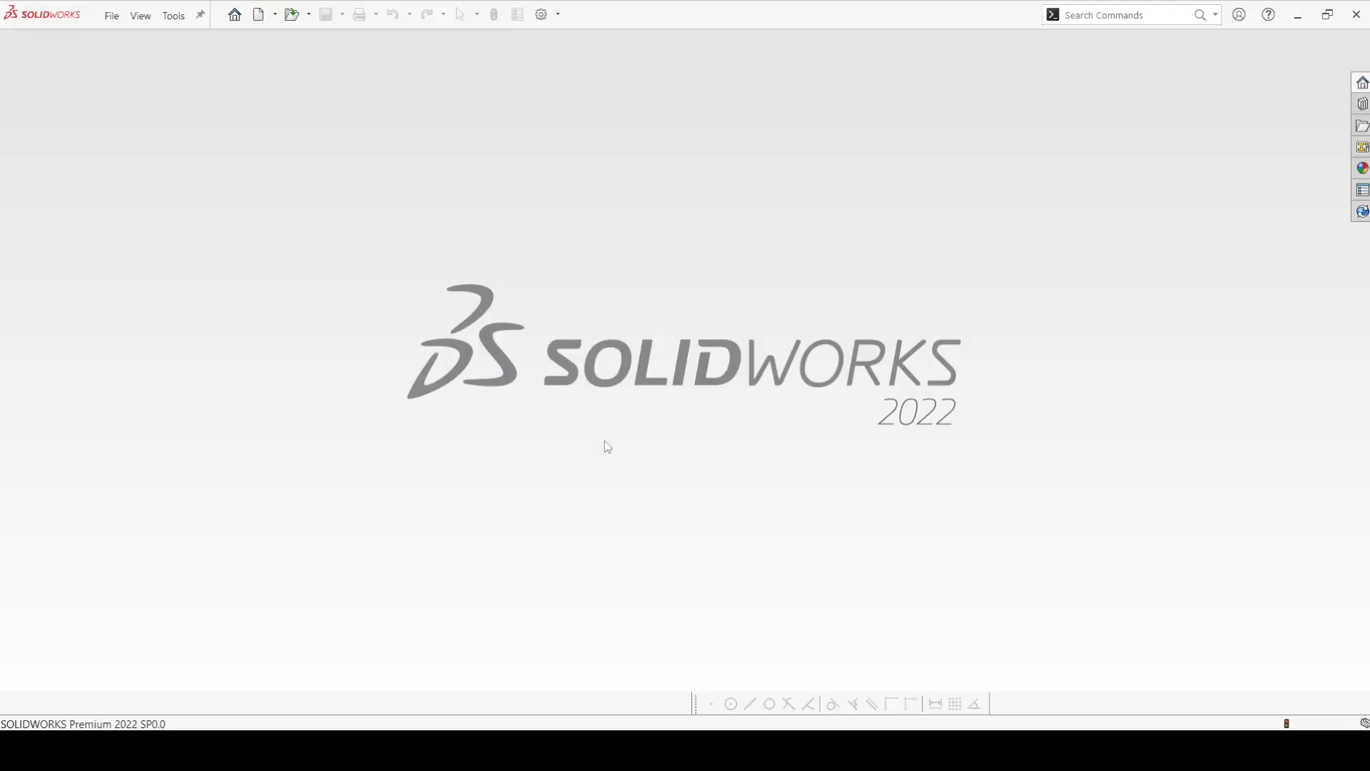
Create a new part document and start a sketch on the Right Plane.
{"action": "left_click", "coordinate": [267, 19]}
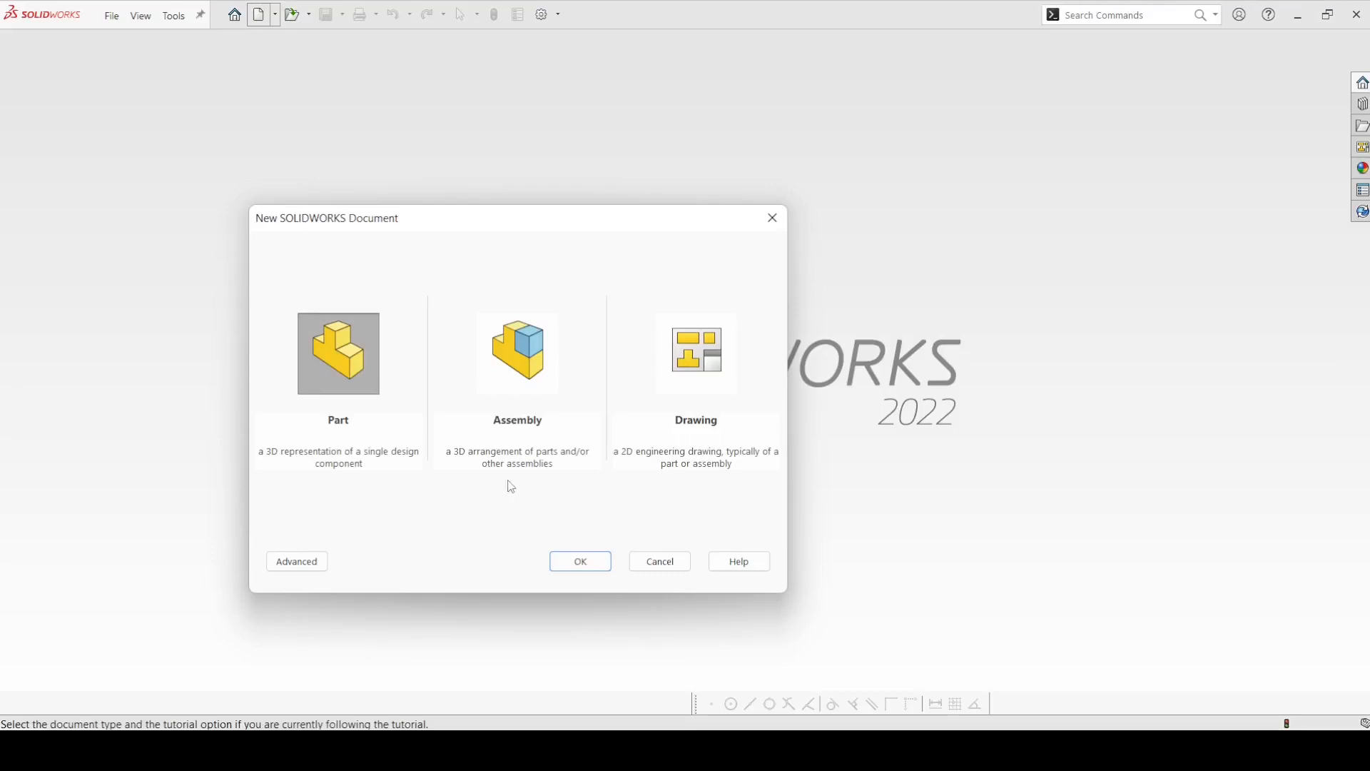
{"action": "left_click", "coordinate": [576, 568]}
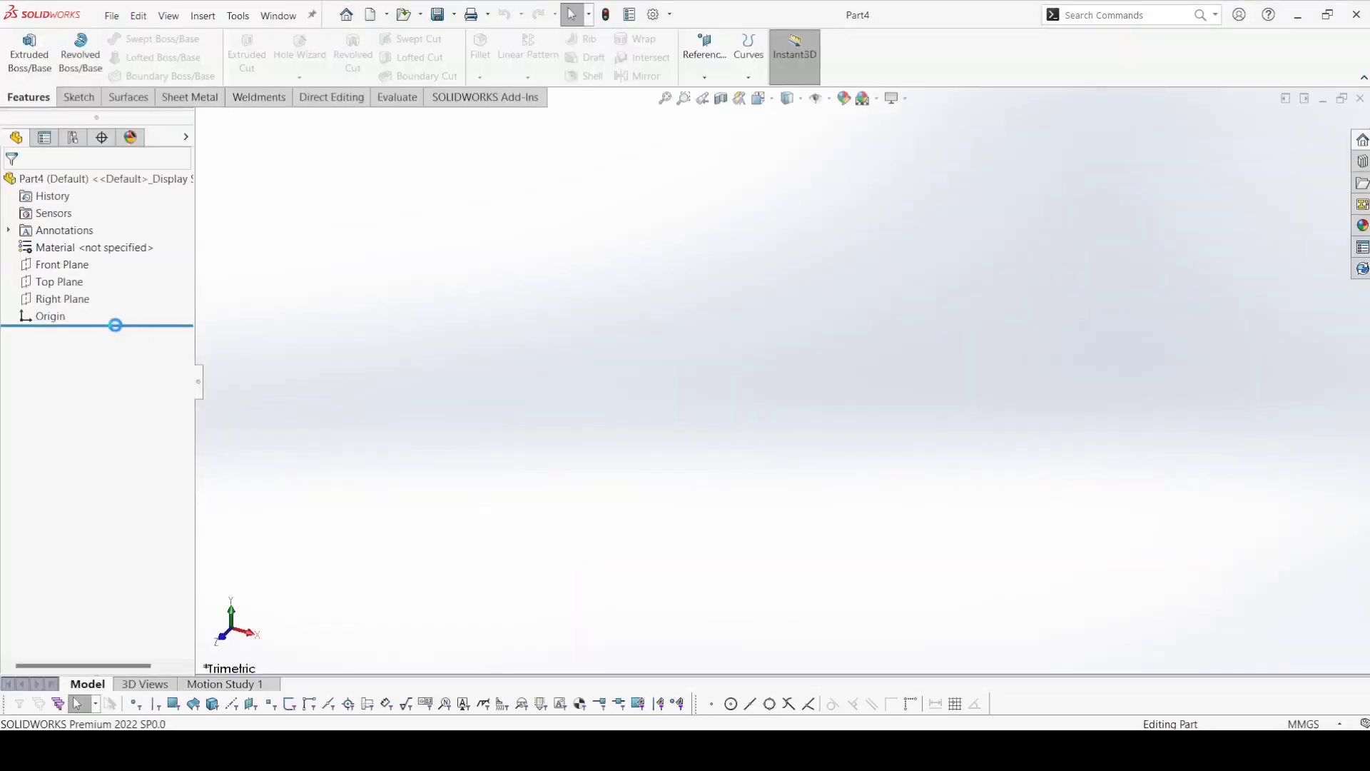
{"action": "left_click", "coordinate": [75, 298]}
{"action": "left_click", "coordinate": [84, 280]}
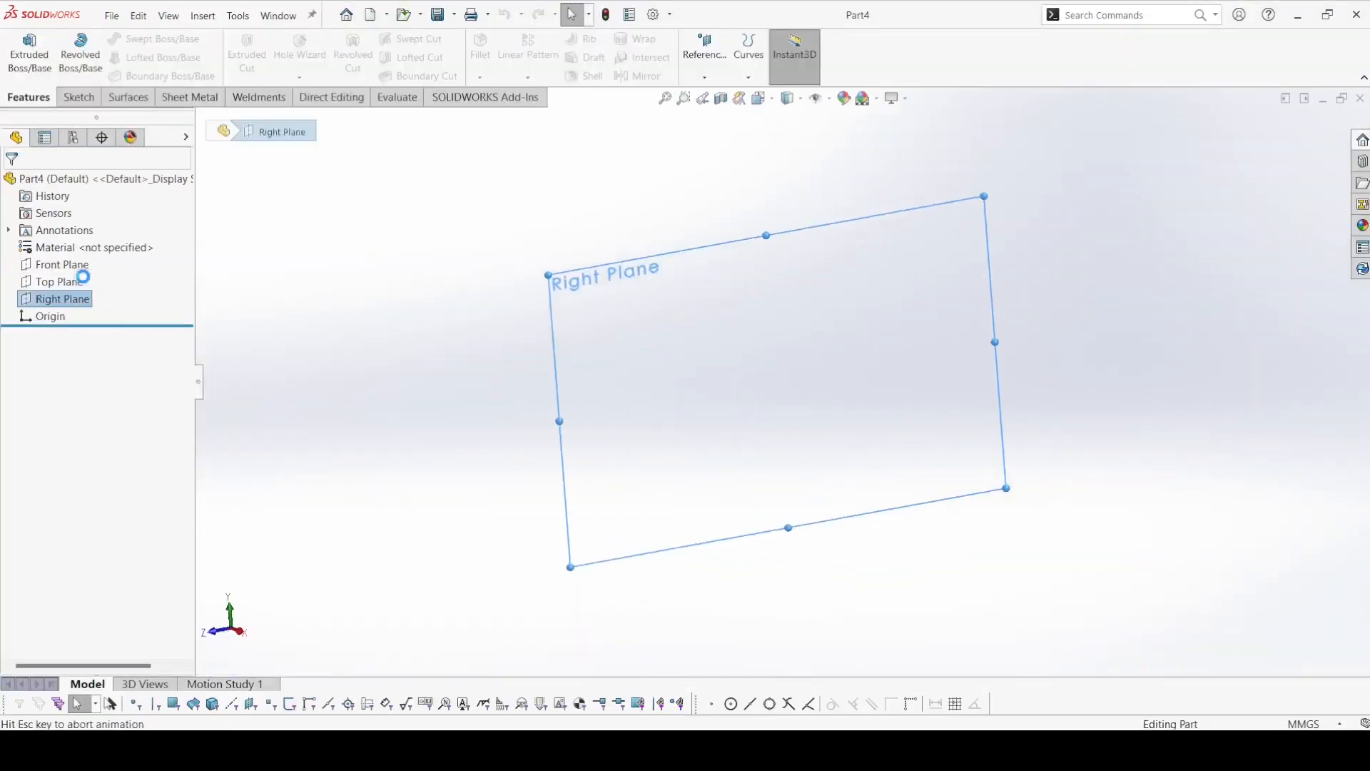
Draw a horizontal centerline about 181 mm long starting at the origin.
{"action": "left_click", "coordinate": [148, 39]}
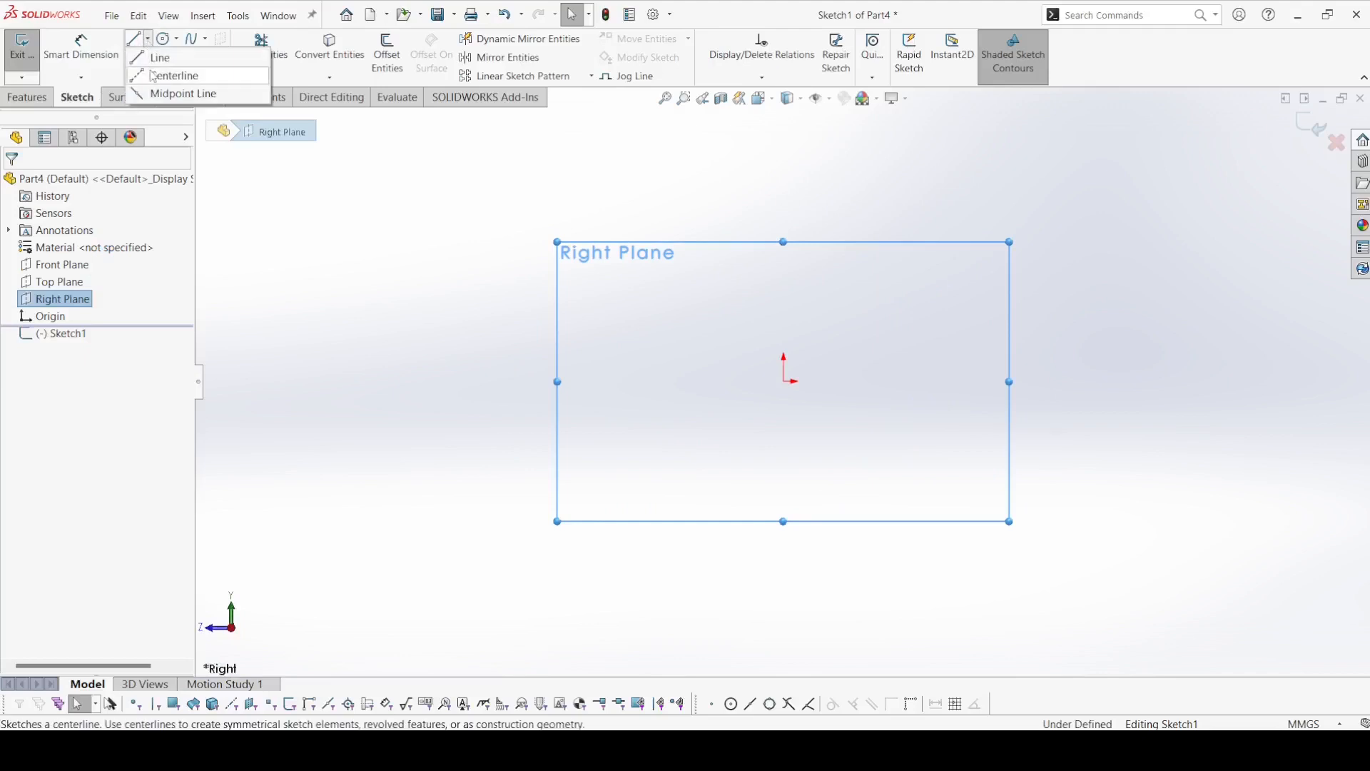
{"action": "left_click", "coordinate": [171, 74]}
{"action": "left_click", "coordinate": [785, 381]}
{"action": "left_click", "coordinate": [1239, 382]}
{"action": "right_click", "coordinate": [1239, 385]}
{"action": "left_click", "coordinate": [1263, 394]}
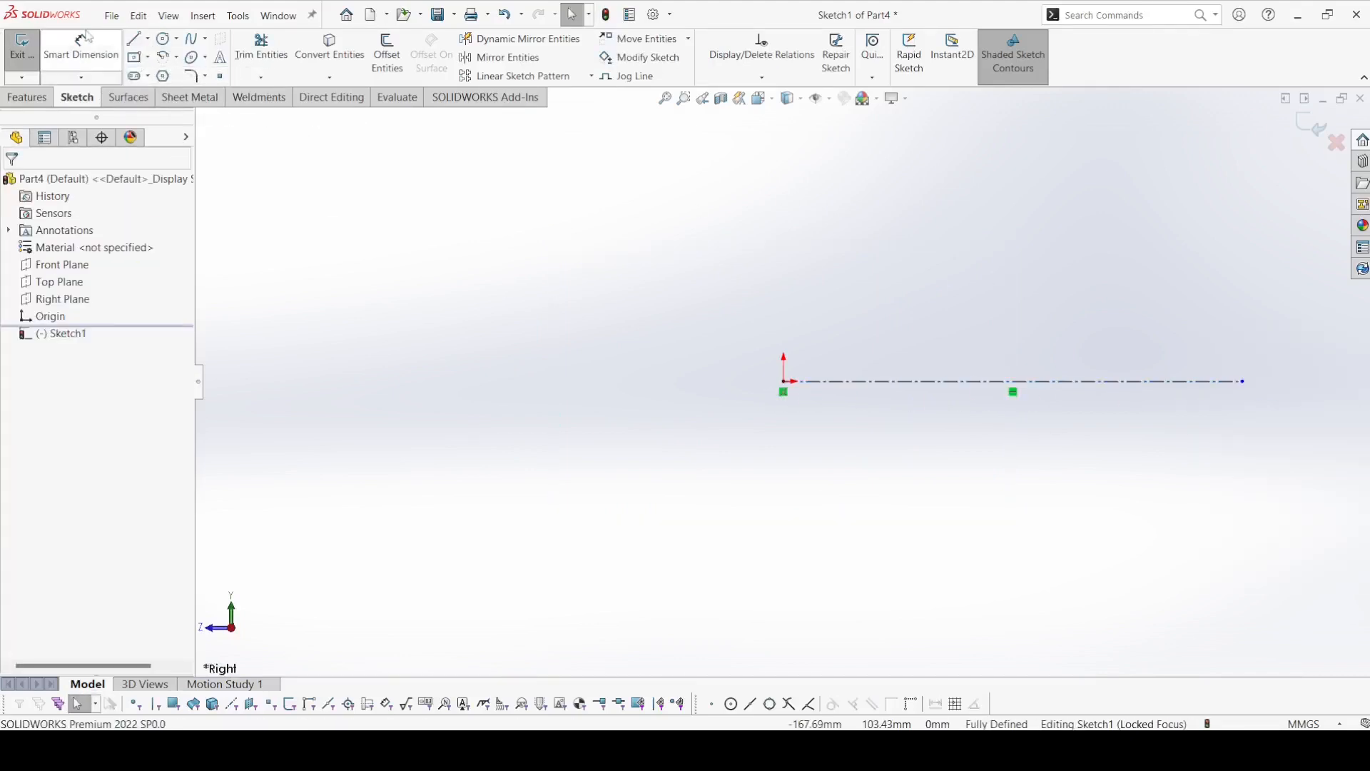
Sketch the outer profile about 81 mm above the origin: a short horizontal line, a line sloping down, and a long horizontal line.
{"action": "key", "text": "l"}
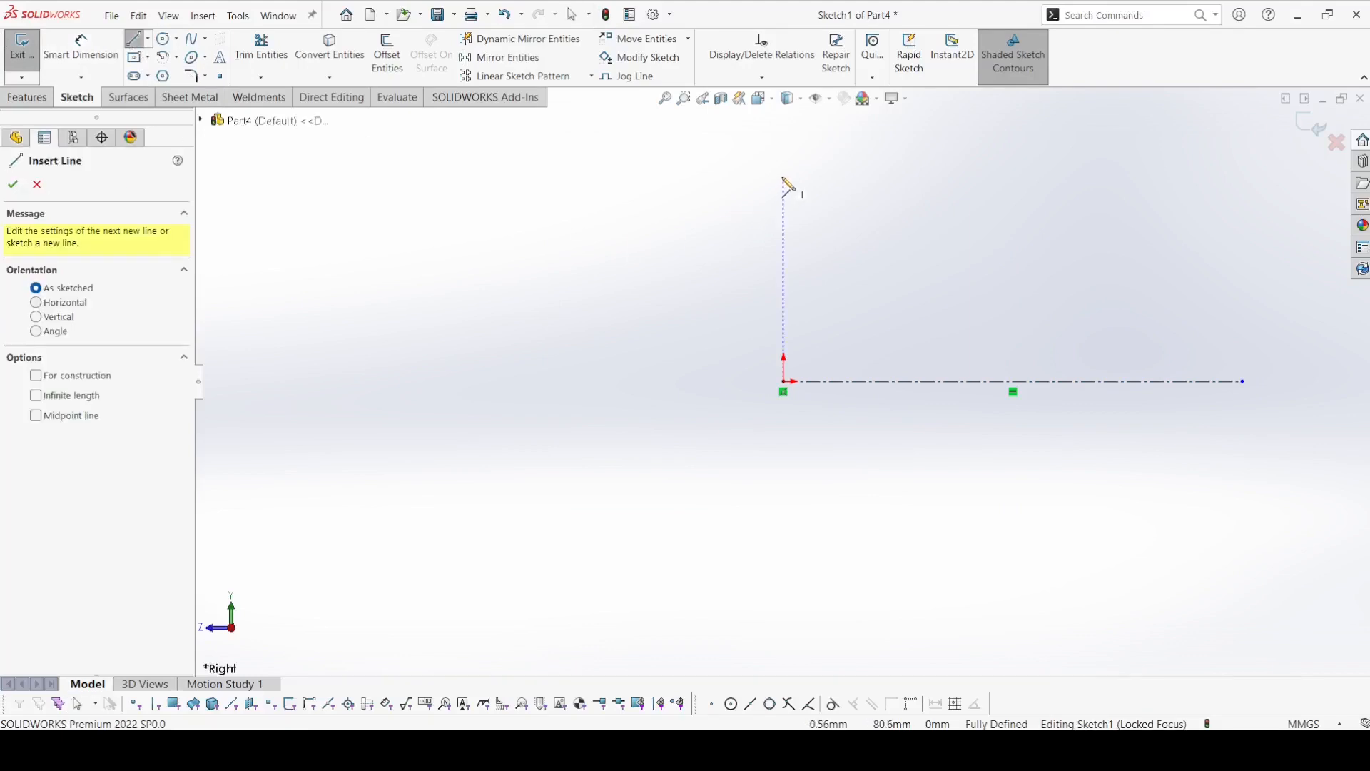
{"action": "left_click", "coordinate": [783, 175]}
{"action": "left_click", "coordinate": [825, 175]}
{"action": "left_click", "coordinate": [900, 282]}
{"action": "left_click", "coordinate": [1226, 282]}
{"action": "right_click", "coordinate": [1226, 293]}
{"action": "left_click", "coordinate": [1221, 284]}
Add a vertical relation between the start point of the short upper line and the origin.
{"action": "left_click", "coordinate": [81, 50]}
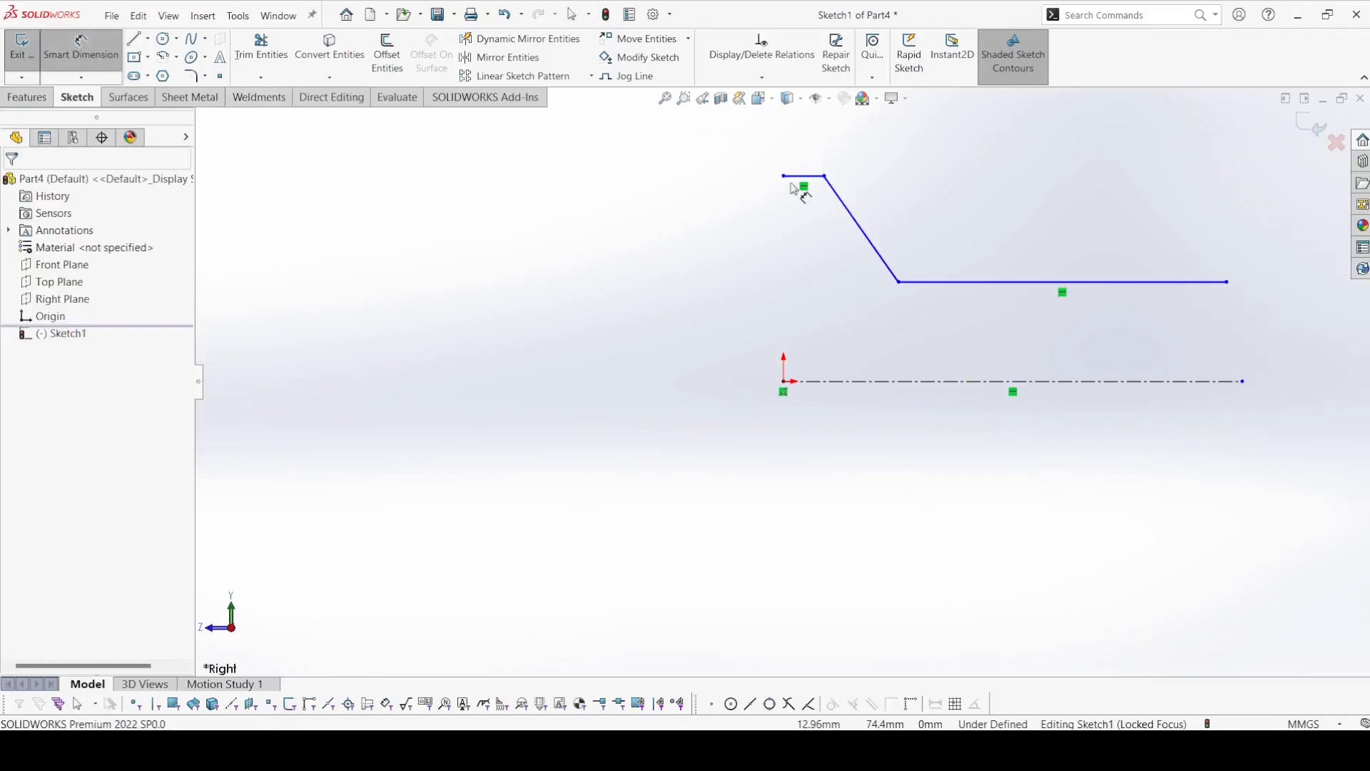
{"action": "key", "text": "Escape"}
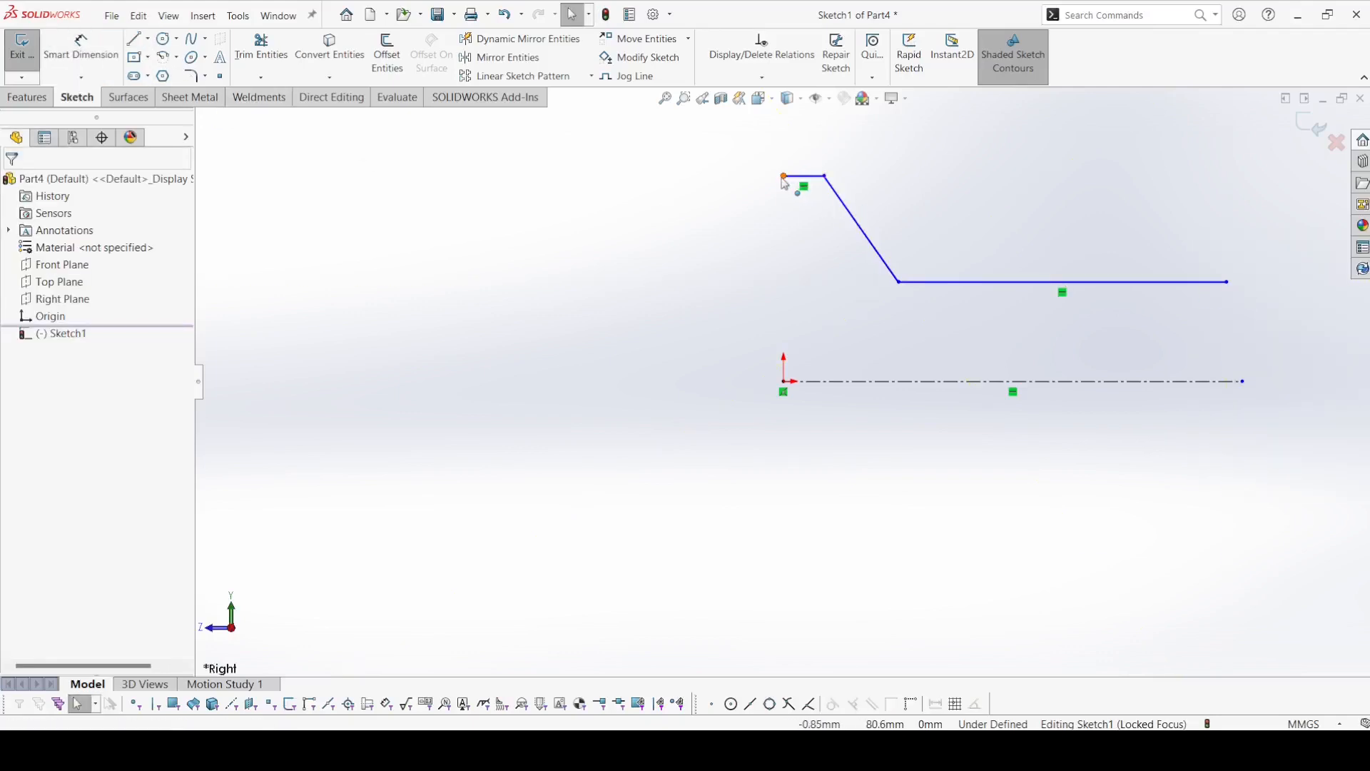
{"action": "left_click", "coordinate": [784, 177]}
{"action": "left_click", "coordinate": [784, 383], "text": "ctrl"}
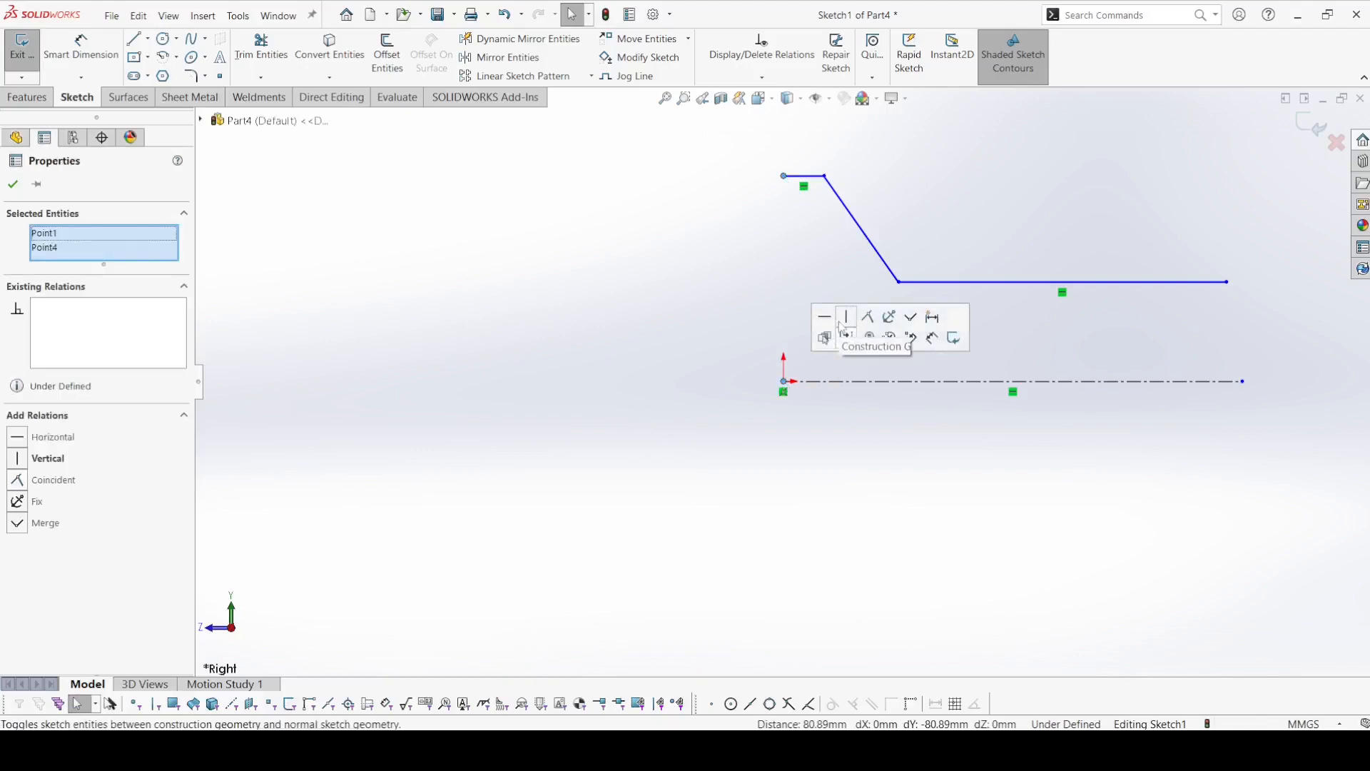
{"action": "left_click", "coordinate": [667, 315]}
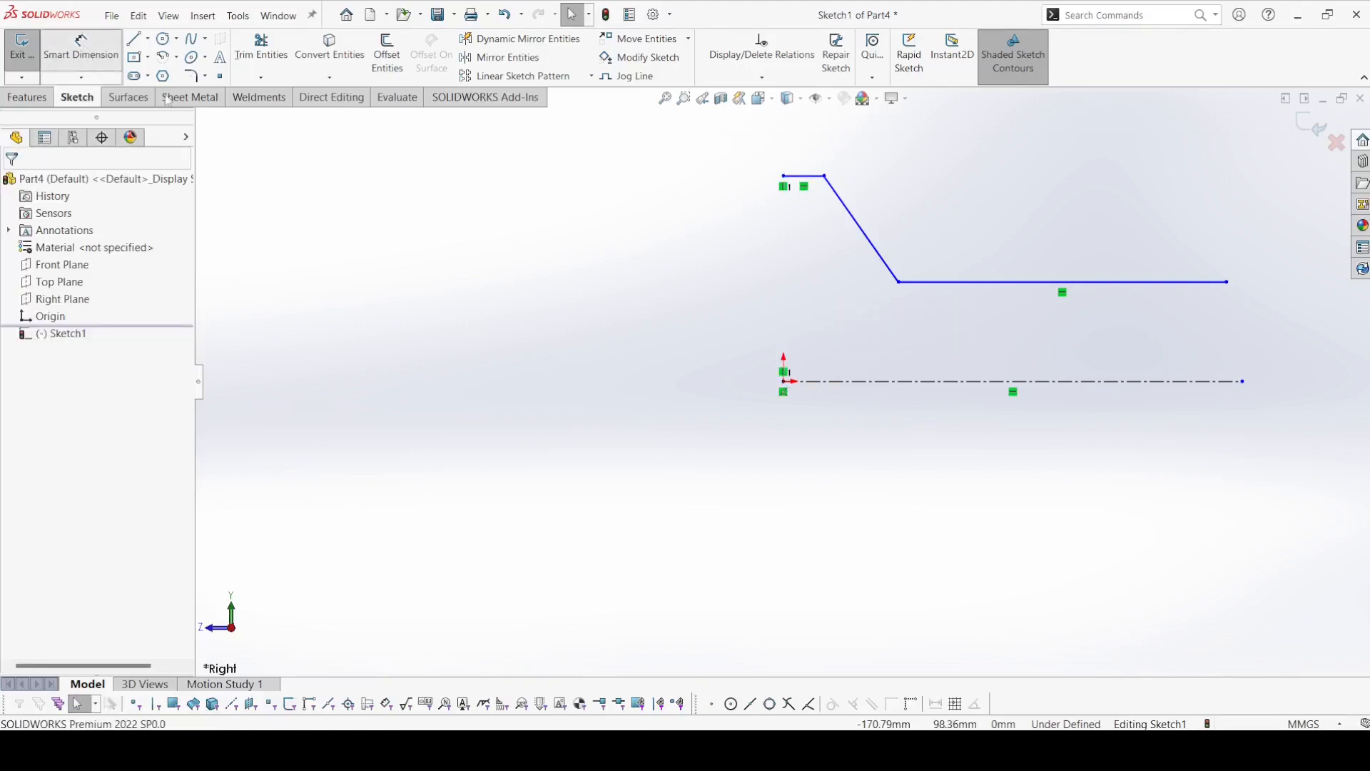
{"action": "left_click", "coordinate": [81, 52]}
{"action": "left_click", "coordinate": [812, 178]}
{"action": "left_click", "coordinate": [778, 381]}
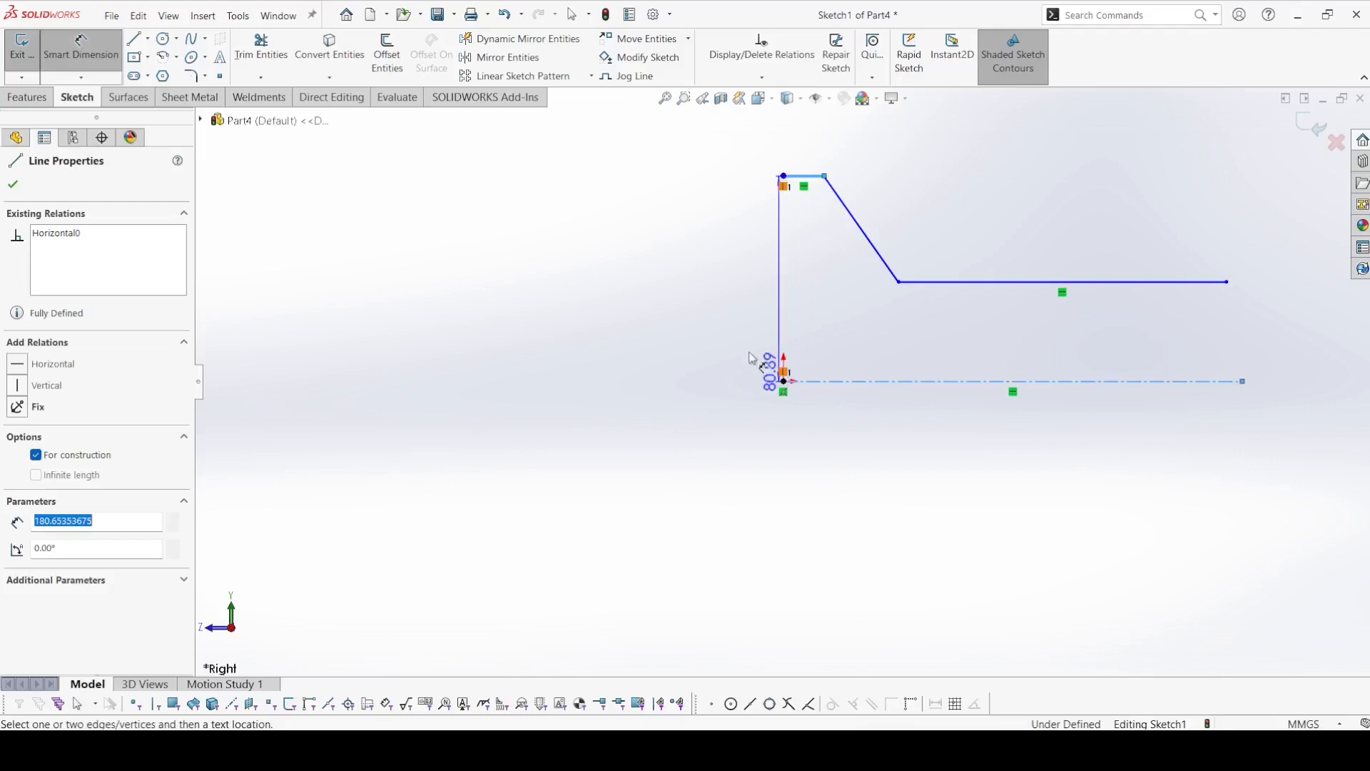
{"action": "left_click", "coordinate": [701, 328]}
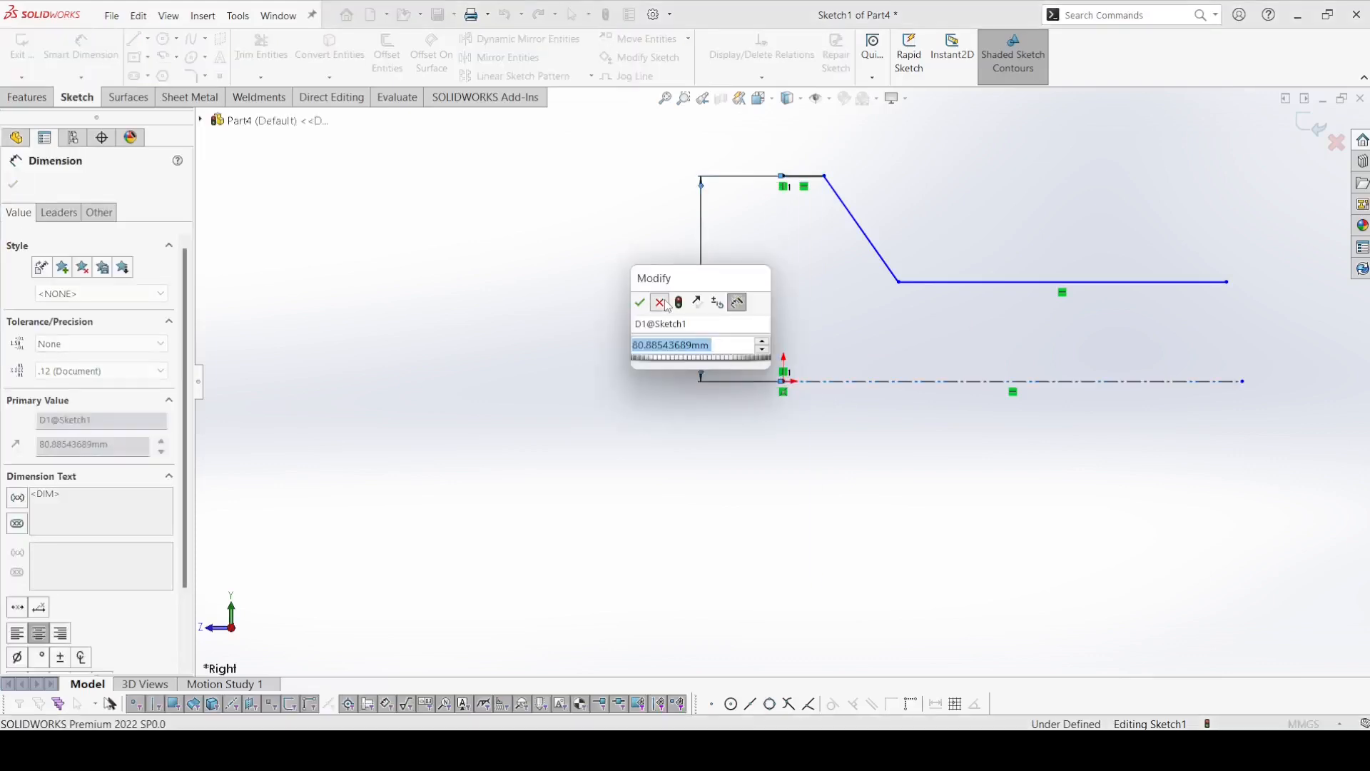
{"action": "left_click", "coordinate": [665, 301]}
{"action": "key", "text": "Delete"}
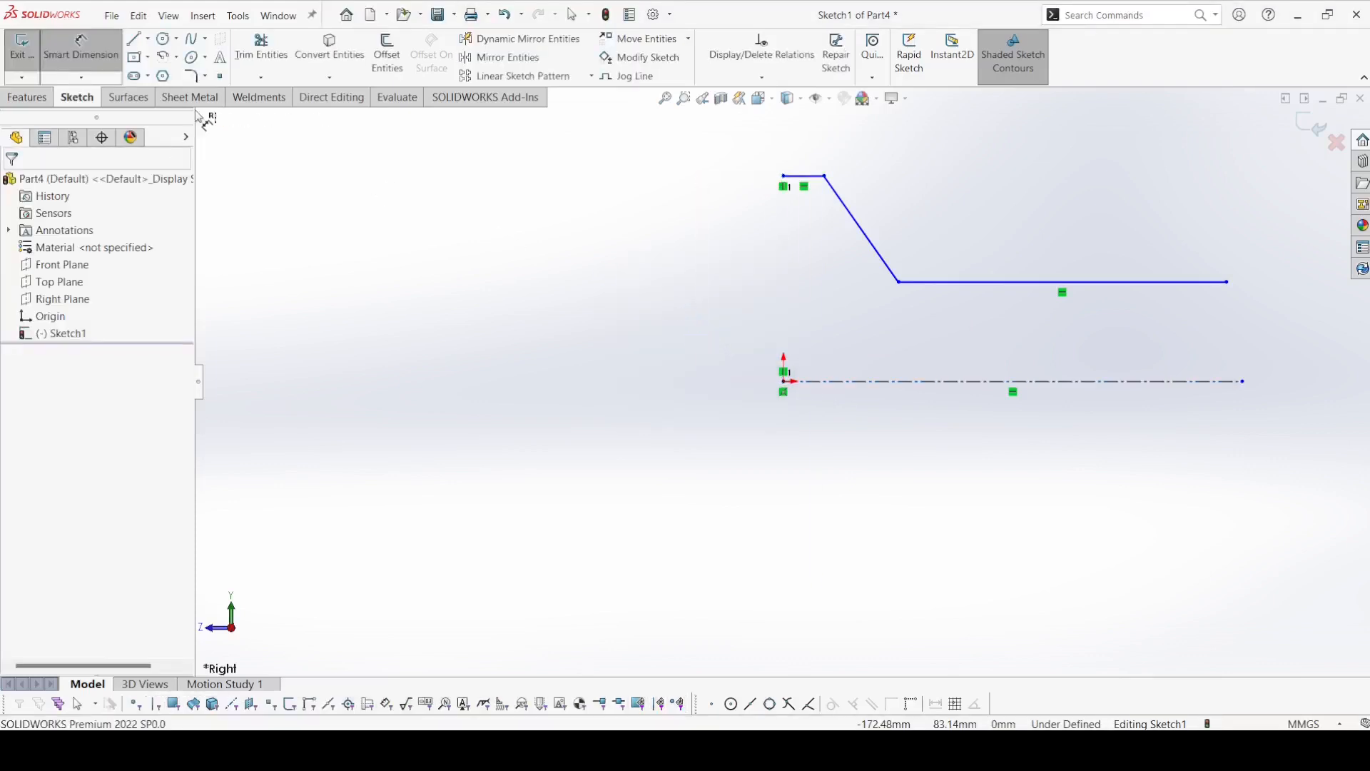
Add a 108 mm diameter dimension between the short upper line and the centerline.
{"action": "left_click", "coordinate": [102, 63]}
{"action": "left_click", "coordinate": [103, 45]}
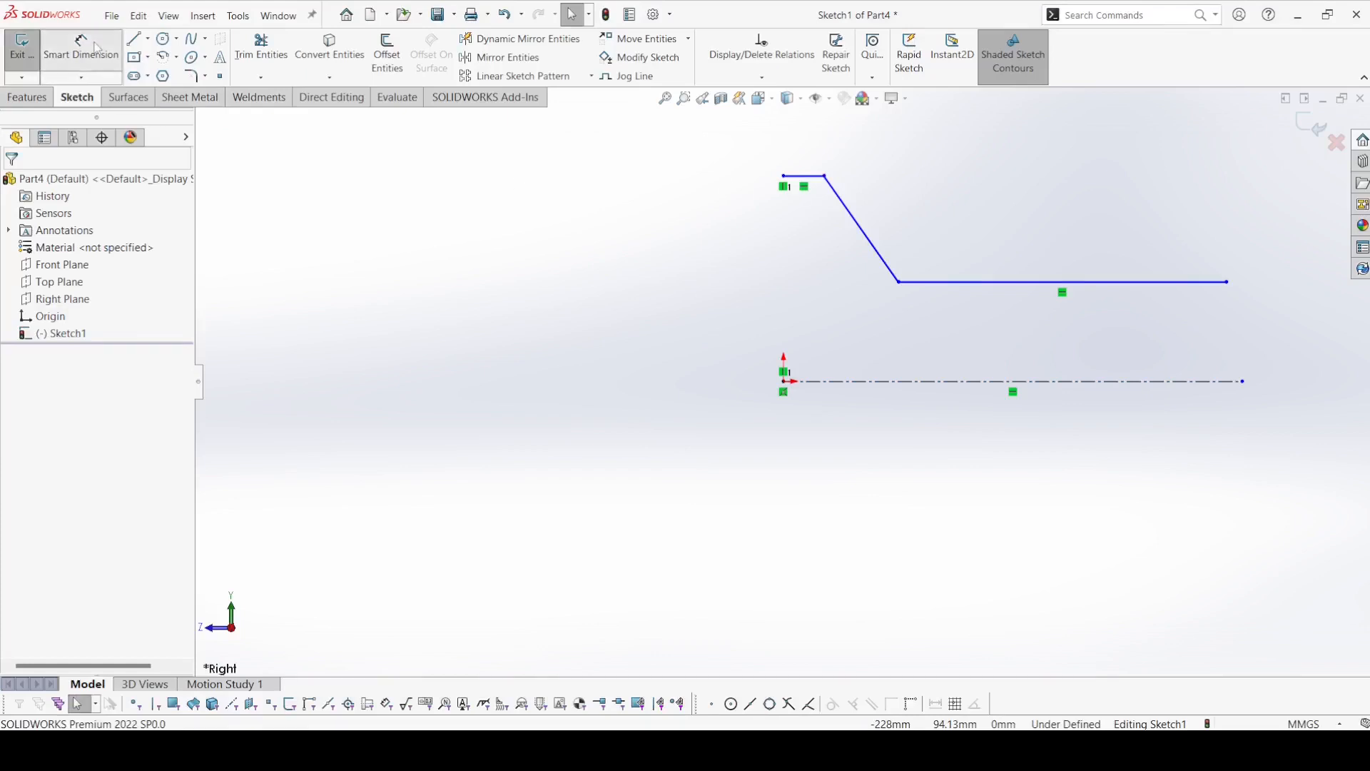
{"action": "left_click", "coordinate": [803, 176]}
{"action": "left_click", "coordinate": [805, 381]}
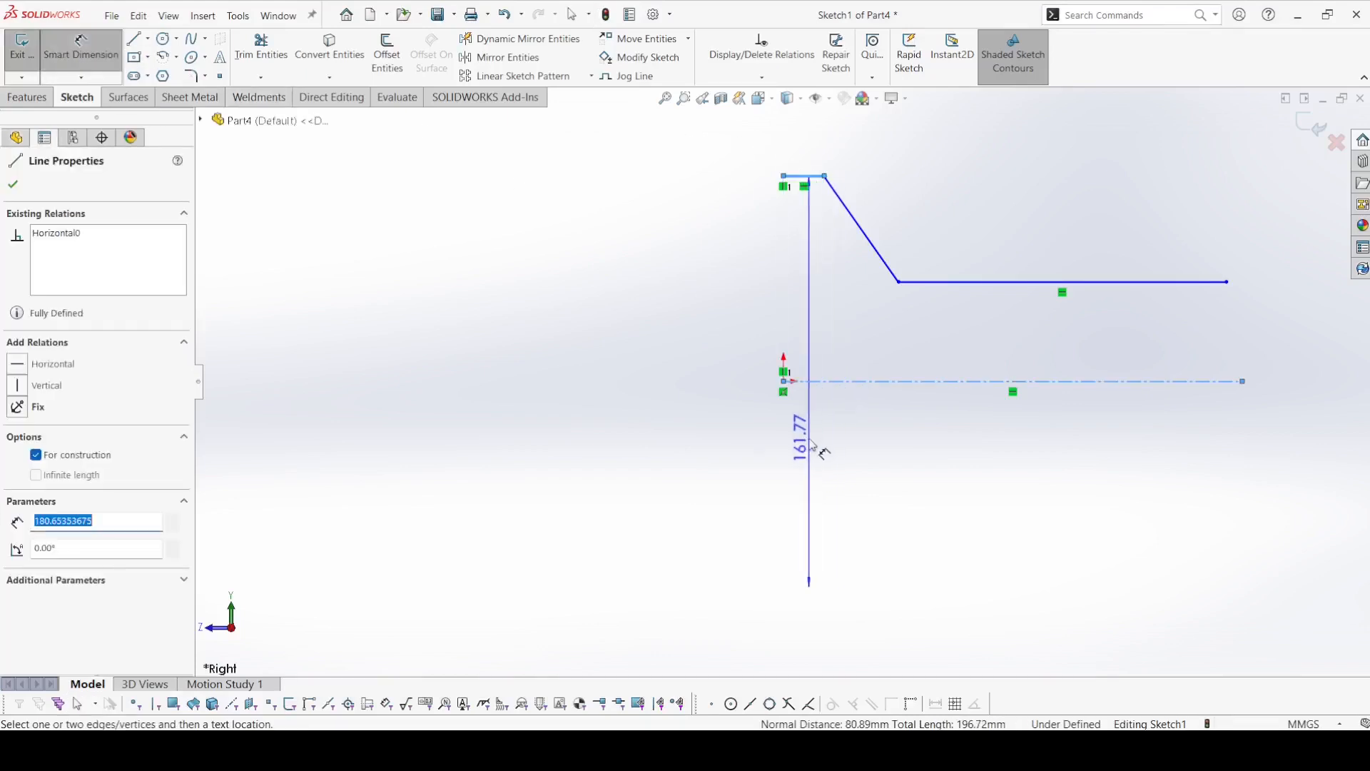
{"action": "left_click", "coordinate": [815, 437]}
{"action": "type", "text": "108"}
{"action": "key", "text": "Return"}
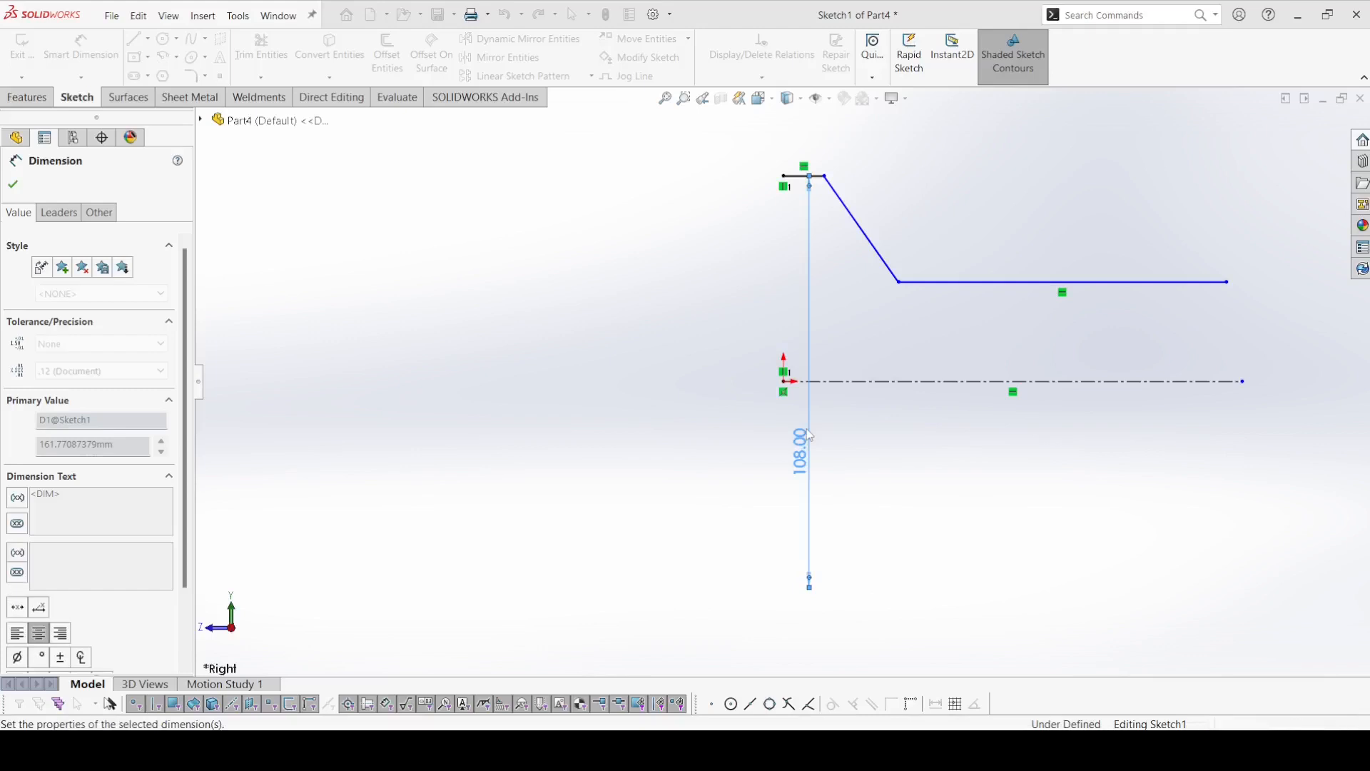
{"action": "scroll", "coordinate": [814, 225], "scroll_direction": "down", "scroll_amount": 4}
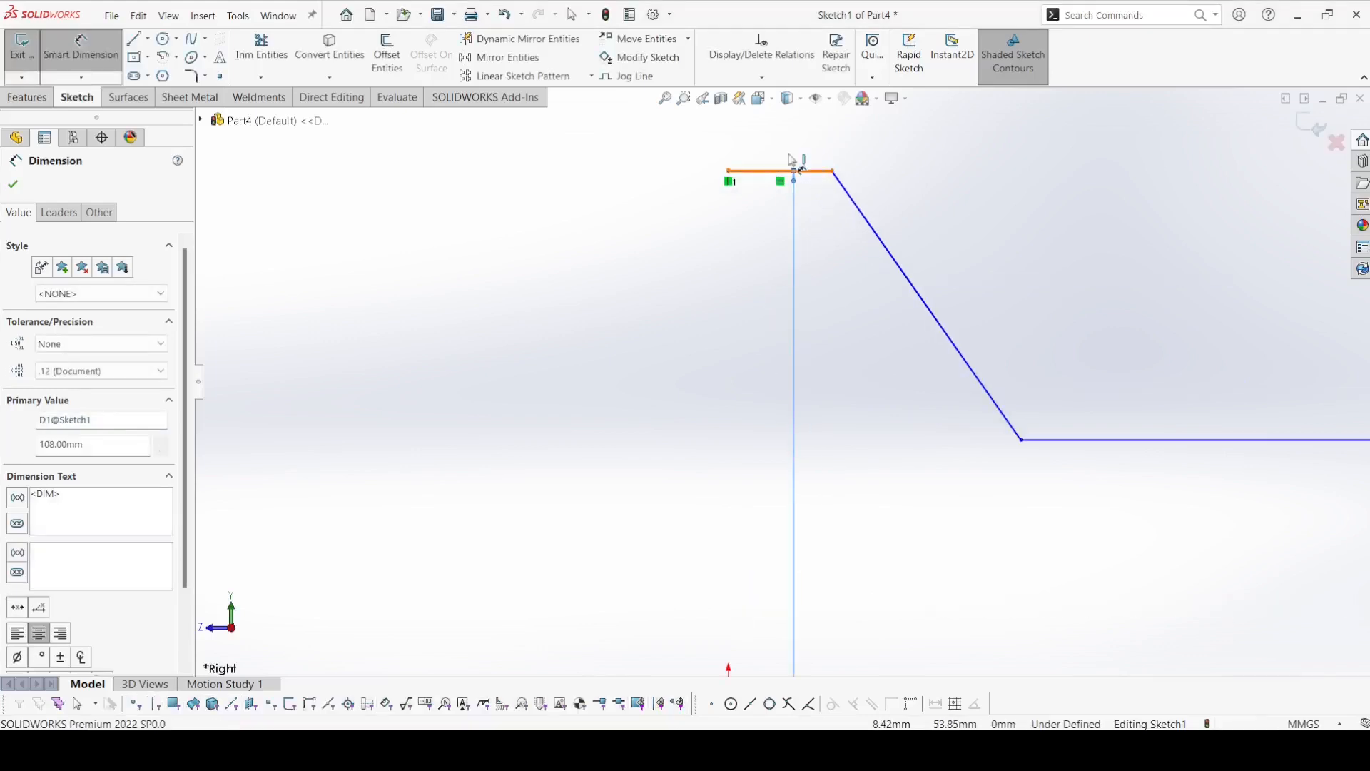
{"action": "left_click", "coordinate": [791, 169]}
{"action": "left_click", "coordinate": [782, 147]}
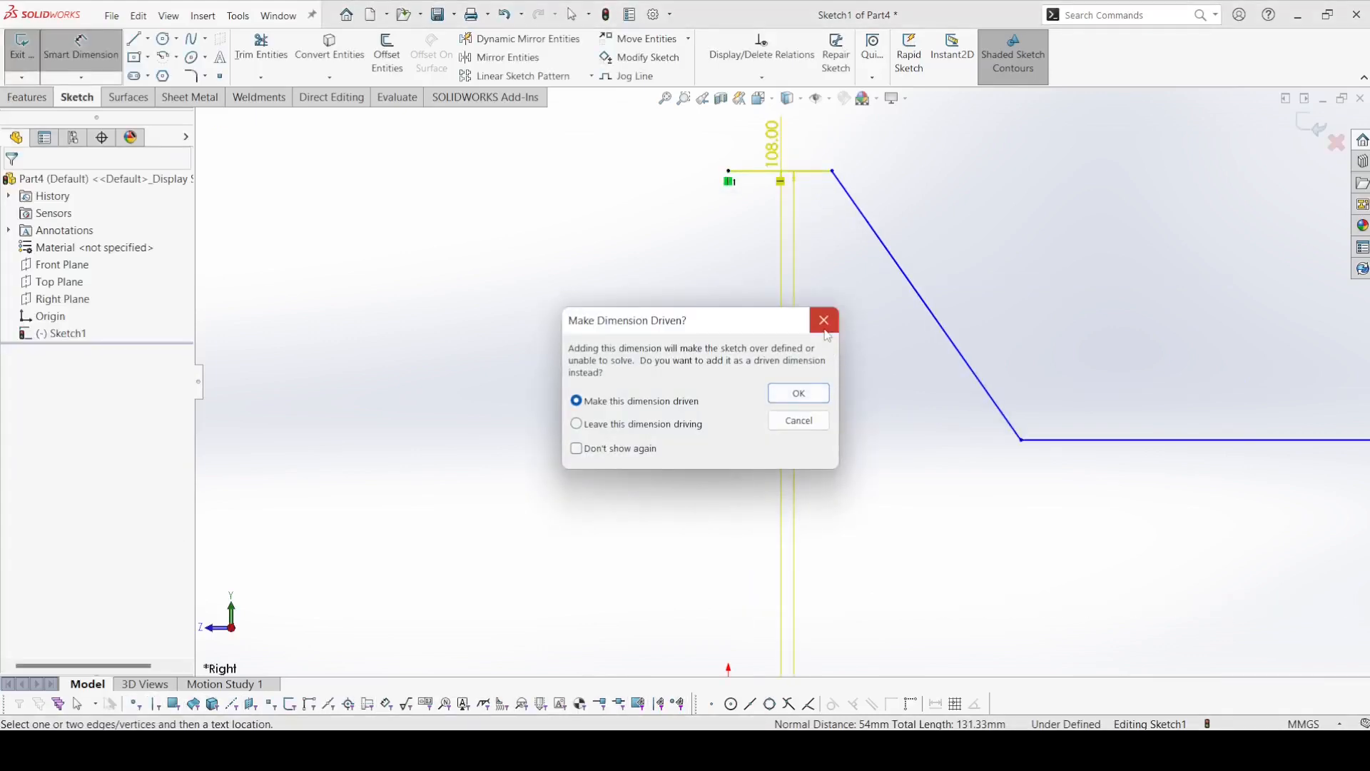
{"action": "left_click", "coordinate": [825, 328]}
Dimension the length of the short upper line as 4 mm.
{"action": "left_click", "coordinate": [807, 170]}
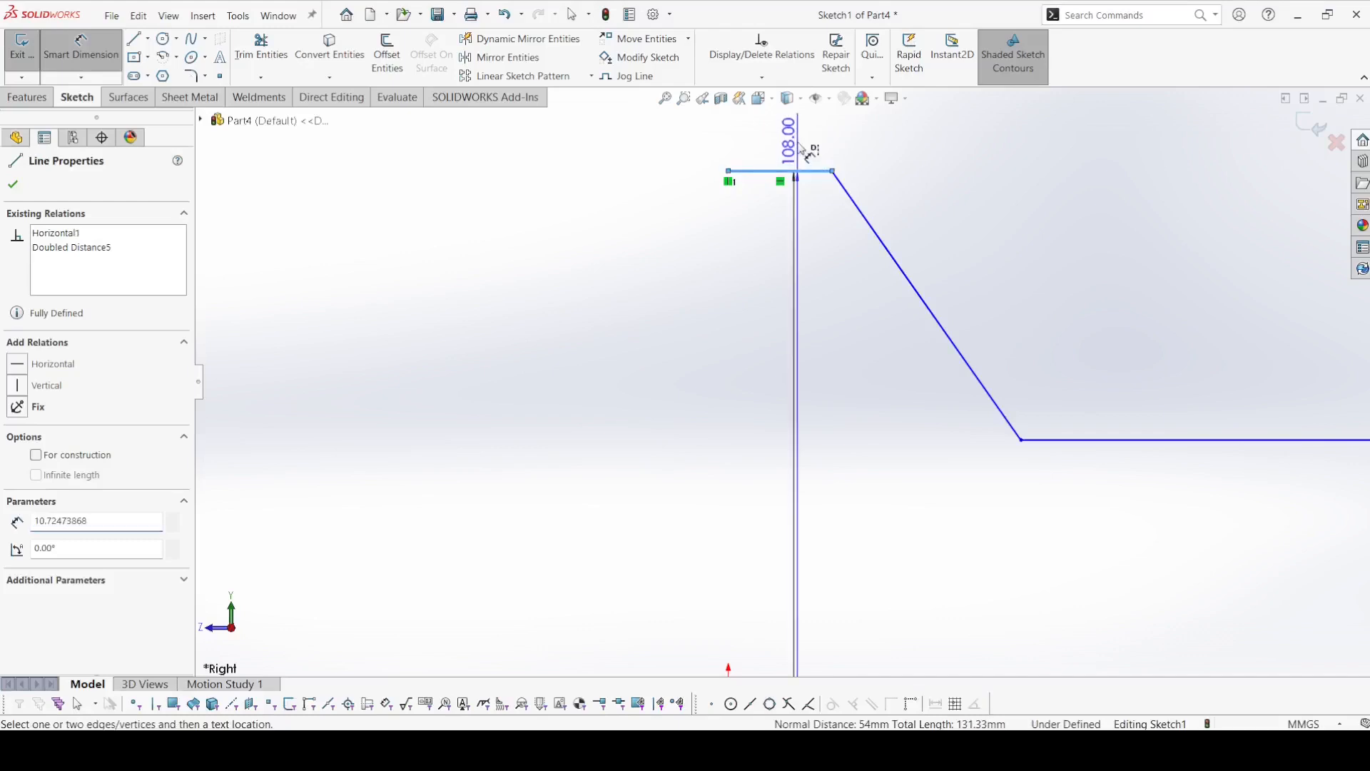
{"action": "key", "text": "Escape"}
{"action": "left_click", "coordinate": [798, 145]}
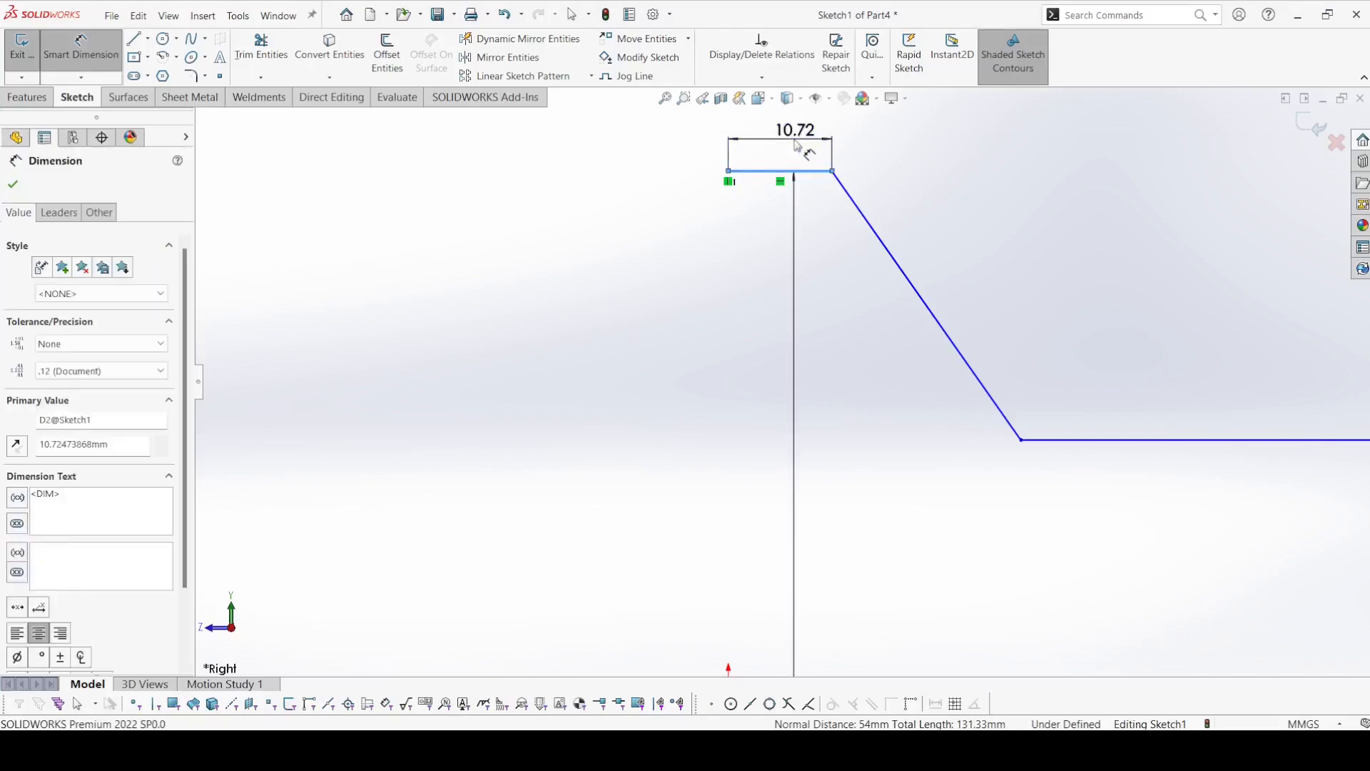
{"action": "type", "text": "4"}
{"action": "key", "text": "Return"}
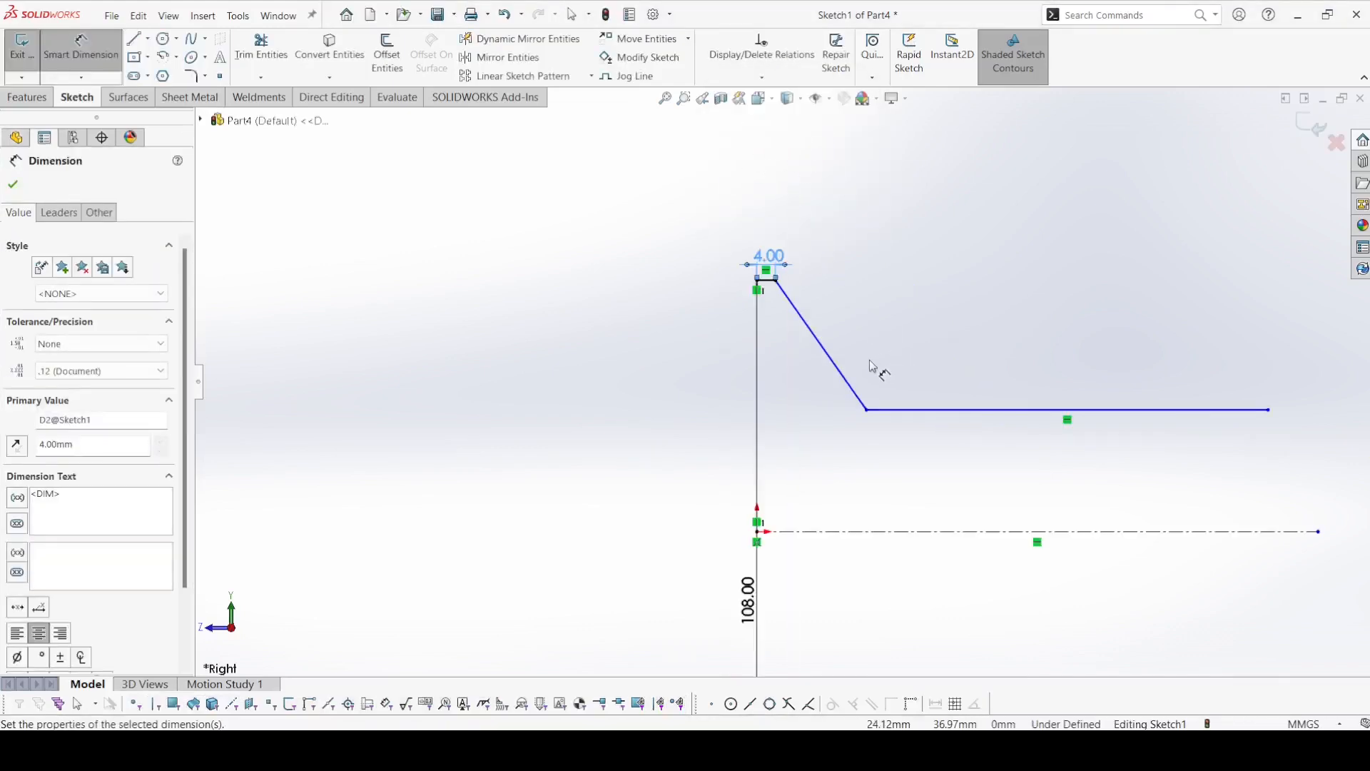
Dimension the horizontal distance from the origin to the lower end of the sloped line as 24.60 mm.
{"action": "left_click", "coordinate": [867, 411]}
{"action": "left_click", "coordinate": [759, 532]}
{"action": "left_click", "coordinate": [809, 591]}
{"action": "type", "text": "20+4"}
{"action": "key", "text": "Return"}
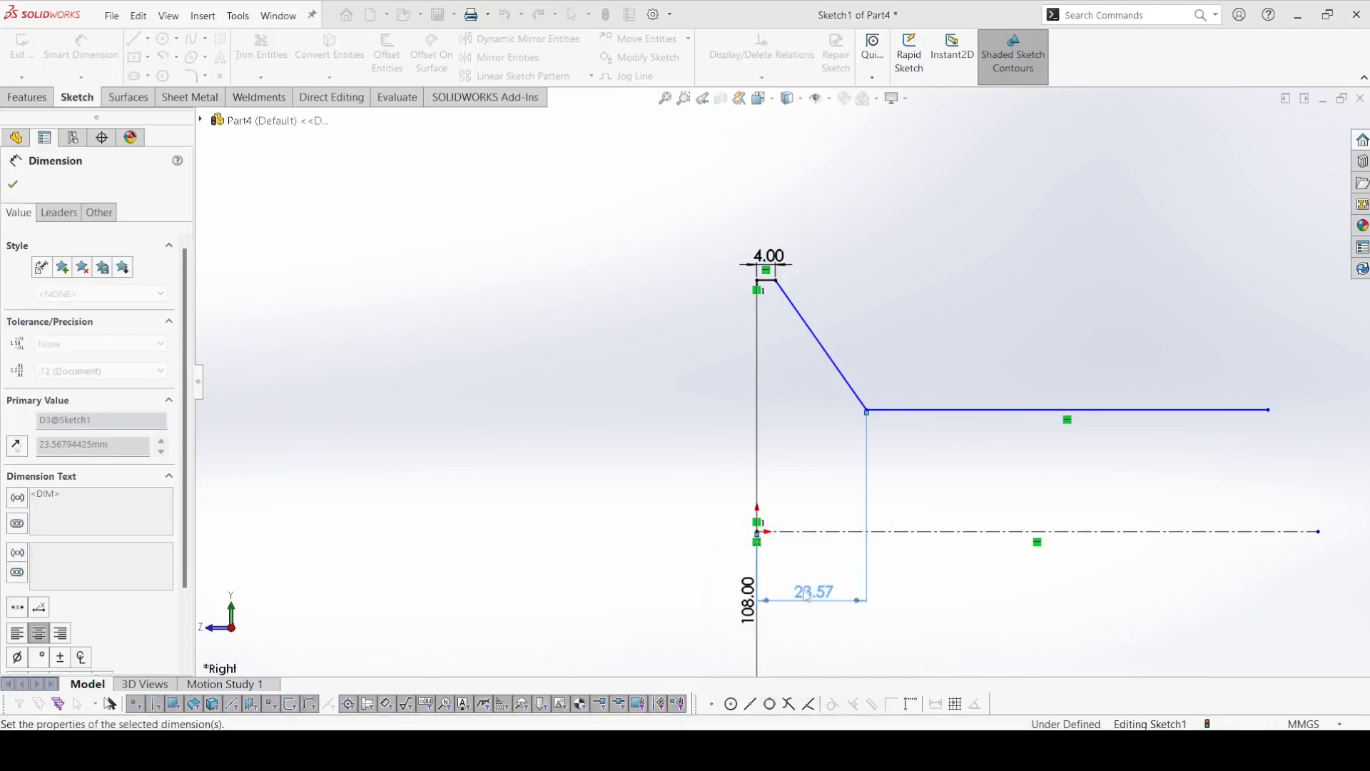
Add a 36 mm diameter dimension between the long horizontal line and the centerline.
{"action": "left_click", "coordinate": [987, 411]}
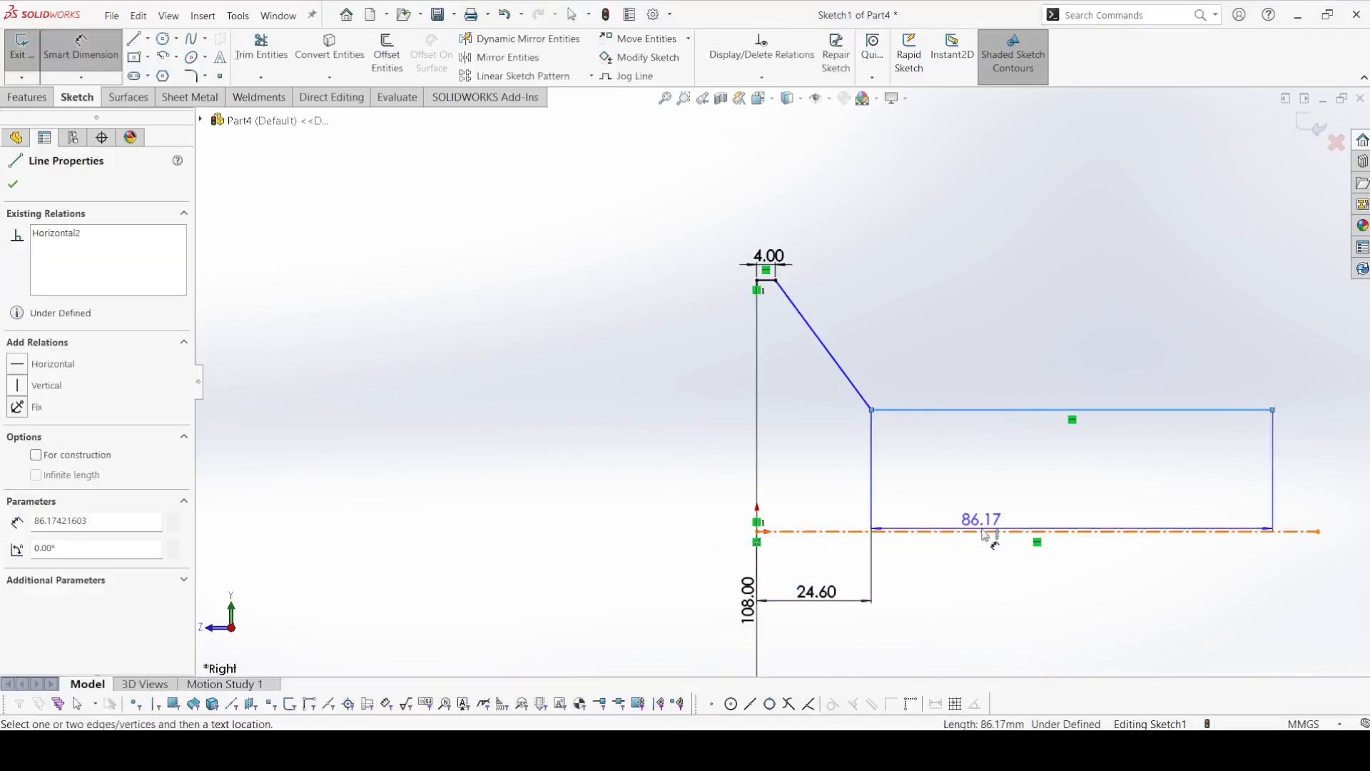
{"action": "left_click", "coordinate": [1012, 531]}
{"action": "left_click", "coordinate": [1013, 553]}
{"action": "type", "text": "36"}
{"action": "key", "text": "Return"}
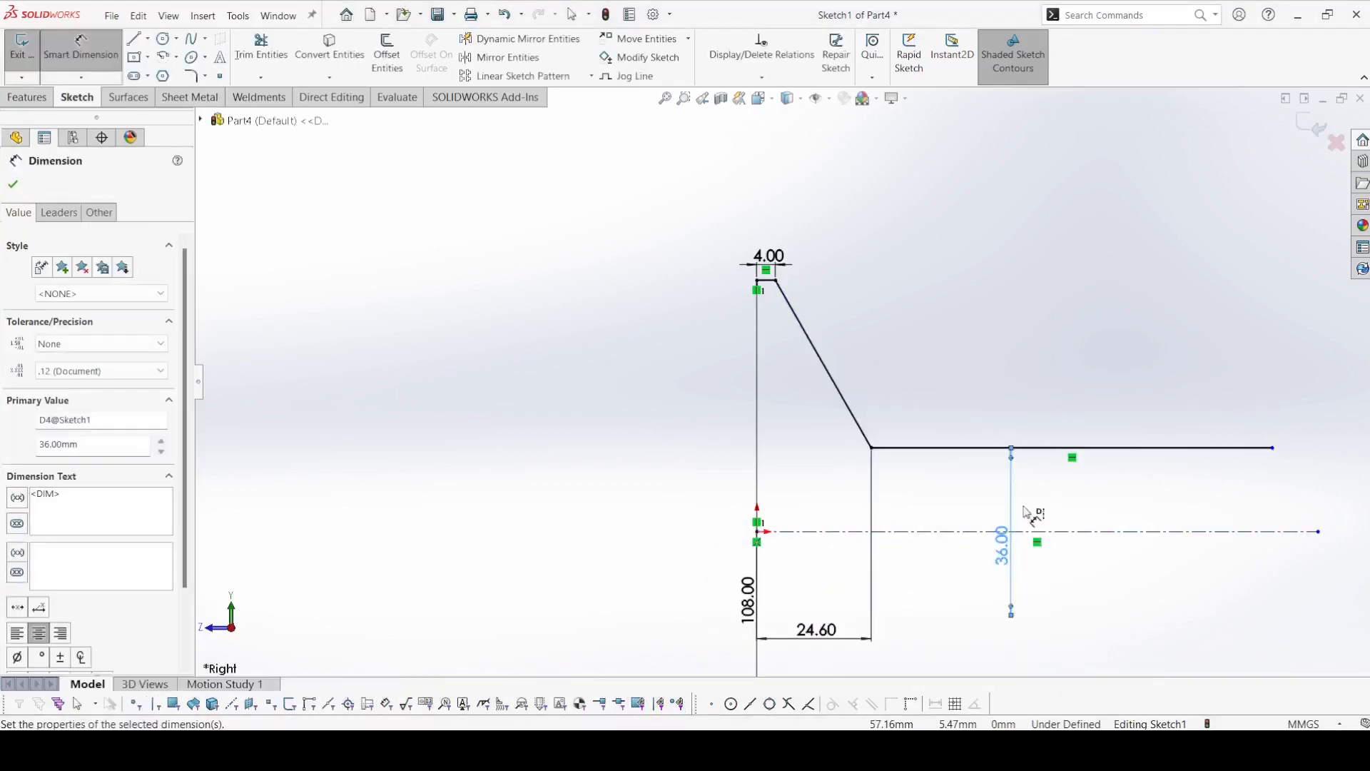
Dimension the overall horizontal length of the outer profile as 100 mm.
{"action": "left_click", "coordinate": [1276, 452]}
{"action": "left_click", "coordinate": [757, 280]}
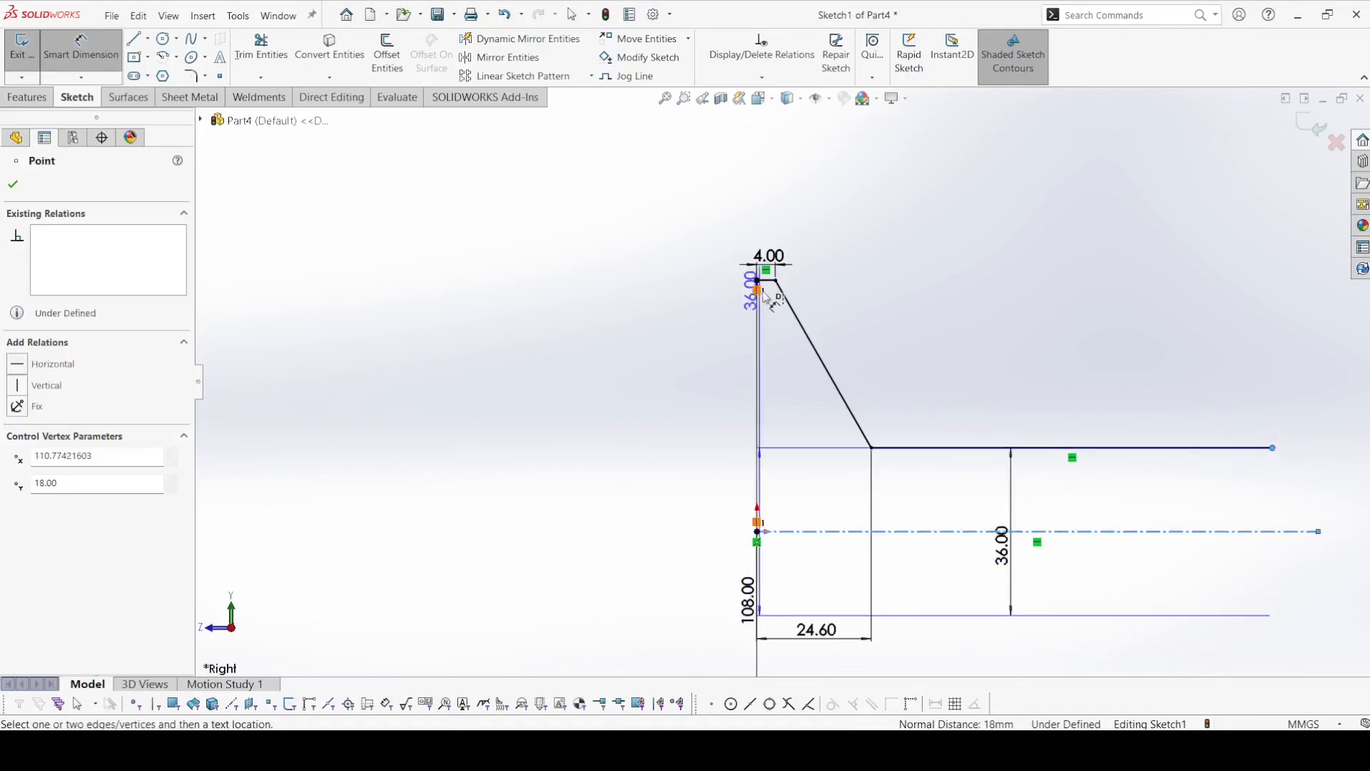
{"action": "left_click", "coordinate": [925, 217]}
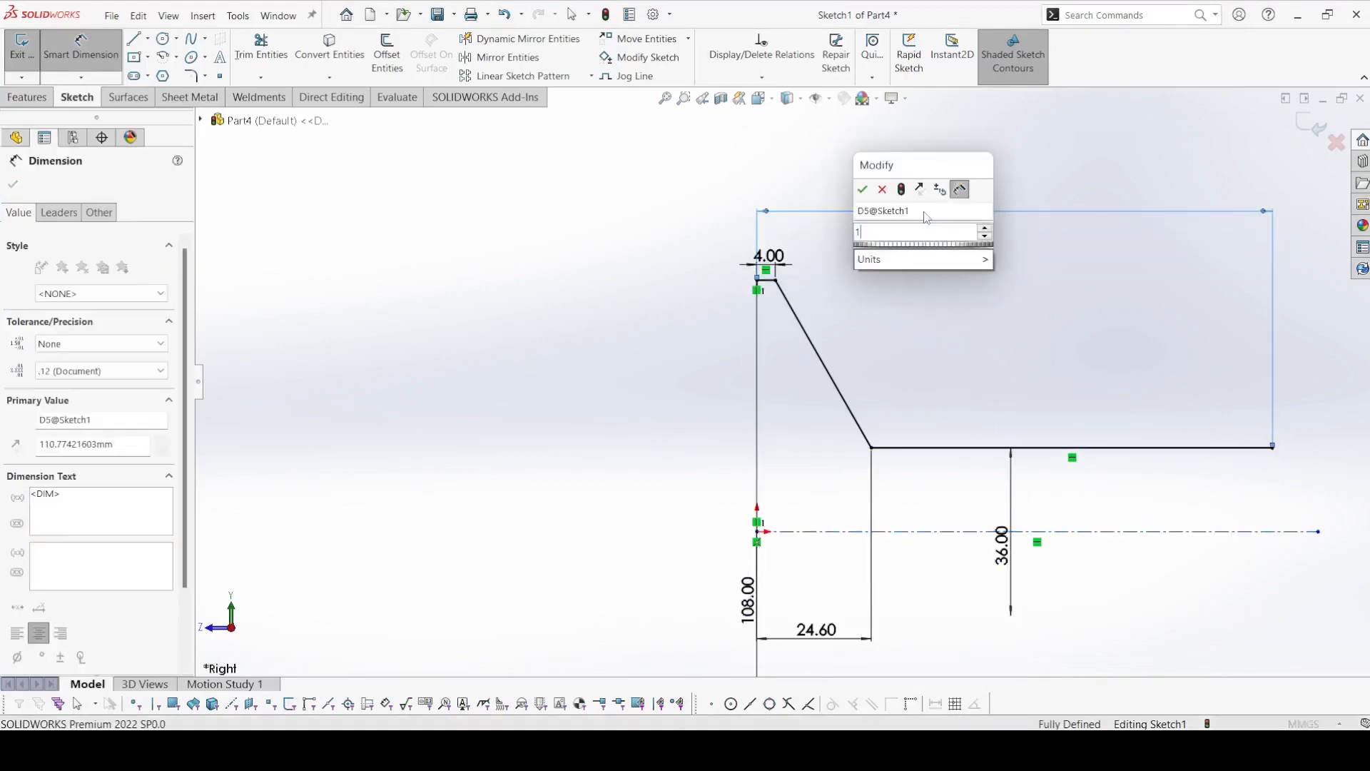
{"action": "type", "text": "100"}
{"action": "key", "text": "Return"}
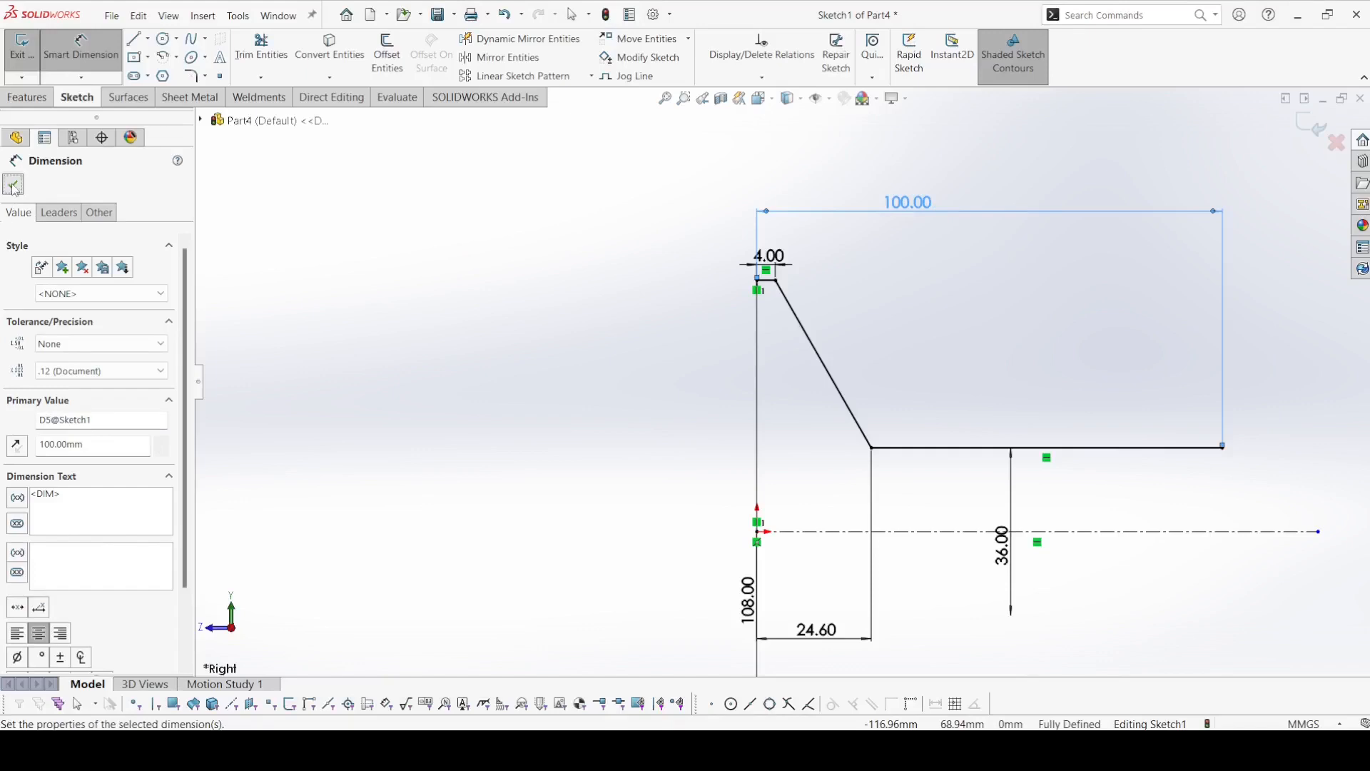
{"action": "left_click", "coordinate": [13, 184]}
Sketch the inner profile from the upper start point: vertical line down, short horizontal line, slope about 34 mm long, and horizontal line back about 9.6 mm.
{"action": "left_click", "coordinate": [133, 38]}
{"action": "scroll", "coordinate": [737, 217], "scroll_direction": "down", "scroll_amount": 2}
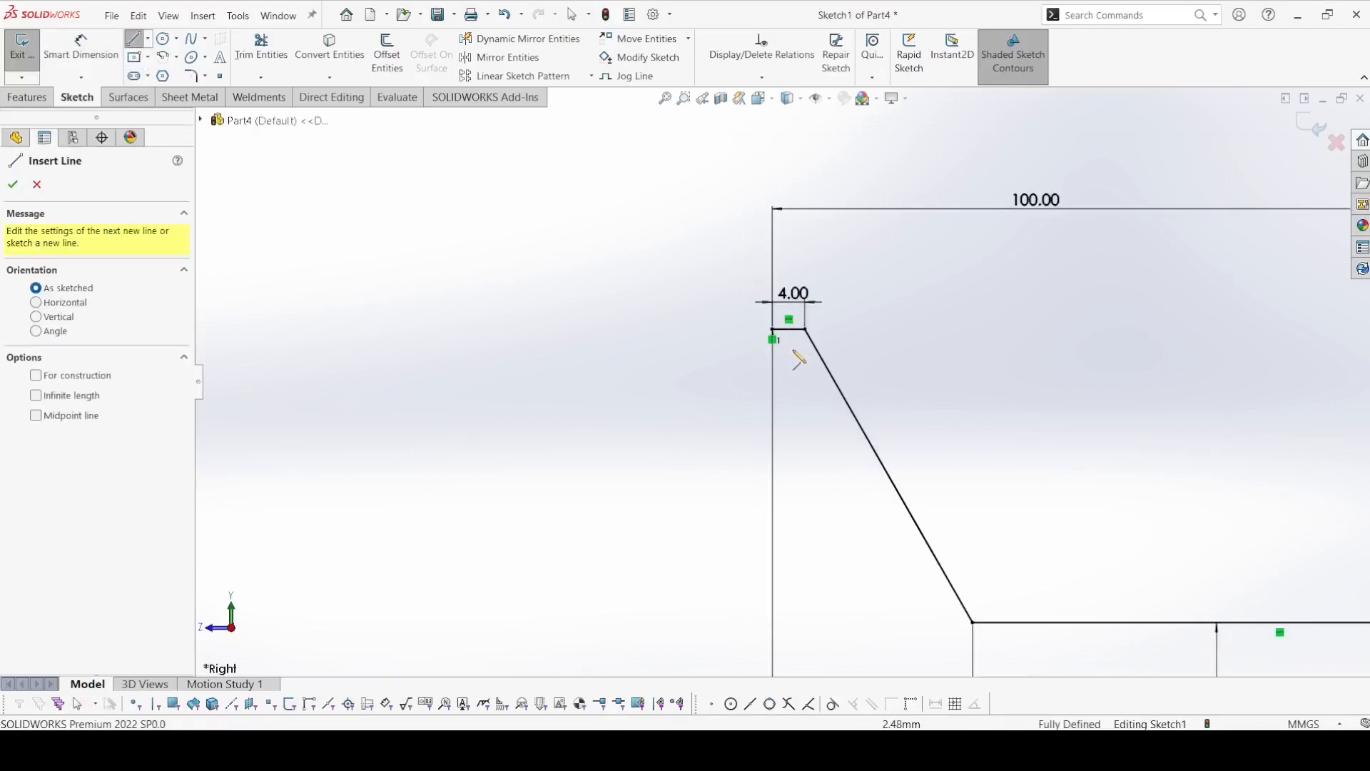
{"action": "left_click", "coordinate": [773, 329]}
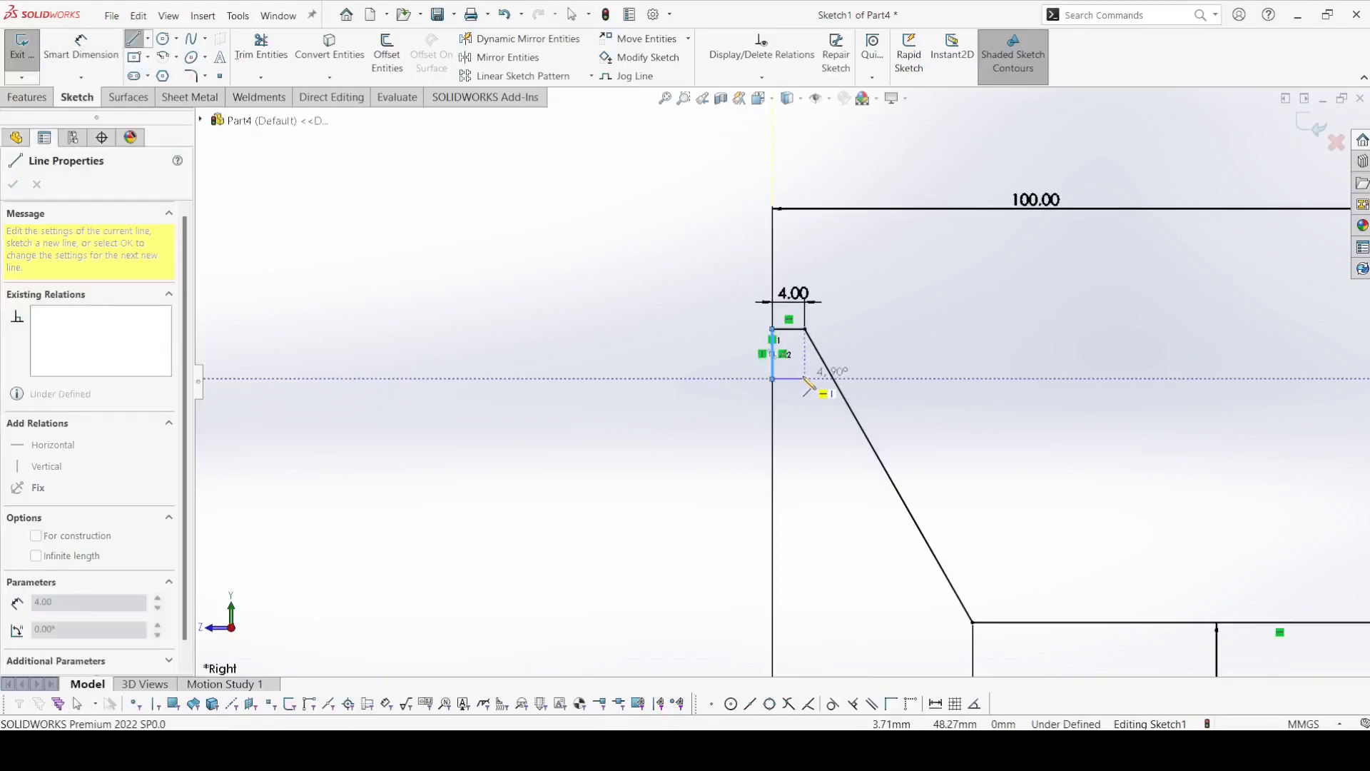
{"action": "left_click", "coordinate": [805, 379]}
{"action": "left_click", "coordinate": [942, 623]}
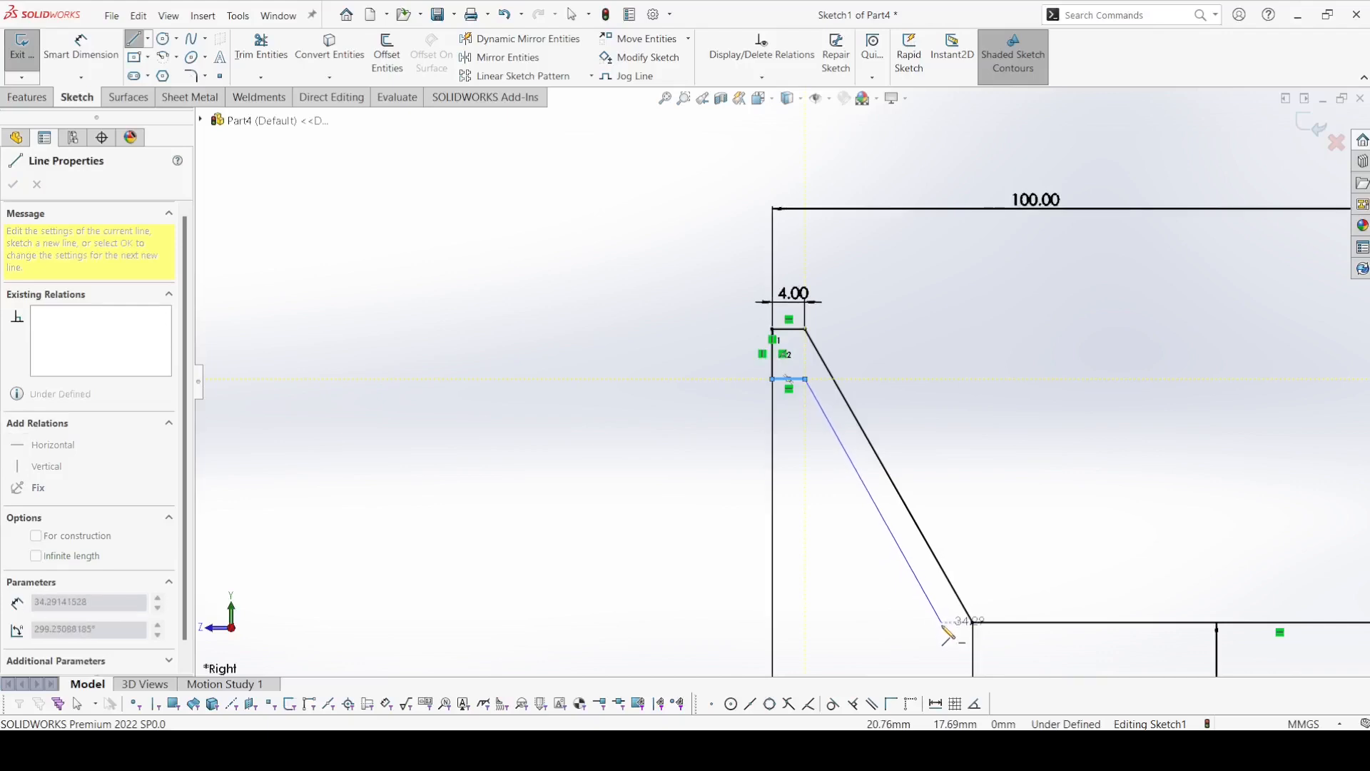
{"action": "right_click", "coordinate": [864, 624]}
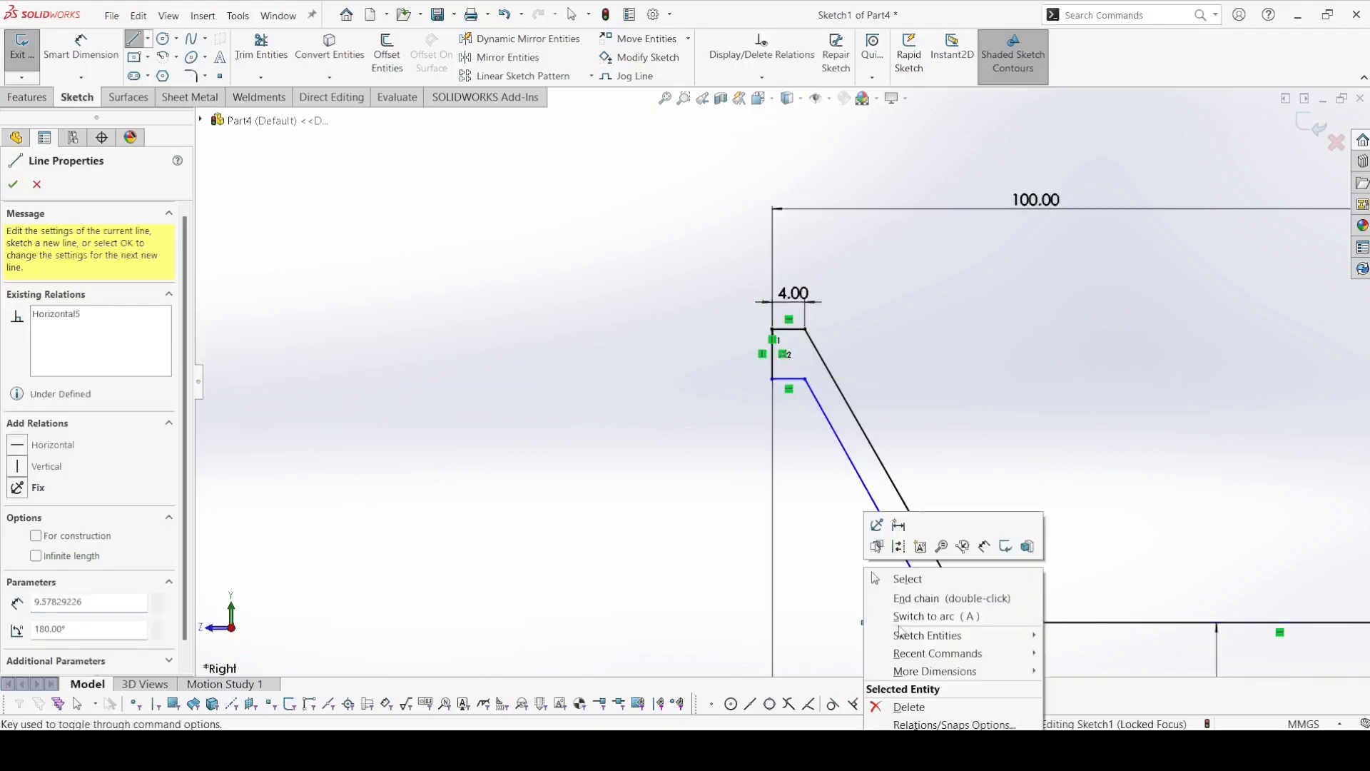
{"action": "left_click", "coordinate": [888, 578]}
Add an 85 mm diameter dimension between the inner profile's short upper horizontal line and the centerline.
{"action": "left_click", "coordinate": [81, 68]}
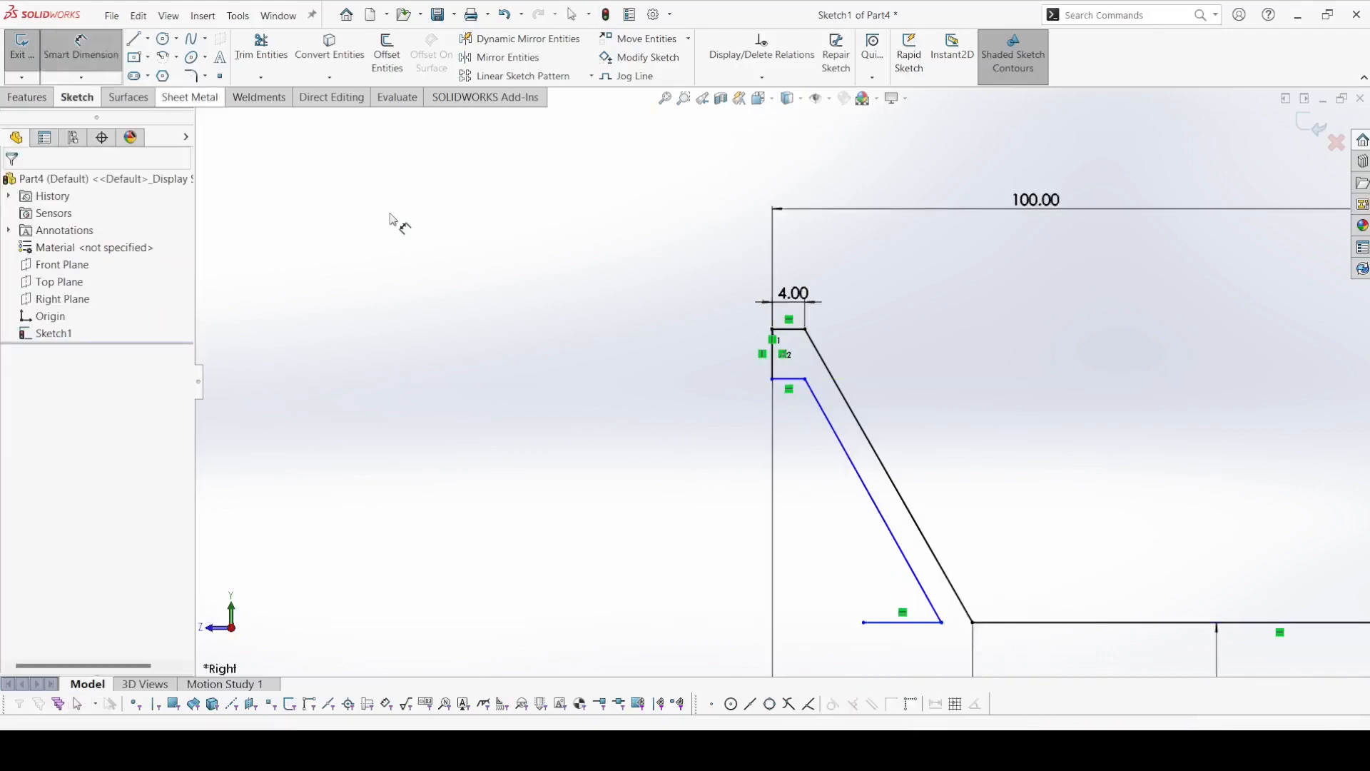
{"action": "left_click", "coordinate": [787, 381]}
{"action": "scroll", "coordinate": [788, 385], "scroll_direction": "up", "scroll_amount": 3}
{"action": "left_click", "coordinate": [839, 572]}
{"action": "left_click", "coordinate": [724, 580]}
{"action": "type", "text": "85"}
{"action": "key", "text": "Return"}
{"action": "scroll", "coordinate": [842, 526], "scroll_direction": "down", "scroll_amount": 3}
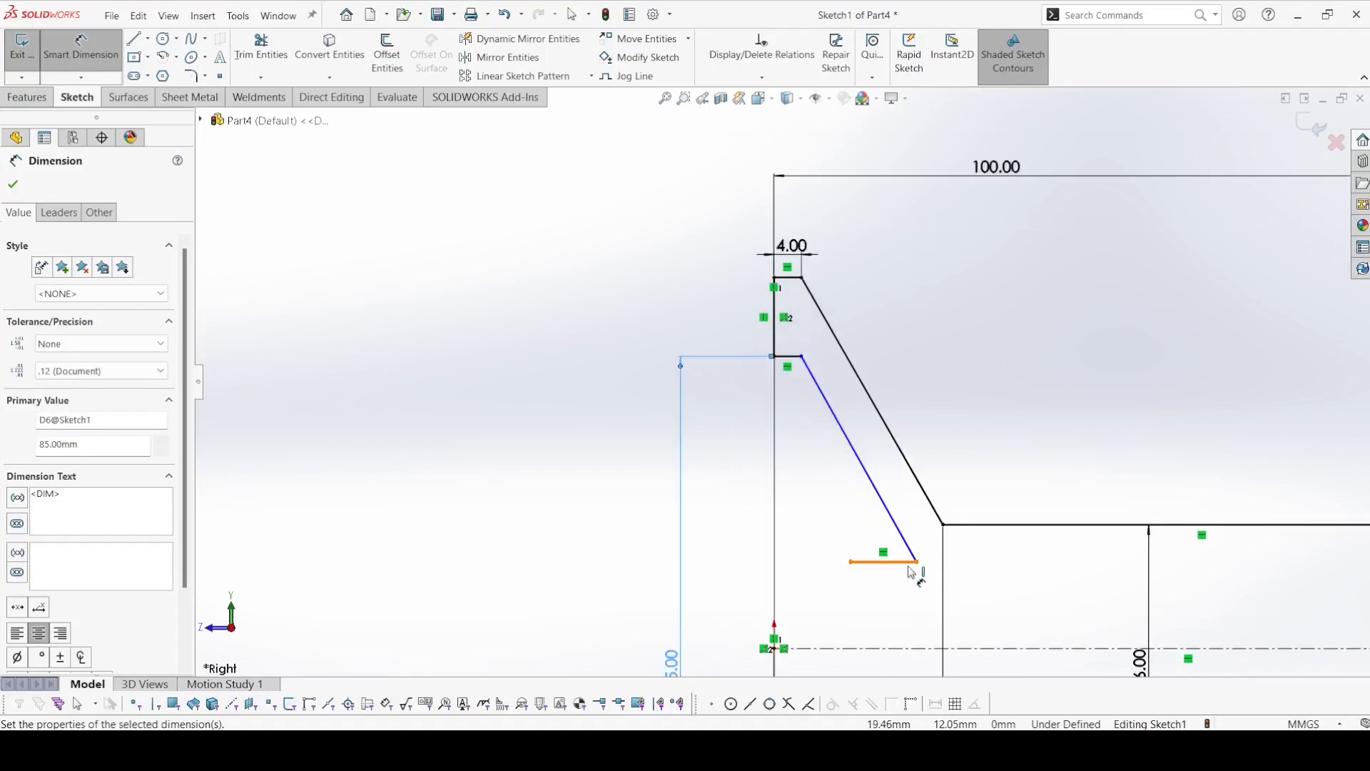
Dimension the horizontal distance from the origin to the free end of the inner profile's lower line as 12 mm.
{"action": "left_click", "coordinate": [851, 562]}
{"action": "scroll", "coordinate": [845, 567], "scroll_direction": "up", "scroll_amount": 5}
{"action": "scroll", "coordinate": [782, 499], "scroll_direction": "down", "scroll_amount": 5}
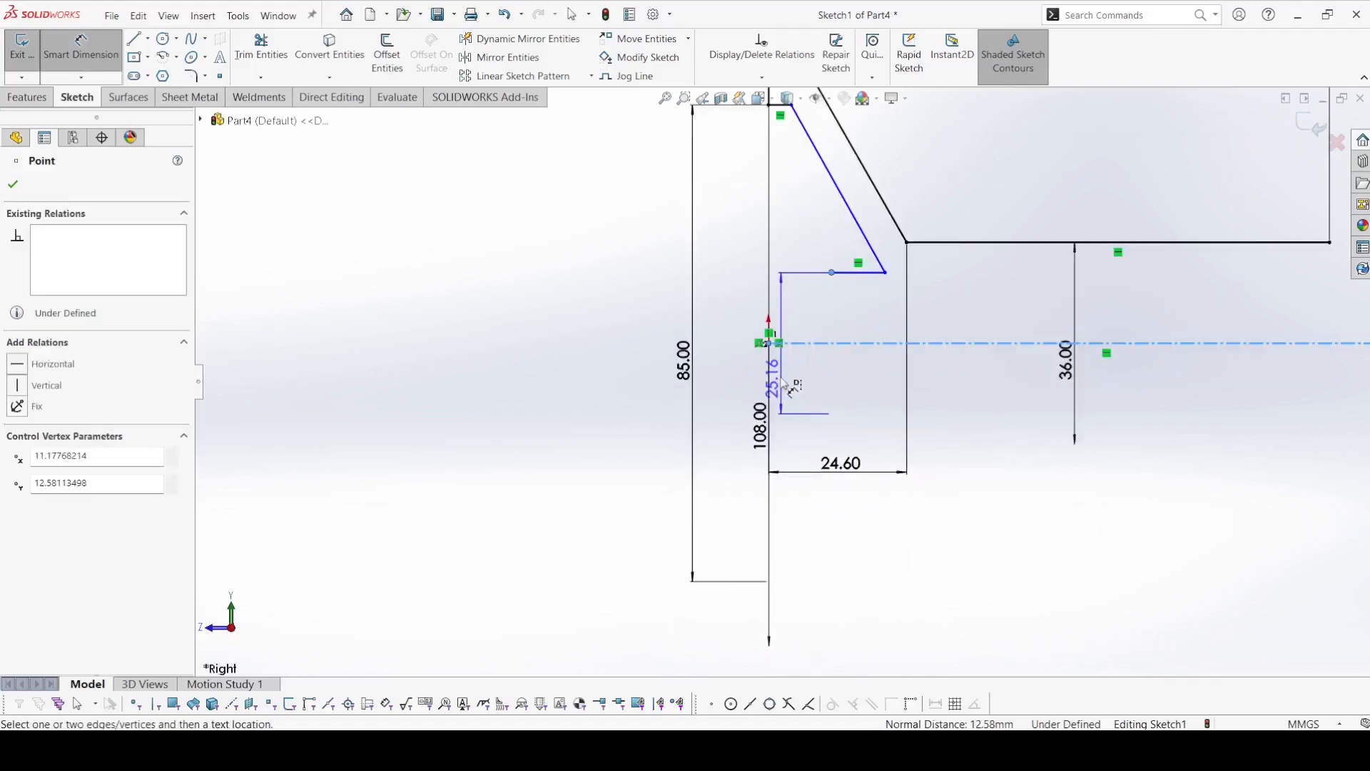
{"action": "left_click", "coordinate": [777, 347]}
{"action": "left_click", "coordinate": [785, 386]}
{"action": "type", "text": "12"}
{"action": "key", "text": "Return"}
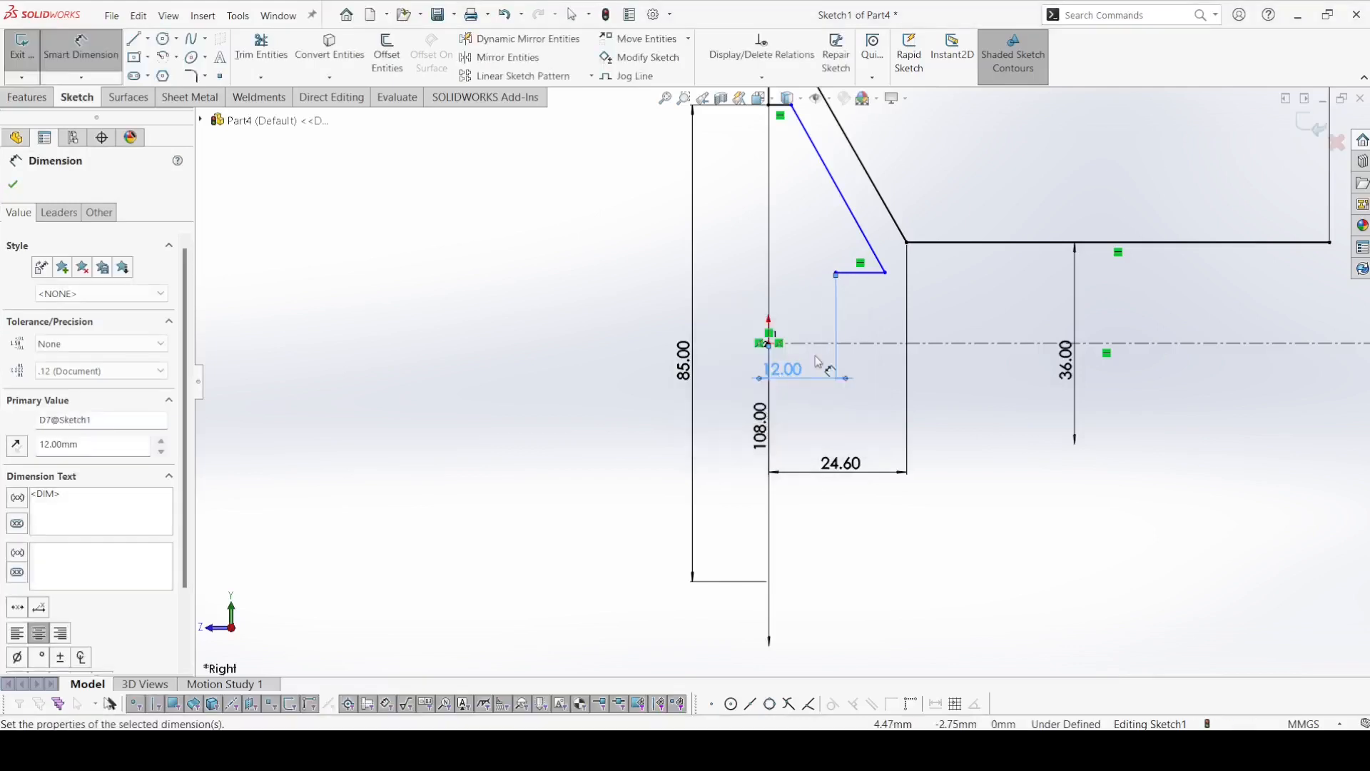
Dimension the horizontal distance from the origin to the lower end of the inner profile's slope as 18 mm.
{"action": "left_click", "coordinate": [884, 273]}
{"action": "left_click", "coordinate": [768, 343]}
{"action": "left_click", "coordinate": [813, 515]}
{"action": "type", "text": "18"}
{"action": "key", "text": "Return"}
{"action": "key", "text": "Escape"}
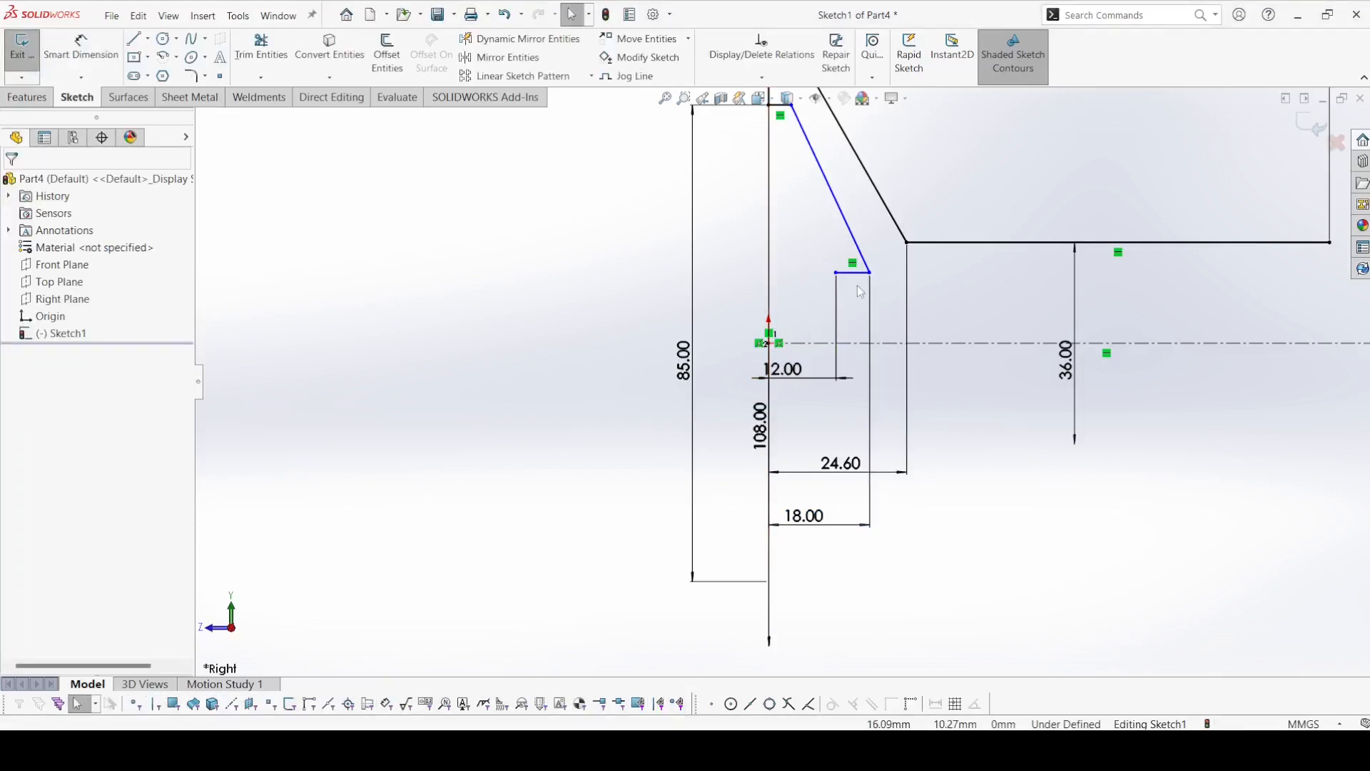
Make the inner profile's short lower line collinear with the outer profile's long horizontal line.
{"action": "left_click", "coordinate": [853, 272]}
{"action": "left_click", "coordinate": [942, 243], "text": "ctrl"}
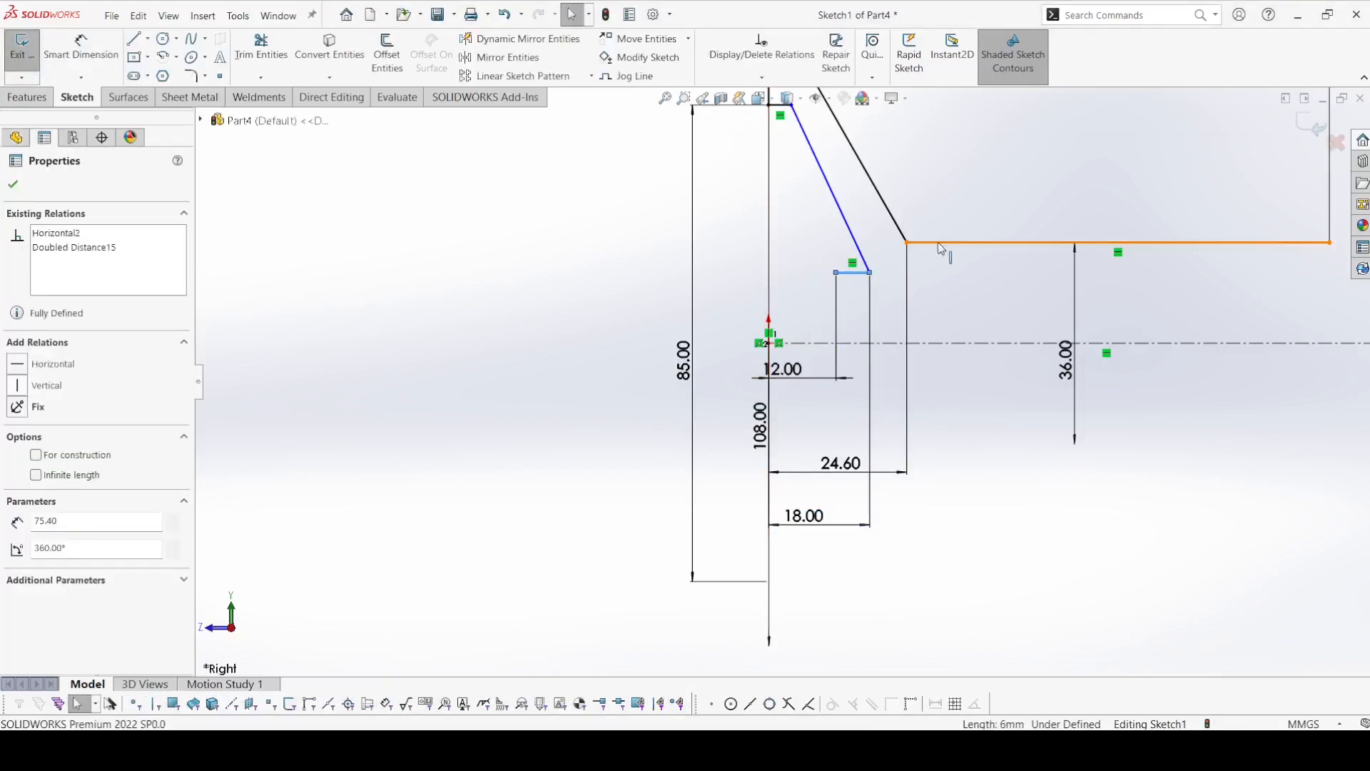
{"action": "left_click", "coordinate": [1023, 178]}
{"action": "left_click", "coordinate": [949, 152]}
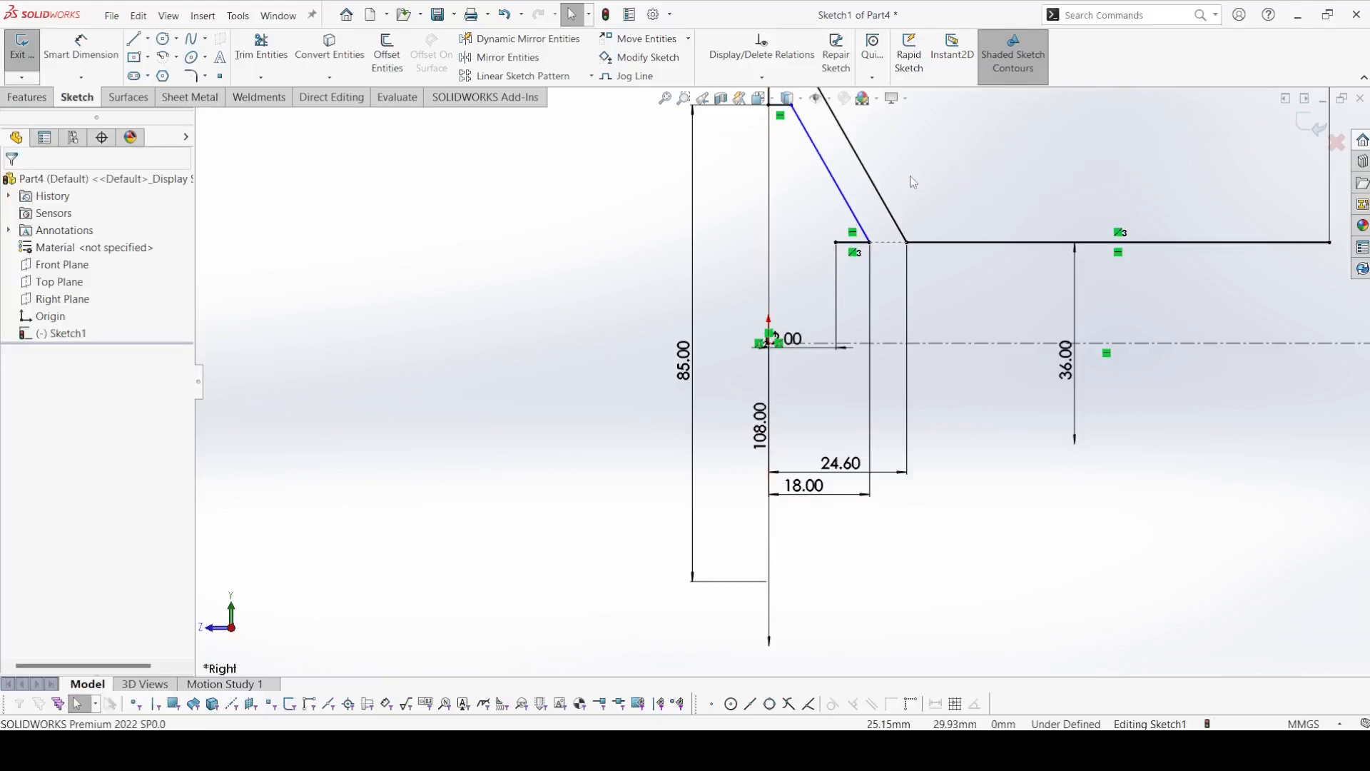
Add a parallel relation between the inner and outer sloped lines.
{"action": "scroll", "coordinate": [889, 193], "scroll_direction": "up", "scroll_amount": 2}
{"action": "scroll", "coordinate": [864, 217], "scroll_direction": "down", "scroll_amount": 2}
{"action": "left_click", "coordinate": [820, 253]}
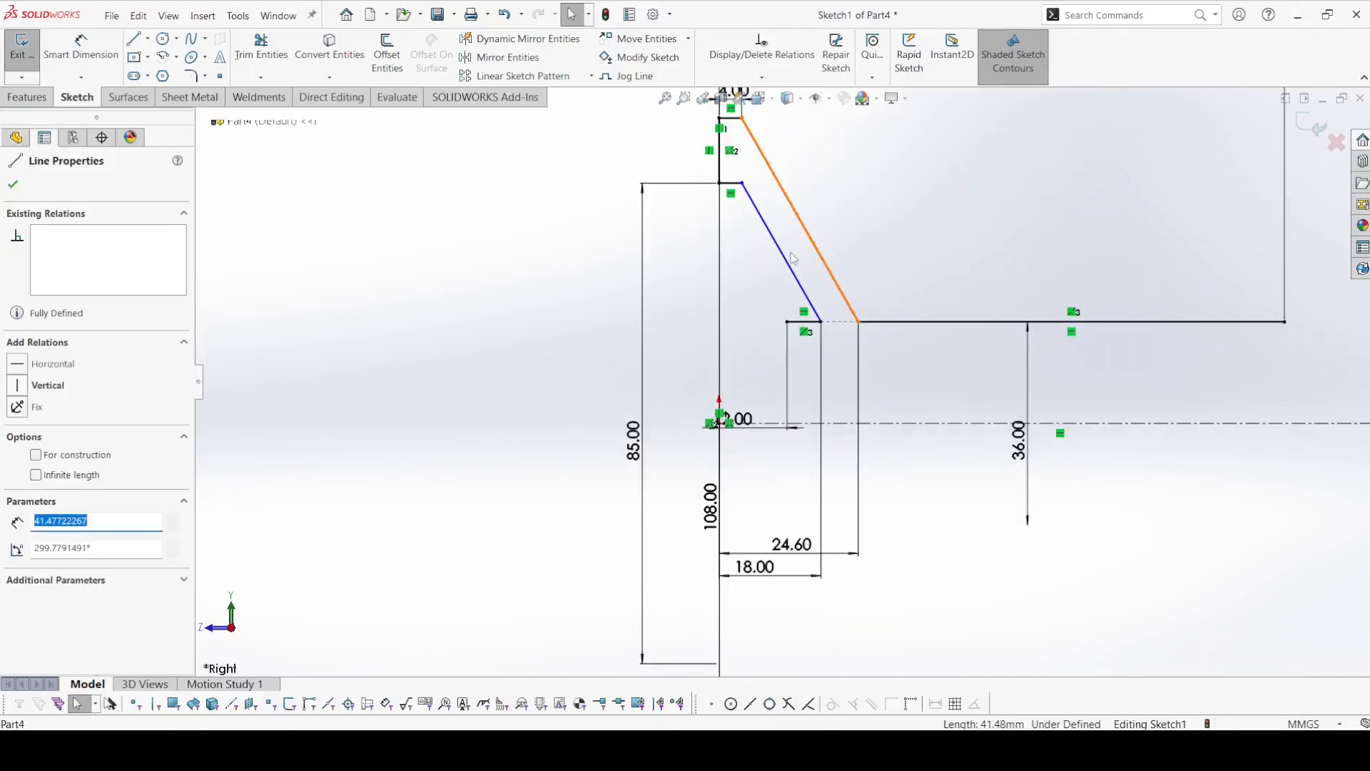
{"action": "left_click", "coordinate": [788, 265], "text": "ctrl"}
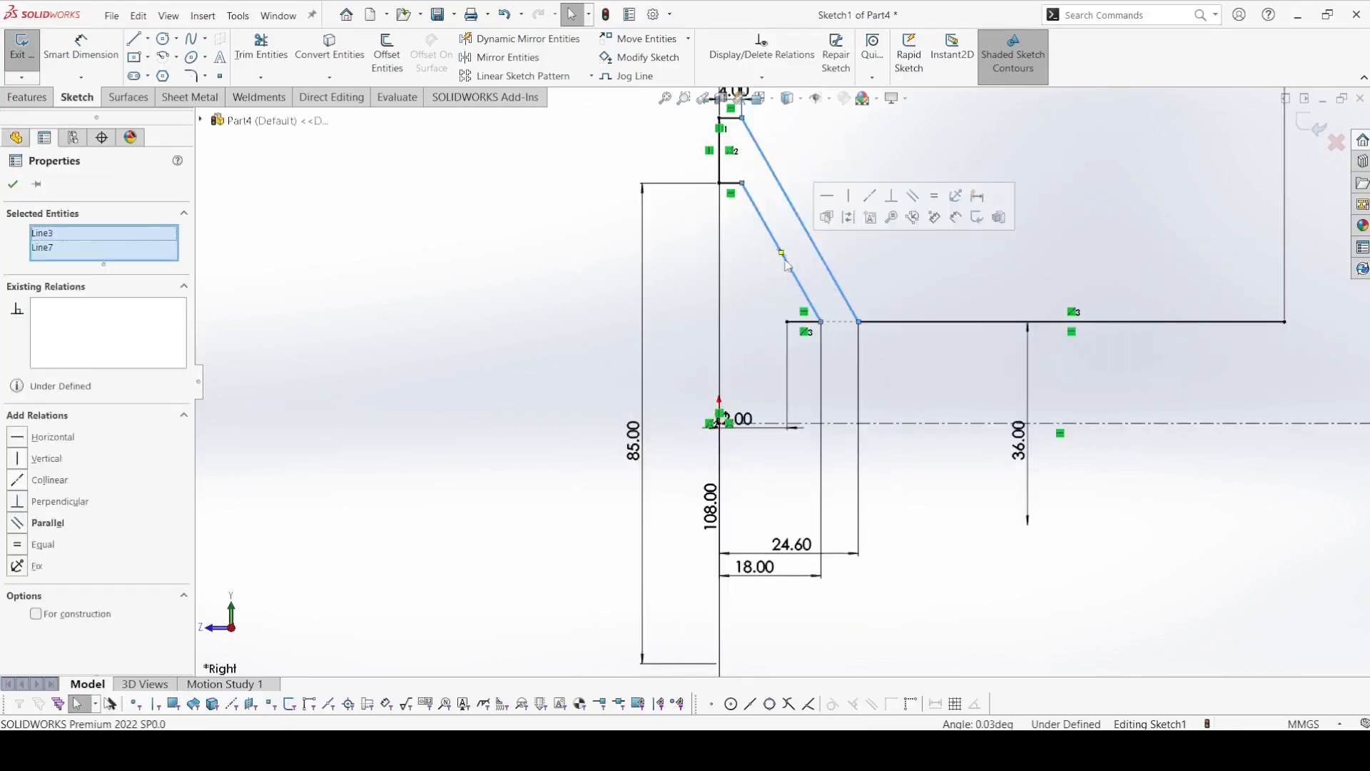
{"action": "left_click", "coordinate": [912, 197]}
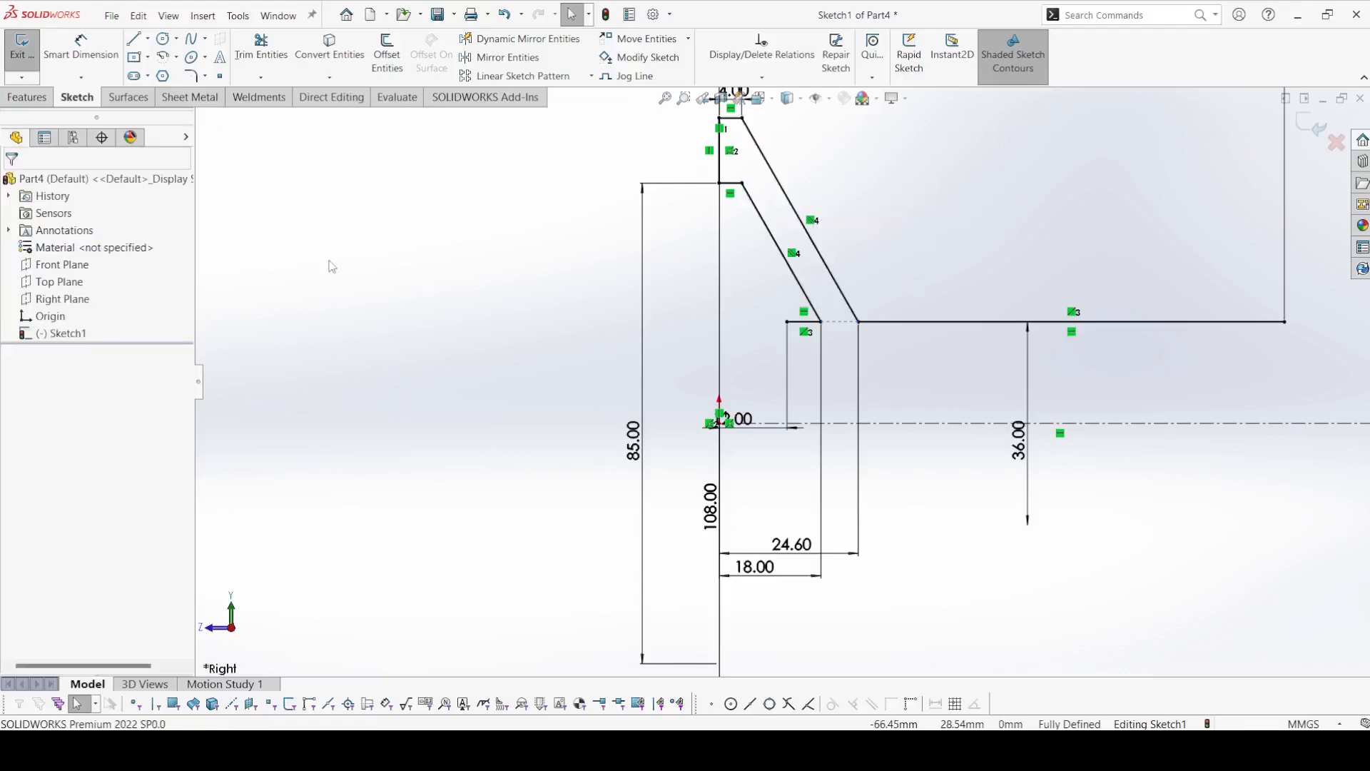
Sketch connected lines from the inner profile's free end: down about 10 mm, across about 49 mm, up about 5 mm, across about 25 mm, and back down.
{"action": "left_click", "coordinate": [138, 43]}
{"action": "scroll", "coordinate": [772, 331], "scroll_direction": "down", "scroll_amount": 2}
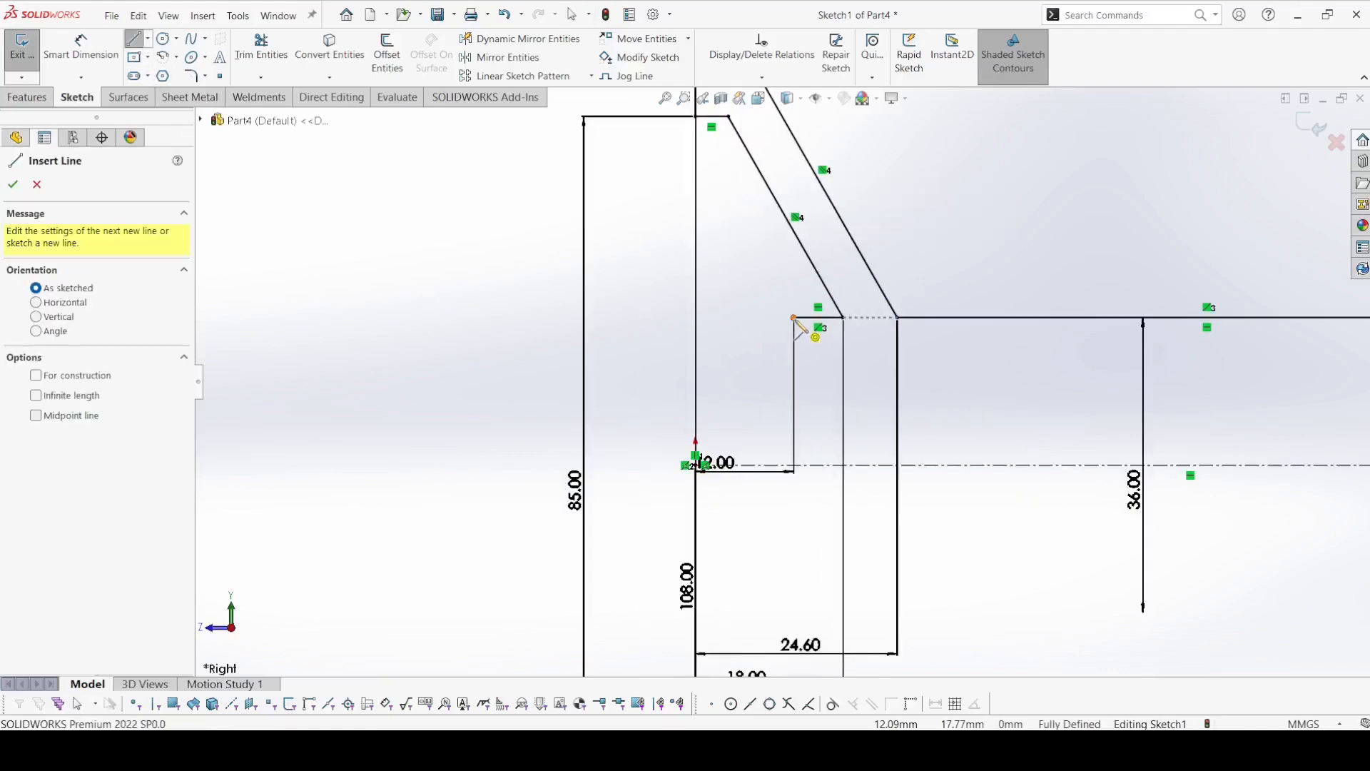
{"action": "left_click", "coordinate": [794, 319]}
{"action": "left_click", "coordinate": [793, 398]}
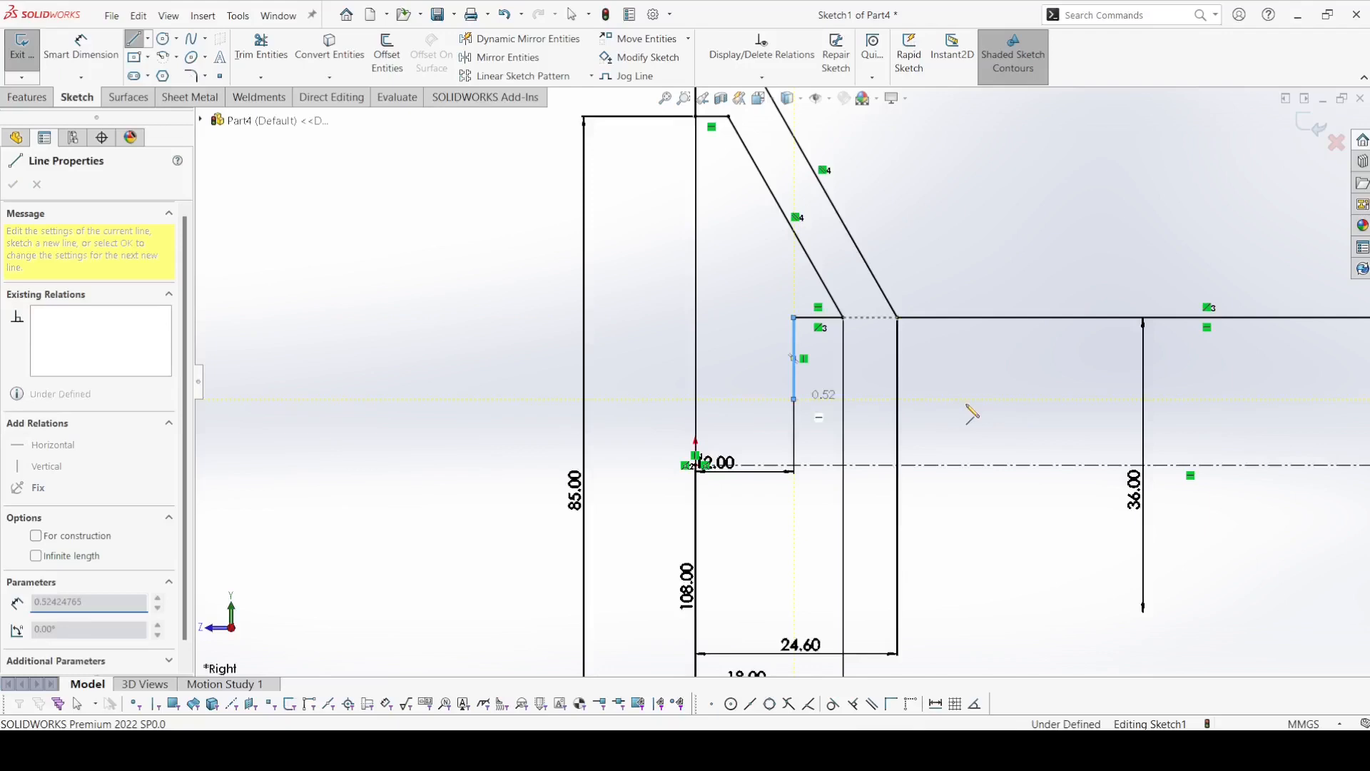
{"action": "left_click", "coordinate": [1195, 398]}
{"action": "scroll", "coordinate": [1256, 363], "scroll_direction": "up", "scroll_amount": 2}
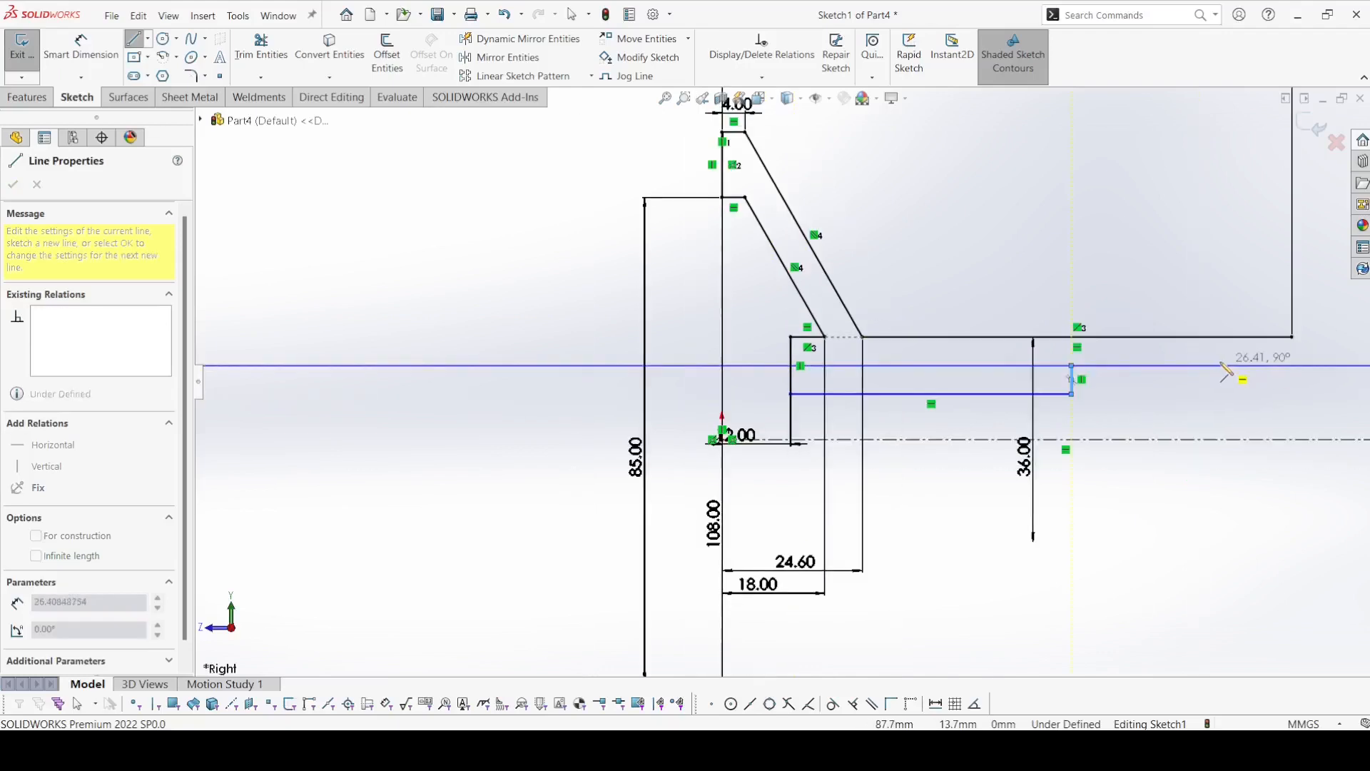
{"action": "left_click", "coordinate": [1215, 365]}
{"action": "left_click", "coordinate": [1215, 394]}
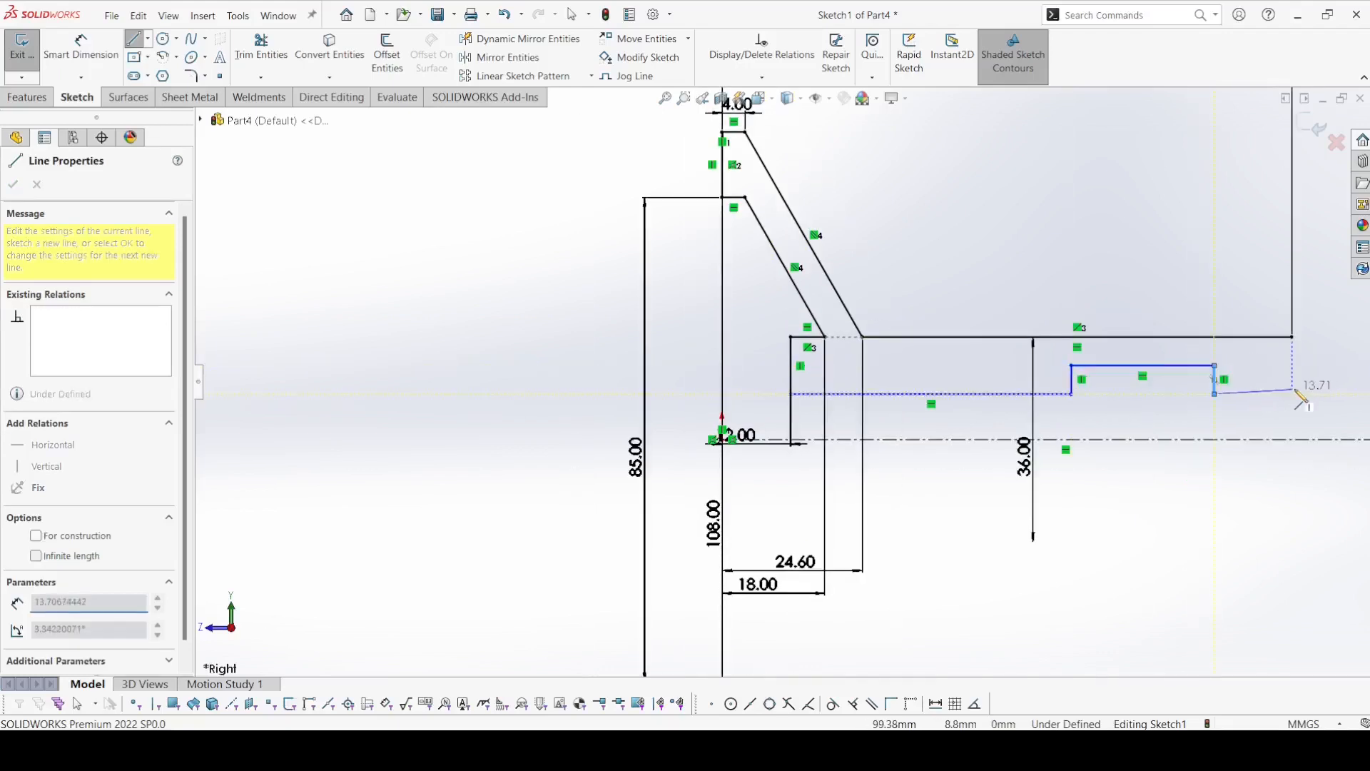
Extend the bore outline about 14 mm to the shaft end and close it vertically onto the outer profile's end corner.
{"action": "left_click", "coordinate": [1292, 394]}
{"action": "left_click", "coordinate": [1292, 344]}
{"action": "right_click", "coordinate": [1292, 343]}
{"action": "left_click", "coordinate": [1301, 356]}
{"action": "scroll", "coordinate": [1303, 358], "scroll_direction": "down", "scroll_amount": 3}
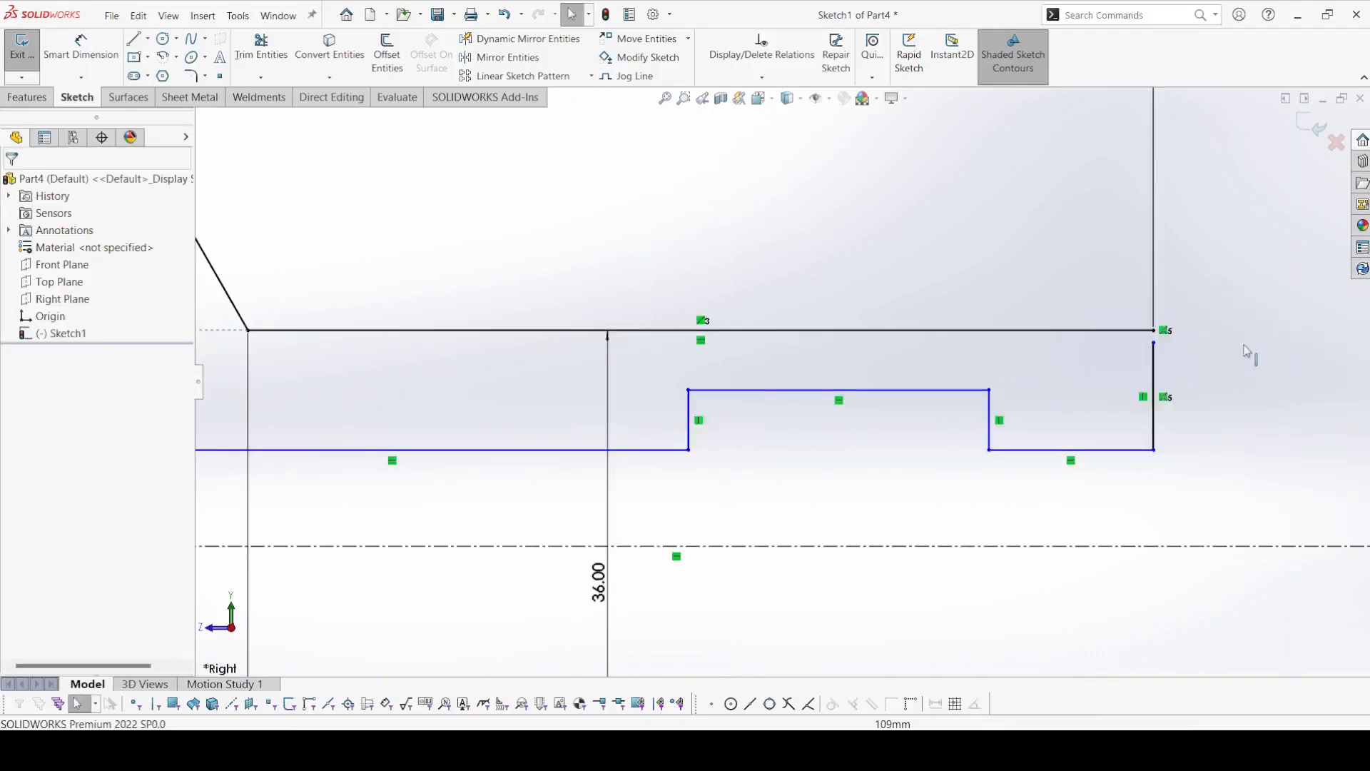
{"action": "left_click_drag", "start_coordinate": [1155, 344], "coordinate": [1154, 330]}
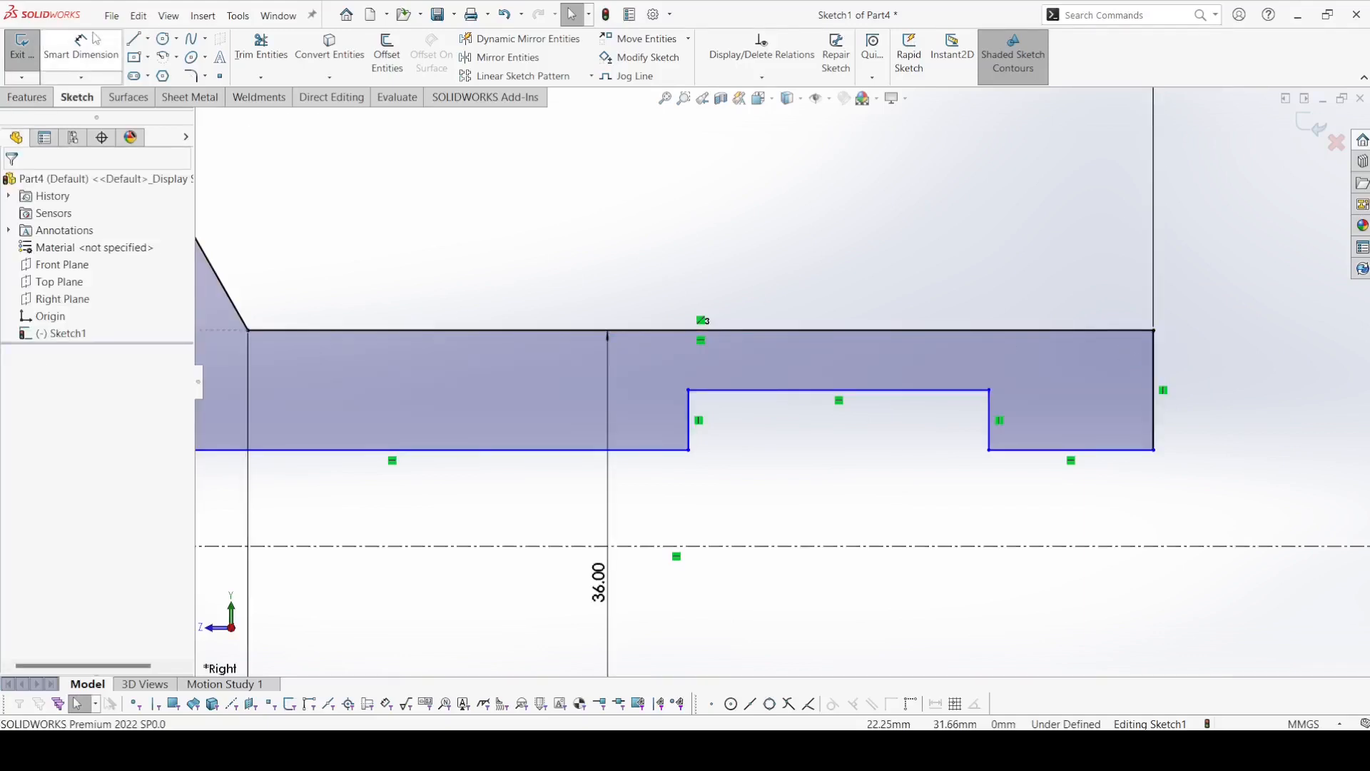
Dimension the bore's end section and the adjacent recess as 30 mm long each.
{"action": "left_click", "coordinate": [95, 39]}
{"action": "left_click", "coordinate": [1005, 454]}
{"action": "left_click", "coordinate": [1048, 295]}
{"action": "key", "text": "Return"}
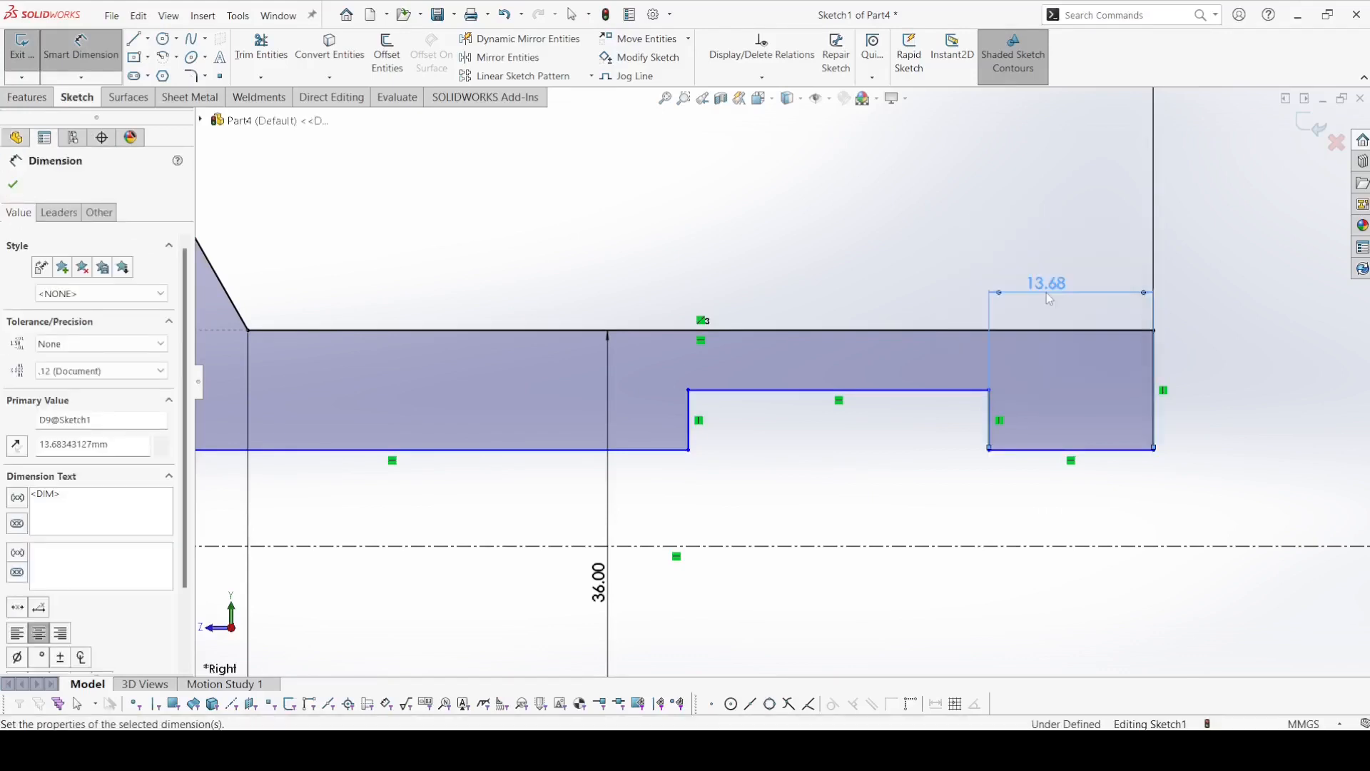
{"action": "left_click", "coordinate": [768, 396]}
{"action": "left_click", "coordinate": [735, 289]}
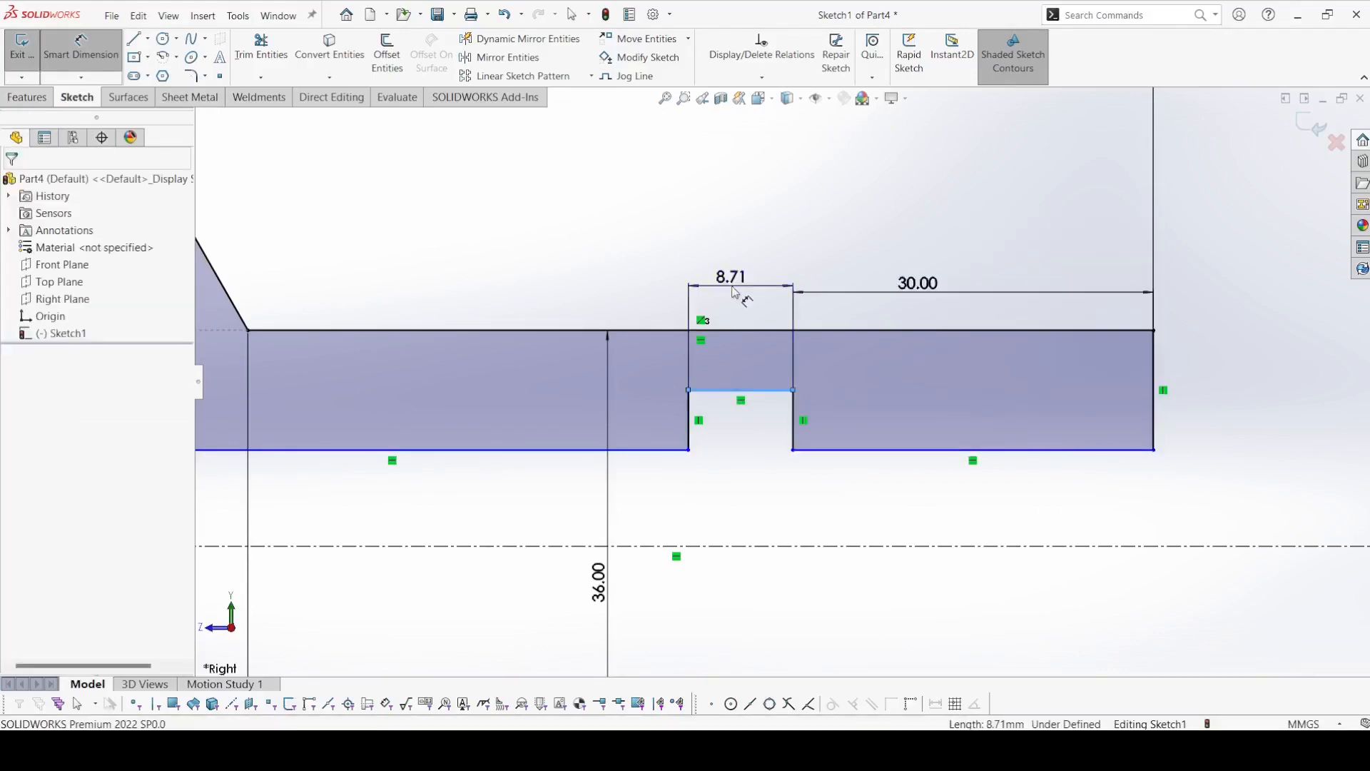
{"action": "key", "text": "Return"}
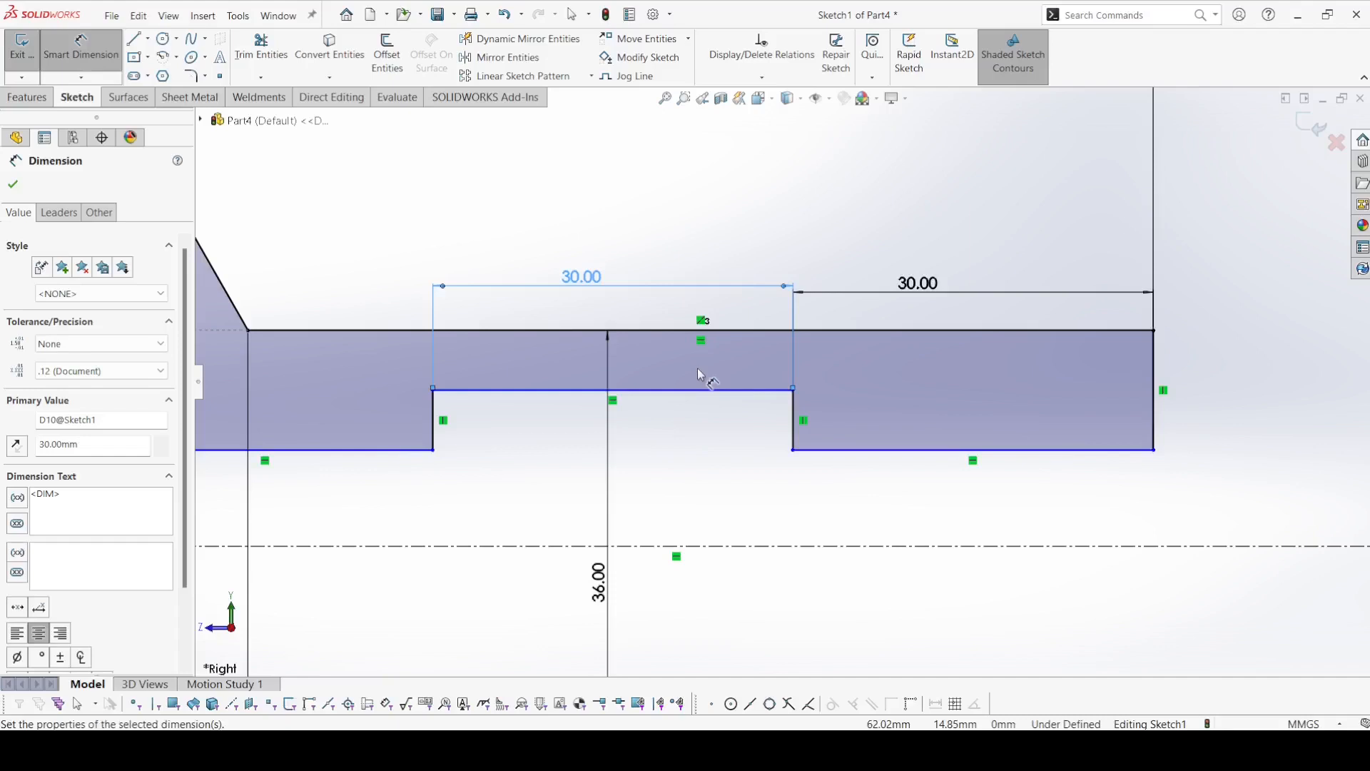
Add a 20 mm diameter dimension between the bore's end section line and the centerline.
{"action": "left_click", "coordinate": [890, 451]}
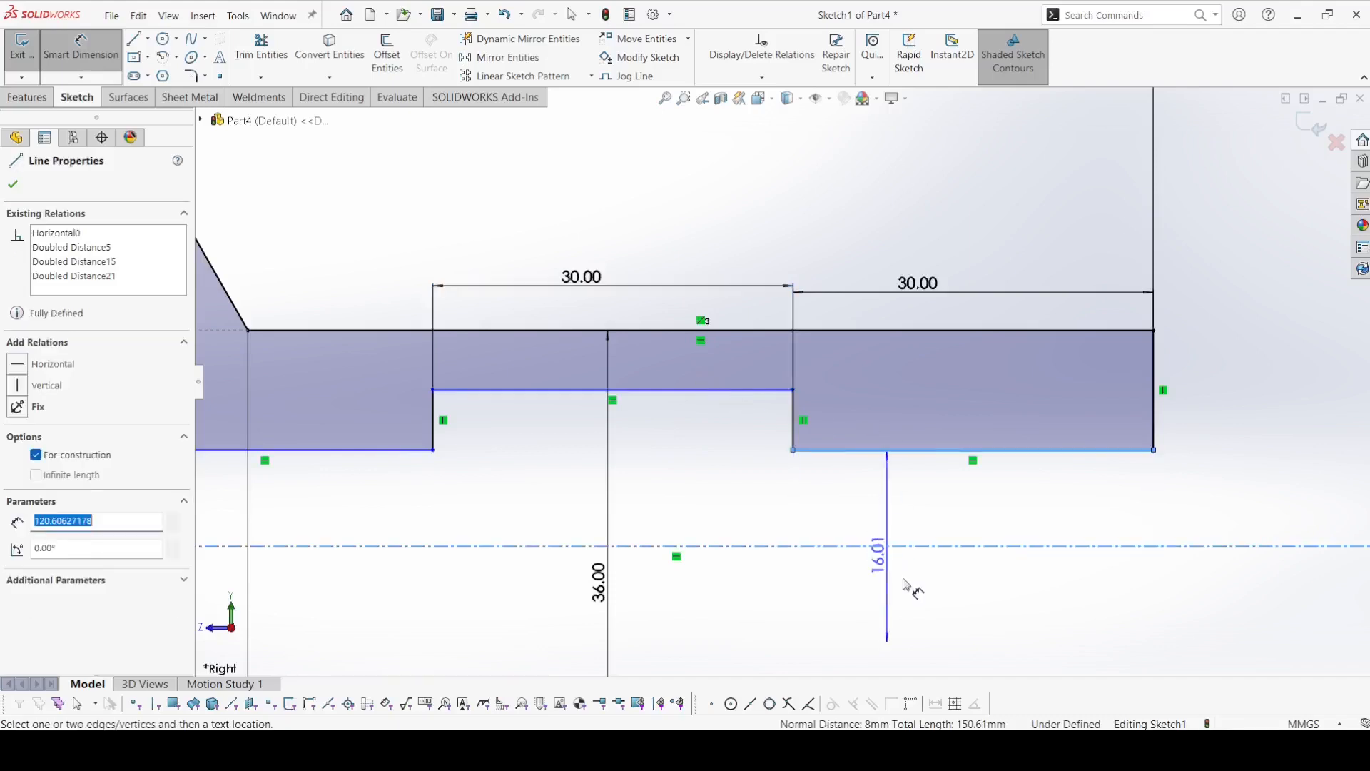
{"action": "left_click", "coordinate": [925, 598]}
{"action": "key", "text": "BackSpace"}
{"action": "type", "text": "20"}
{"action": "key", "text": "Return"}
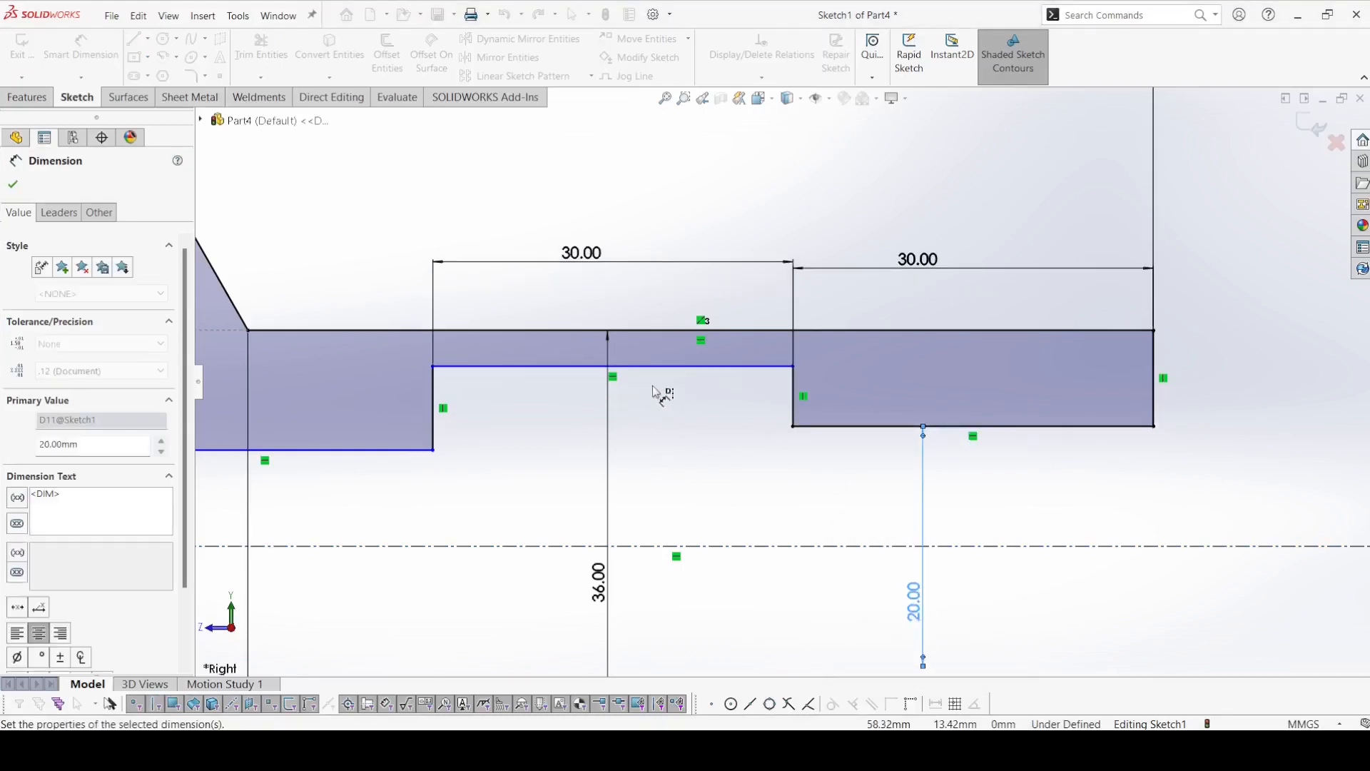
Add a 24 mm diameter dimension between the recess line and the centerline.
{"action": "left_click", "coordinate": [682, 367]}
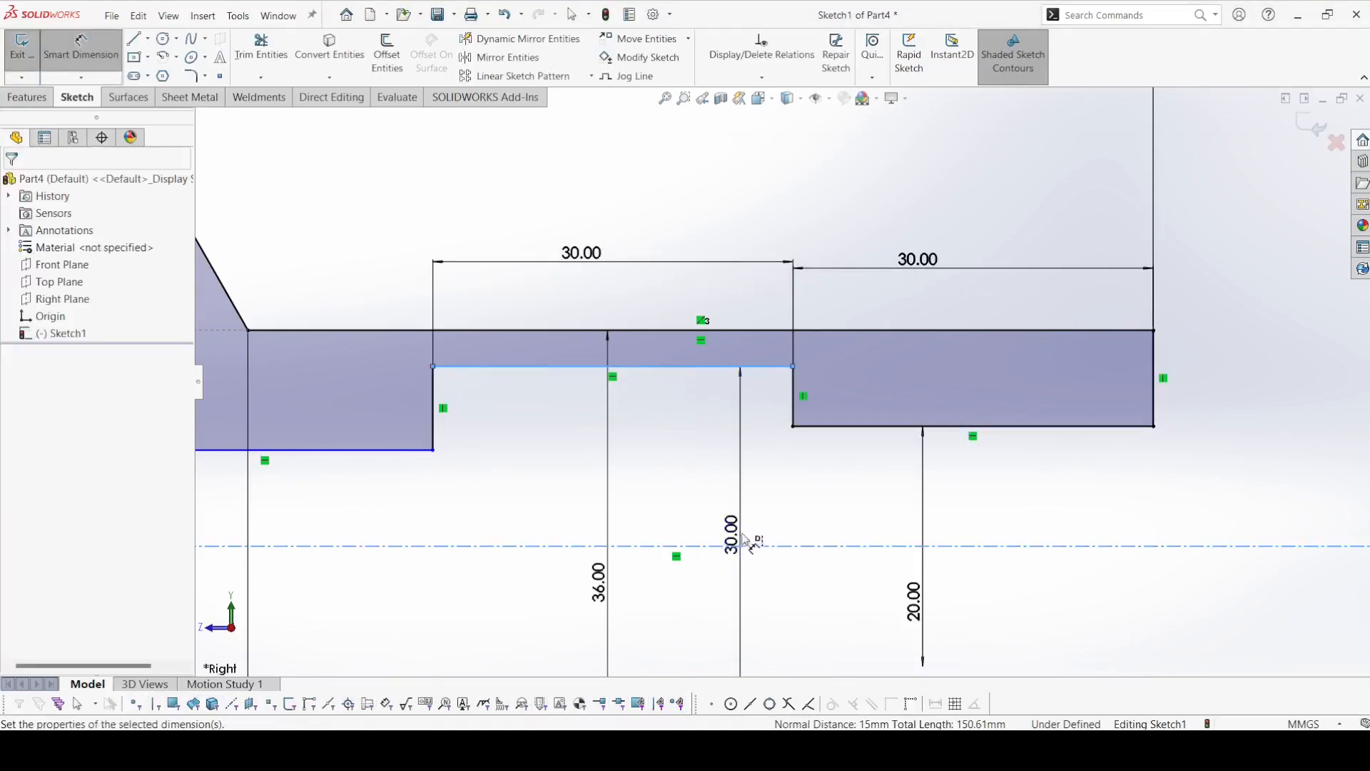
{"action": "left_click", "coordinate": [743, 541]}
{"action": "type", "text": "24"}
{"action": "key", "text": "Return"}
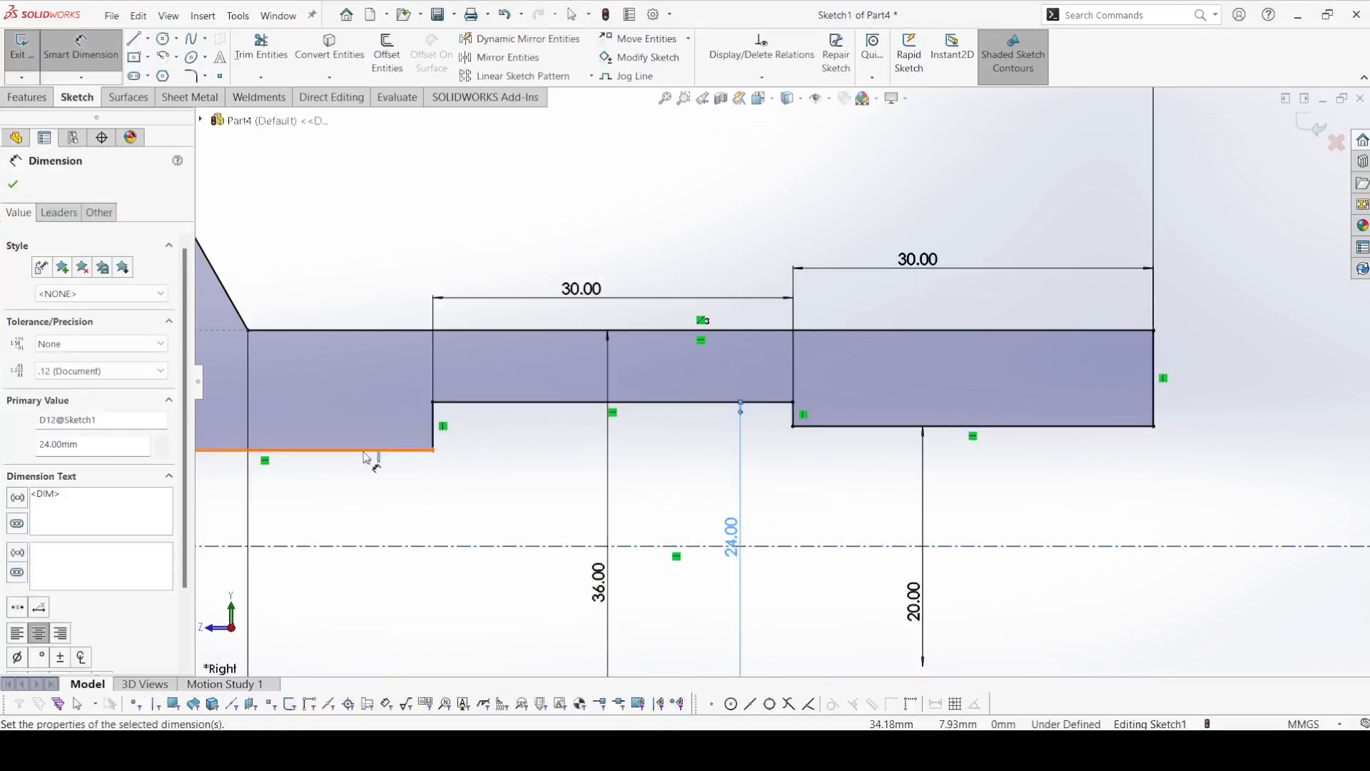
{"action": "key", "text": "Escape"}
Make the two bore lines on either side of the recess collinear.
{"action": "left_click", "coordinate": [365, 450]}
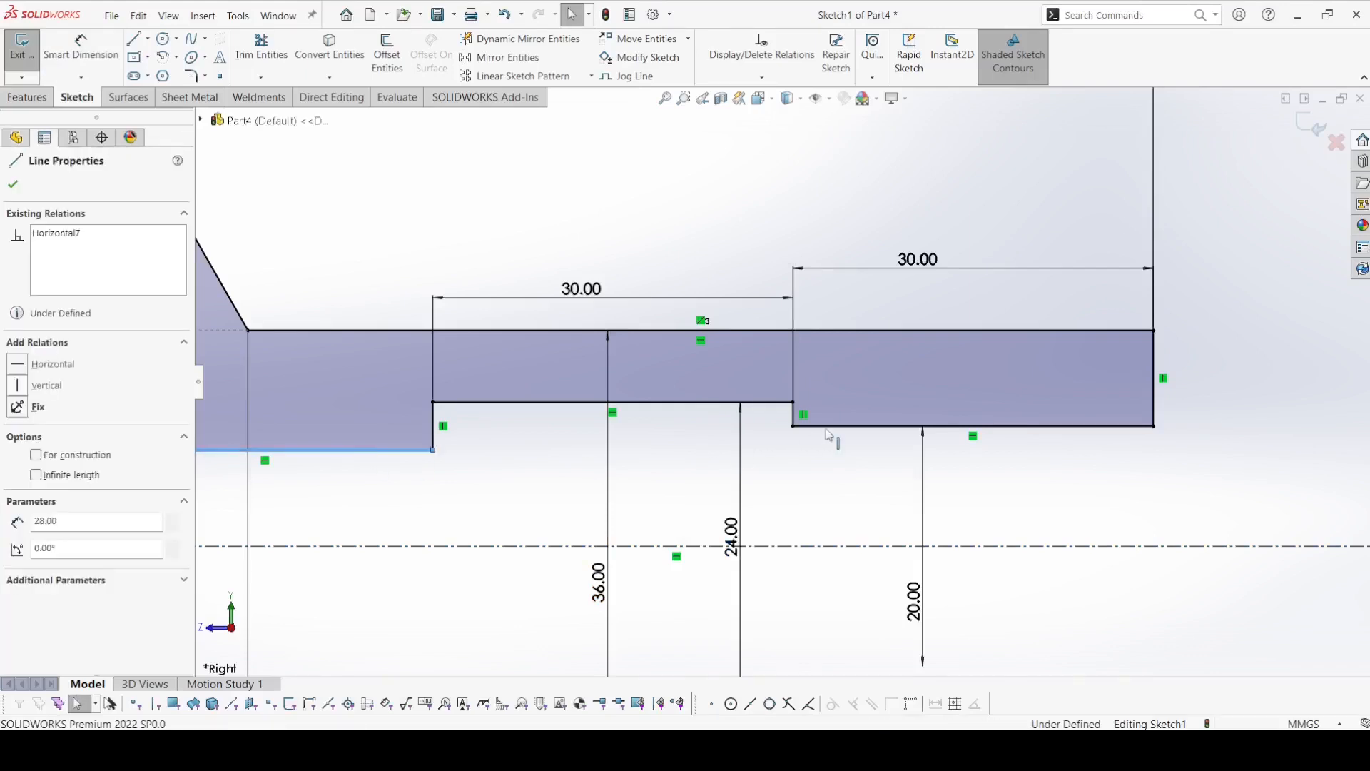
{"action": "left_click", "coordinate": [825, 428], "text": "ctrl"}
{"action": "left_click", "coordinate": [928, 389]}
{"action": "left_click", "coordinate": [1079, 483]}
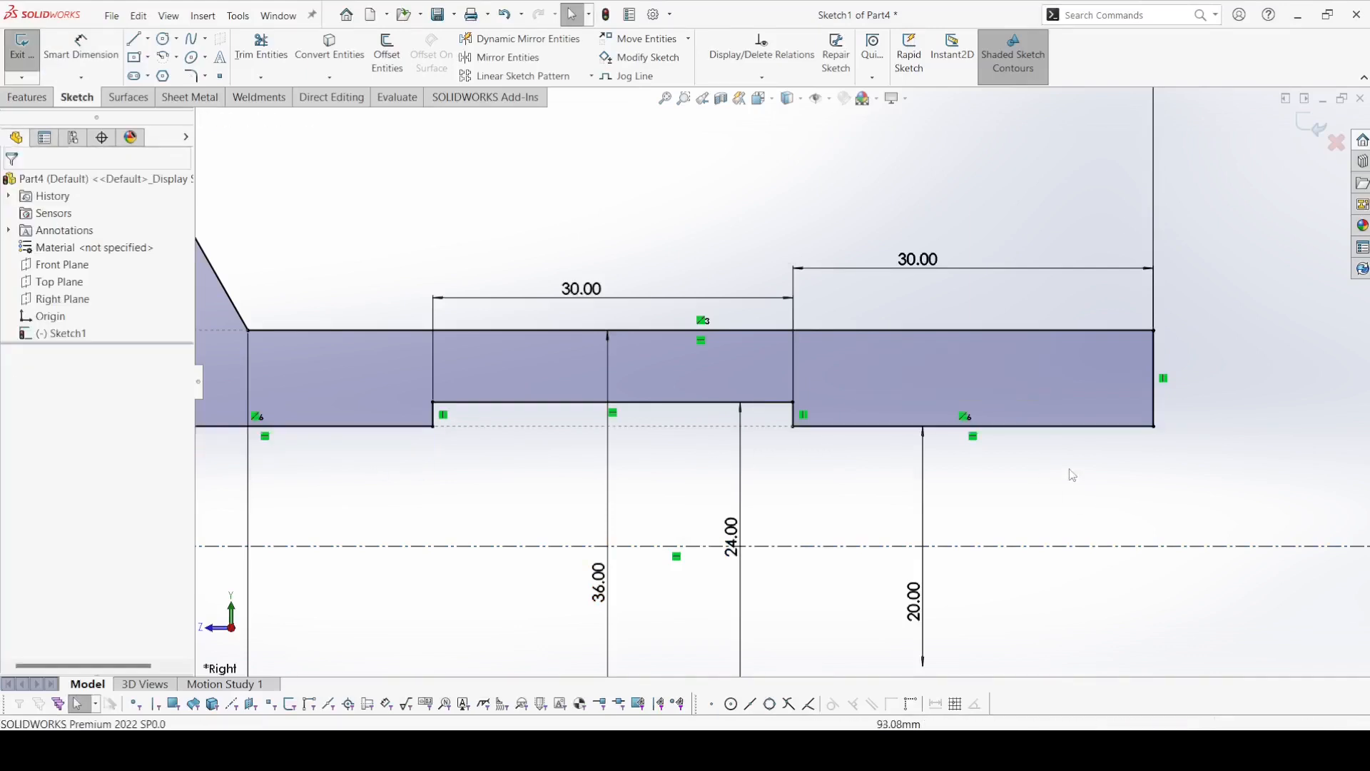
Revolve the closed profile 360 degrees around the centerline into a solid body.
{"action": "key", "text": "f"}
{"action": "left_click", "coordinate": [13, 104]}
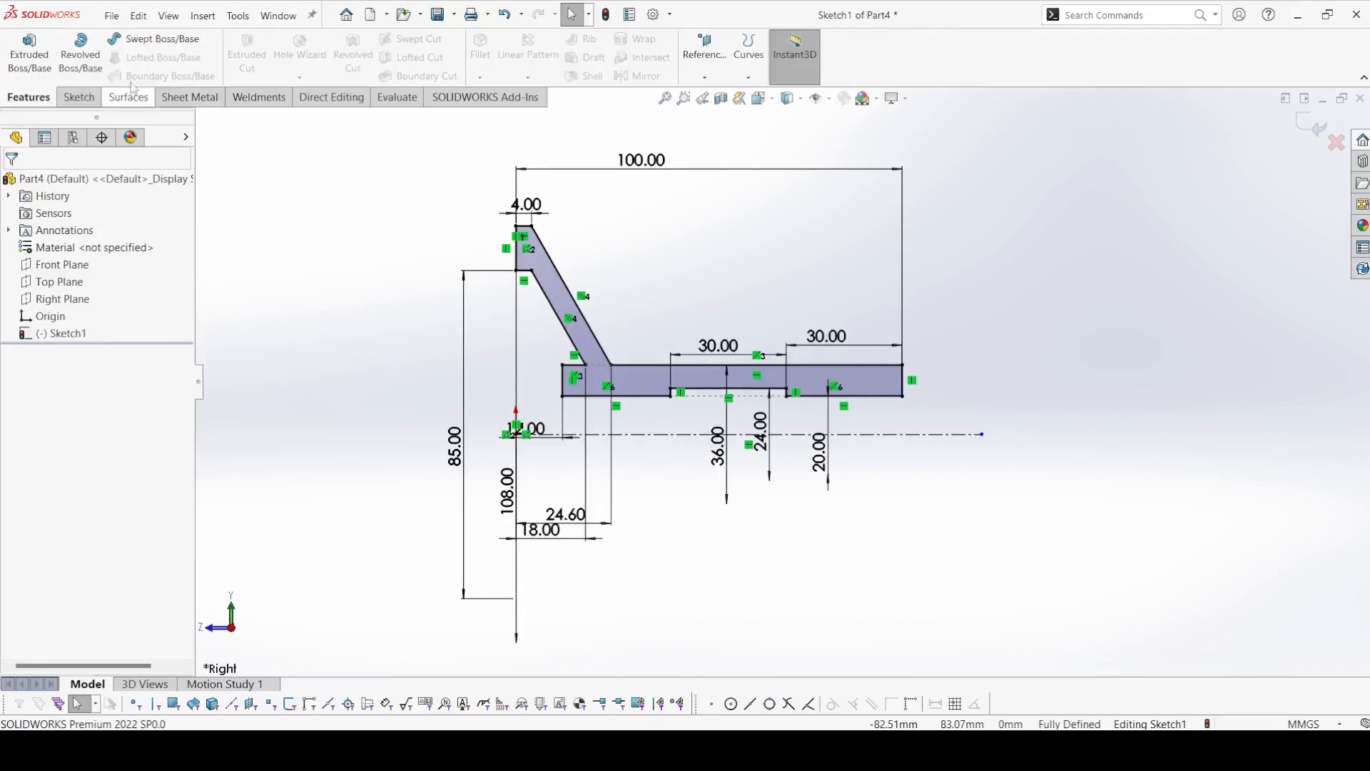
{"action": "left_click", "coordinate": [81, 56]}
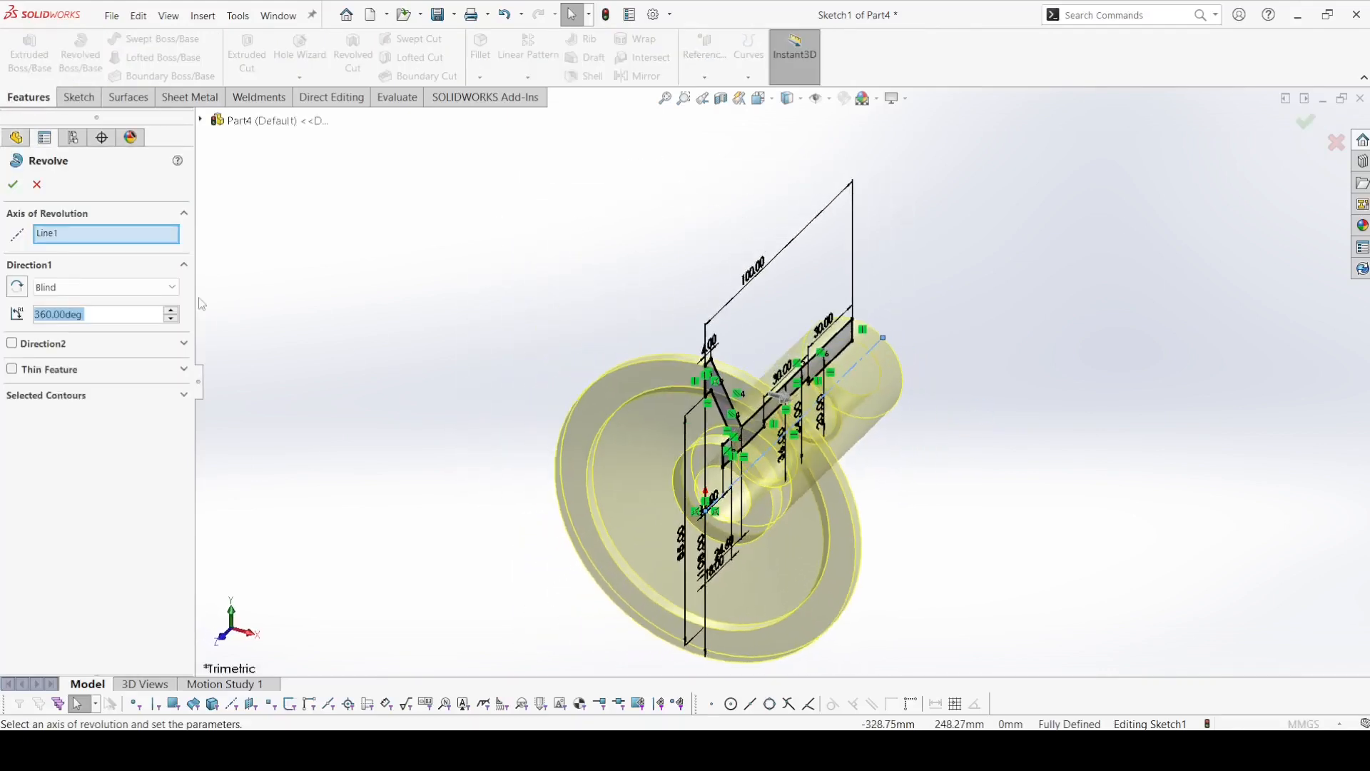
{"action": "left_click", "coordinate": [11, 183]}
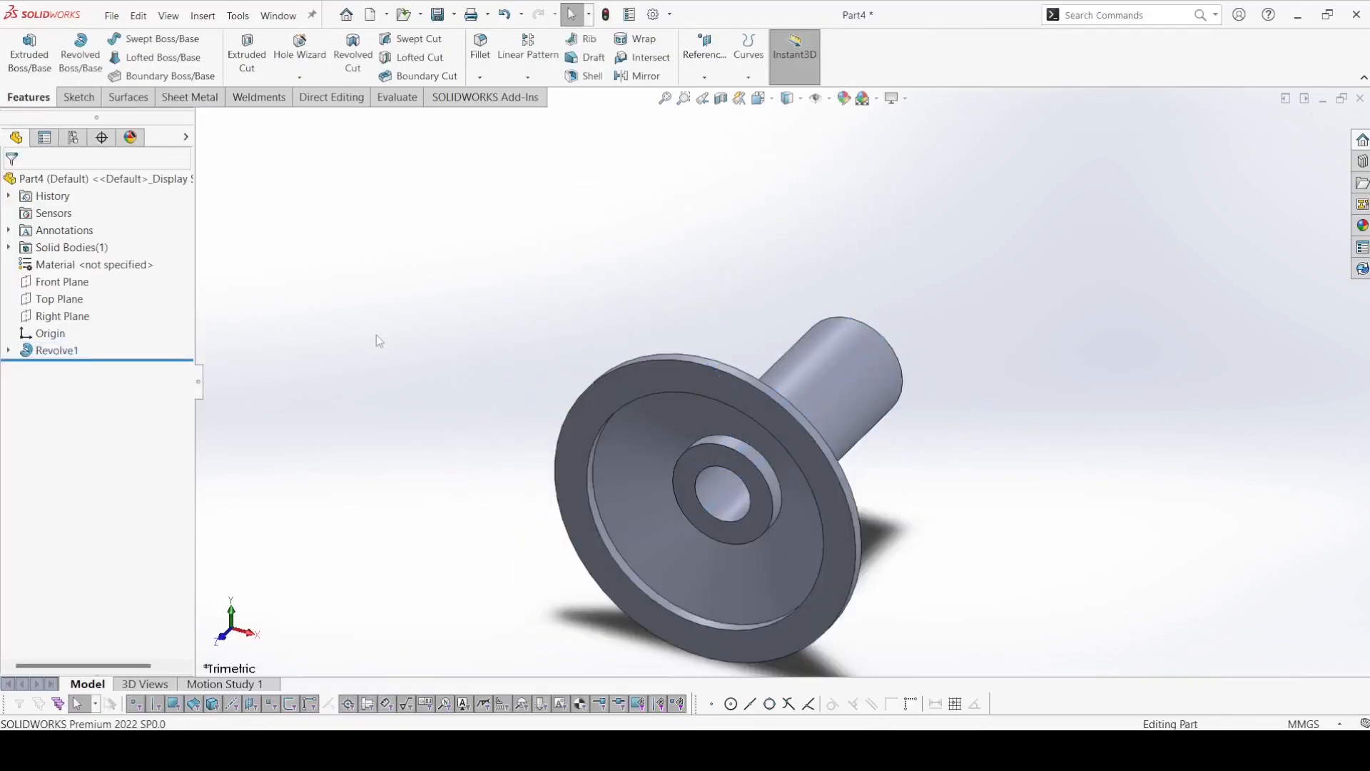
Start a sketch on the Top Plane and draw a center rectangle about 60 by 112 mm, with one edge on the flange's outer face.
{"action": "mouse_move", "coordinate": [407, 330]}
{"action": "middle_mouse_down"}
{"action": "mouse_move", "coordinate": [271, 351]}
{"action": "mouse_move", "coordinate": [280, 360]}
{"action": "middle_mouse_up"}
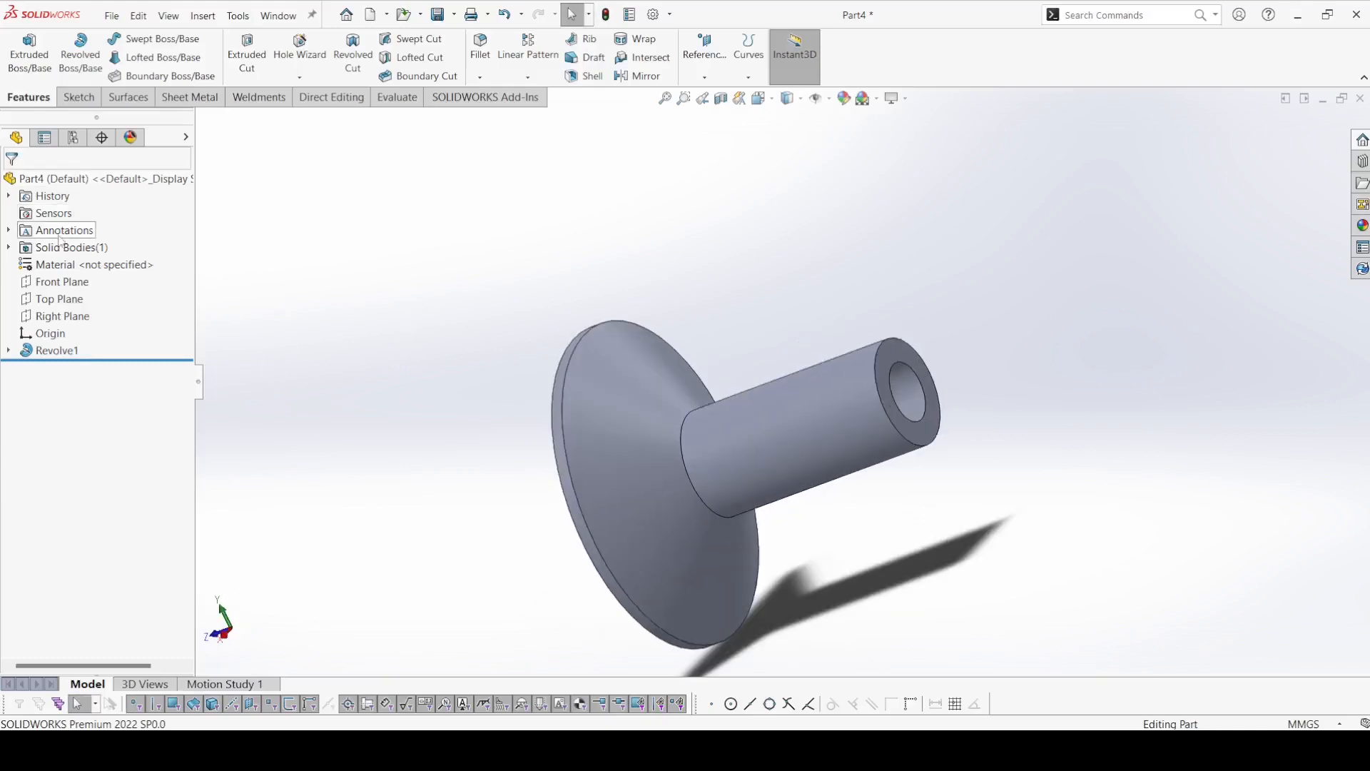
{"action": "left_click", "coordinate": [68, 299]}
{"action": "left_click", "coordinate": [84, 275]}
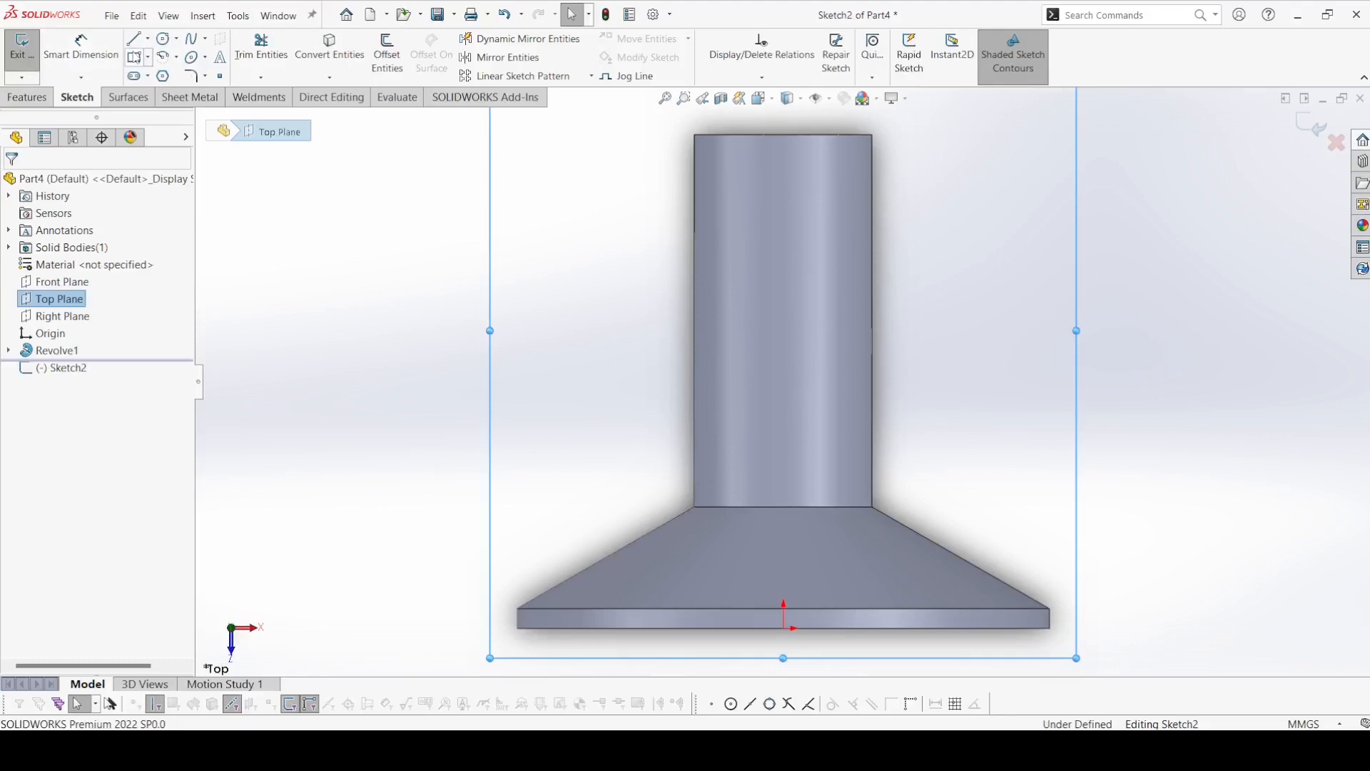
{"action": "left_click", "coordinate": [783, 351]}
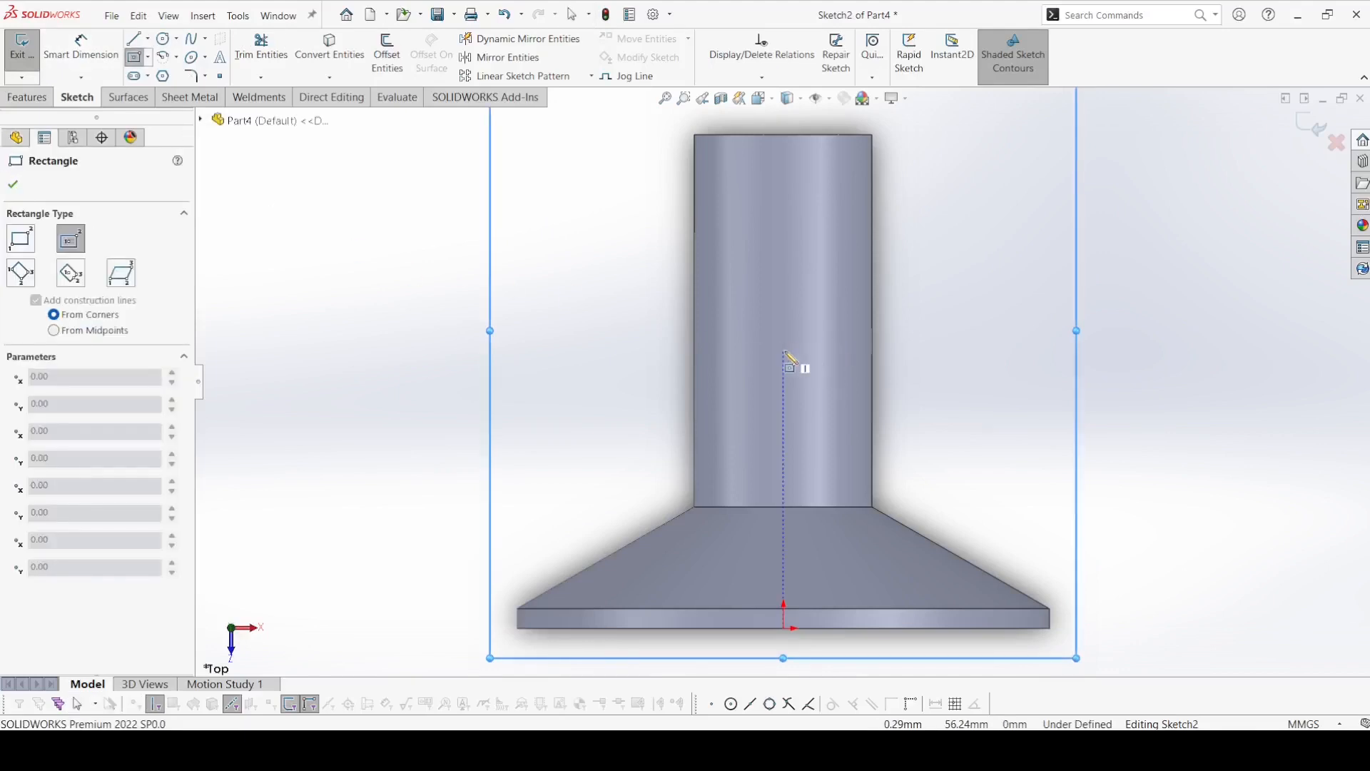
{"action": "left_click", "coordinate": [842, 492]}
{"action": "left_click", "coordinate": [933, 632]}
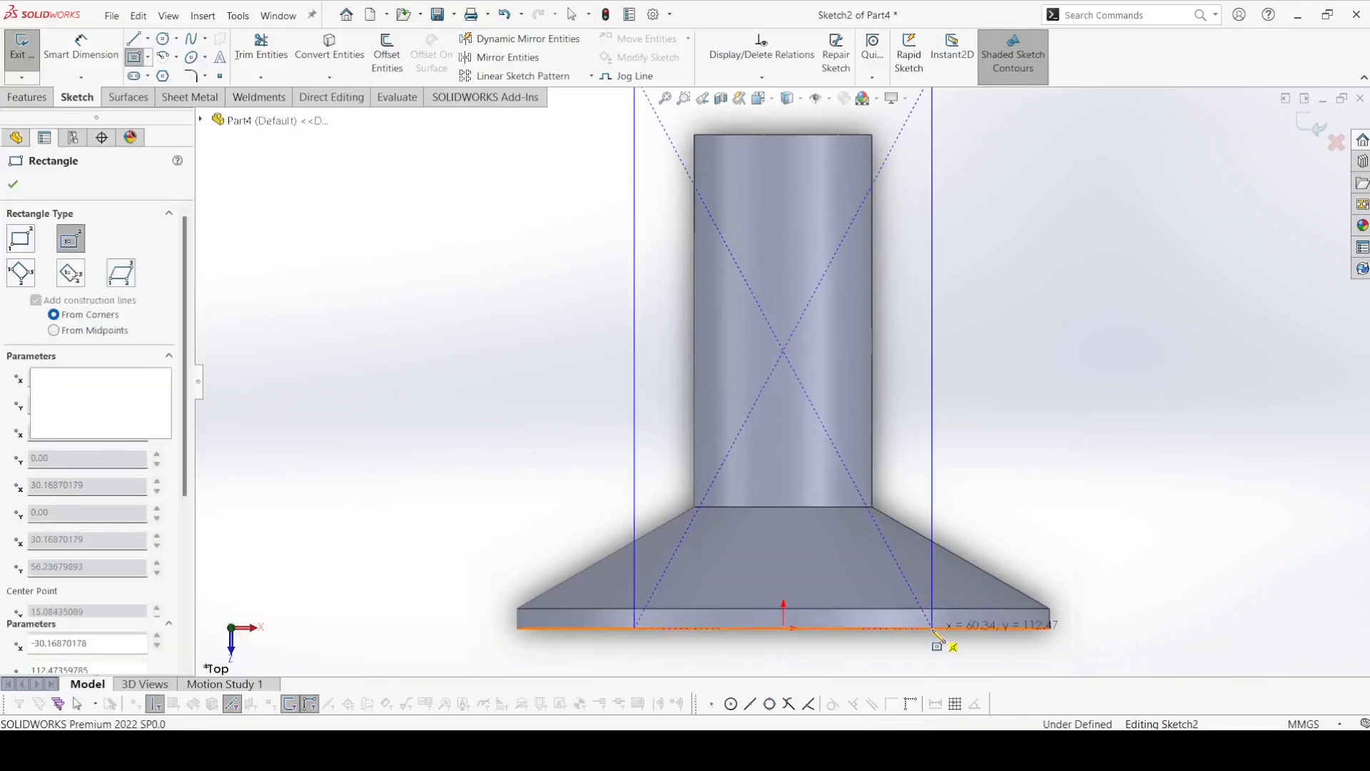
{"action": "right_click", "coordinate": [935, 637]}
{"action": "left_click", "coordinate": [972, 596]}
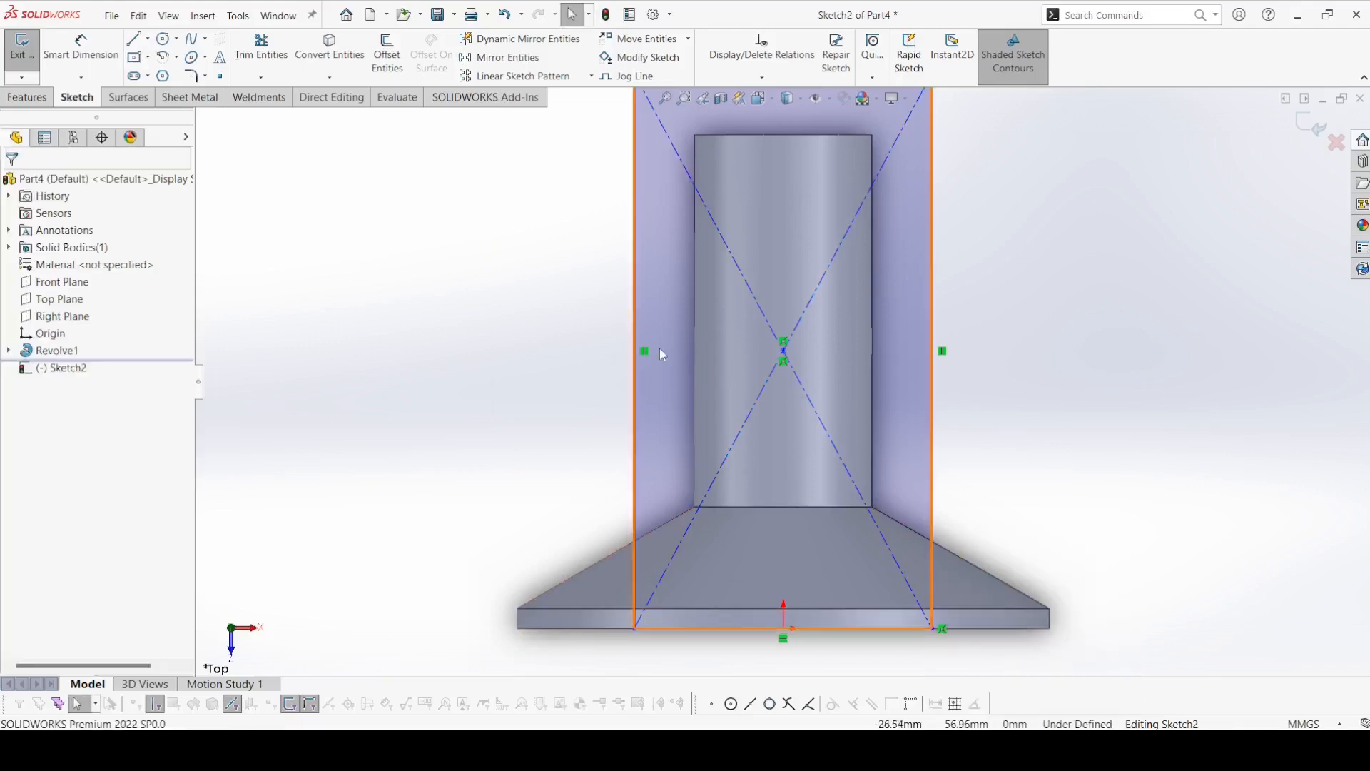
Add a vertical relation between the rectangle's center point and the origin.
{"action": "left_click", "coordinate": [783, 351]}
{"action": "left_click", "coordinate": [786, 631], "text": "ctrl"}
{"action": "left_click", "coordinate": [849, 575]}
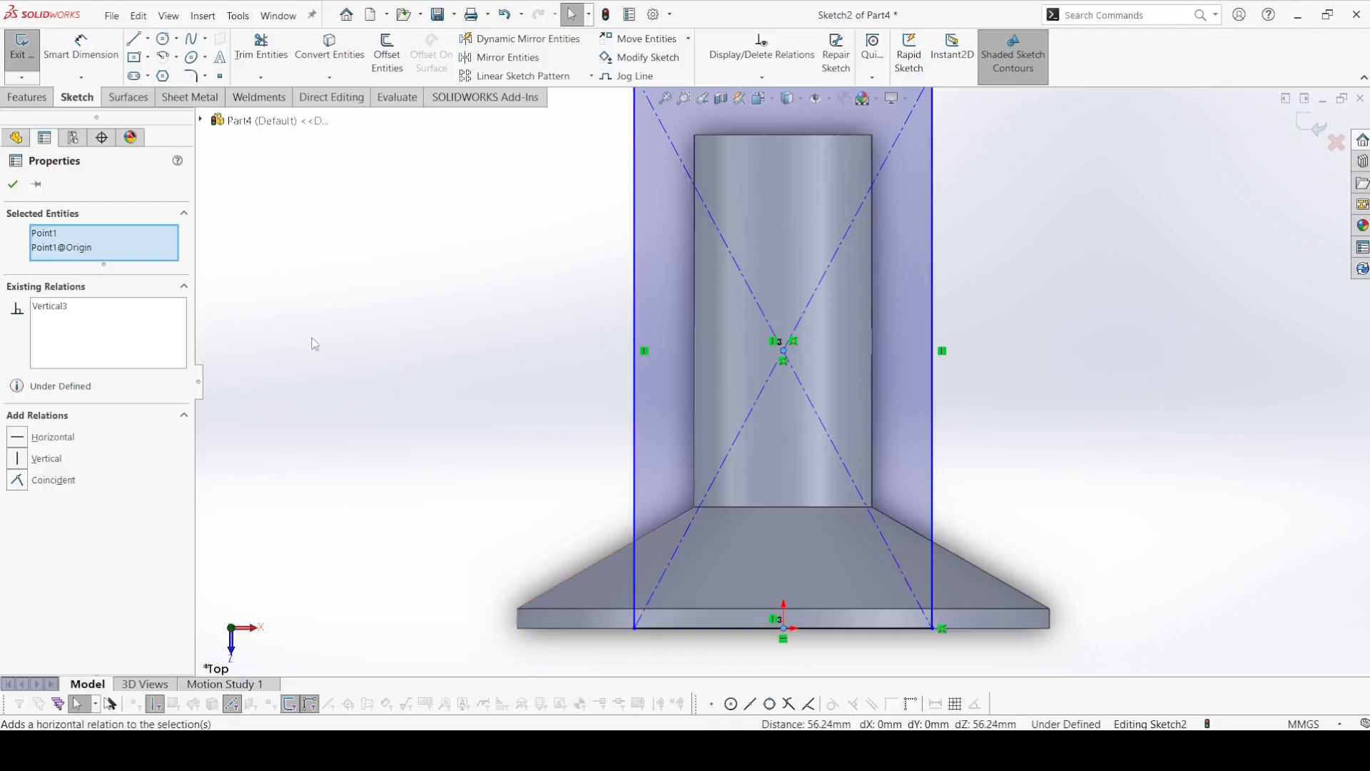
Dimension the rectangle's side along the shaft axis as 85 mm.
{"action": "left_click", "coordinate": [86, 53]}
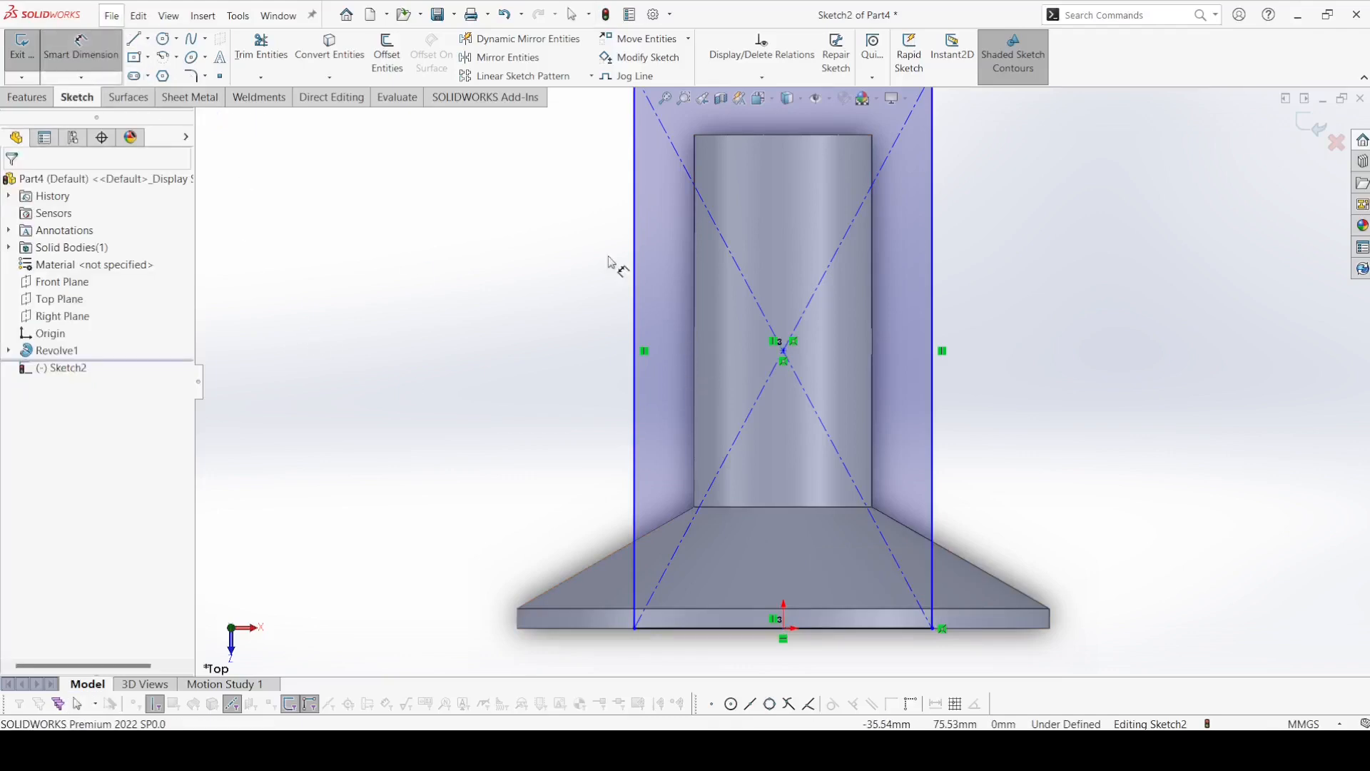
{"action": "left_click", "coordinate": [633, 267]}
{"action": "left_click", "coordinate": [595, 282]}
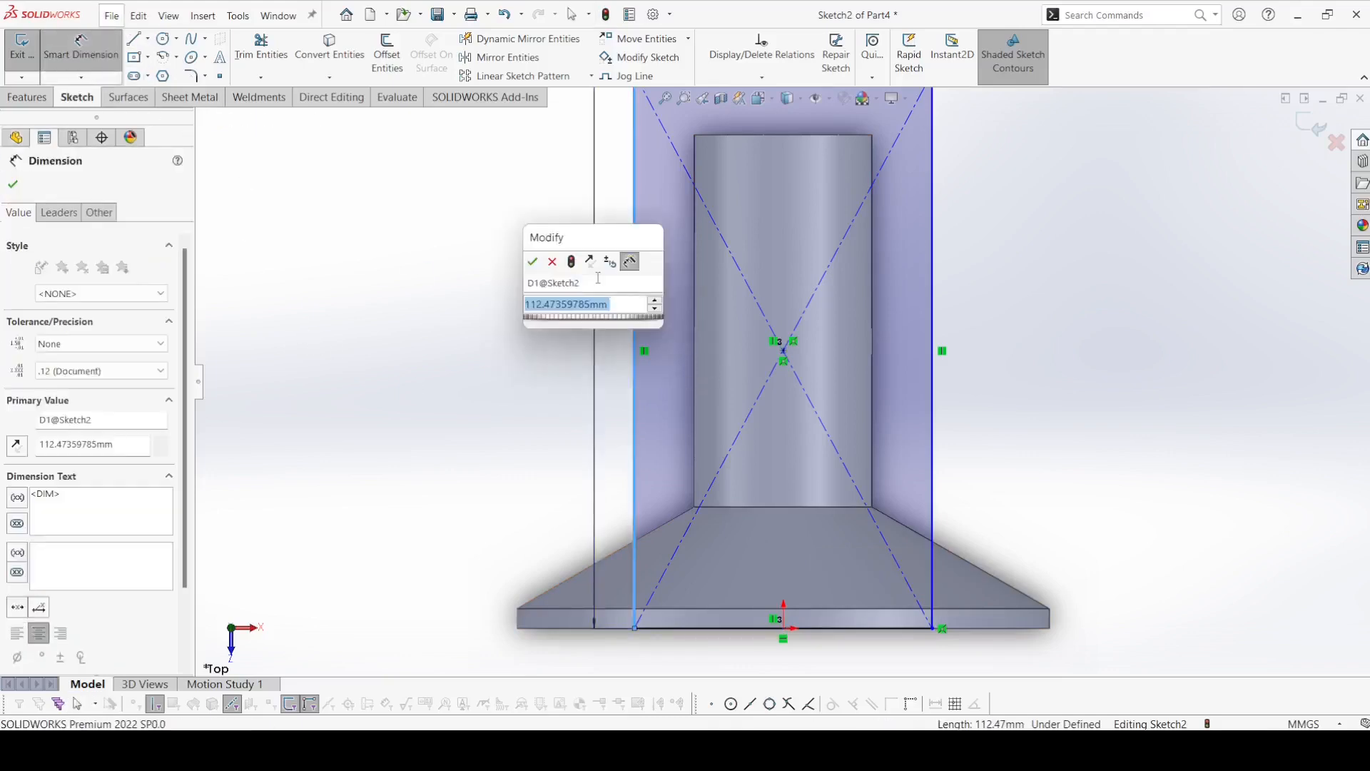
{"action": "type", "text": "85"}
{"action": "key", "text": "Return"}
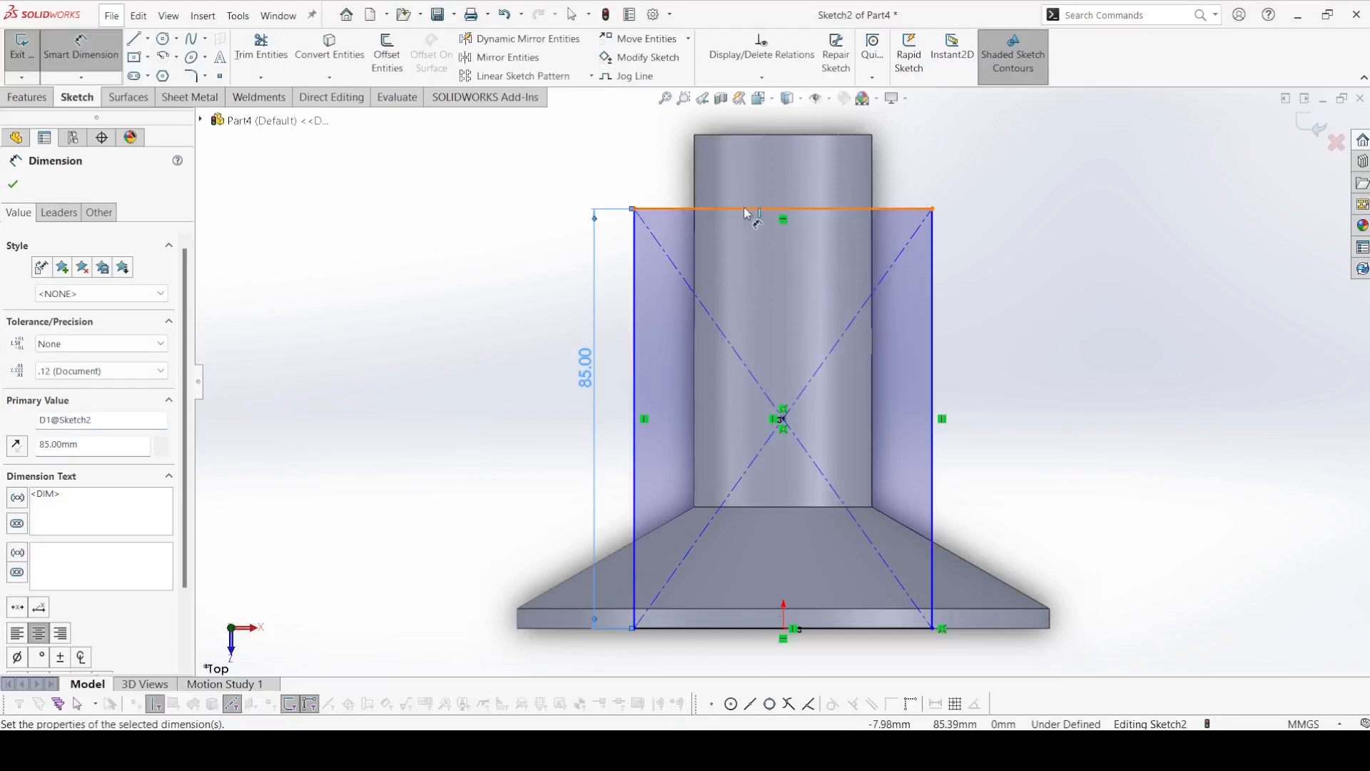
Dimension the rectangle's width across the shaft as 86 mm.
{"action": "left_click", "coordinate": [745, 209]}
{"action": "left_click", "coordinate": [763, 180]}
{"action": "type", "text": "86"}
{"action": "key", "text": "Return"}
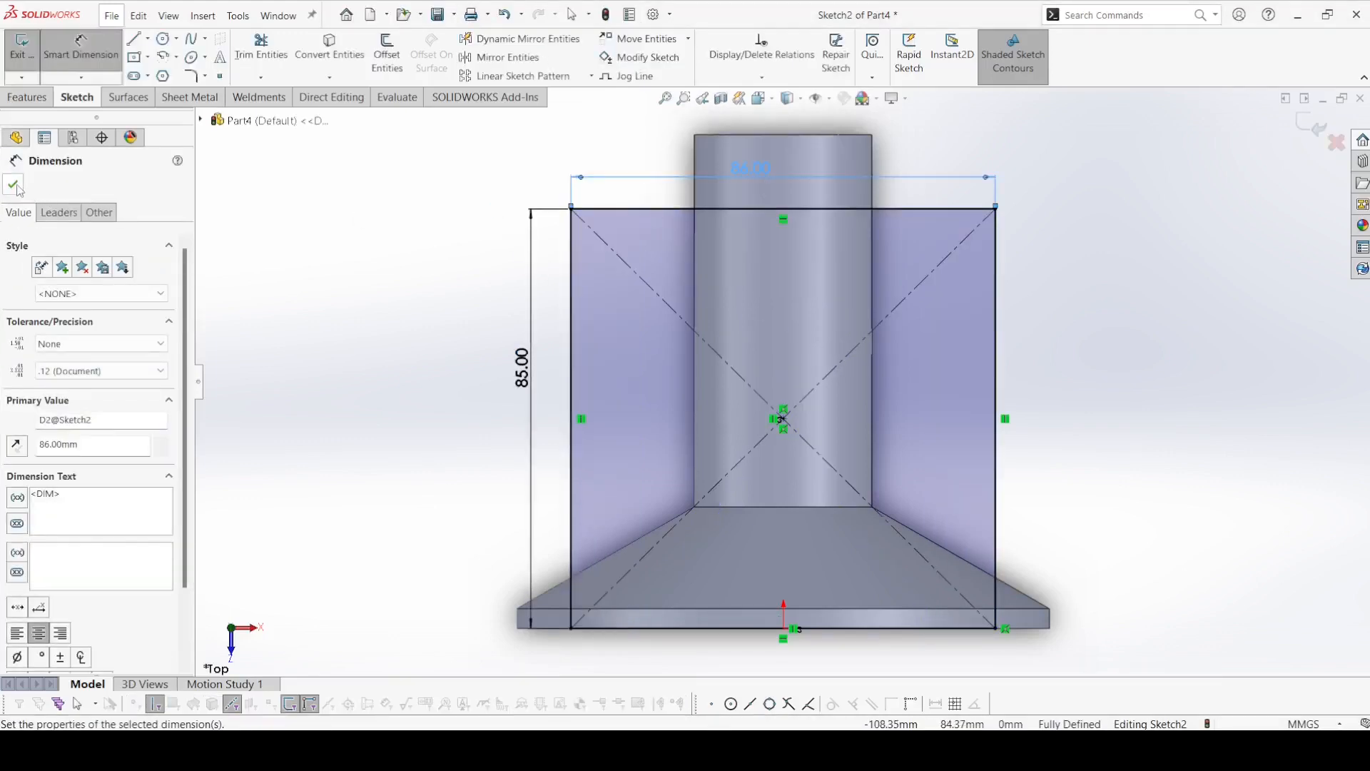
{"action": "left_click", "coordinate": [17, 185]}
Offset the rectangle inward by 6 mm as a full chain.
{"action": "left_click", "coordinate": [383, 60]}
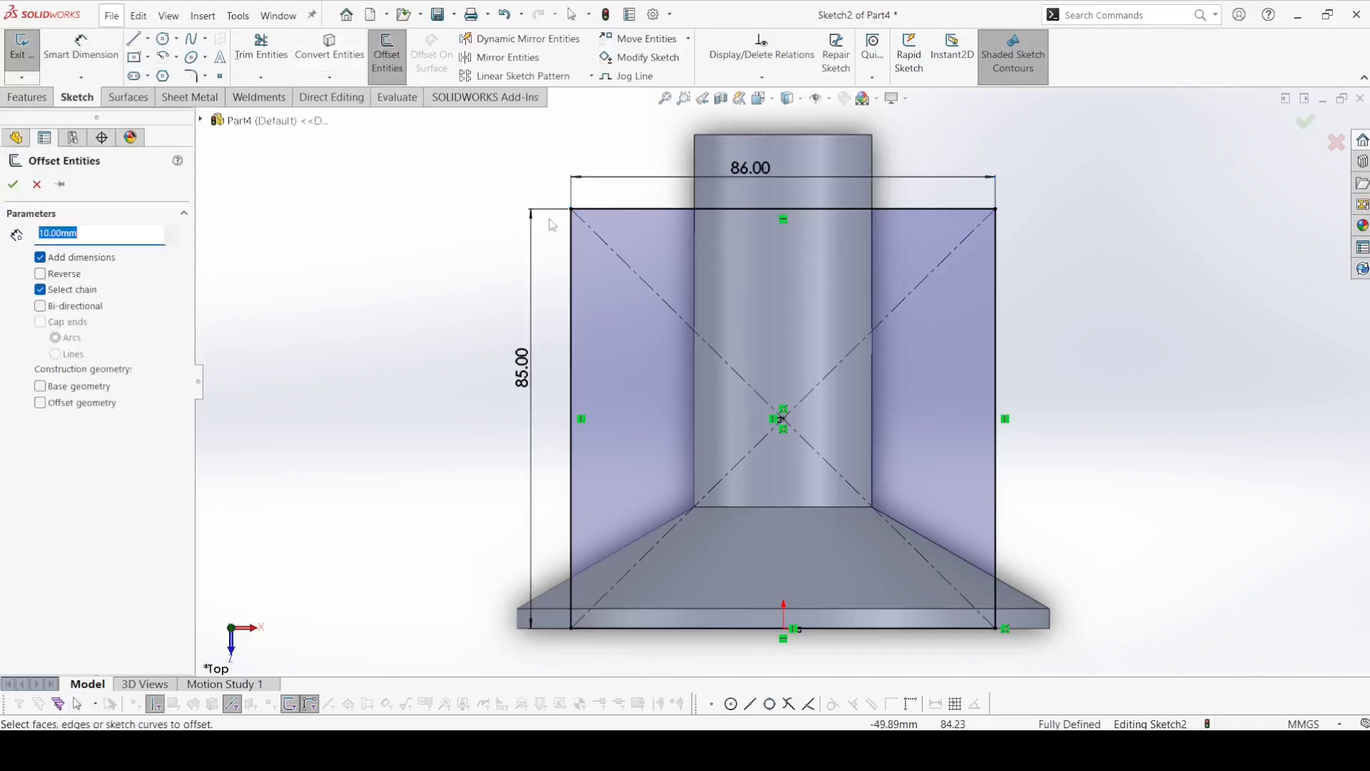
{"action": "left_click", "coordinate": [598, 209]}
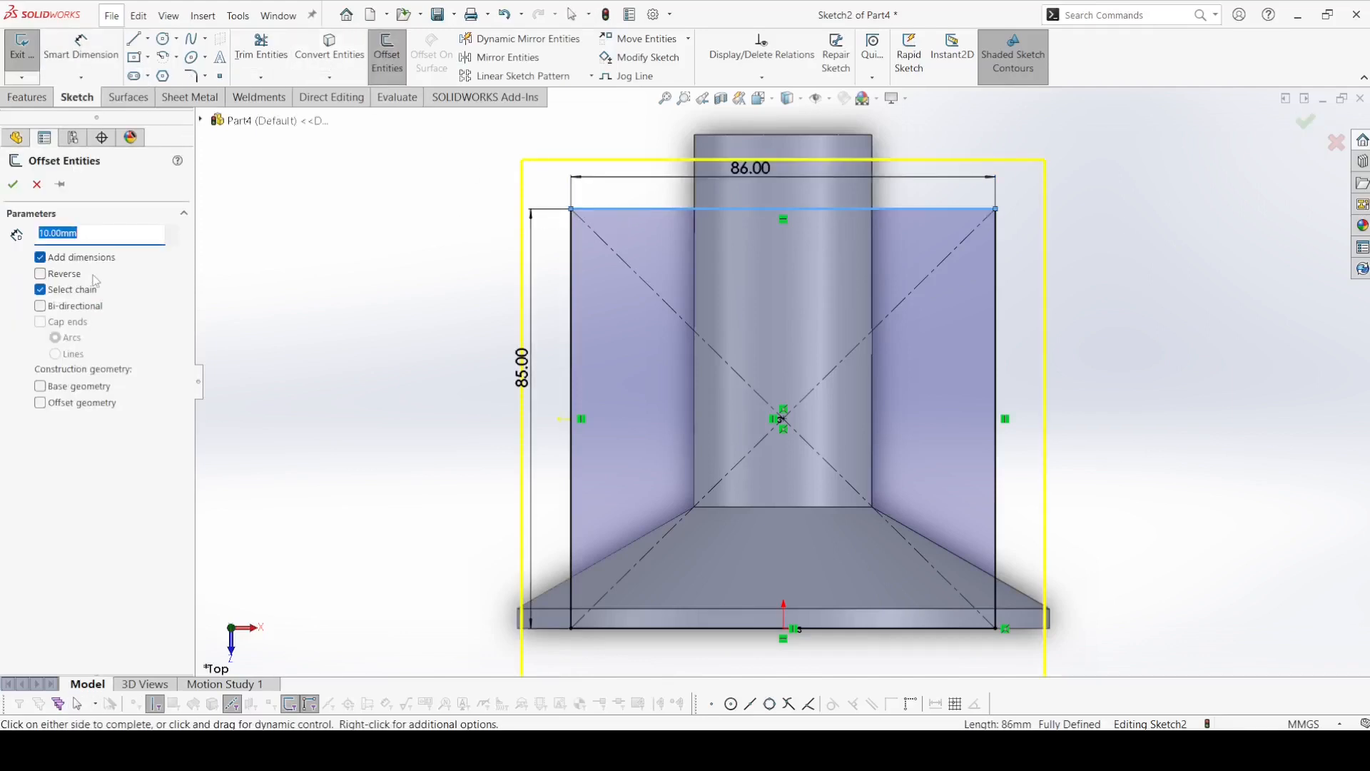
{"action": "left_click", "coordinate": [41, 274]}
{"action": "key", "text": "Return"}
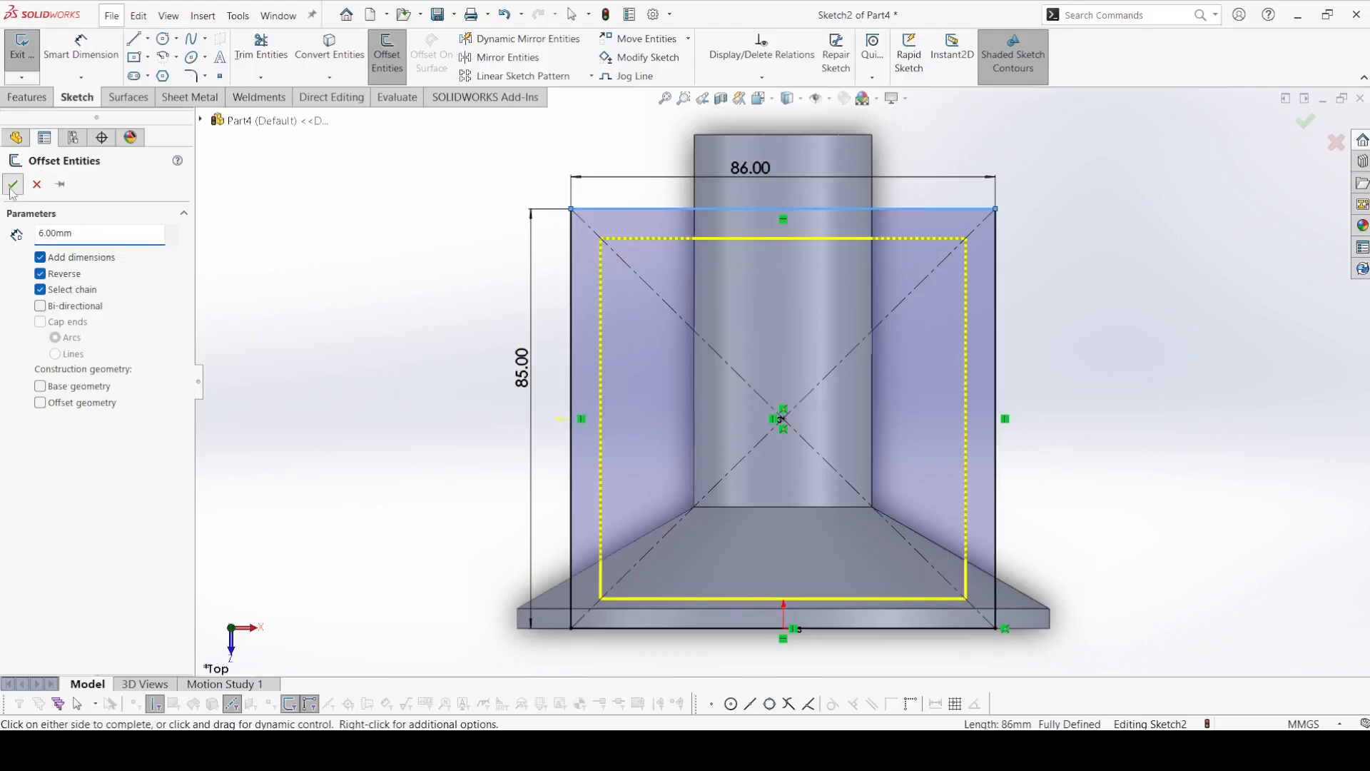
{"action": "left_click", "coordinate": [12, 186]}
Start a boss extrude of the rectangle sketch using both the inner region and the surrounding border as contours.
{"action": "left_click", "coordinate": [10, 100]}
{"action": "left_click", "coordinate": [29, 52]}
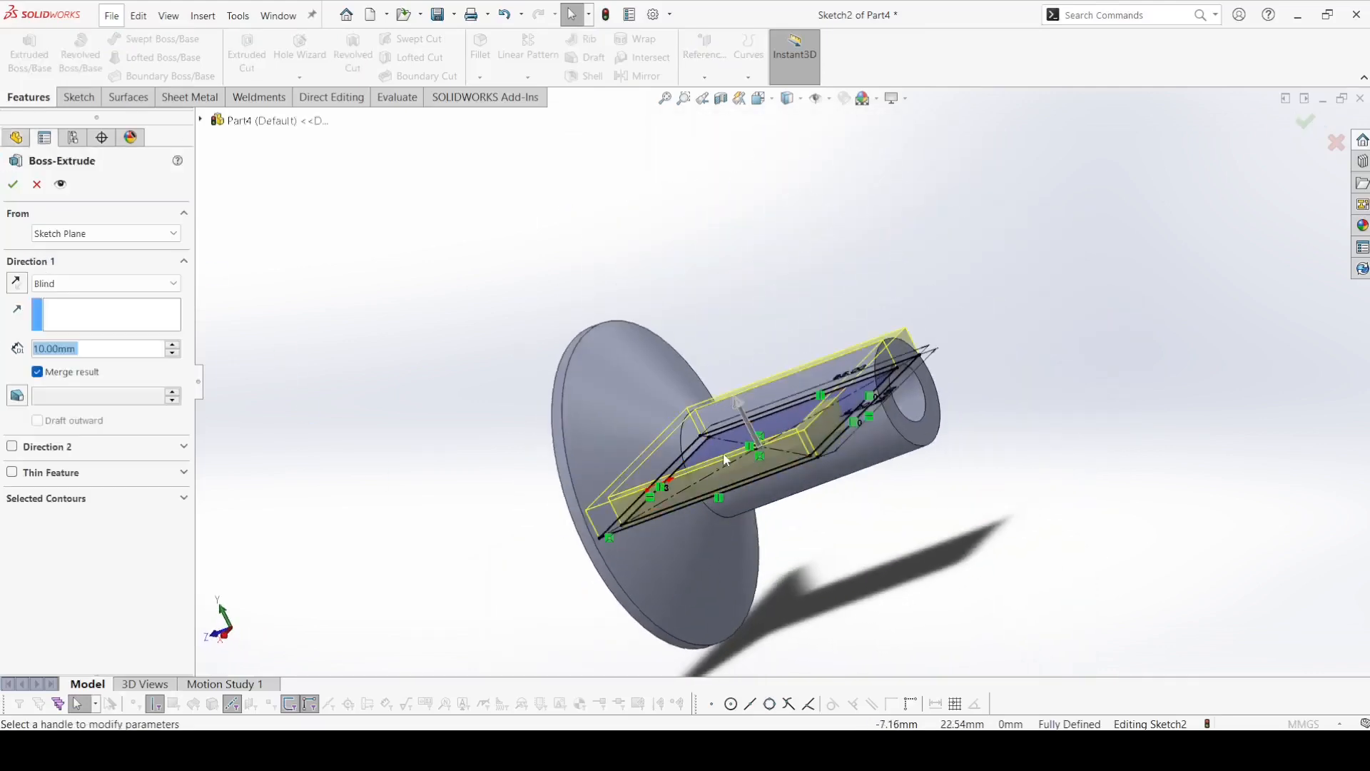
{"action": "left_click", "coordinate": [71, 499]}
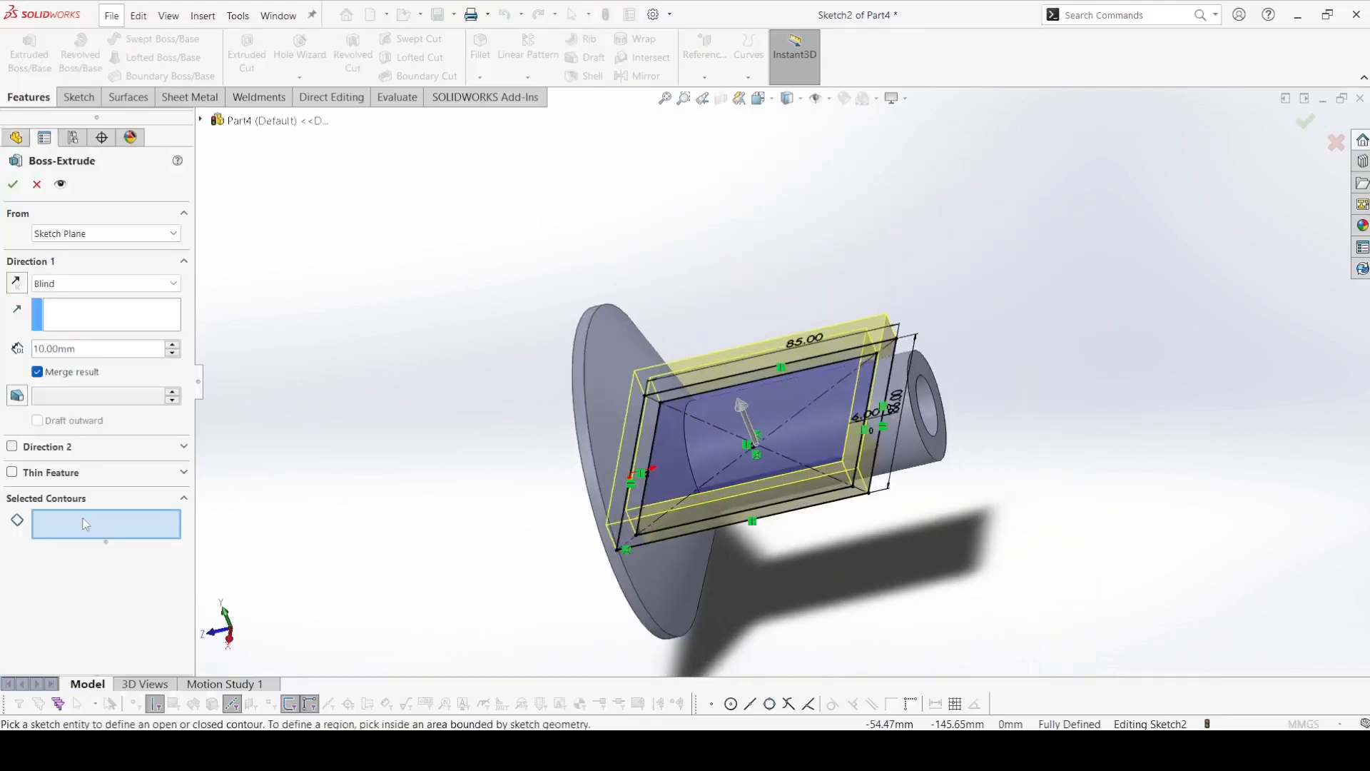
{"action": "left_click", "coordinate": [832, 446]}
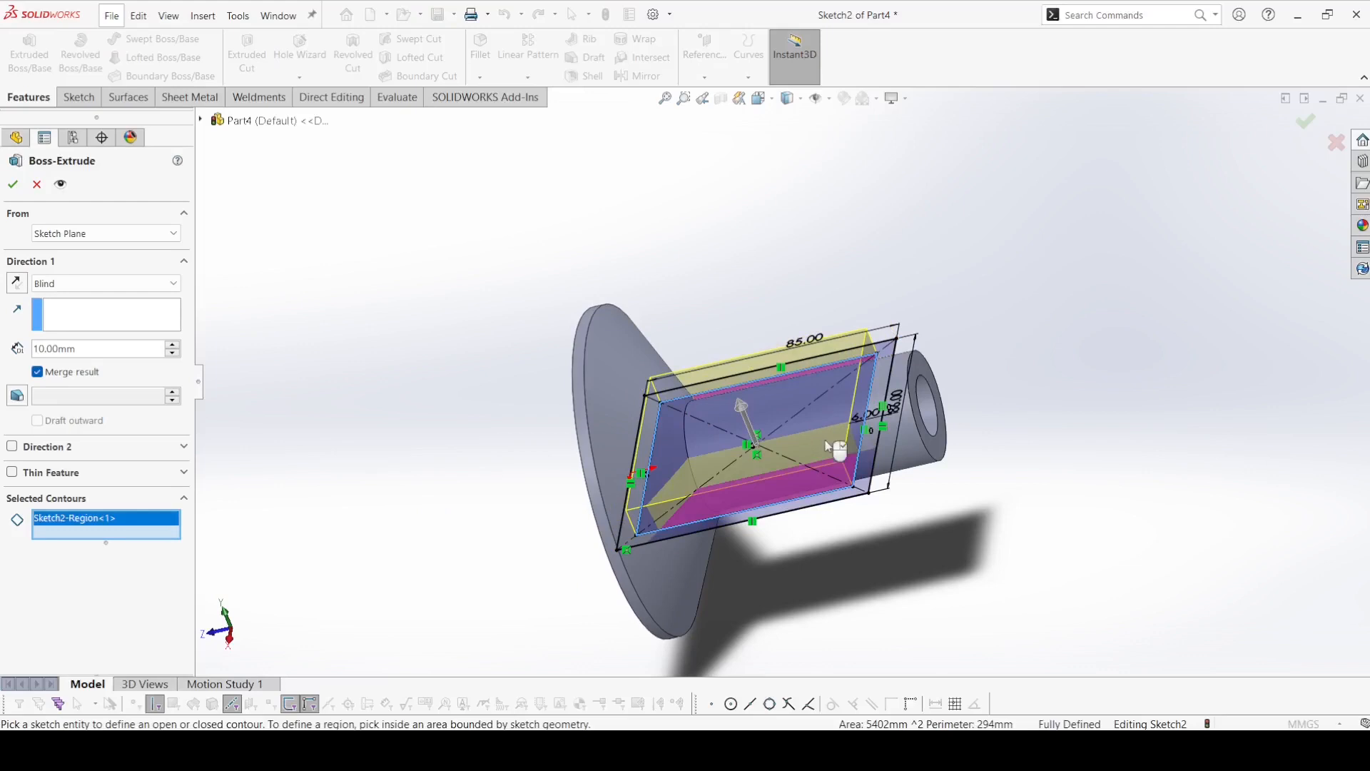
{"action": "left_click", "coordinate": [871, 451]}
{"action": "middle_click_drag", "start_coordinate": [868, 485], "coordinate": [887, 330]}
Start the extrusion at a reversed 54.5 mm offset below the sketch plane and extrude it 12 mm deep, merged with the shaft.
{"action": "left_click", "coordinate": [54, 236]}
{"action": "left_click", "coordinate": [48, 268]}
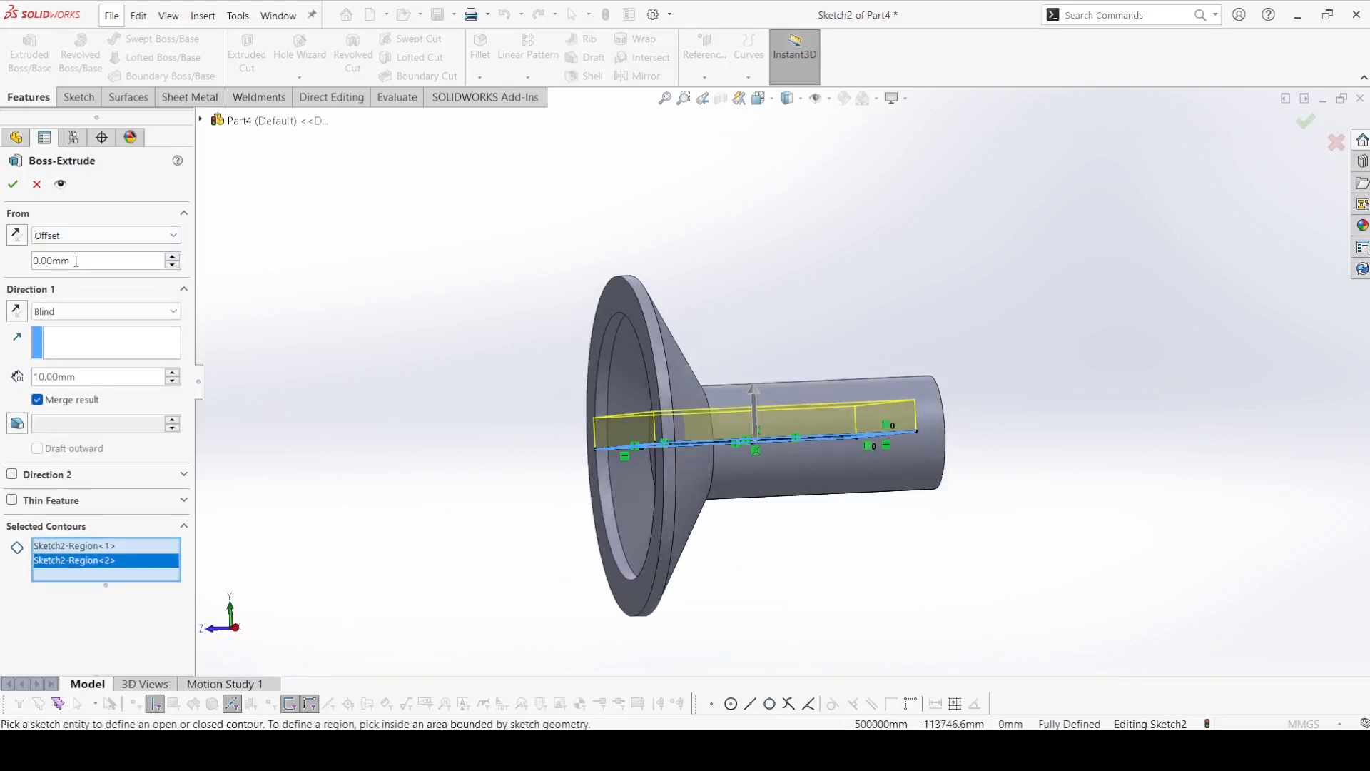
{"action": "type", "text": "54.5"}
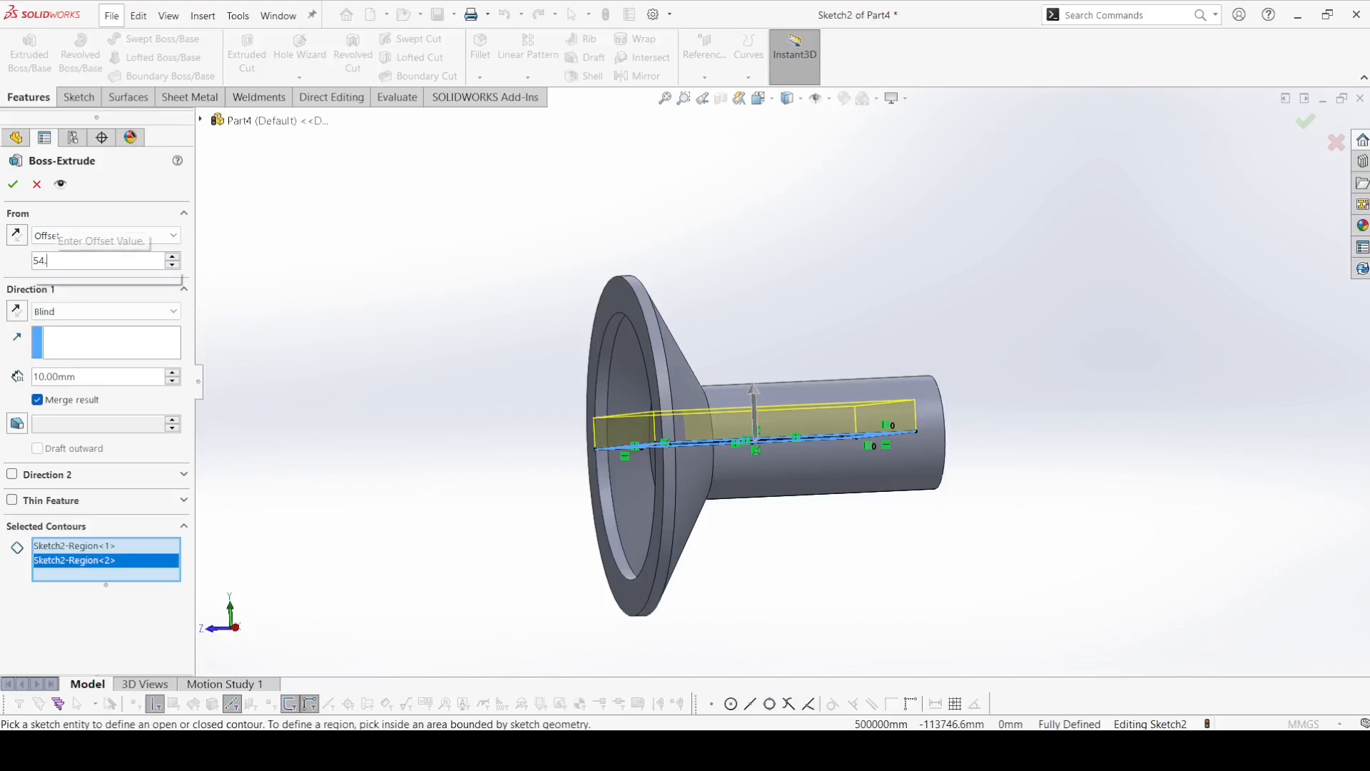
{"action": "key", "text": "Return"}
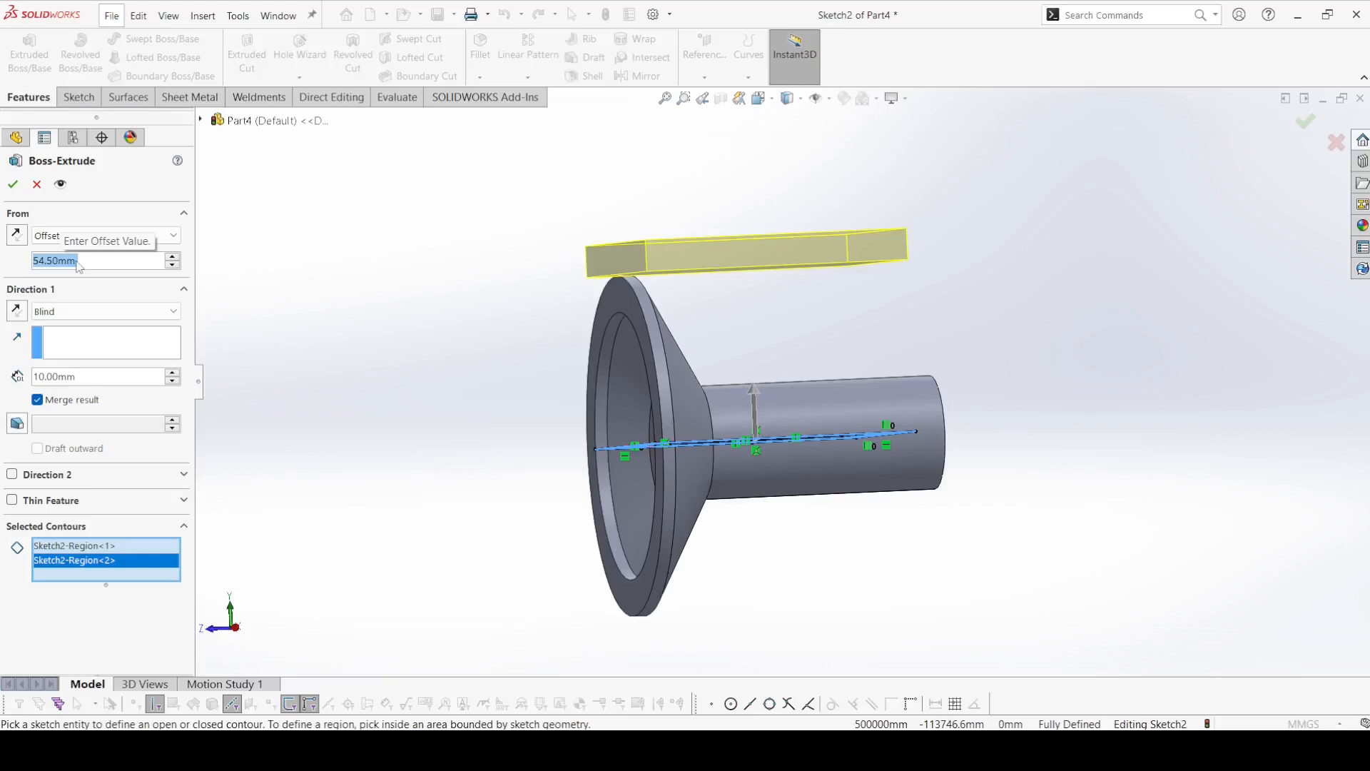
{"action": "left_click", "coordinate": [20, 236]}
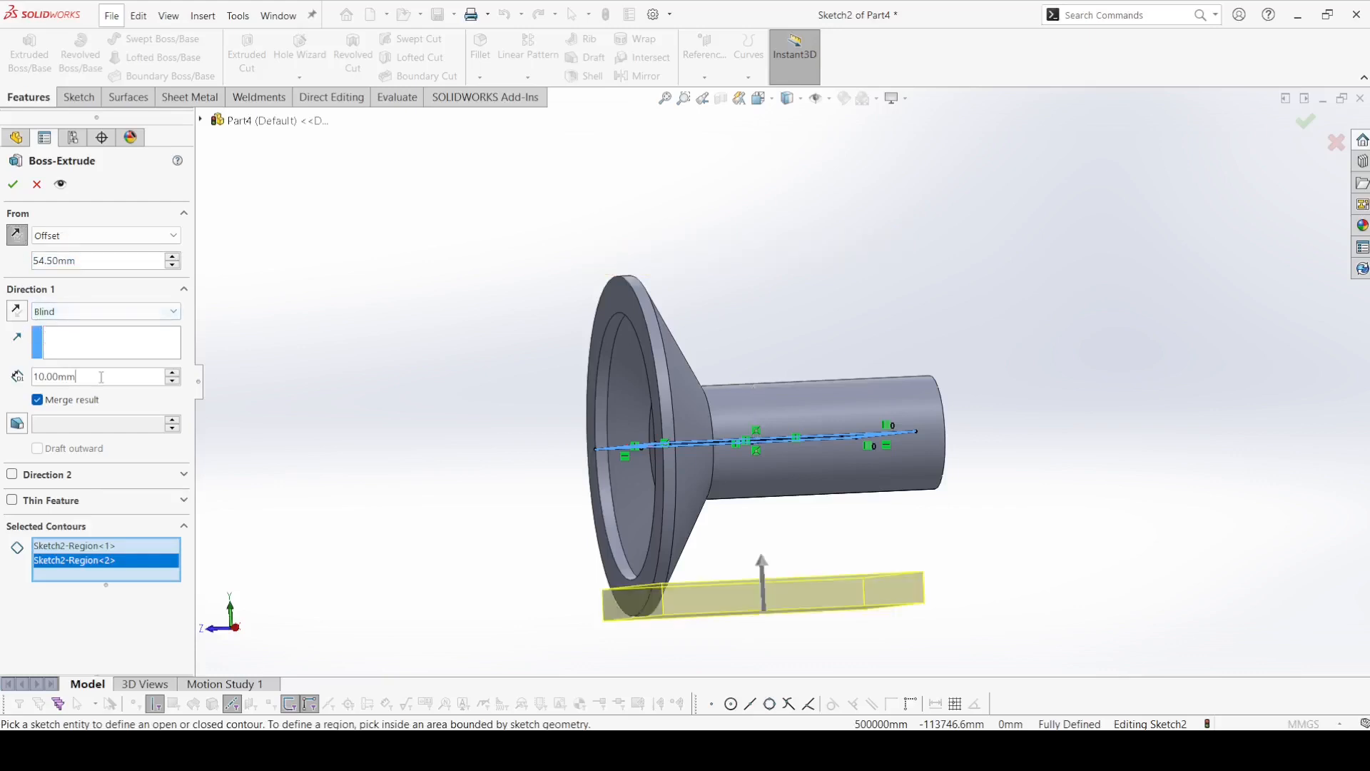
{"action": "type", "text": "12"}
{"action": "key", "text": "Return"}
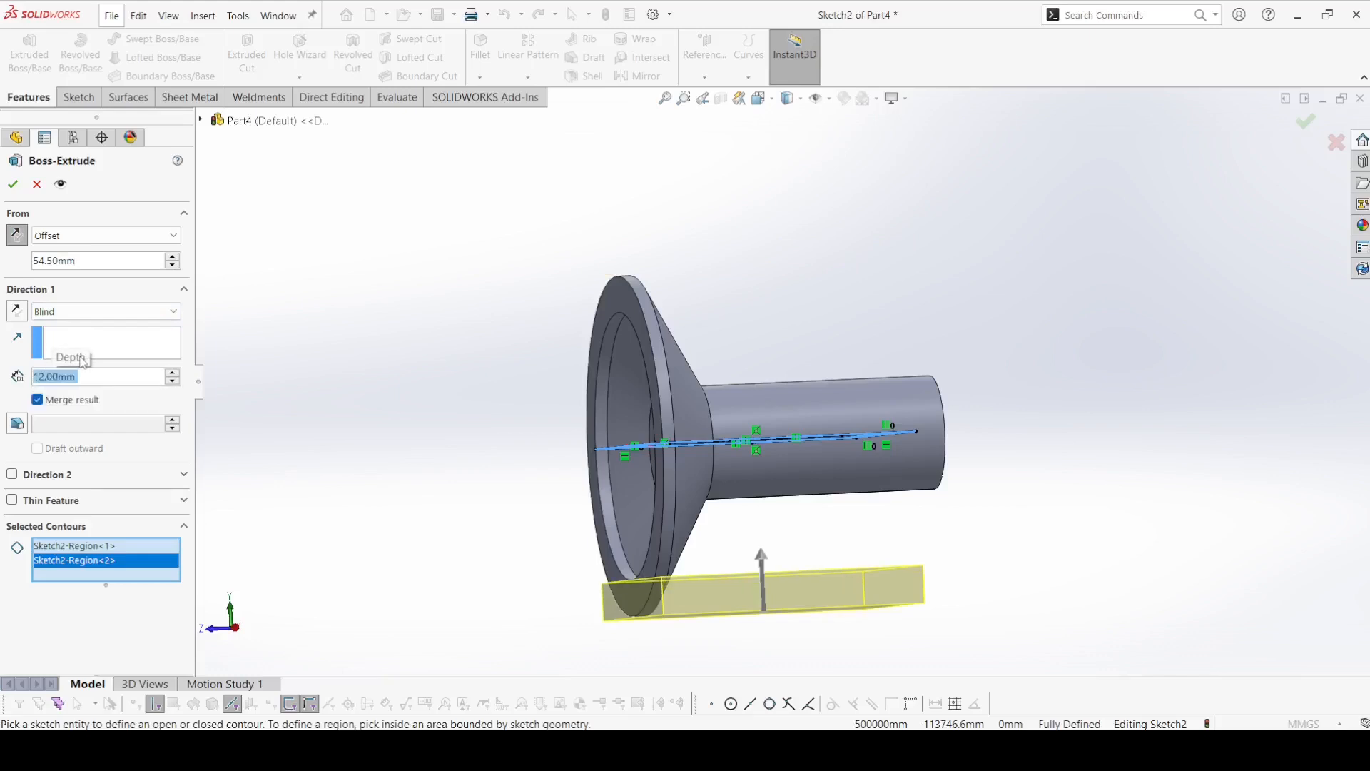
{"action": "left_click", "coordinate": [13, 184]}
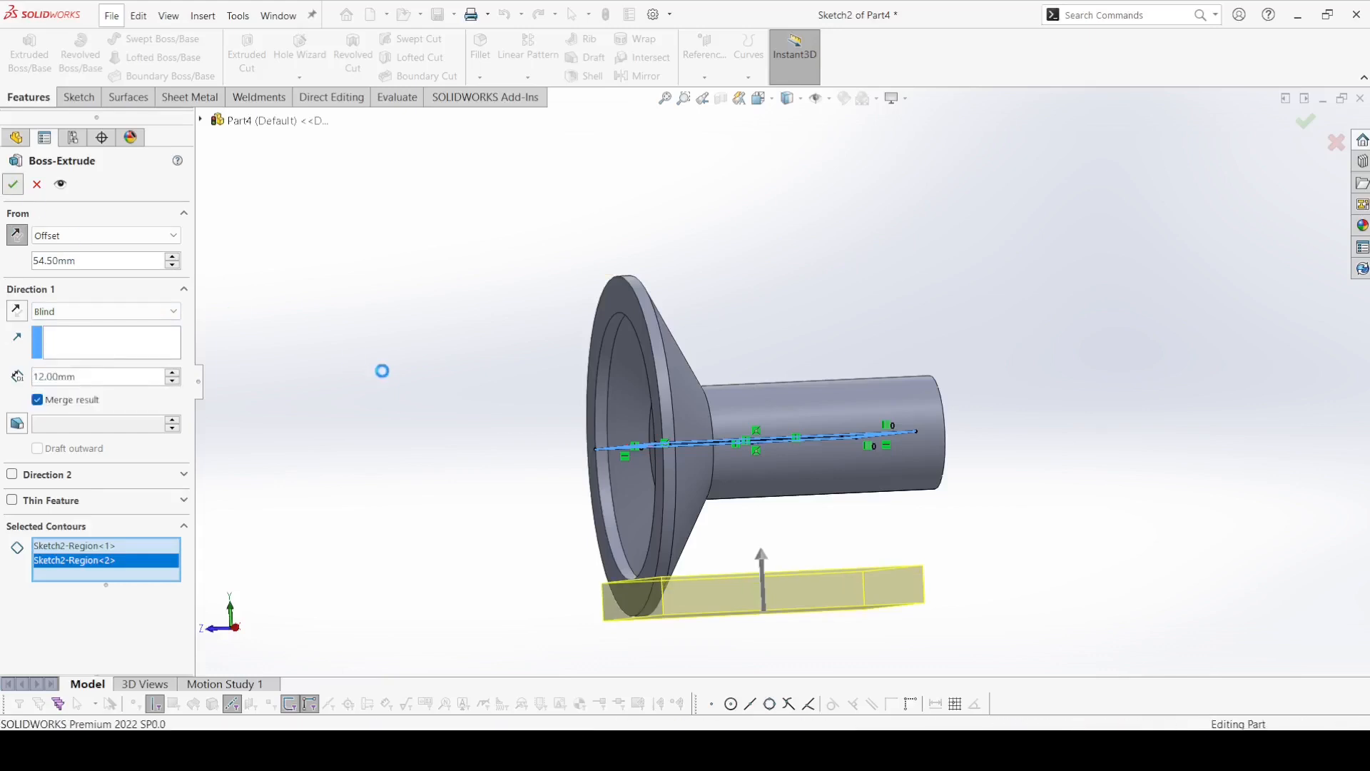
Start an extruded cut that reuses the base plate's rectangle sketch.
{"action": "middle_click_drag", "start_coordinate": [392, 395], "coordinate": [421, 335]}
{"action": "left_click", "coordinate": [246, 54]}
{"action": "left_click", "coordinate": [200, 120]}
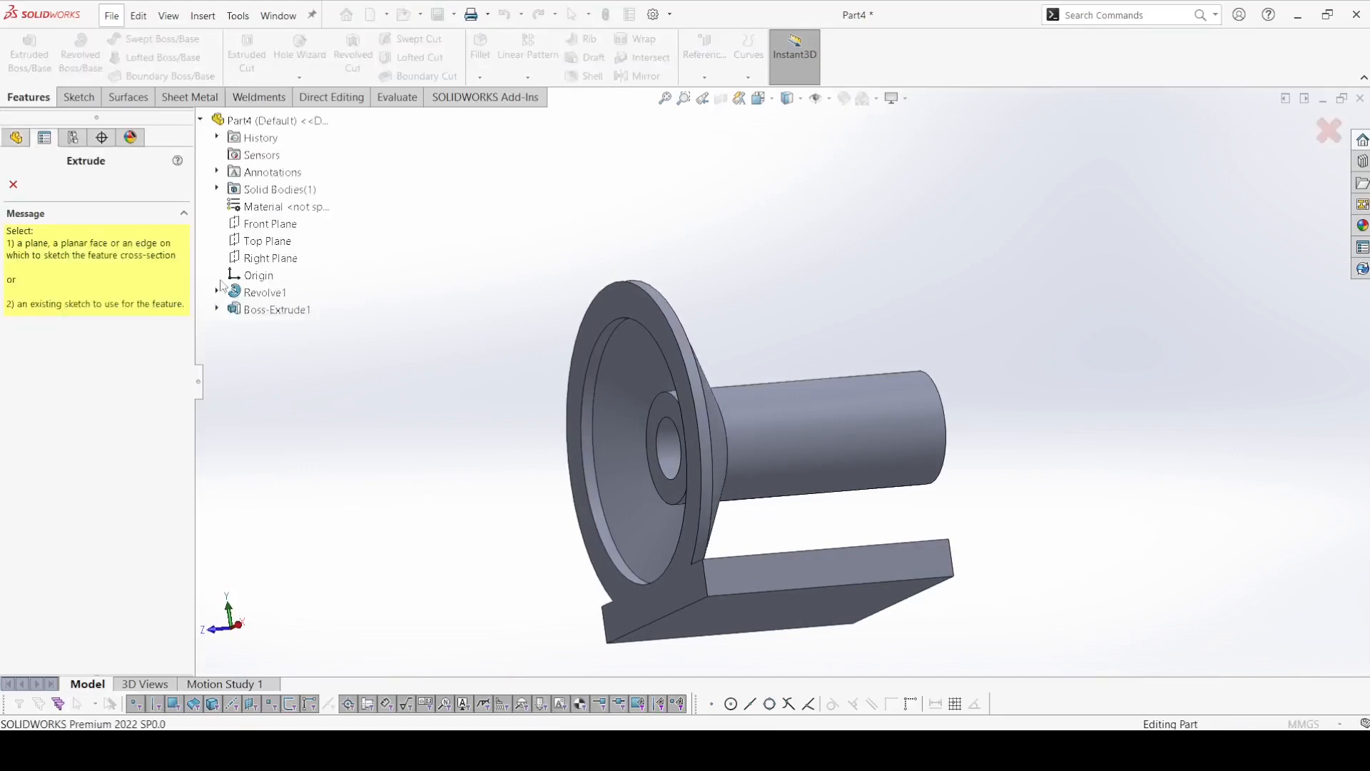
{"action": "left_click", "coordinate": [217, 309]}
{"action": "left_click", "coordinate": [271, 326]}
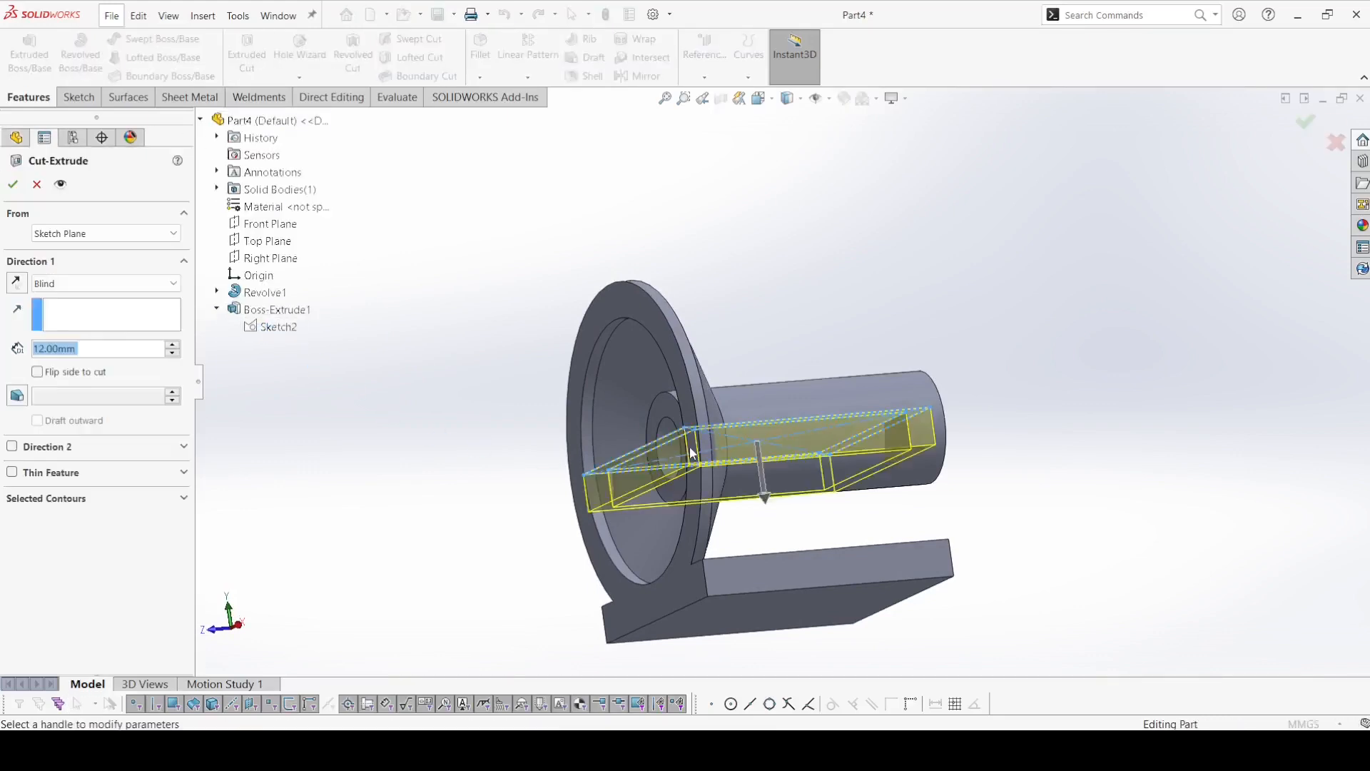
Replace the cut's whole-sketch contour with only the inner rectangle region.
{"action": "middle_click_drag", "start_coordinate": [692, 455], "coordinate": [700, 540]}
{"action": "left_click", "coordinate": [142, 499]}
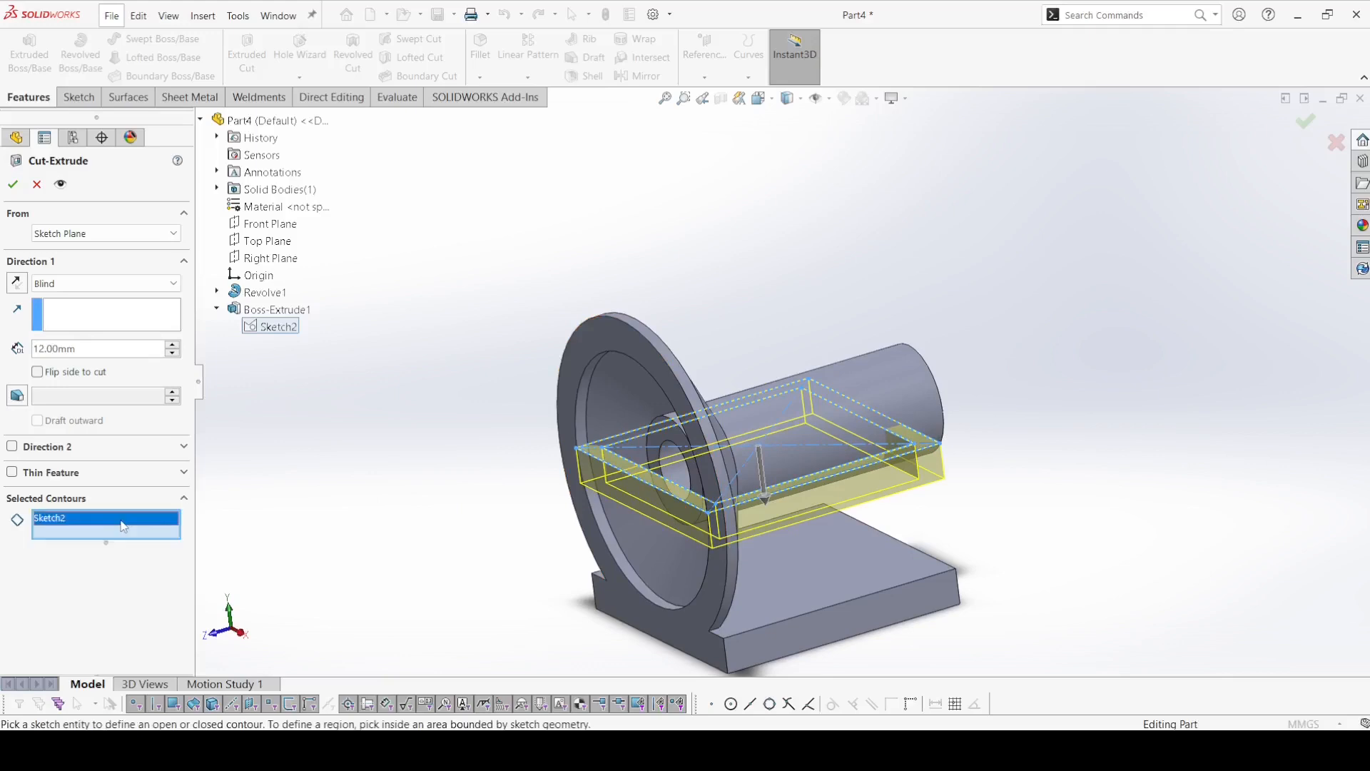
{"action": "right_click", "coordinate": [123, 522]}
{"action": "left_click", "coordinate": [146, 531]}
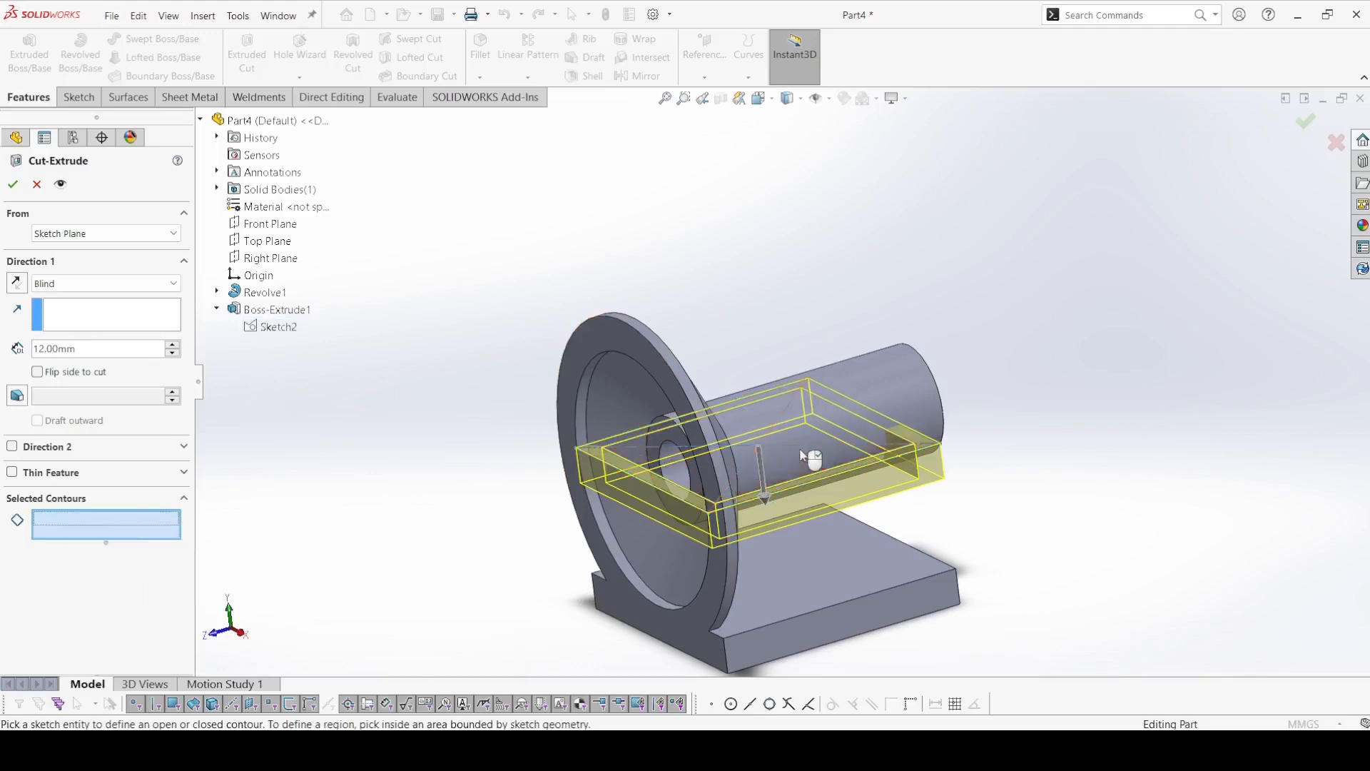
{"action": "left_click", "coordinate": [788, 477]}
{"action": "middle_click_drag", "start_coordinate": [788, 477], "coordinate": [721, 514]}
Start the cut from the base plate's underside and reverse its direction so it goes up into the plate.
{"action": "left_click", "coordinate": [81, 283]}
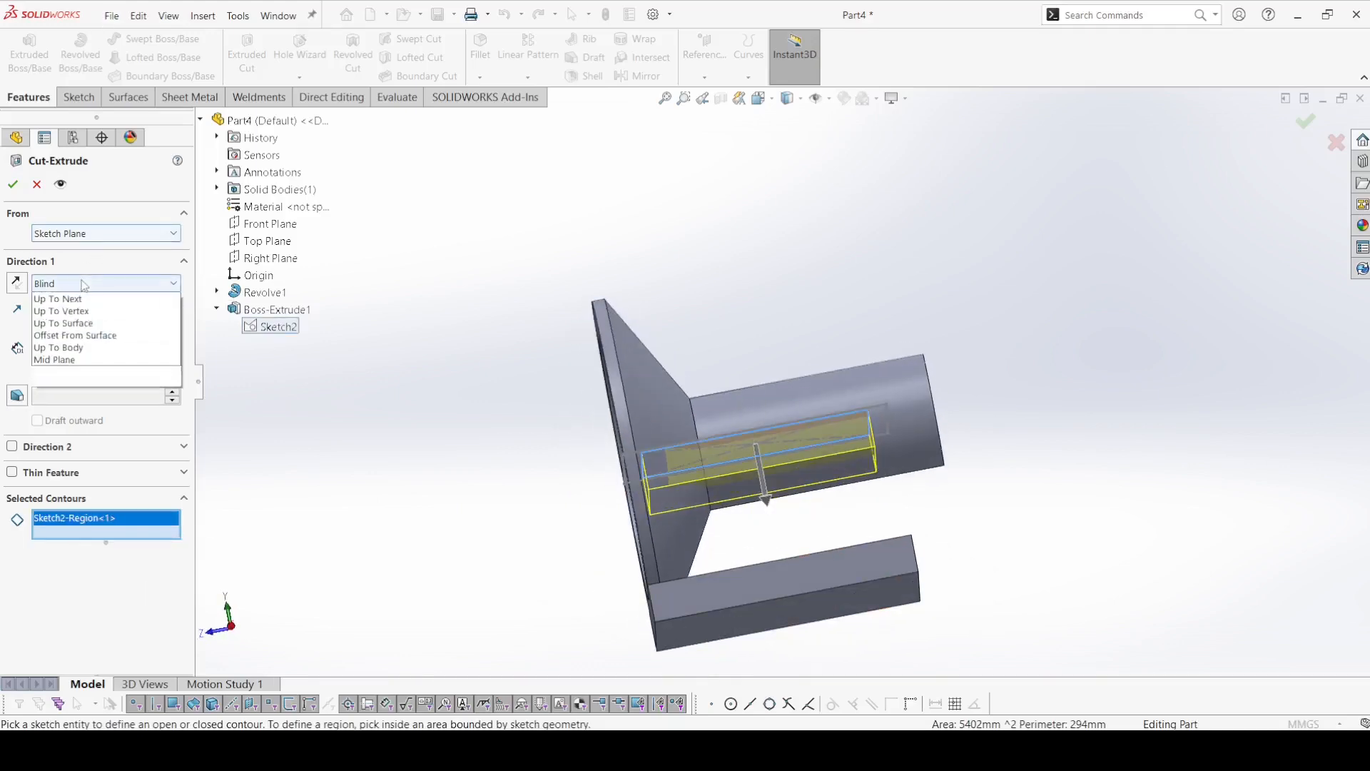
{"action": "left_click", "coordinate": [80, 238]}
{"action": "left_click", "coordinate": [80, 235]}
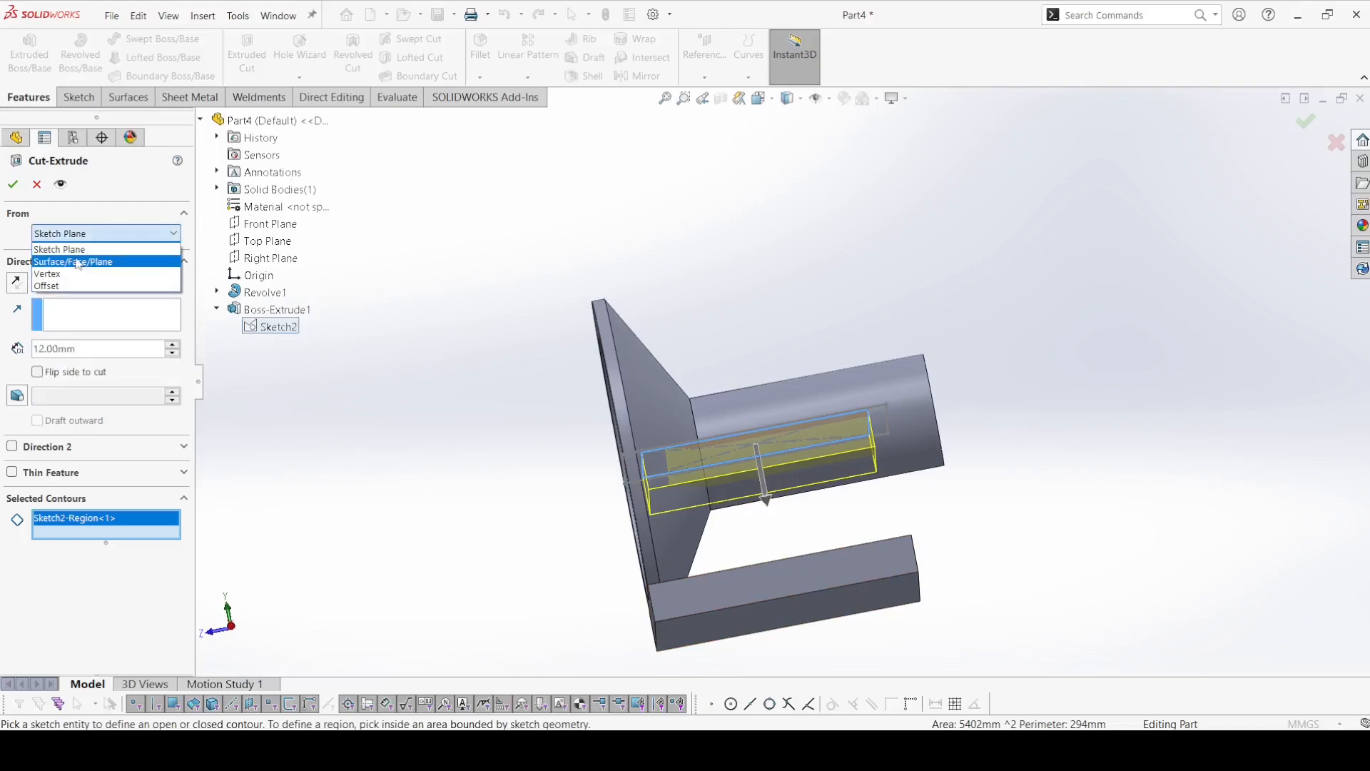
{"action": "left_click", "coordinate": [76, 260]}
{"action": "middle_click_drag", "start_coordinate": [581, 589], "coordinate": [591, 511]}
{"action": "left_click", "coordinate": [740, 537]}
{"action": "middle_click_drag", "start_coordinate": [740, 537], "coordinate": [703, 610]}
{"action": "left_click", "coordinate": [15, 311]}
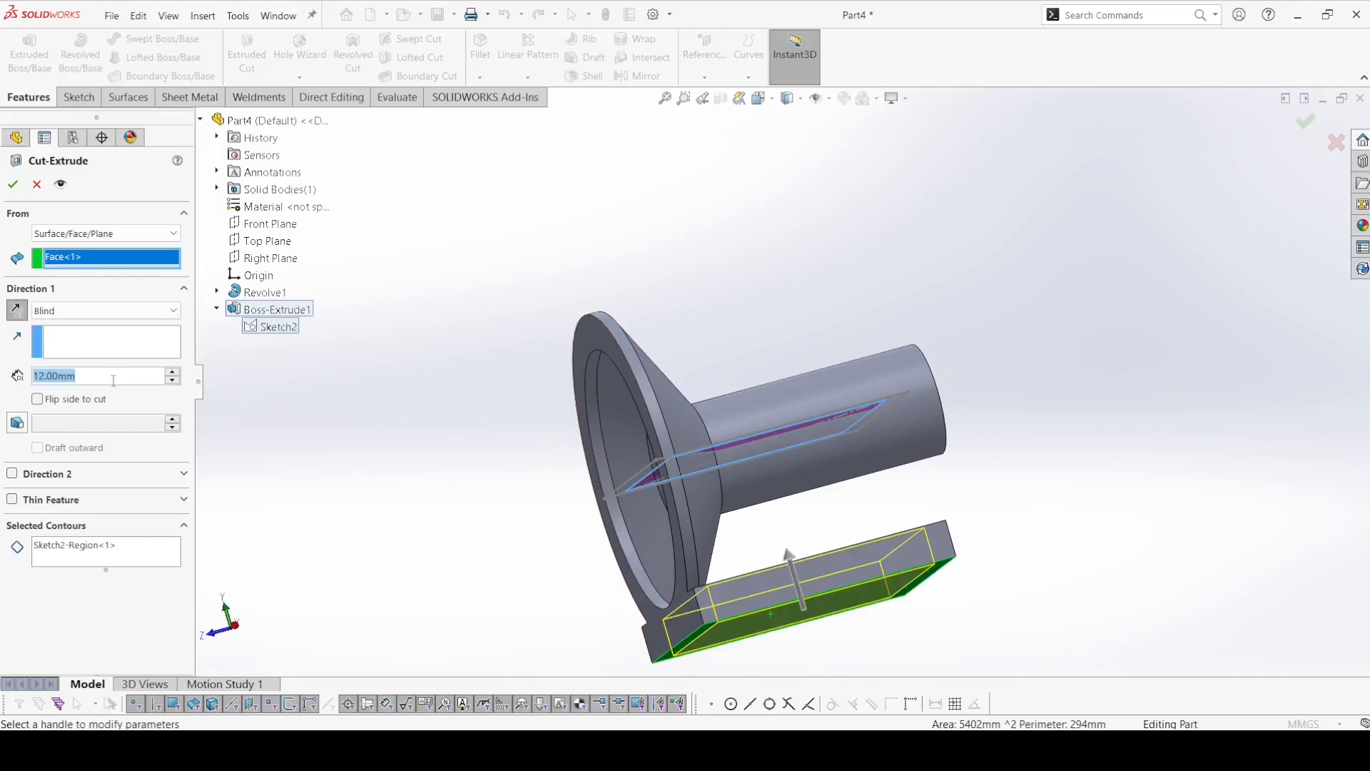
Set the cut depth to 6 mm and finish the pocket in the plate's underside.
{"action": "type", "text": "6"}
{"action": "key", "text": "Return"}
{"action": "left_click", "coordinate": [13, 184]}
On the Right Plane, sketch a vertical line about 29.5 mm long upward from the base plate's upper free-end corner into the shaft.
{"action": "middle_click_drag", "start_coordinate": [478, 328], "coordinate": [239, 271]}
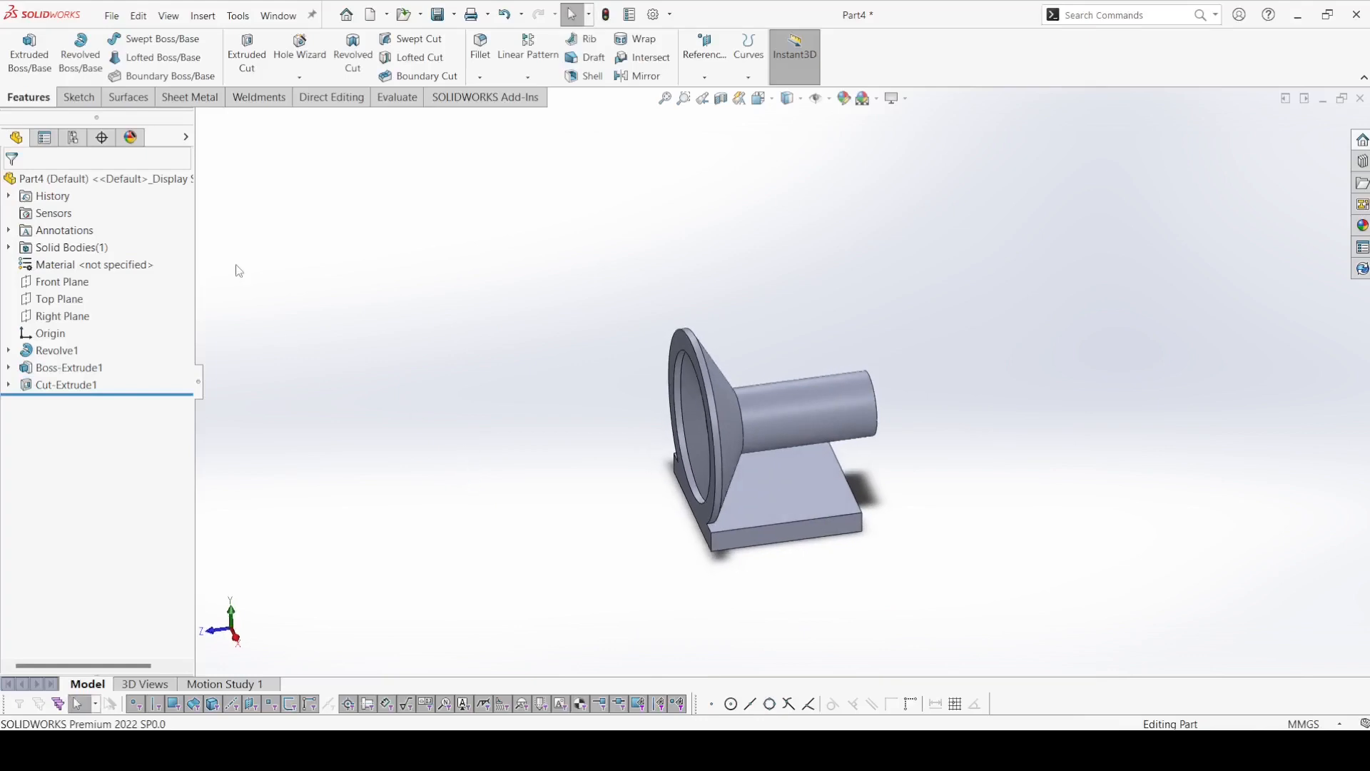
{"action": "left_click", "coordinate": [61, 315]}
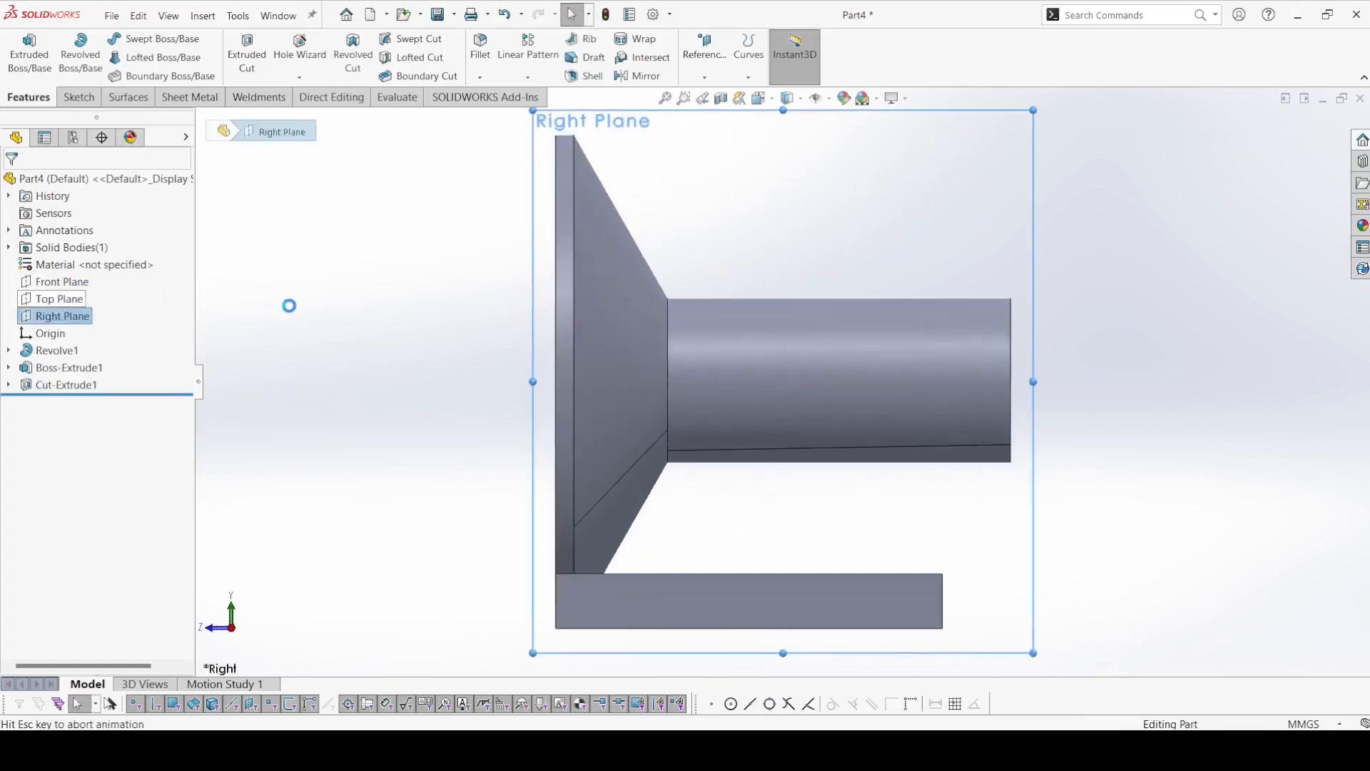
{"action": "left_click", "coordinate": [137, 43]}
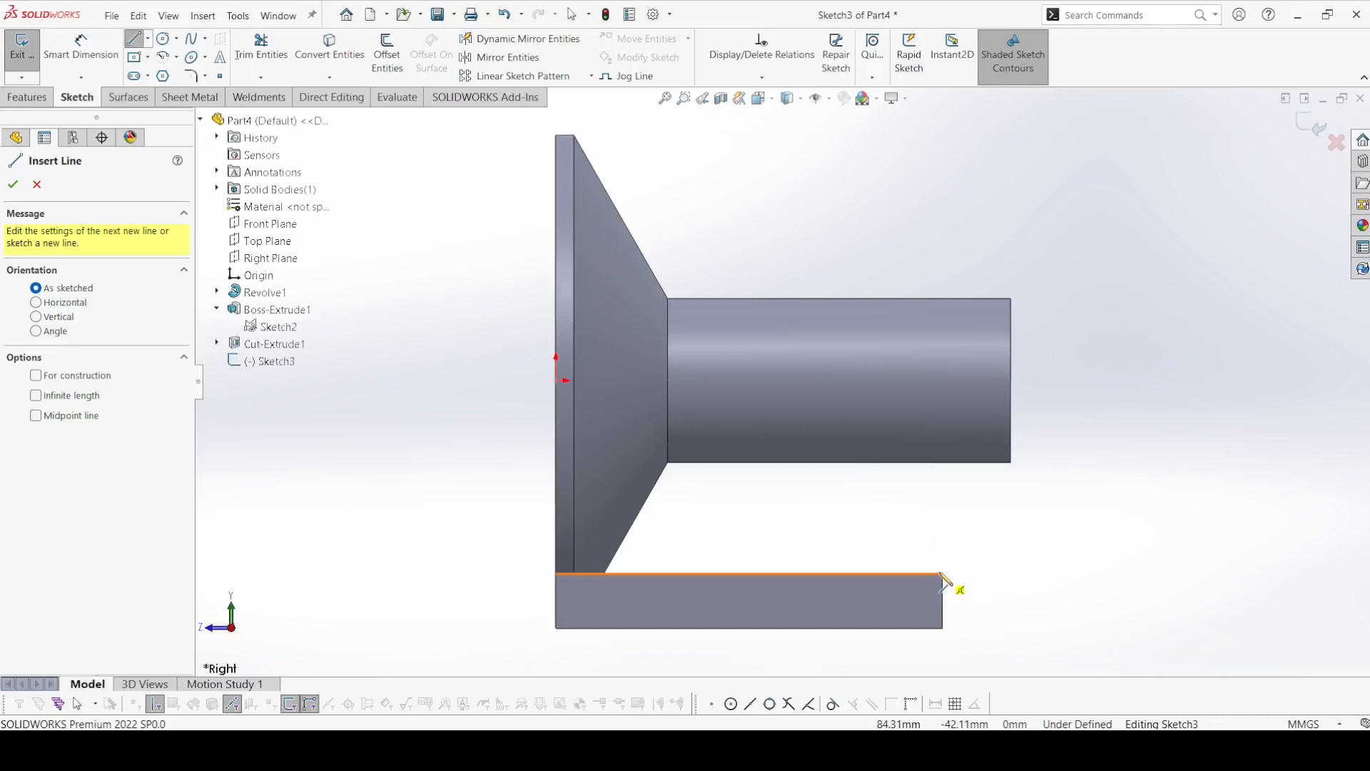
{"action": "left_click", "coordinate": [942, 574]}
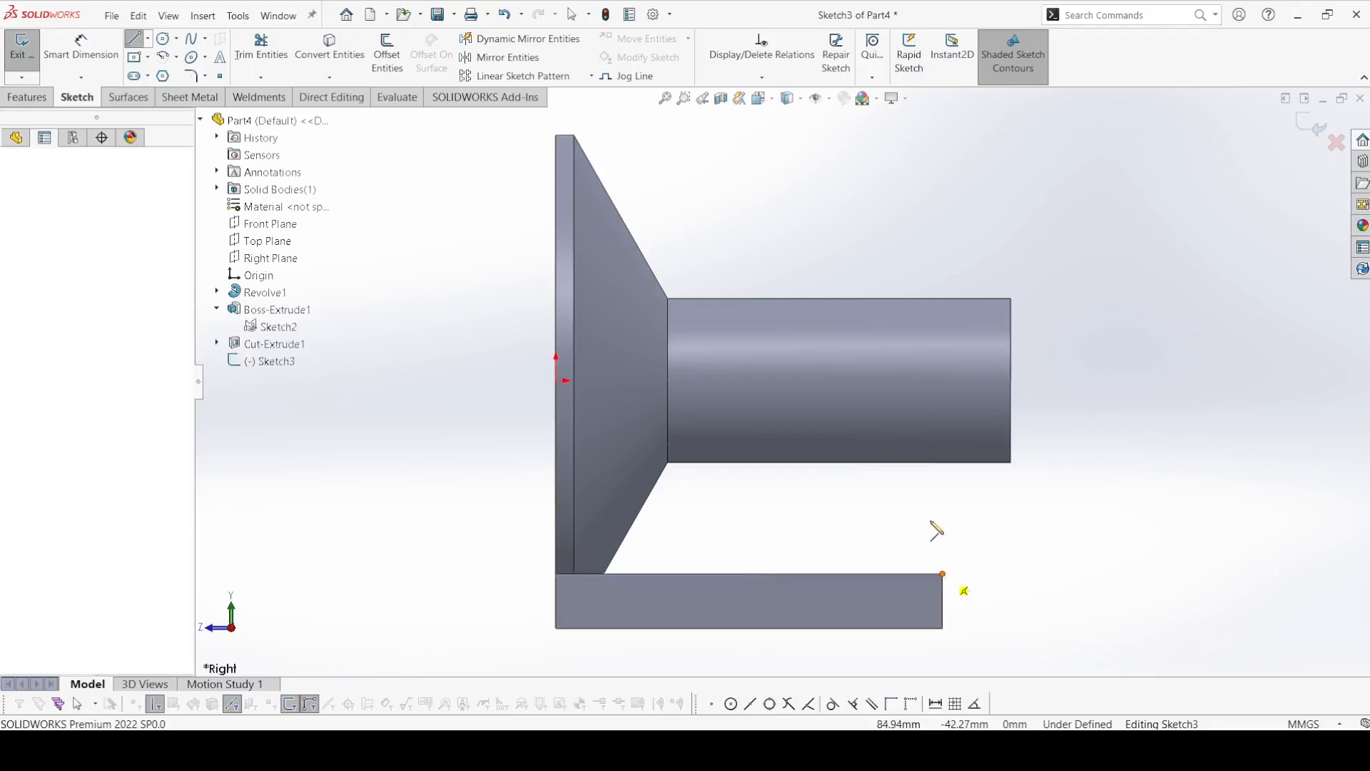
{"action": "right_click", "coordinate": [943, 440]}
{"action": "left_click", "coordinate": [969, 451]}
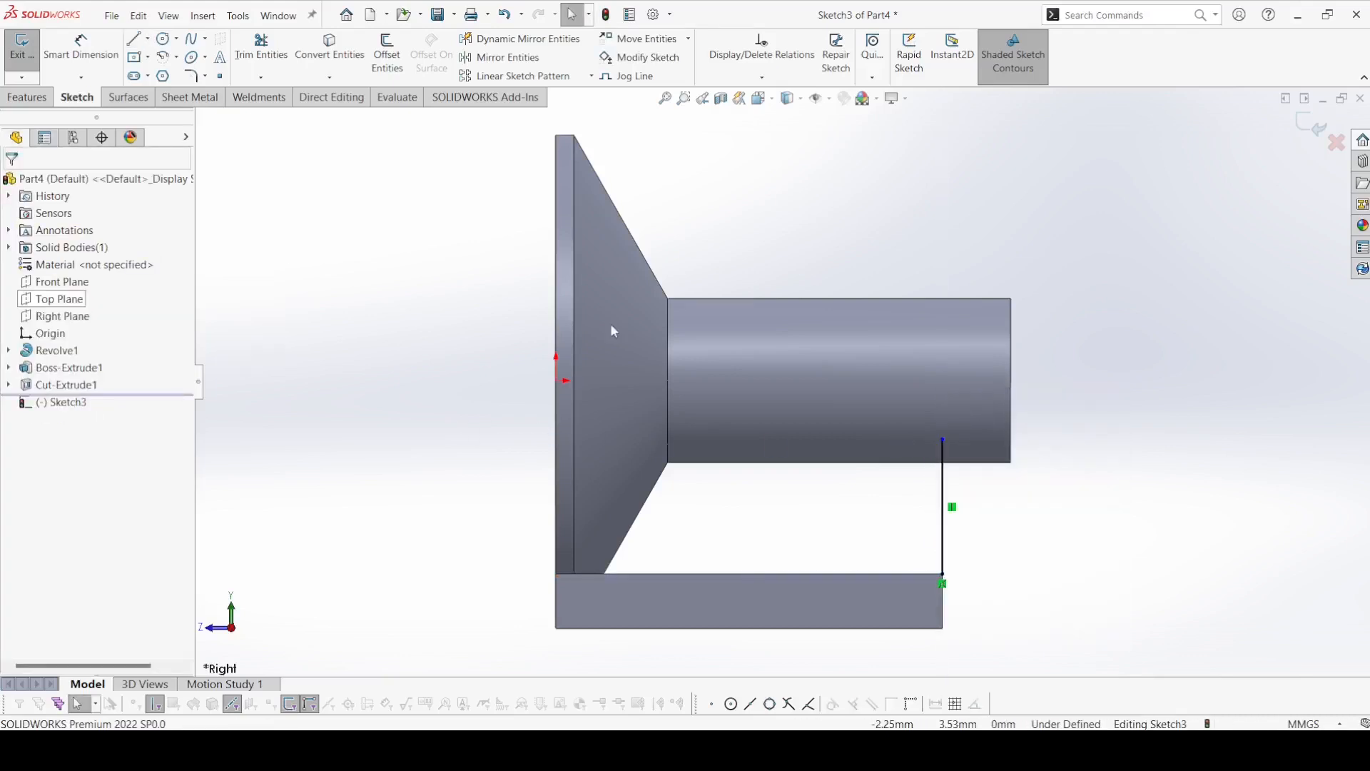
Show the model's hidden lines and dimension the vertical line's length as 25 mm.
{"action": "mouse_move", "coordinate": [794, 107]}
{"action": "left_click", "coordinate": [789, 178]}
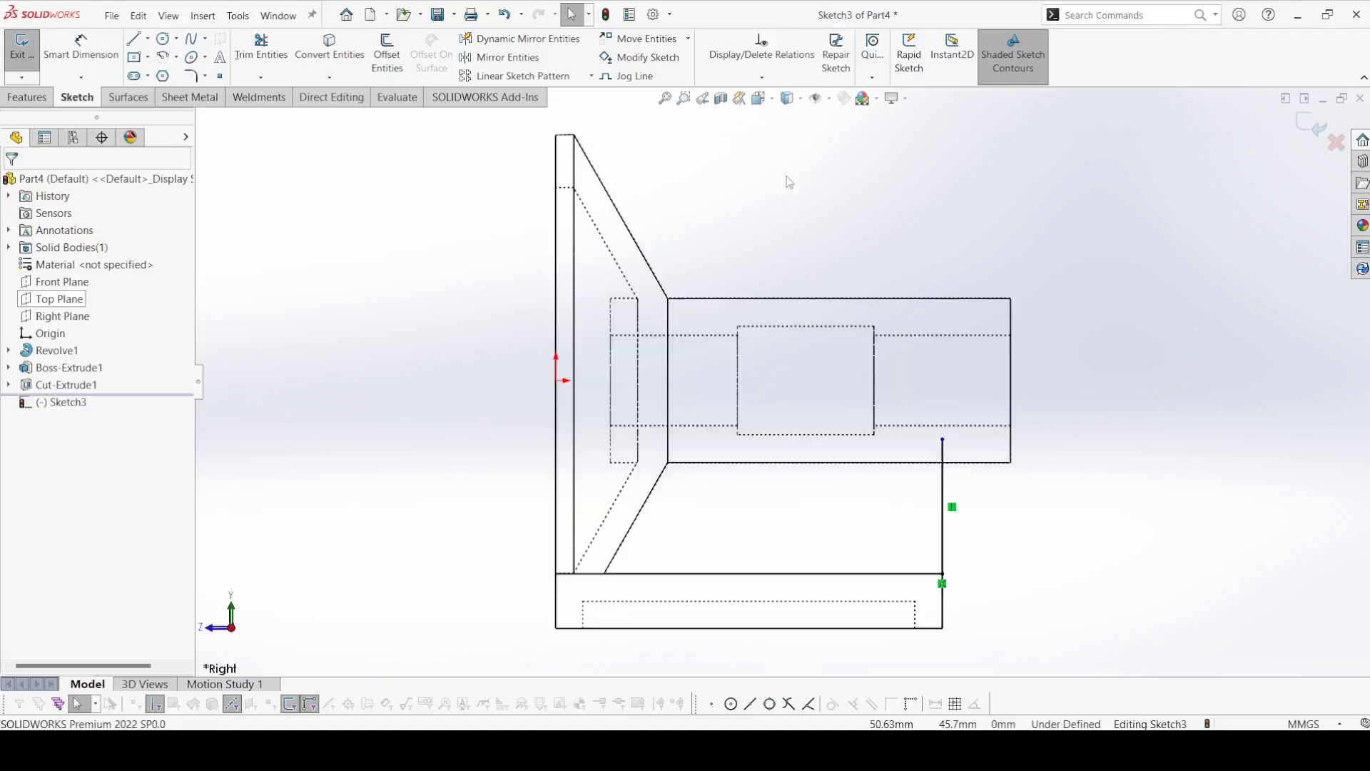
{"action": "left_click", "coordinate": [80, 48]}
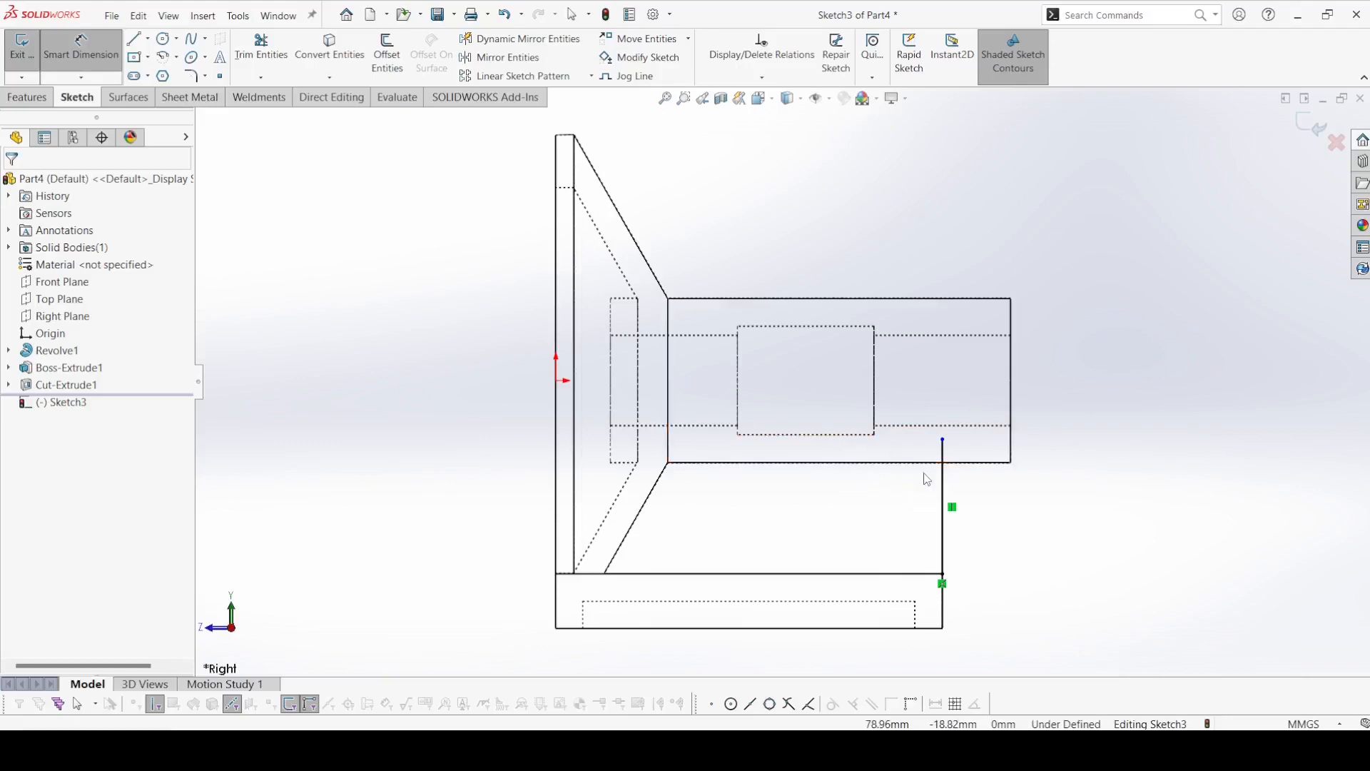
{"action": "key", "text": "Escape"}
{"action": "left_click", "coordinate": [74, 78]}
{"action": "left_click", "coordinate": [78, 95]}
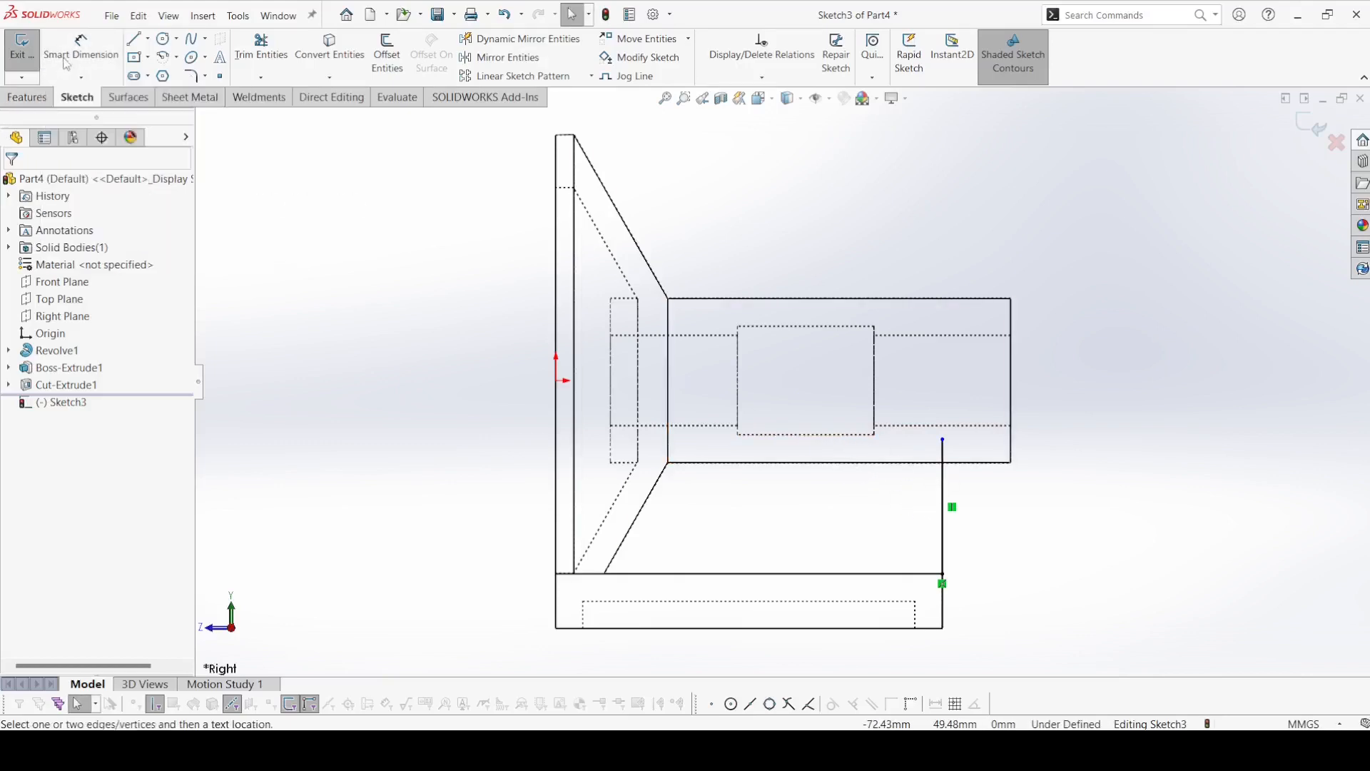
{"action": "left_click", "coordinate": [941, 501]}
{"action": "left_click", "coordinate": [1002, 506]}
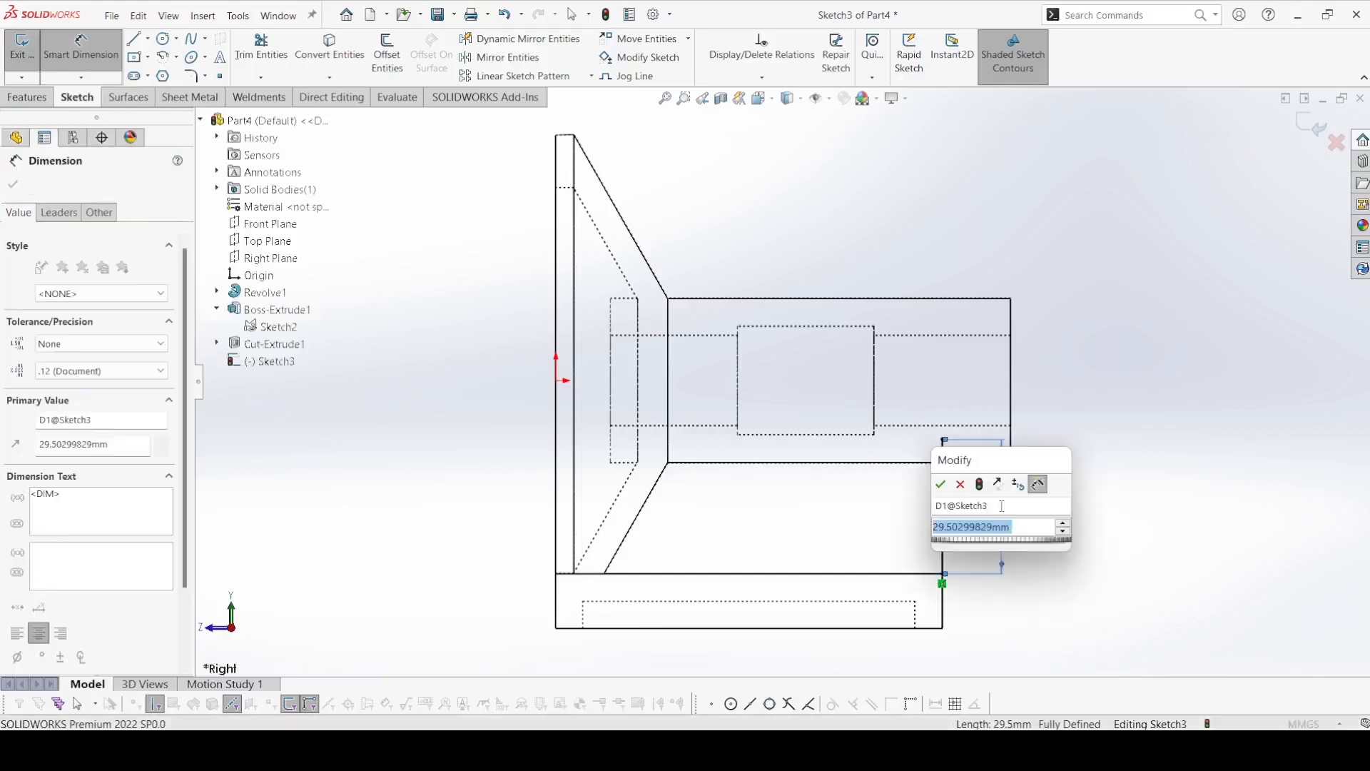
{"action": "type", "text": "25"}
{"action": "key", "text": "Return"}
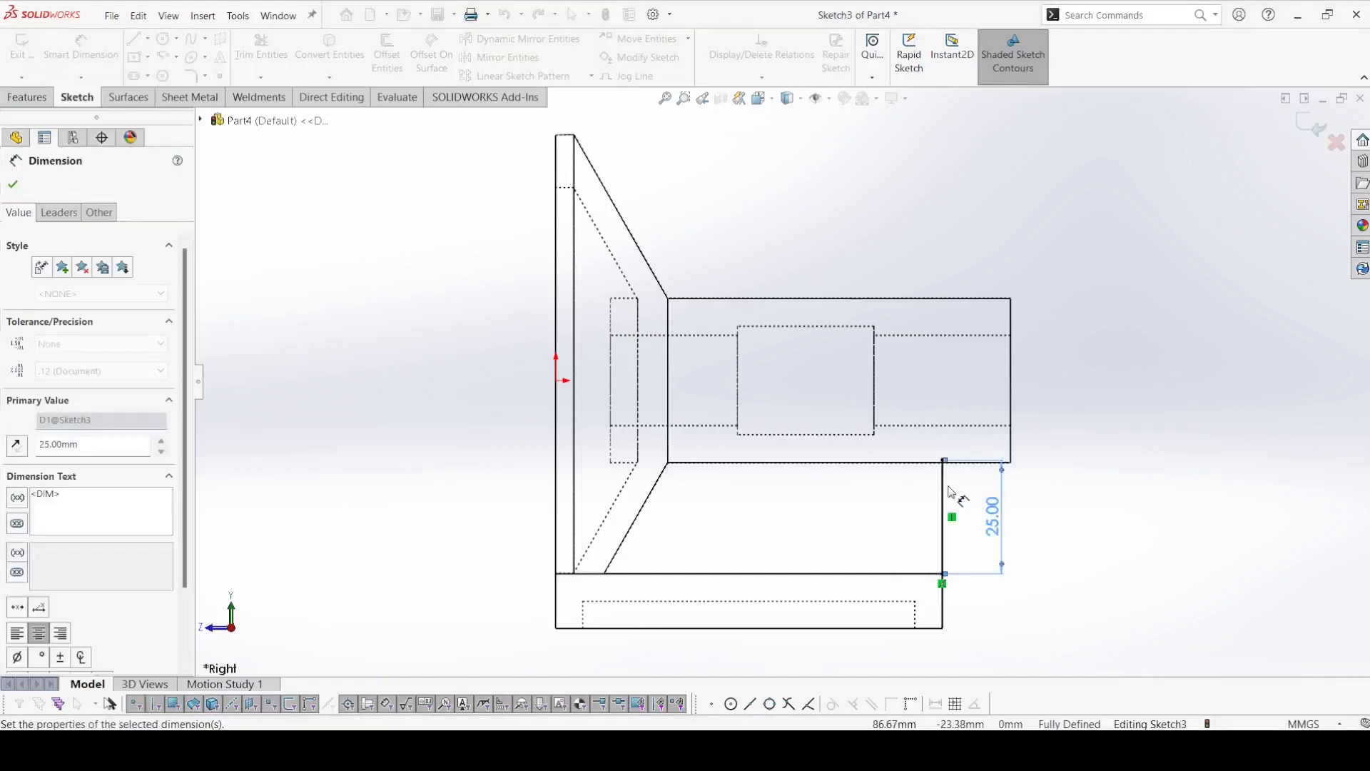
Change the vertical line's length to 26 mm.
{"action": "double_click", "coordinate": [992, 515]}
{"action": "type", "text": "26"}
{"action": "key", "text": "Return"}
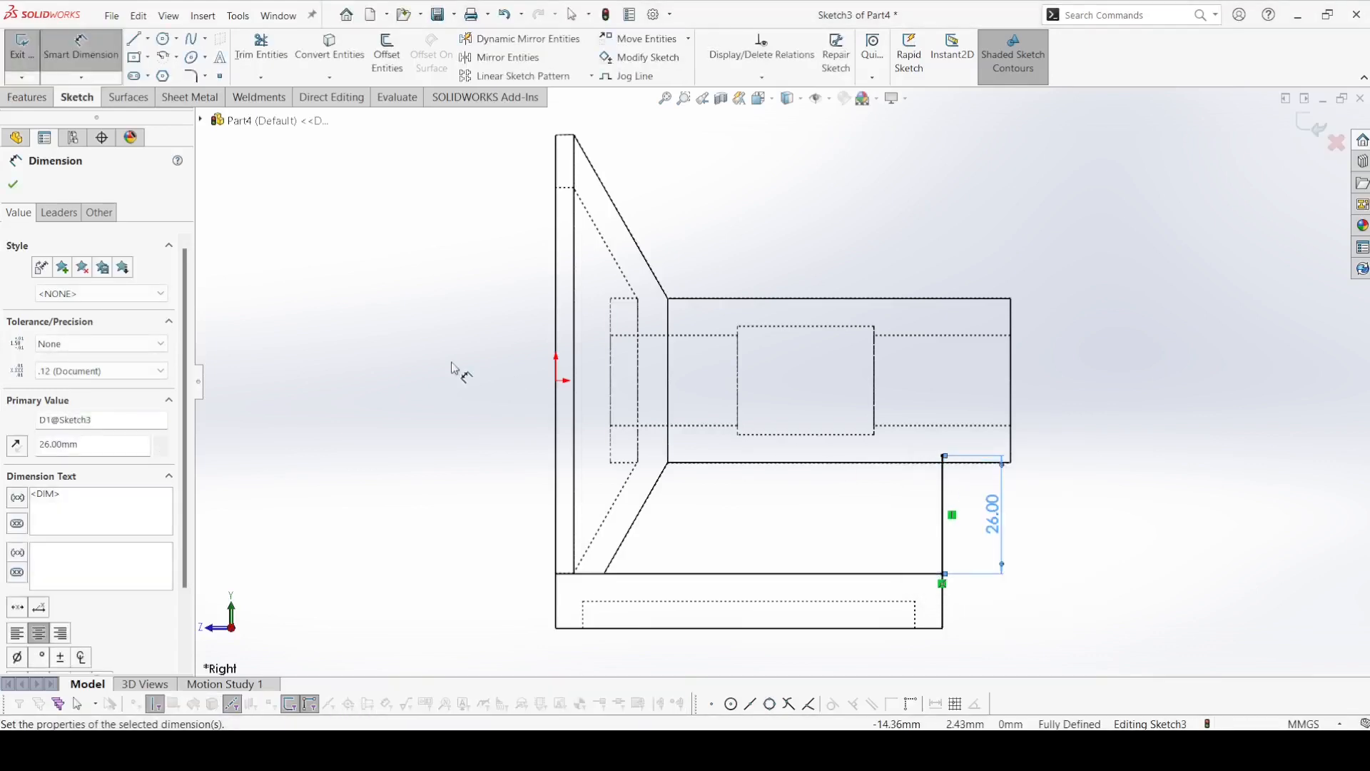
{"action": "left_click", "coordinate": [13, 184]}
Create a 6 mm thick rib from the line, filling toward the flange between shaft and plate, and return to shaded display with edges.
{"action": "left_click", "coordinate": [27, 97]}
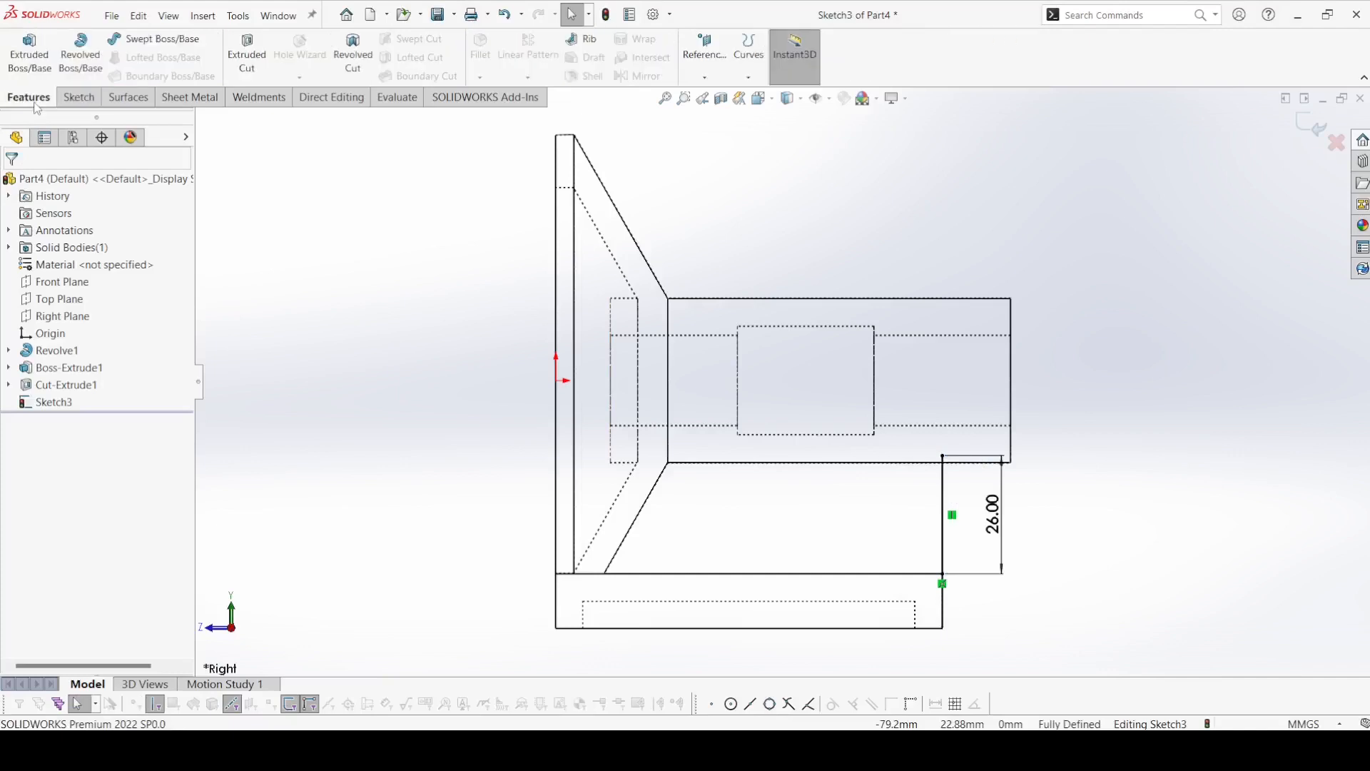
{"action": "left_click", "coordinate": [582, 39]}
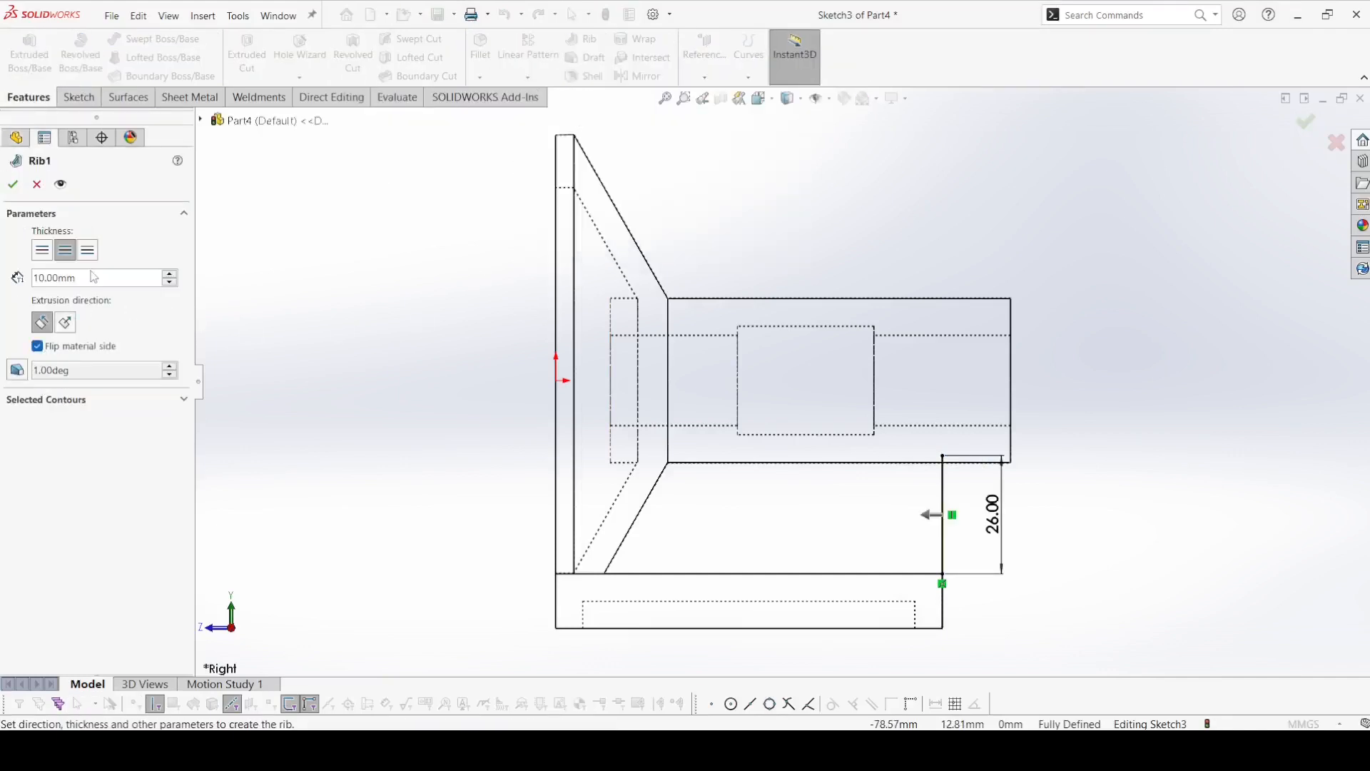
{"action": "type", "text": "6"}
{"action": "key", "text": "Return"}
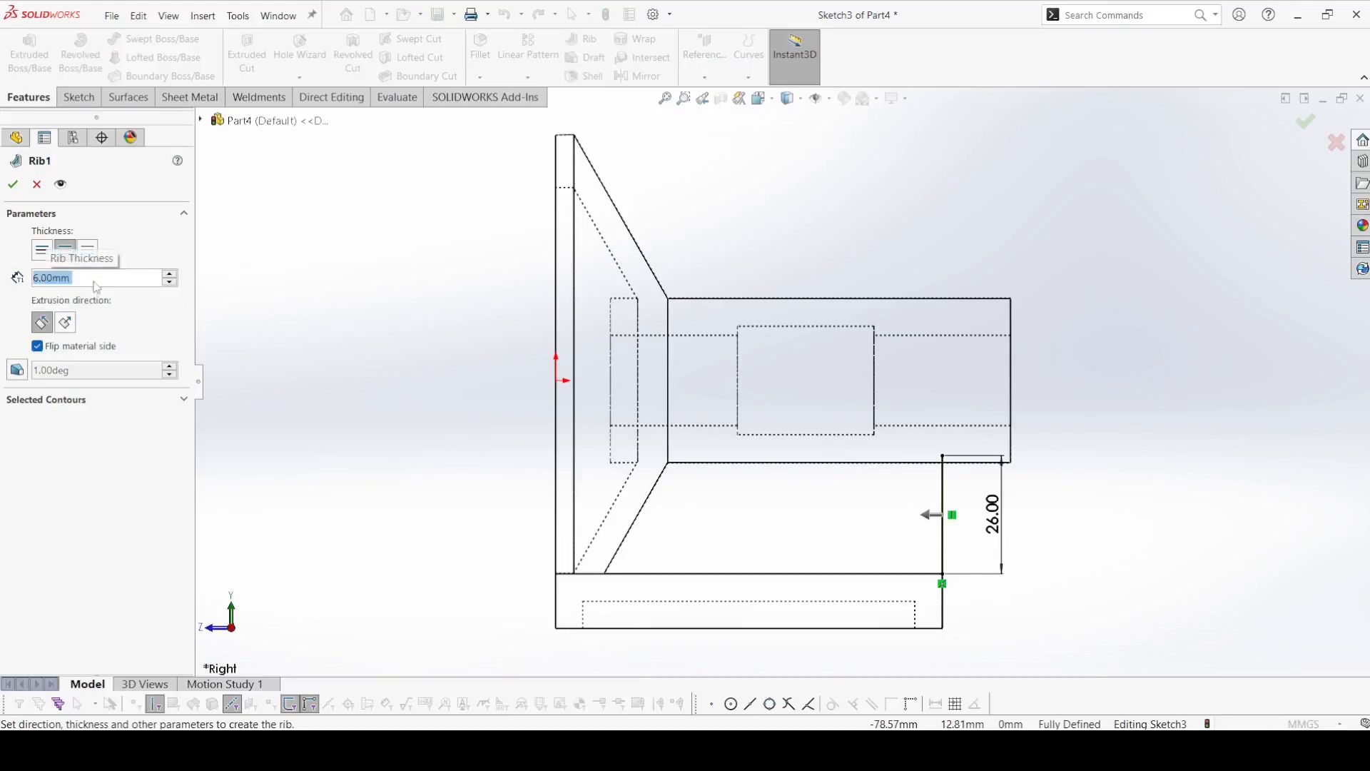
{"action": "left_click", "coordinate": [13, 186]}
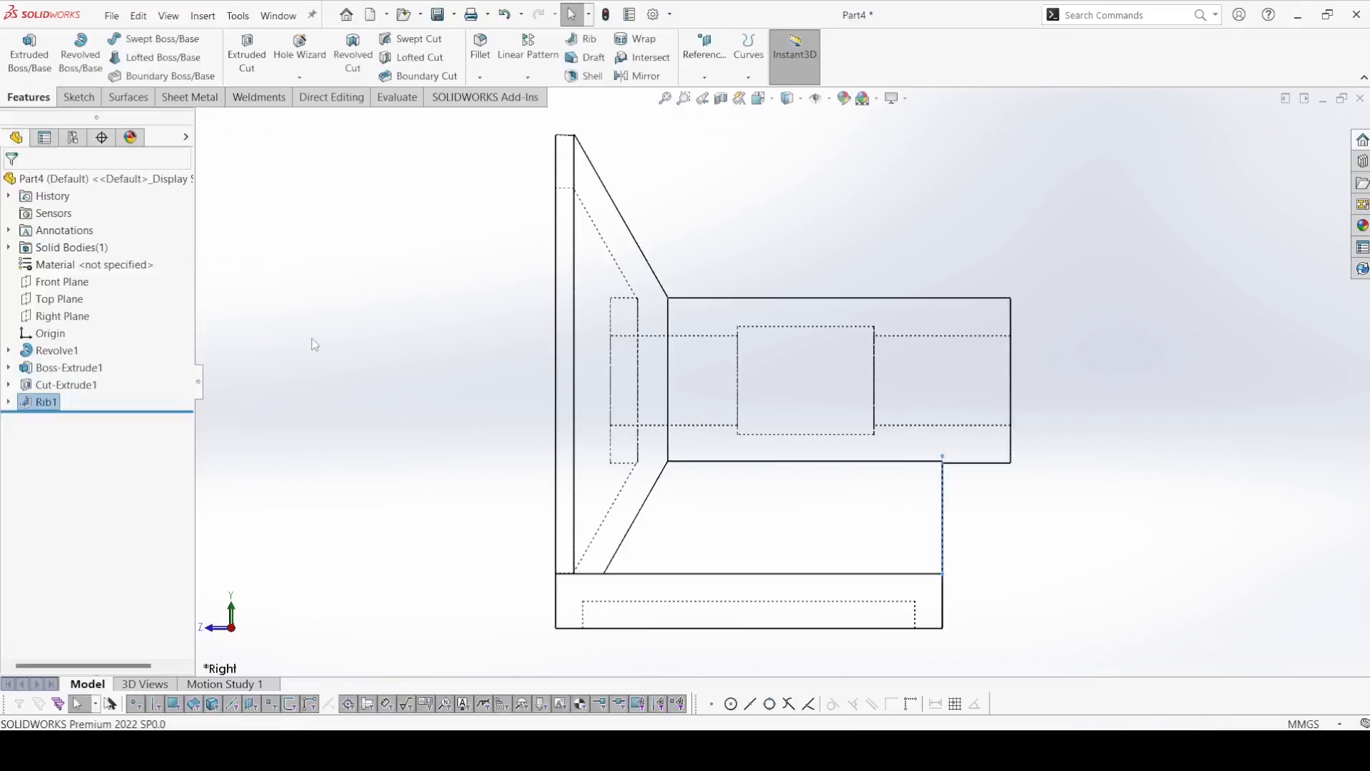
{"action": "left_click", "coordinate": [797, 103]}
{"action": "left_click", "coordinate": [790, 118]}
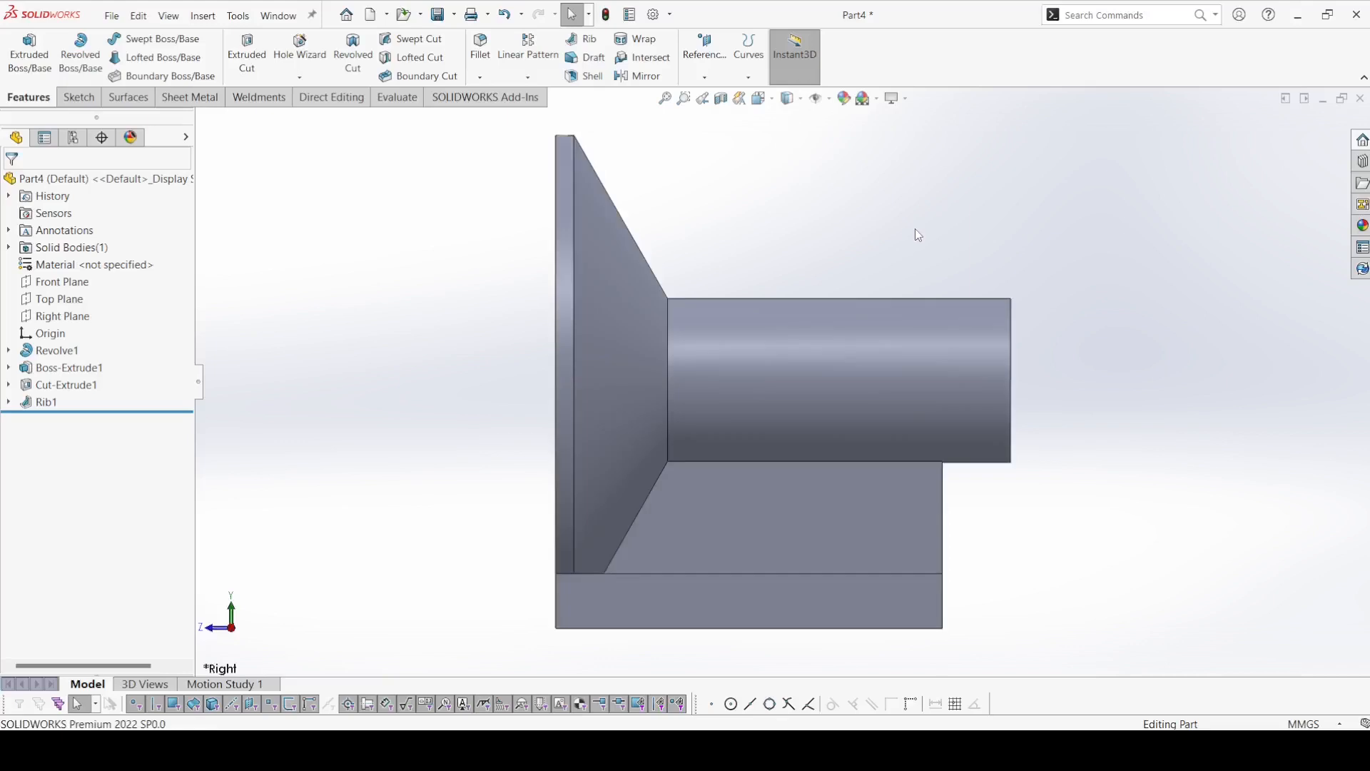
Start a new sketch on the base plate's free-end face, below the open end of the shaft.
{"action": "mouse_move", "coordinate": [919, 238]}
{"action": "middle_mouse_down"}
{"action": "mouse_move", "coordinate": [799, 192]}
{"action": "mouse_move", "coordinate": [868, 239]}
{"action": "mouse_move", "coordinate": [787, 182]}
{"action": "middle_mouse_up"}
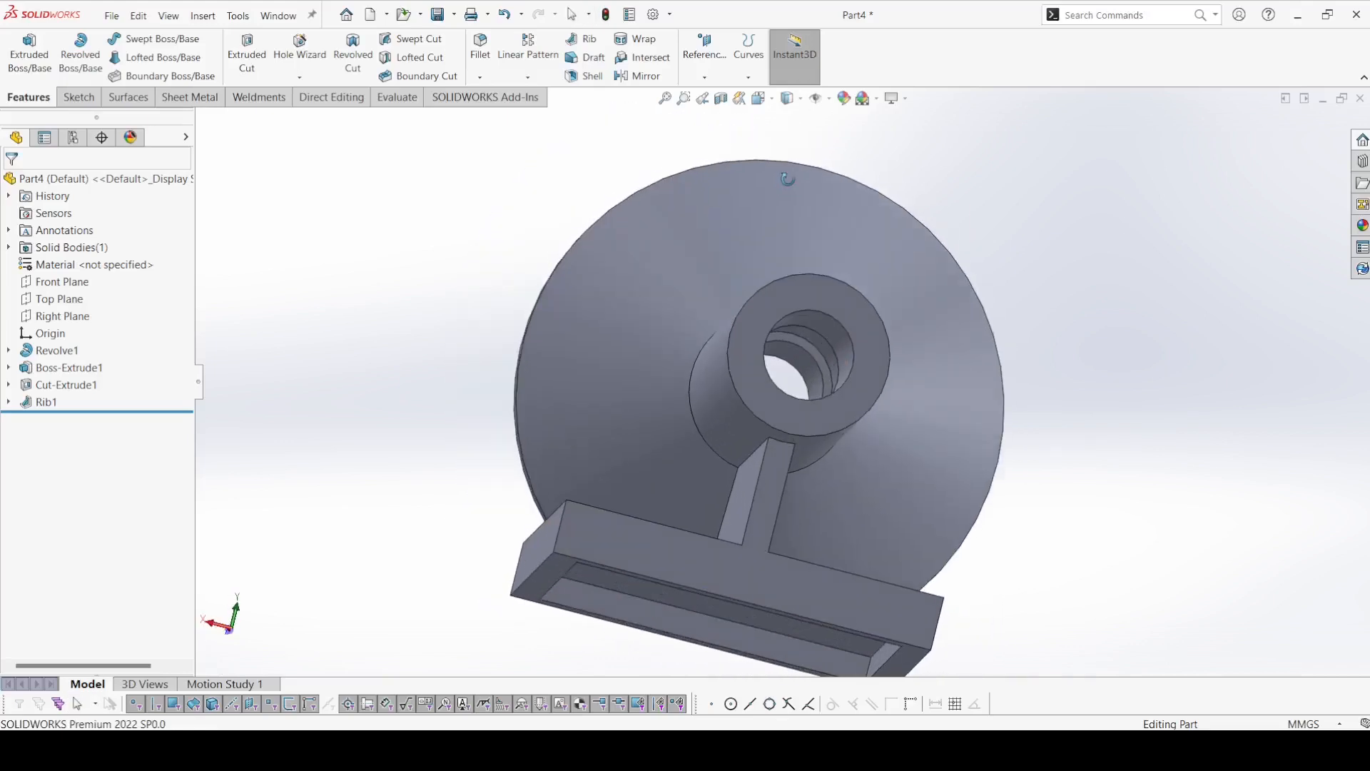
{"action": "scroll", "coordinate": [799, 434], "scroll_direction": "down", "scroll_amount": 5}
{"action": "scroll", "coordinate": [799, 432], "scroll_direction": "up", "scroll_amount": 3}
{"action": "middle_click_drag", "start_coordinate": [759, 430], "coordinate": [709, 416]}
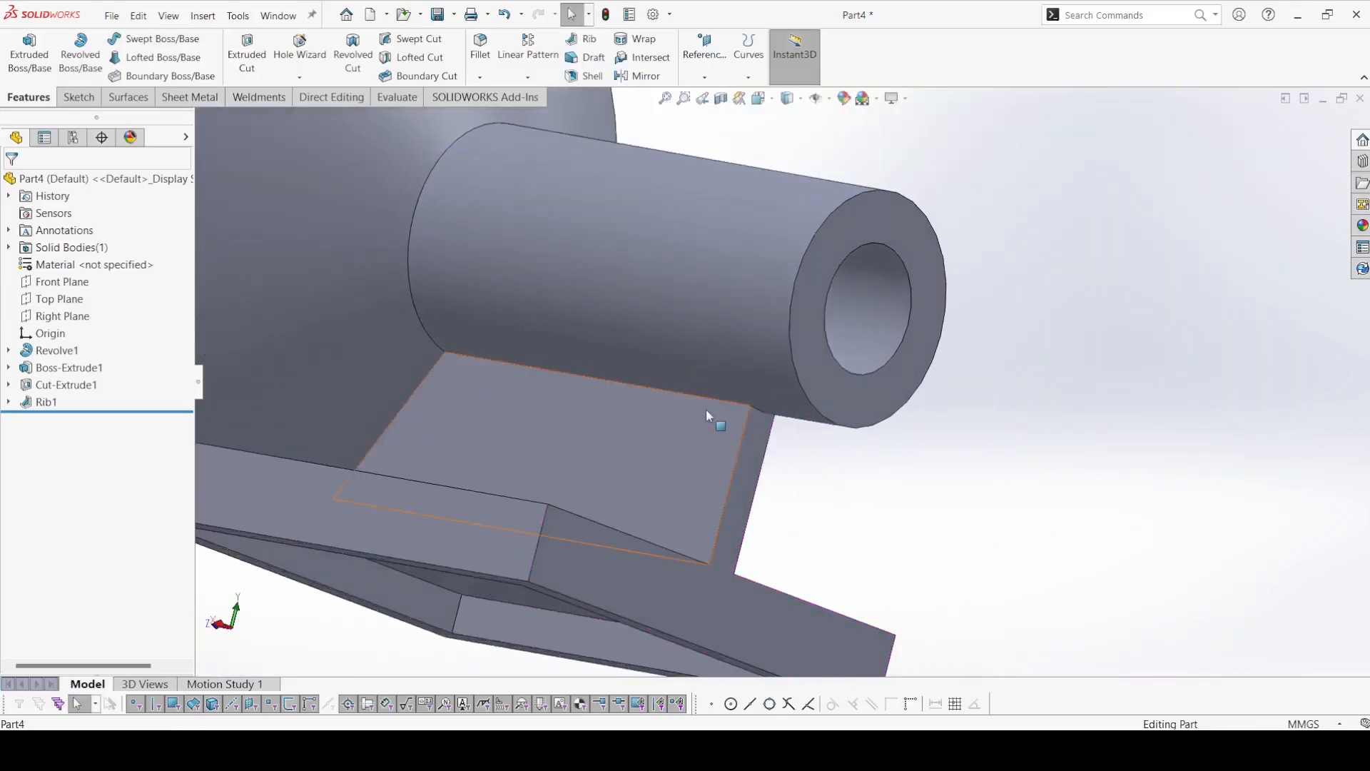
{"action": "scroll", "coordinate": [583, 337], "scroll_direction": "up", "scroll_amount": 3}
{"action": "mouse_move", "coordinate": [357, 265]}
{"action": "middle_mouse_down"}
{"action": "mouse_move", "coordinate": [340, 319]}
{"action": "mouse_move", "coordinate": [307, 330]}
{"action": "middle_mouse_up"}
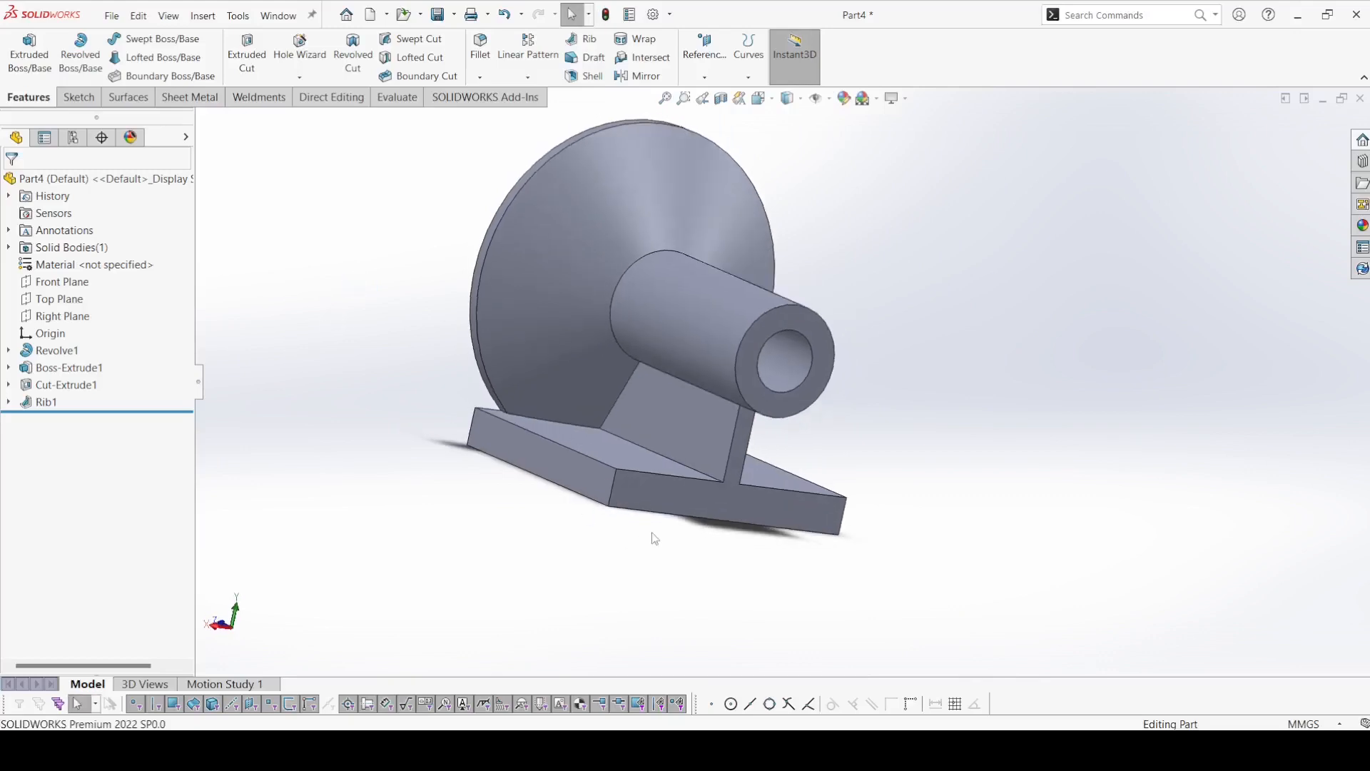
{"action": "left_click", "coordinate": [660, 500]}
{"action": "left_click", "coordinate": [79, 97]}
{"action": "left_click", "coordinate": [22, 48]}
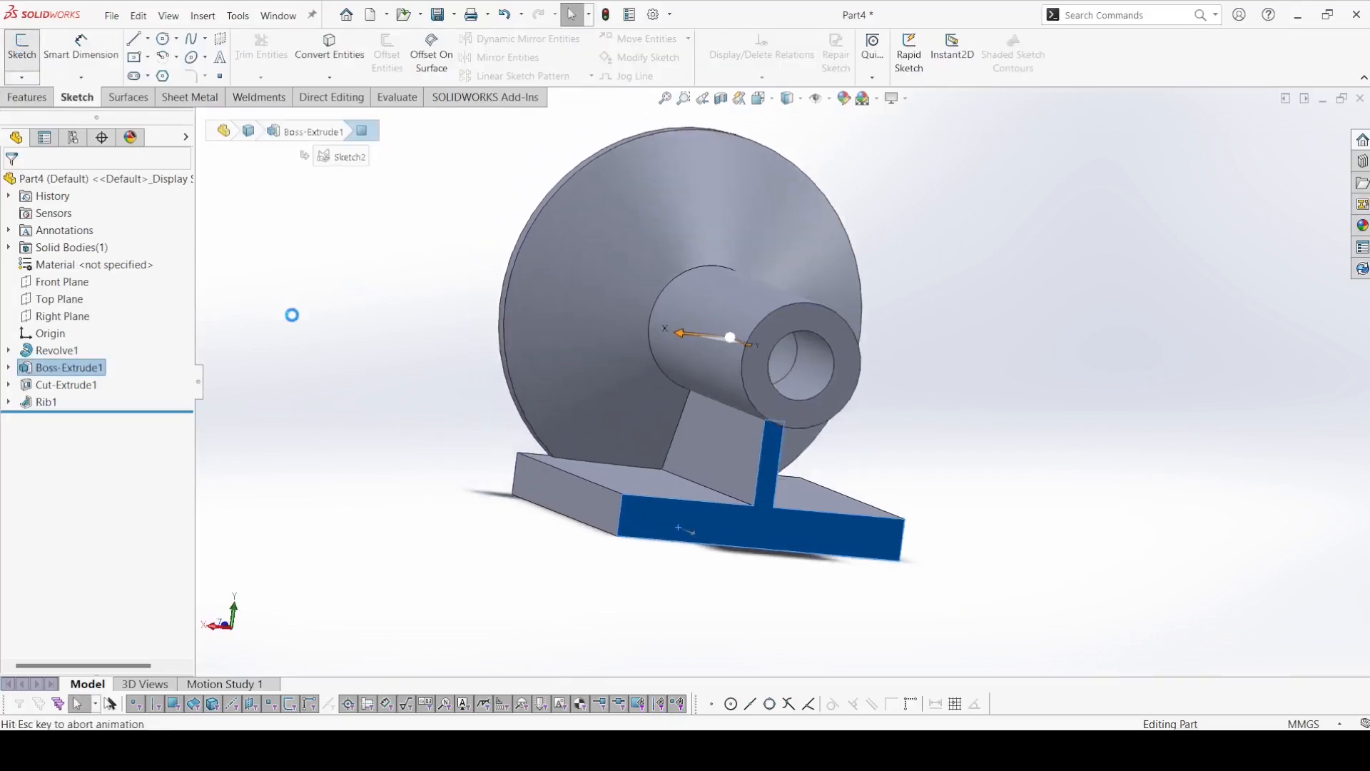
Sketch an open U-shaped line profile from the shaft circle's sides to the plate's upper edge, with vertical sides about 42.5 mm long.
{"action": "key", "text": "l"}
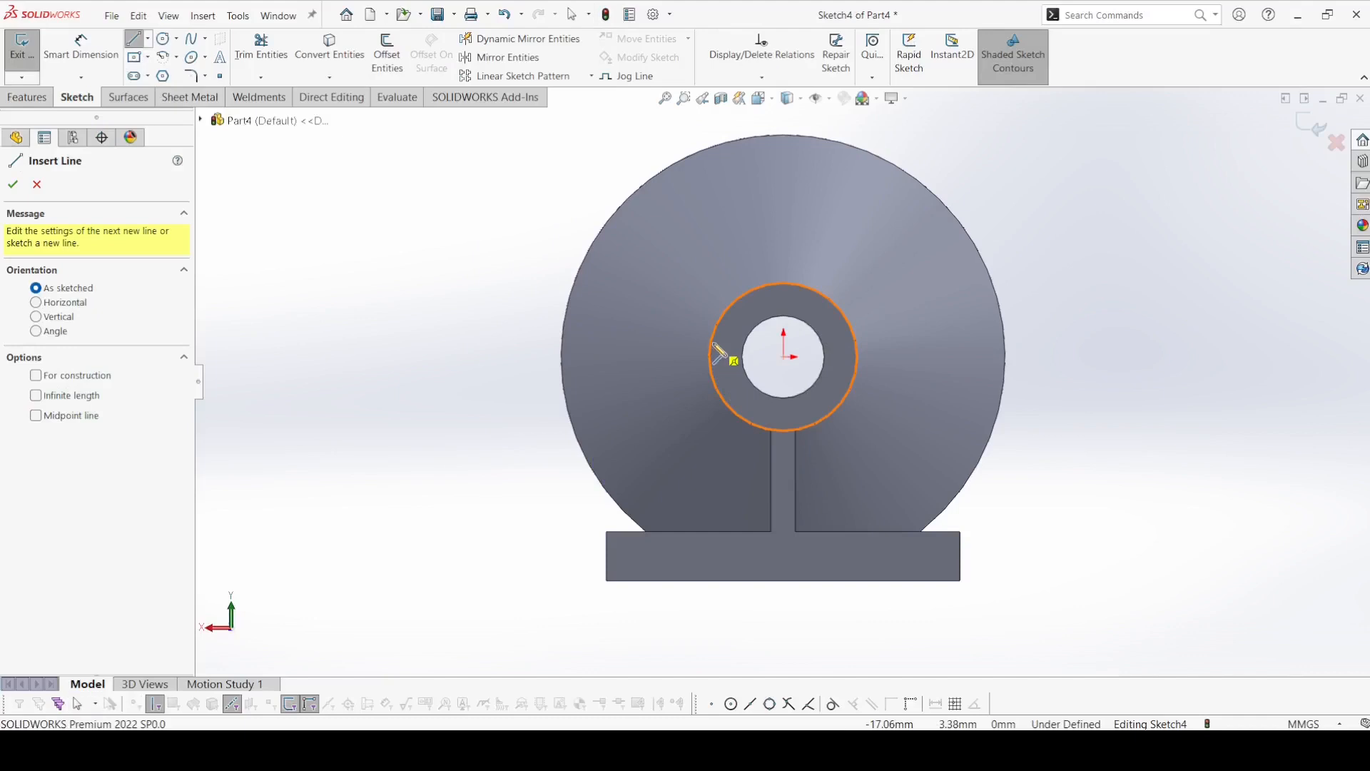
{"action": "left_click", "coordinate": [710, 359]}
{"action": "left_click", "coordinate": [709, 531]}
{"action": "left_click", "coordinate": [858, 532]}
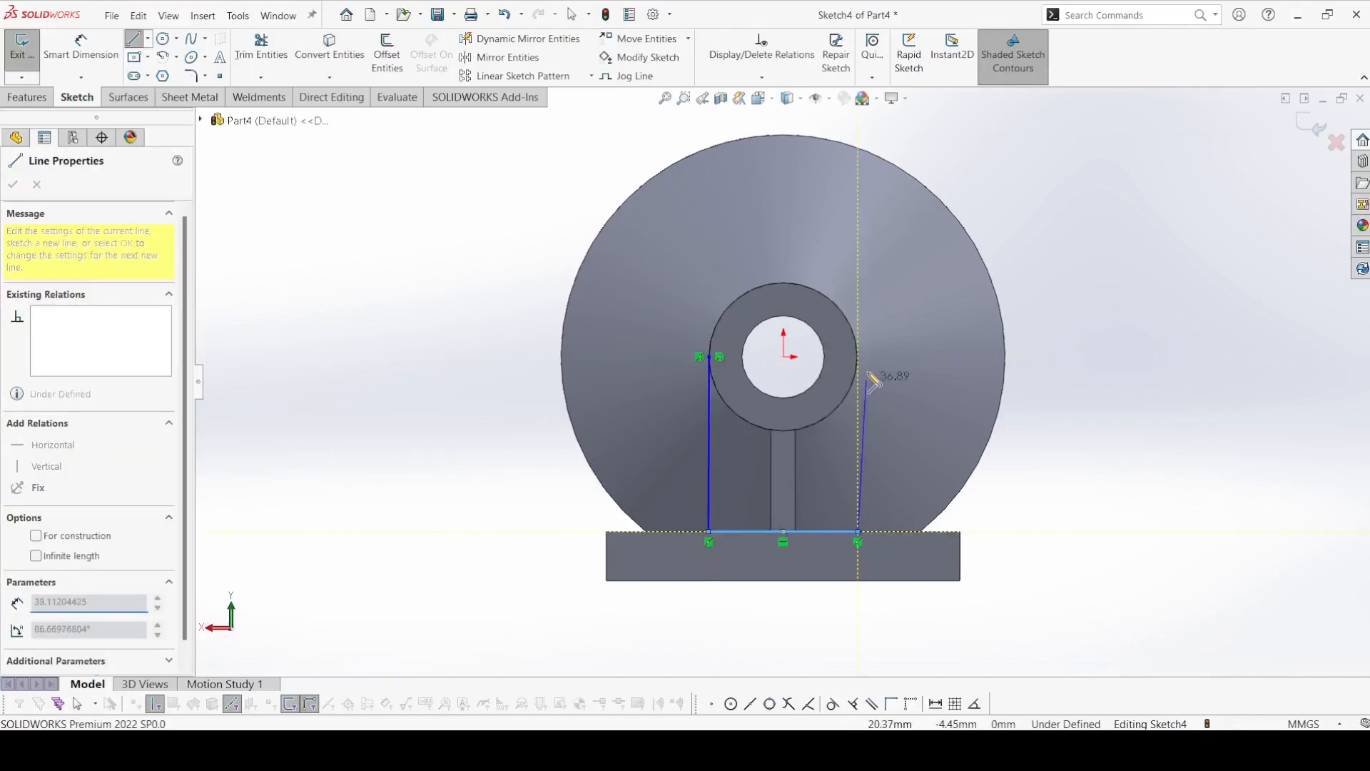
{"action": "left_click", "coordinate": [858, 356]}
{"action": "right_click", "coordinate": [861, 361]}
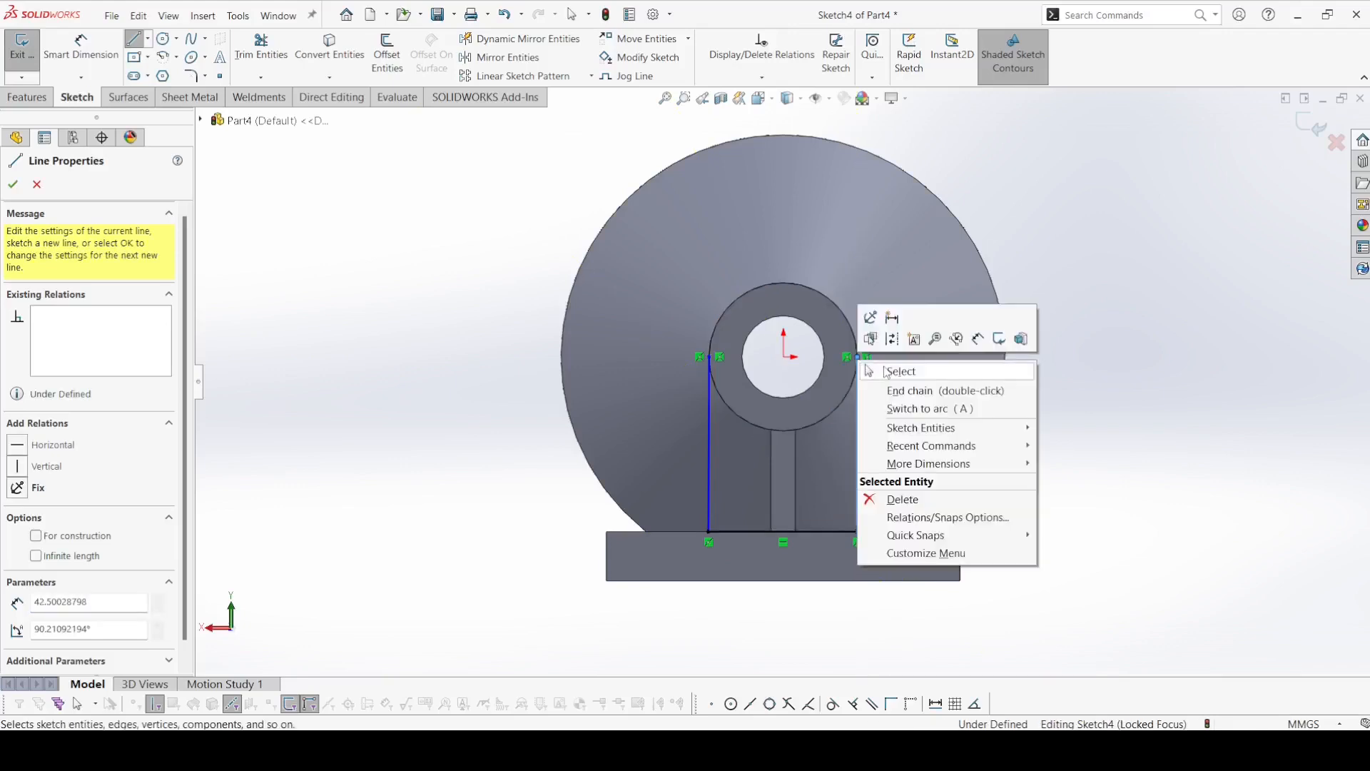
{"action": "left_click", "coordinate": [900, 371]}
Make both vertical sketch lines tangent to the shaft's outer circular edge.
{"action": "left_click", "coordinate": [708, 410]}
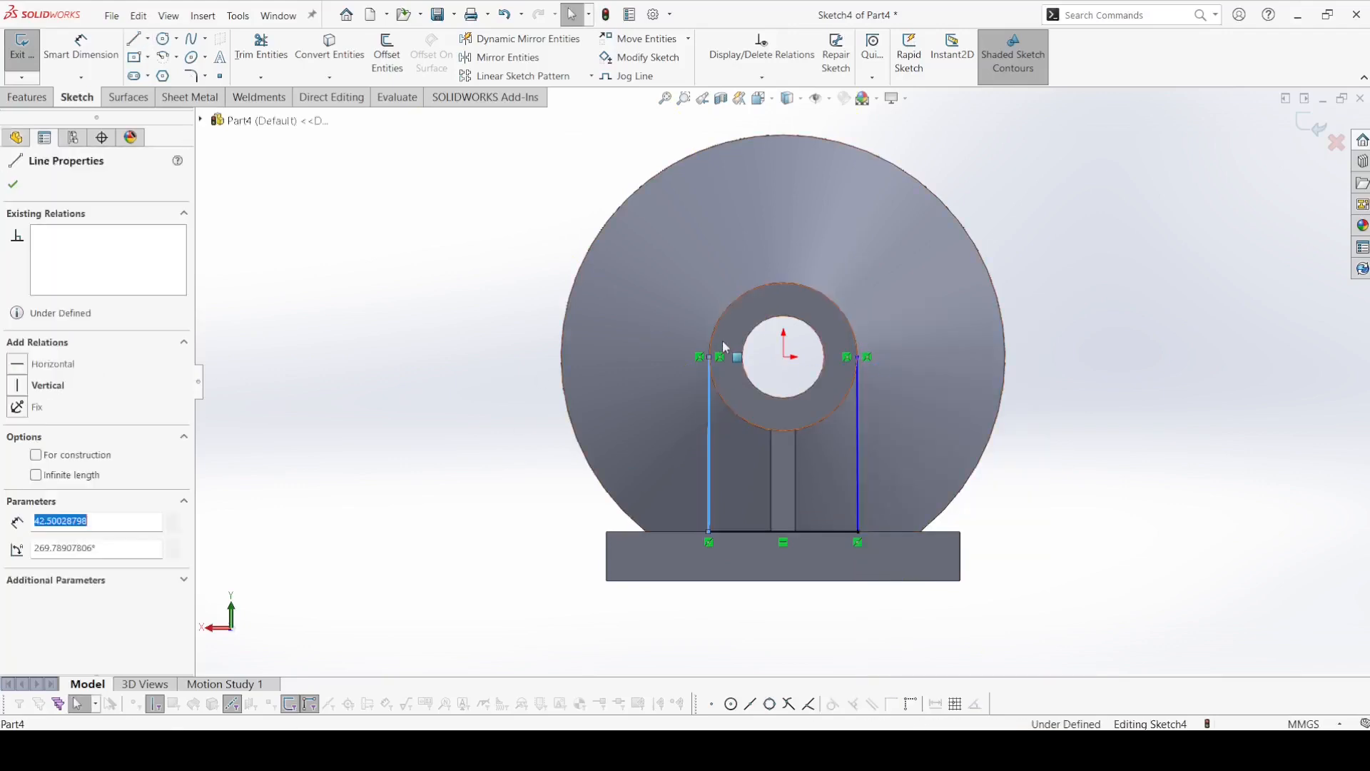
{"action": "left_click", "coordinate": [728, 319], "text": "ctrl"}
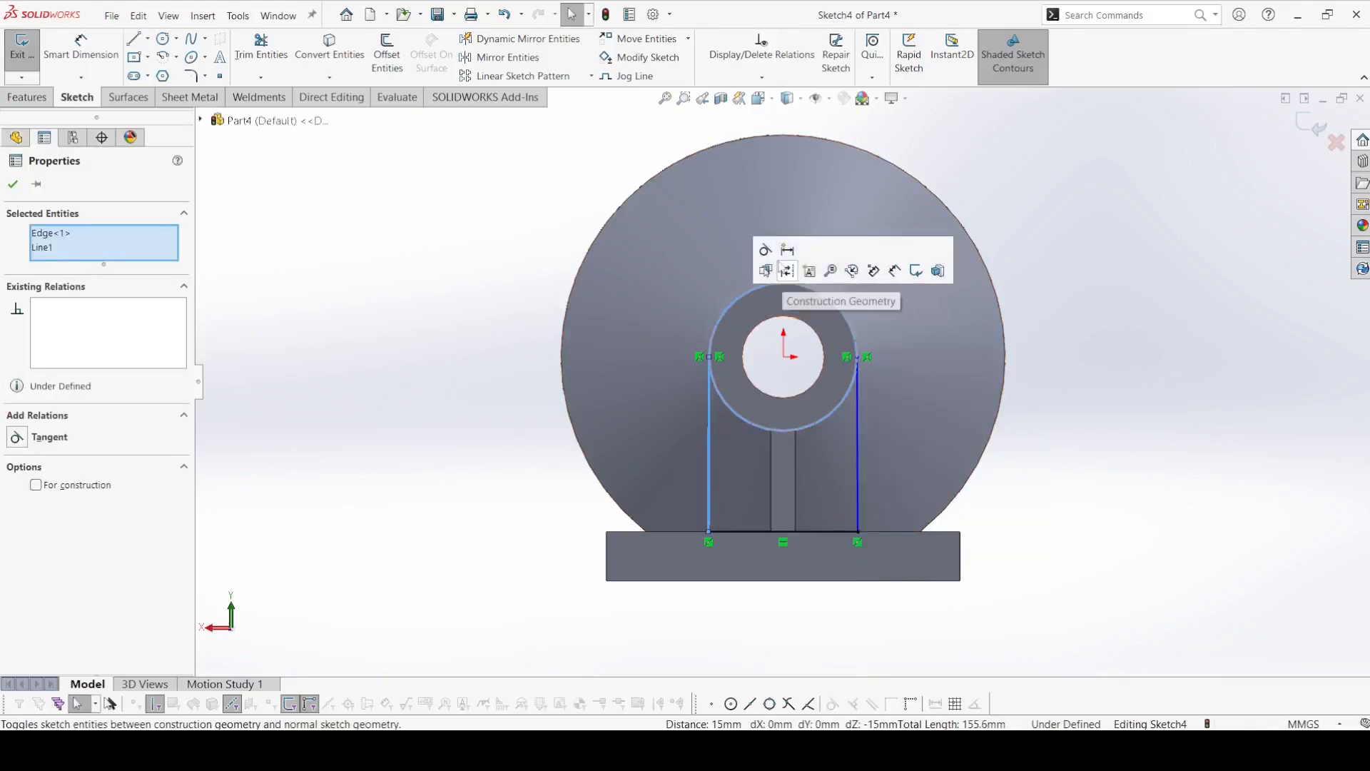
{"action": "key", "text": "Escape"}
{"action": "left_click", "coordinate": [858, 456]}
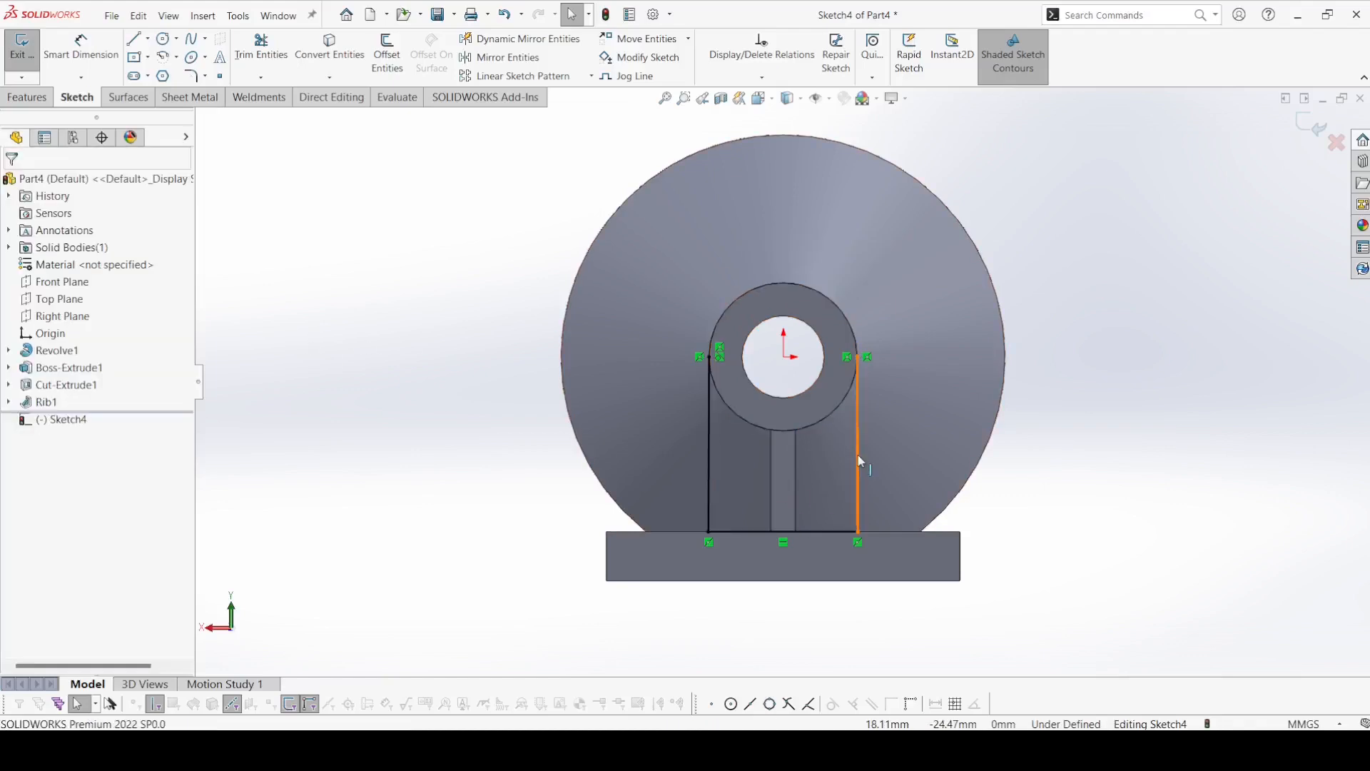
{"action": "left_click", "coordinate": [832, 411], "text": "ctrl"}
{"action": "left_click", "coordinate": [881, 368]}
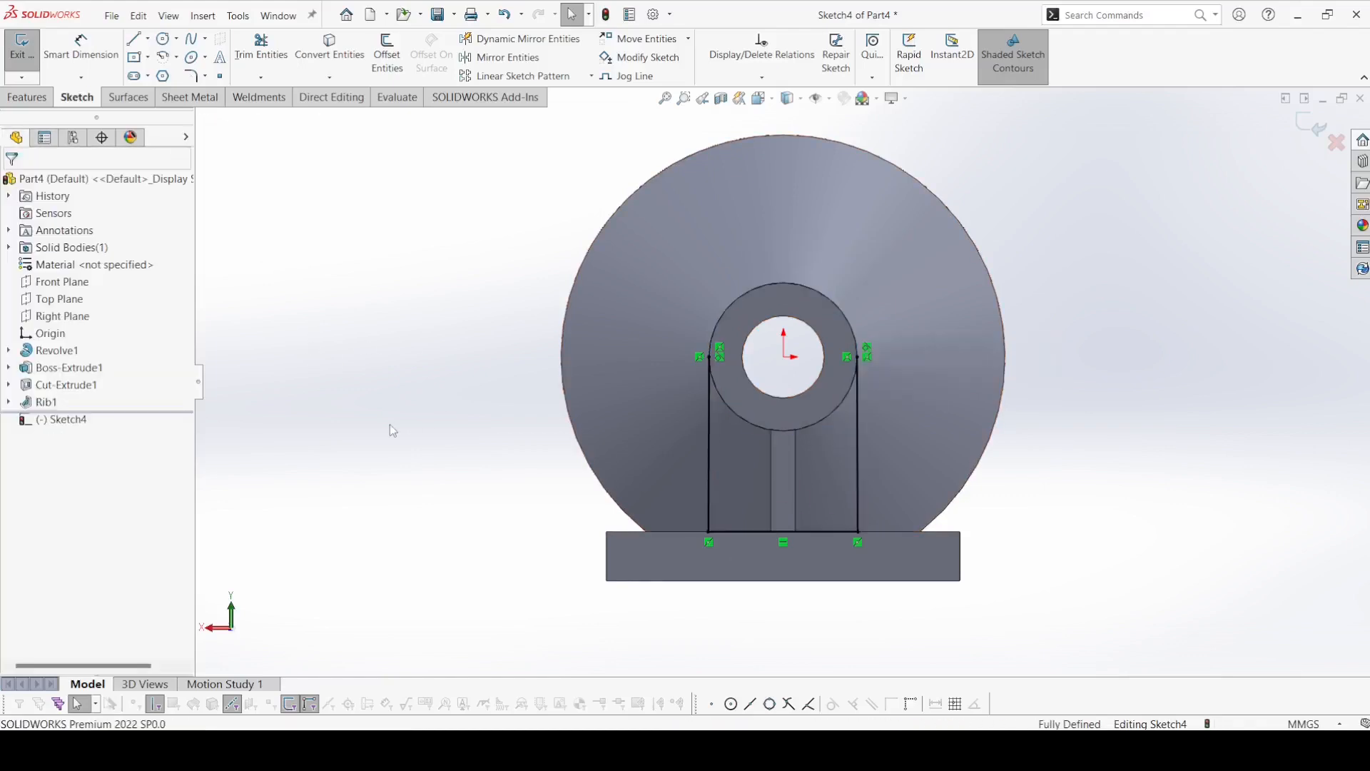
Convert the shaft's outer circular edge into the current sketch.
{"action": "left_click", "coordinate": [330, 49]}
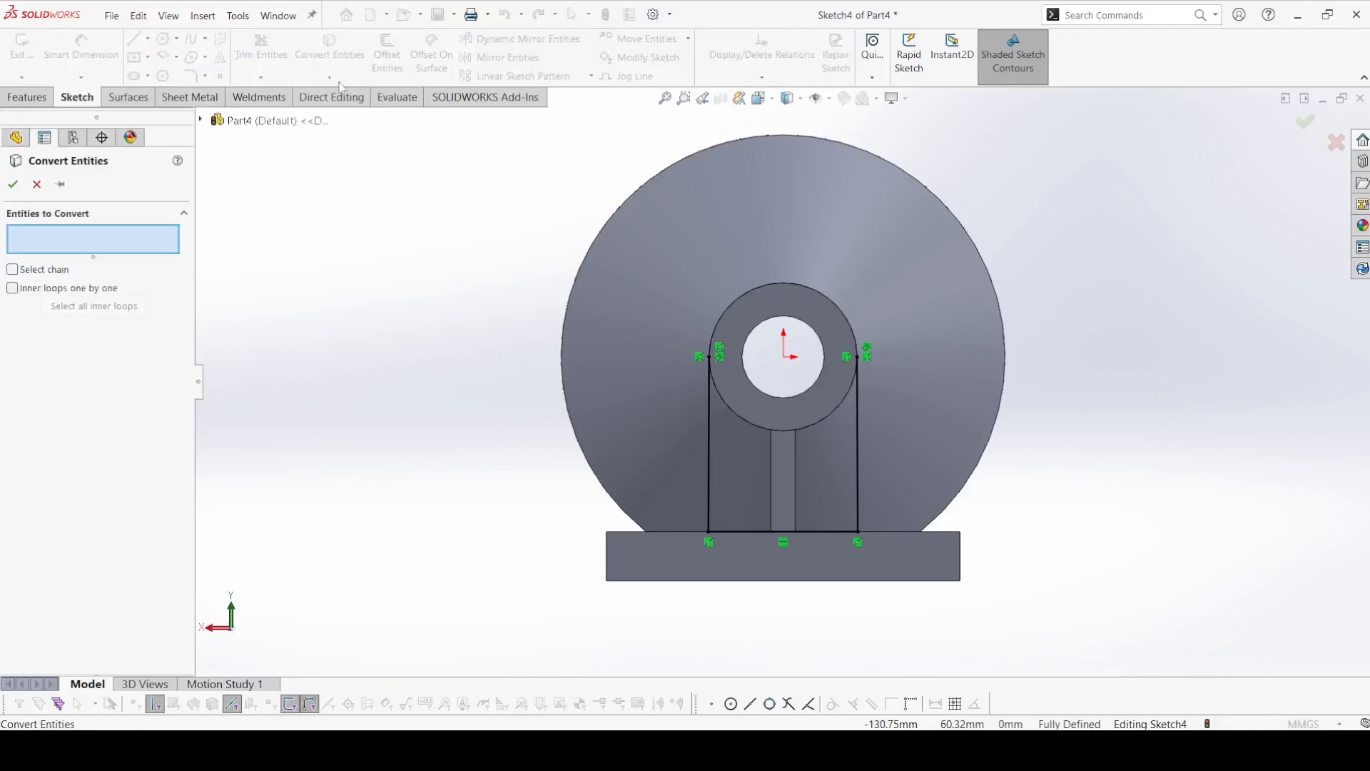
{"action": "left_click", "coordinate": [729, 408]}
{"action": "left_click", "coordinate": [12, 185]}
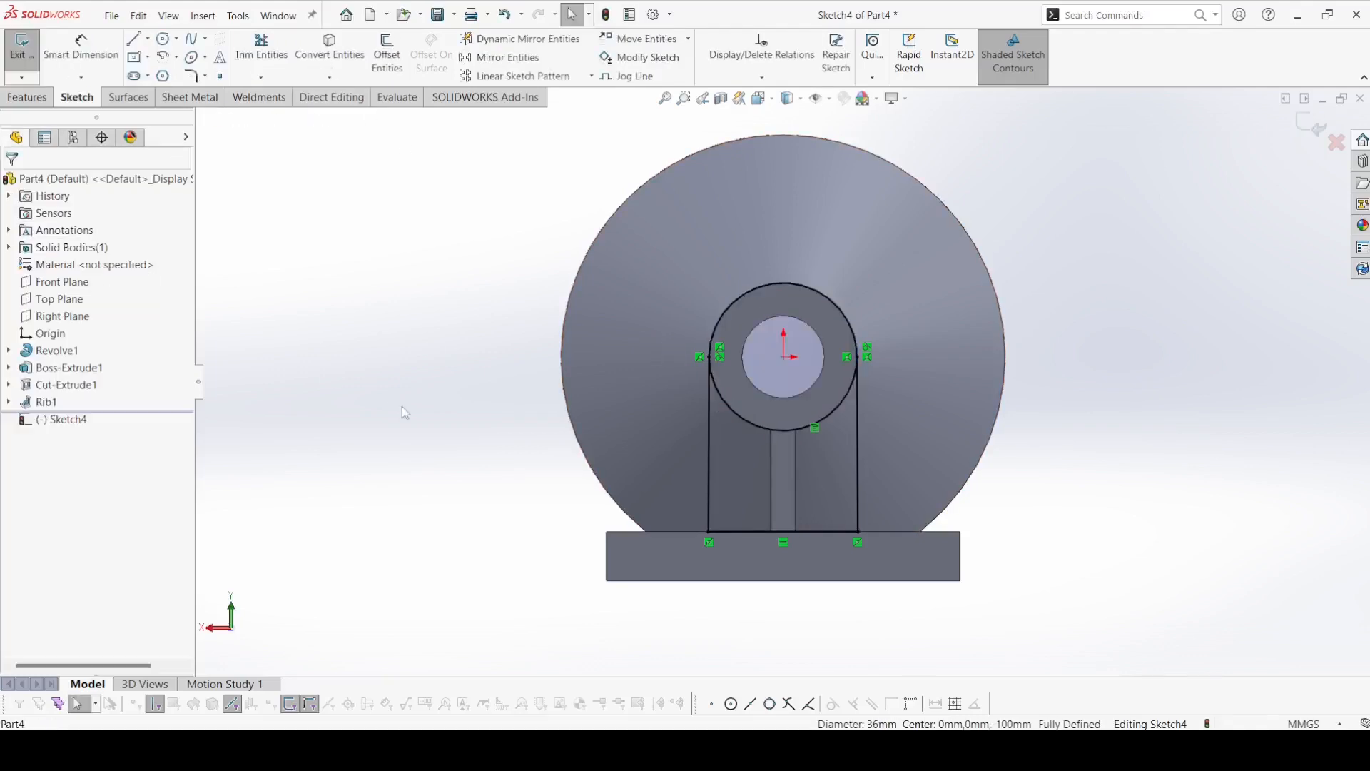
Extrude the three sketch regions between shaft and base plate by 6 mm, reversed toward the flange and merged with the body.
{"action": "left_click", "coordinate": [25, 97]}
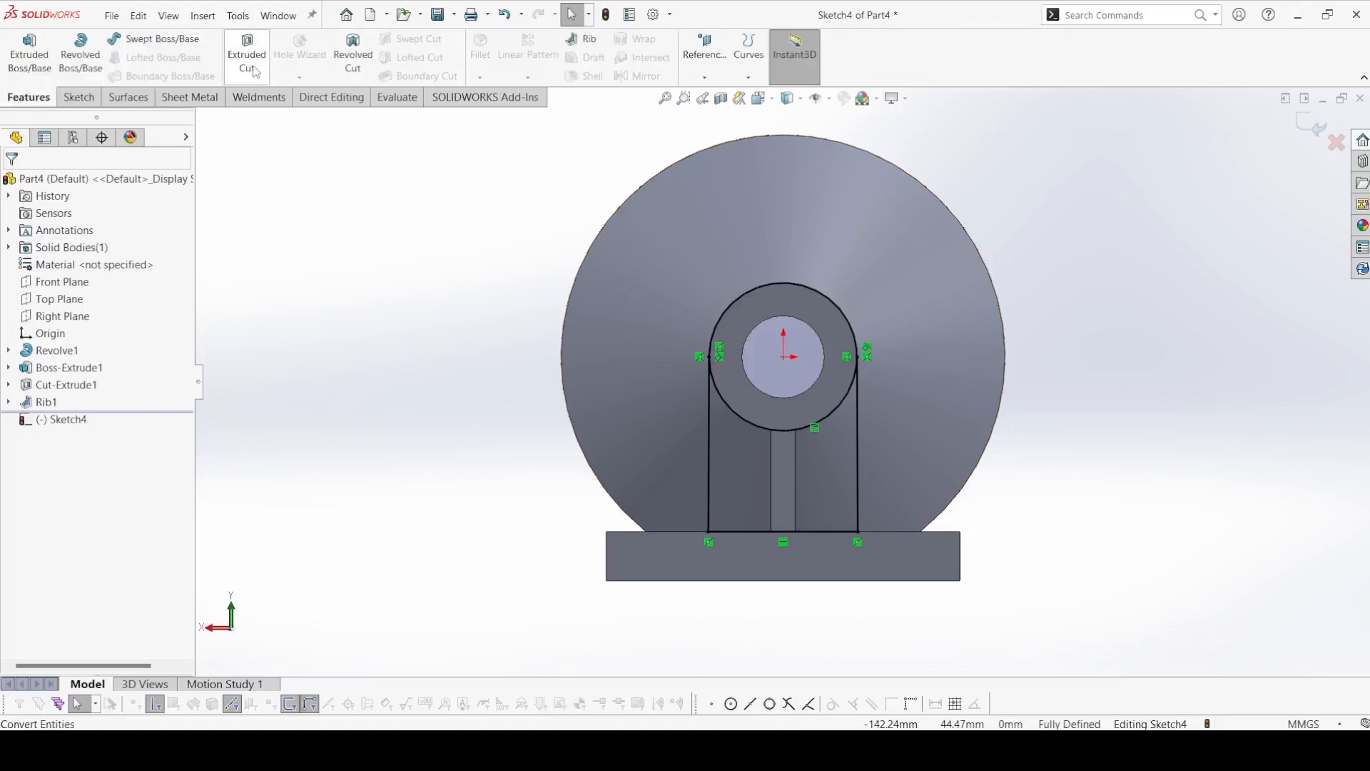
{"action": "left_click", "coordinate": [29, 55]}
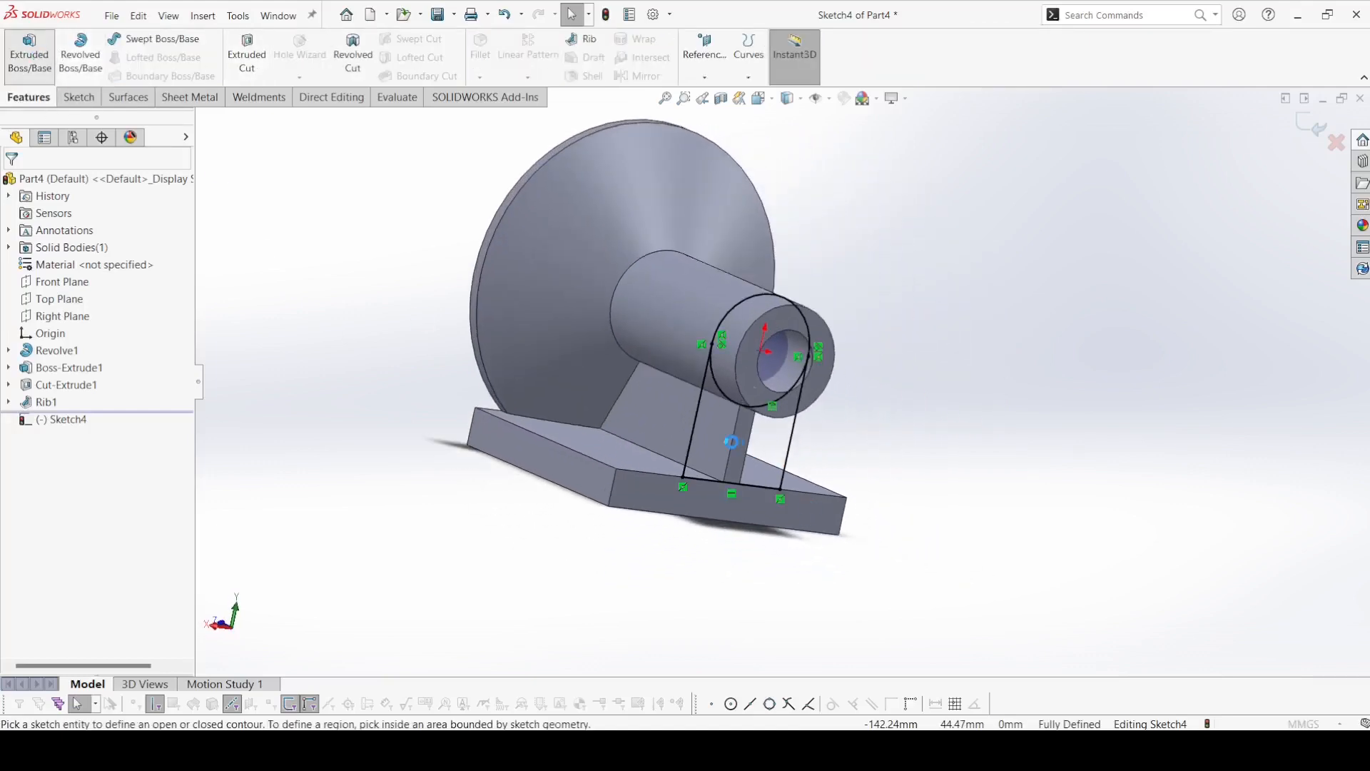
{"action": "left_click", "coordinate": [721, 439]}
{"action": "left_click", "coordinate": [764, 449]}
{"action": "left_click", "coordinate": [736, 428]}
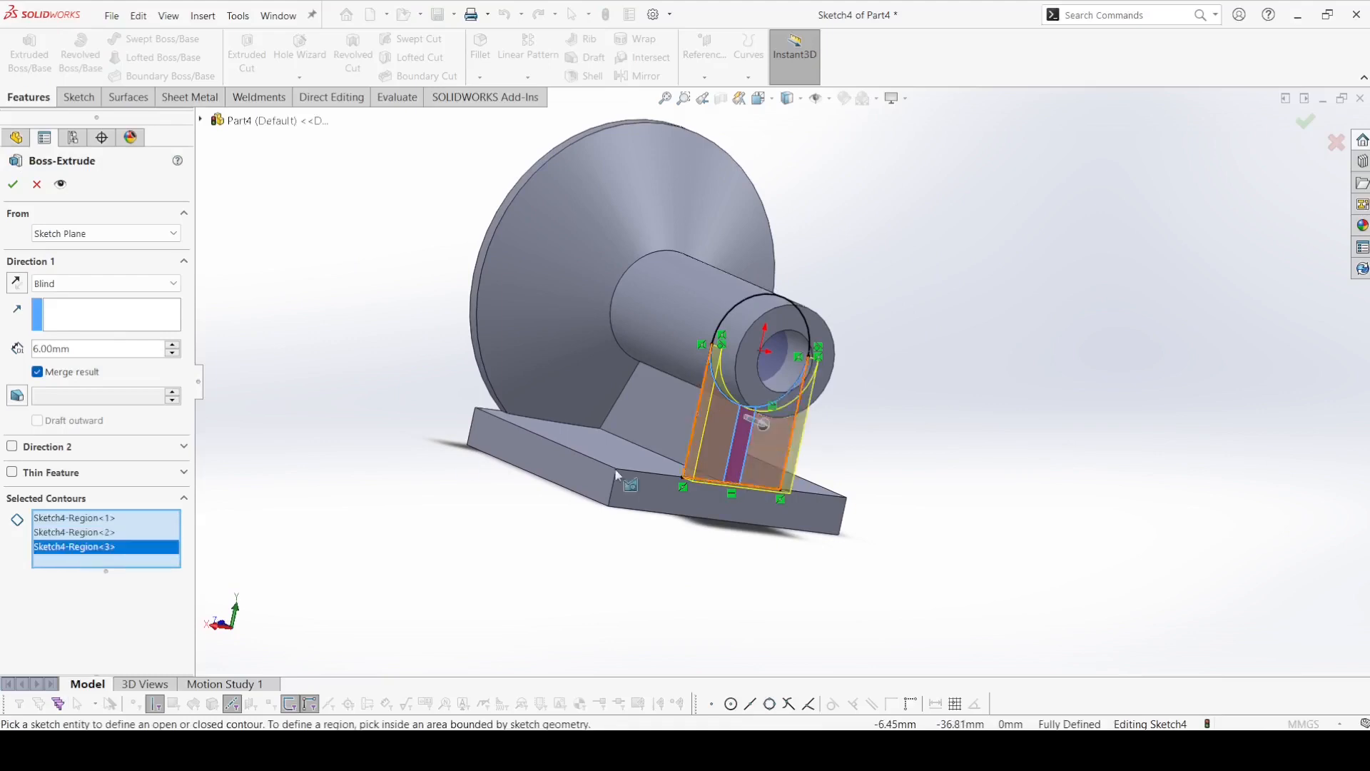
{"action": "left_click", "coordinate": [16, 283]}
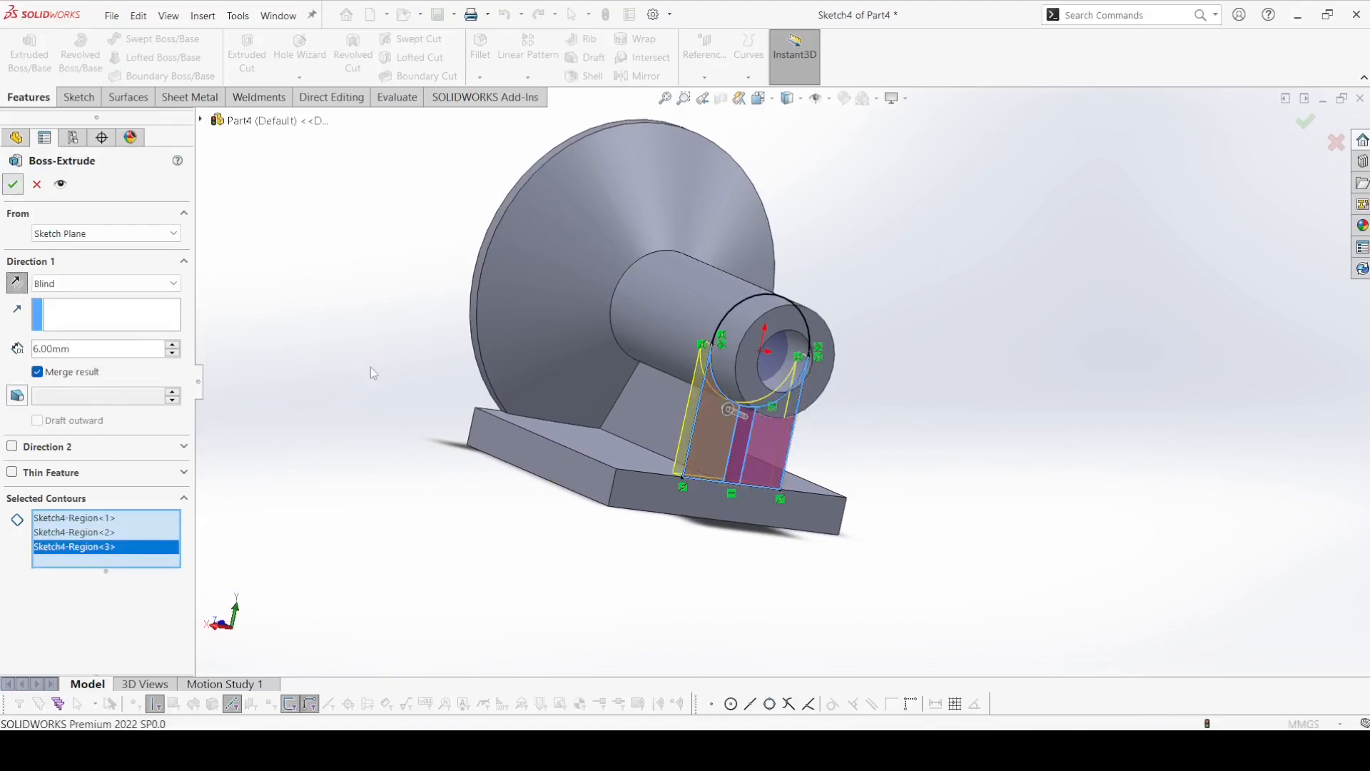
{"action": "left_click", "coordinate": [13, 185]}
On the base plate's upper face, sketch a horizontal centerpoint slot about 68 mm between arc centers and 19 mm wide across the shaft.
{"action": "middle_click_drag", "start_coordinate": [322, 398], "coordinate": [425, 619]}
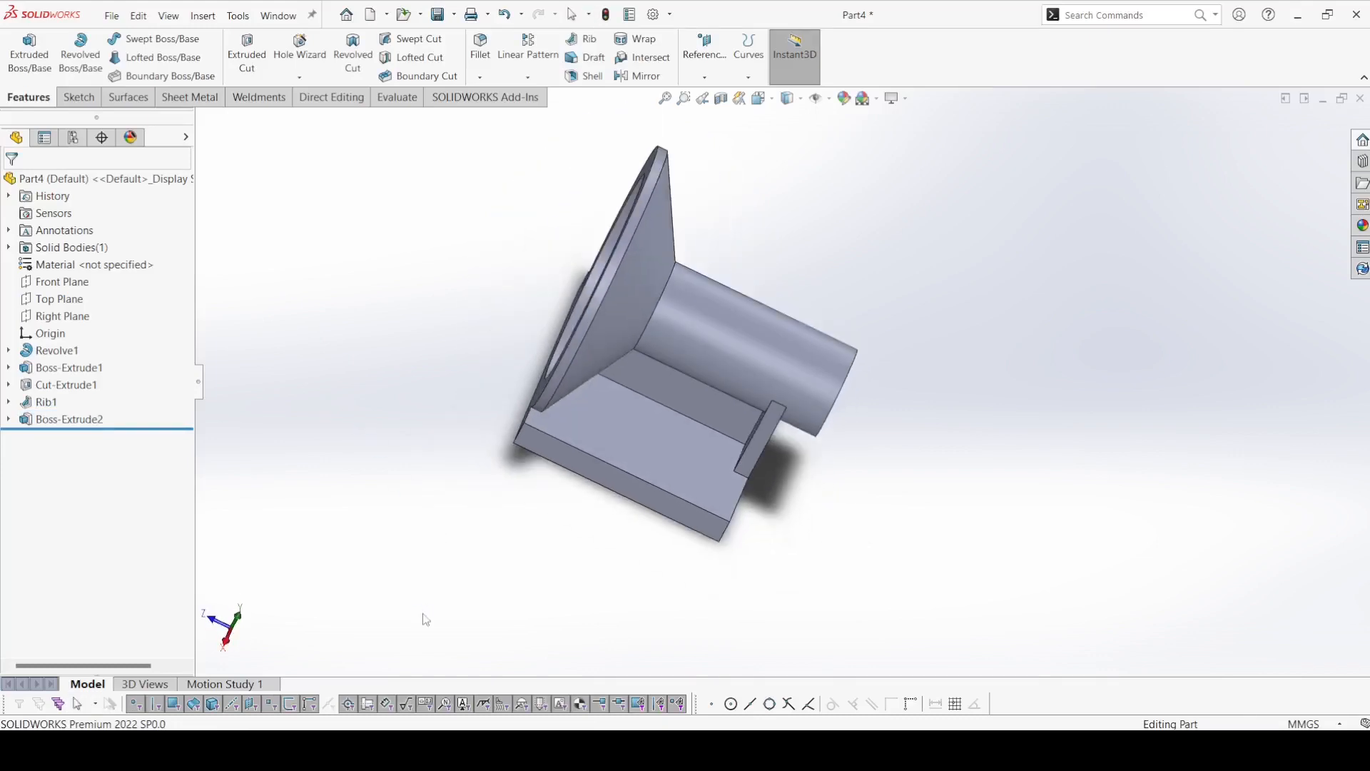
{"action": "left_click", "coordinate": [683, 435]}
{"action": "left_click", "coordinate": [746, 394]}
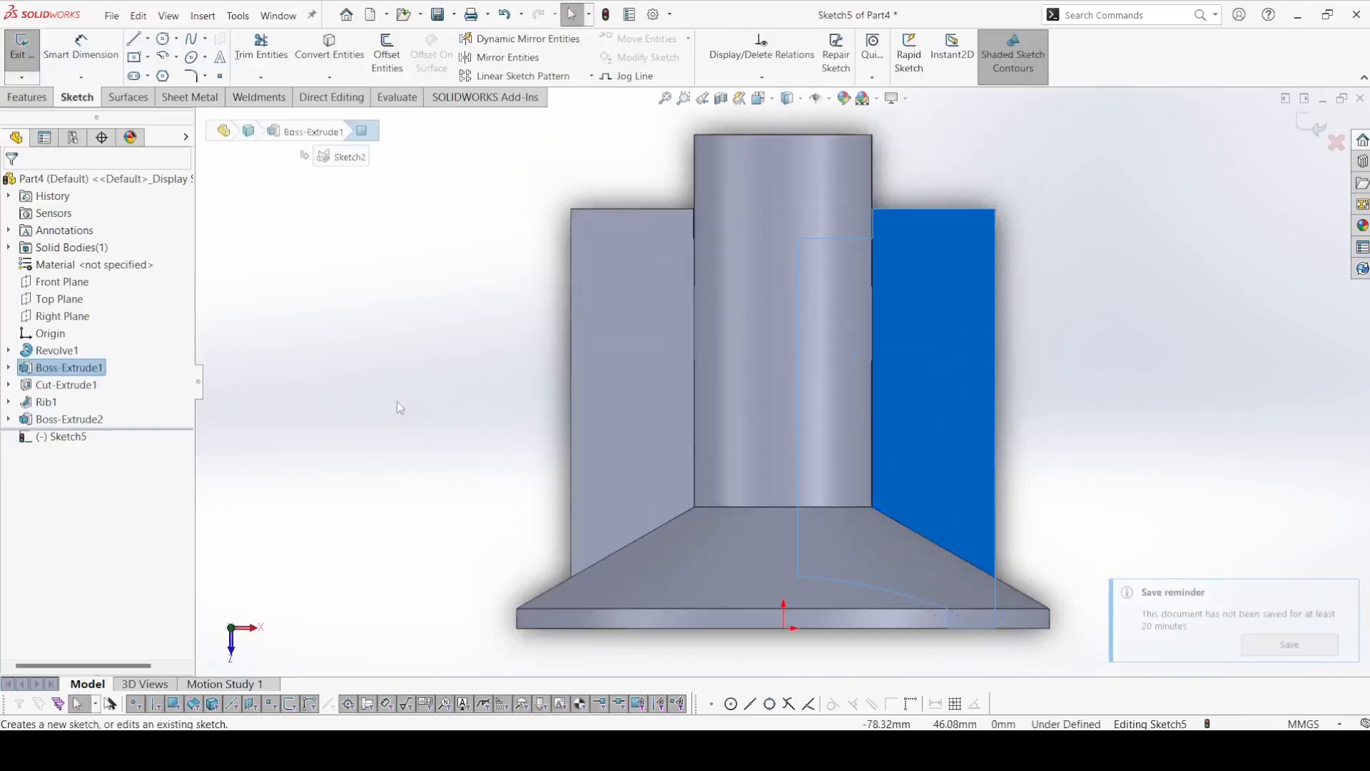
{"action": "left_click", "coordinate": [397, 407]}
{"action": "left_click", "coordinate": [147, 77]}
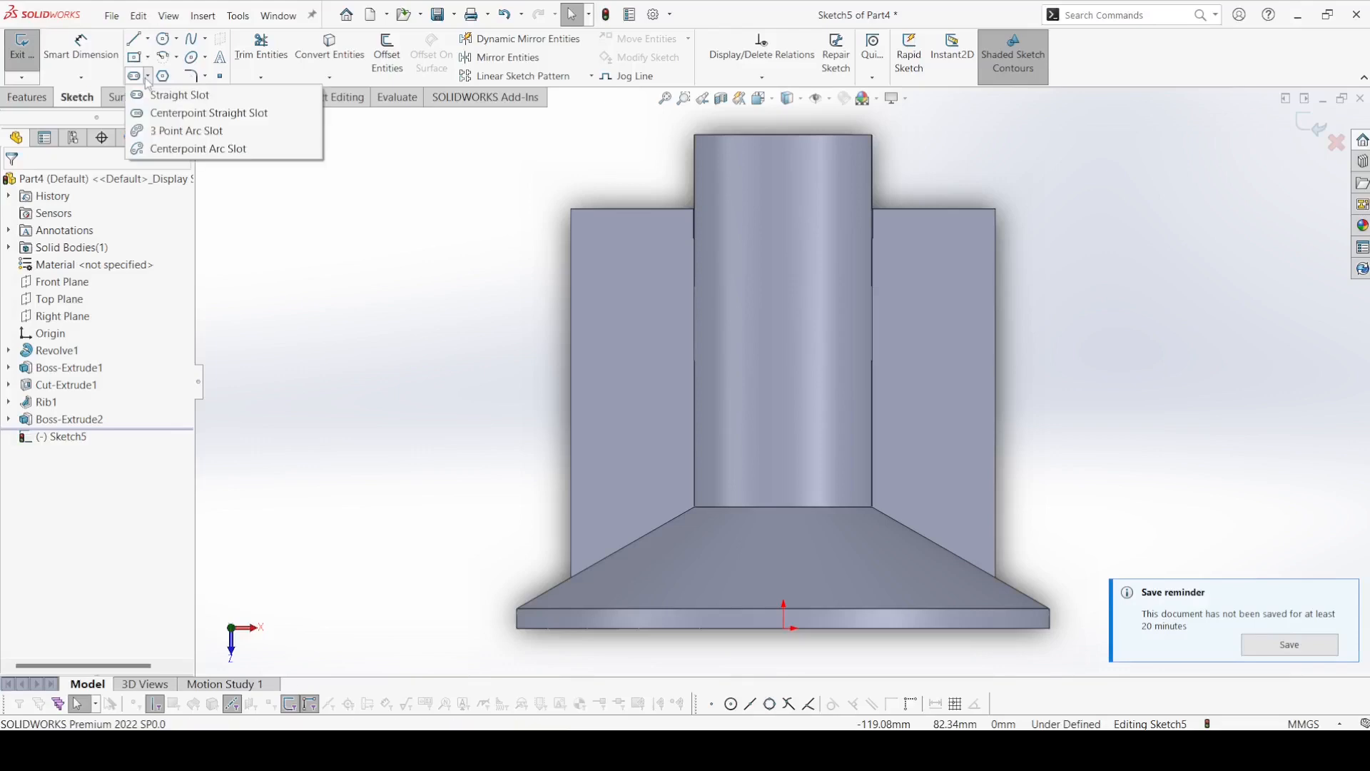
{"action": "left_click", "coordinate": [173, 113]}
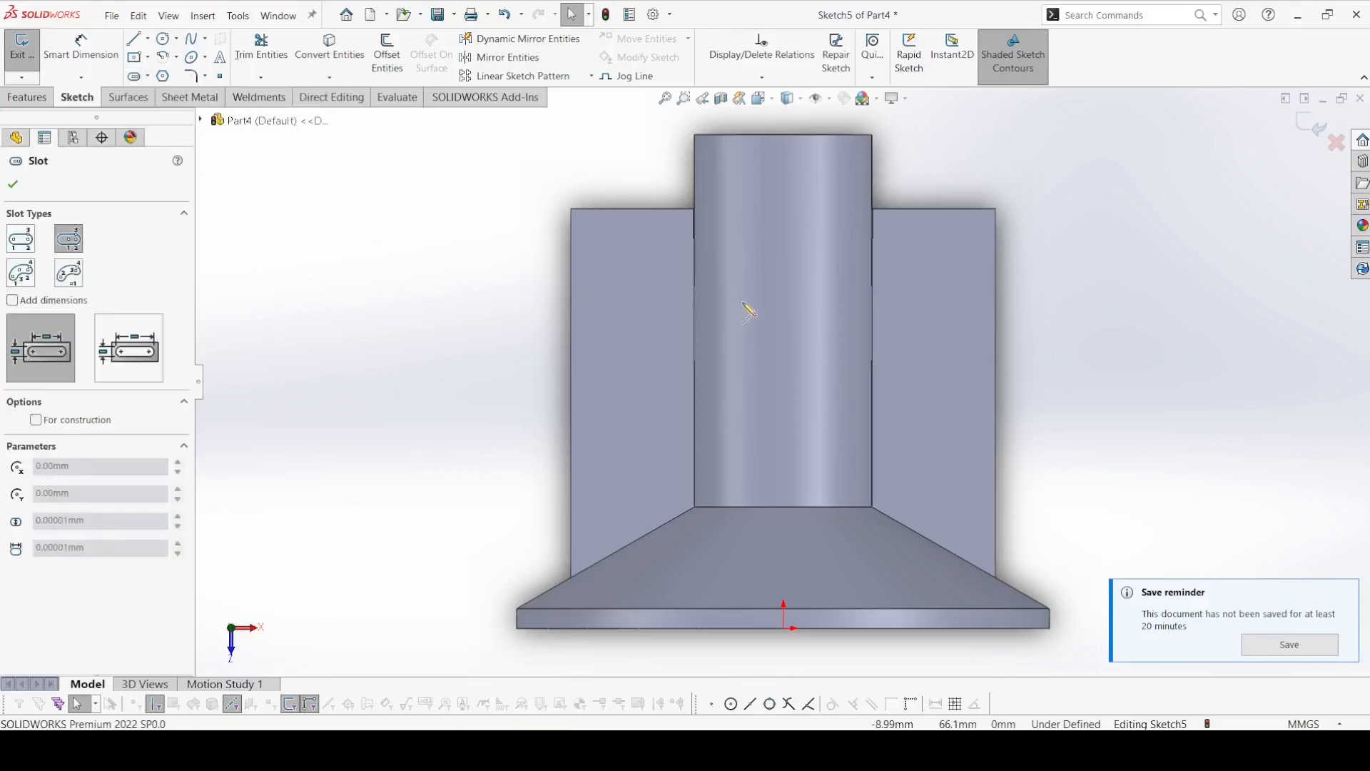
{"action": "left_click", "coordinate": [784, 294]}
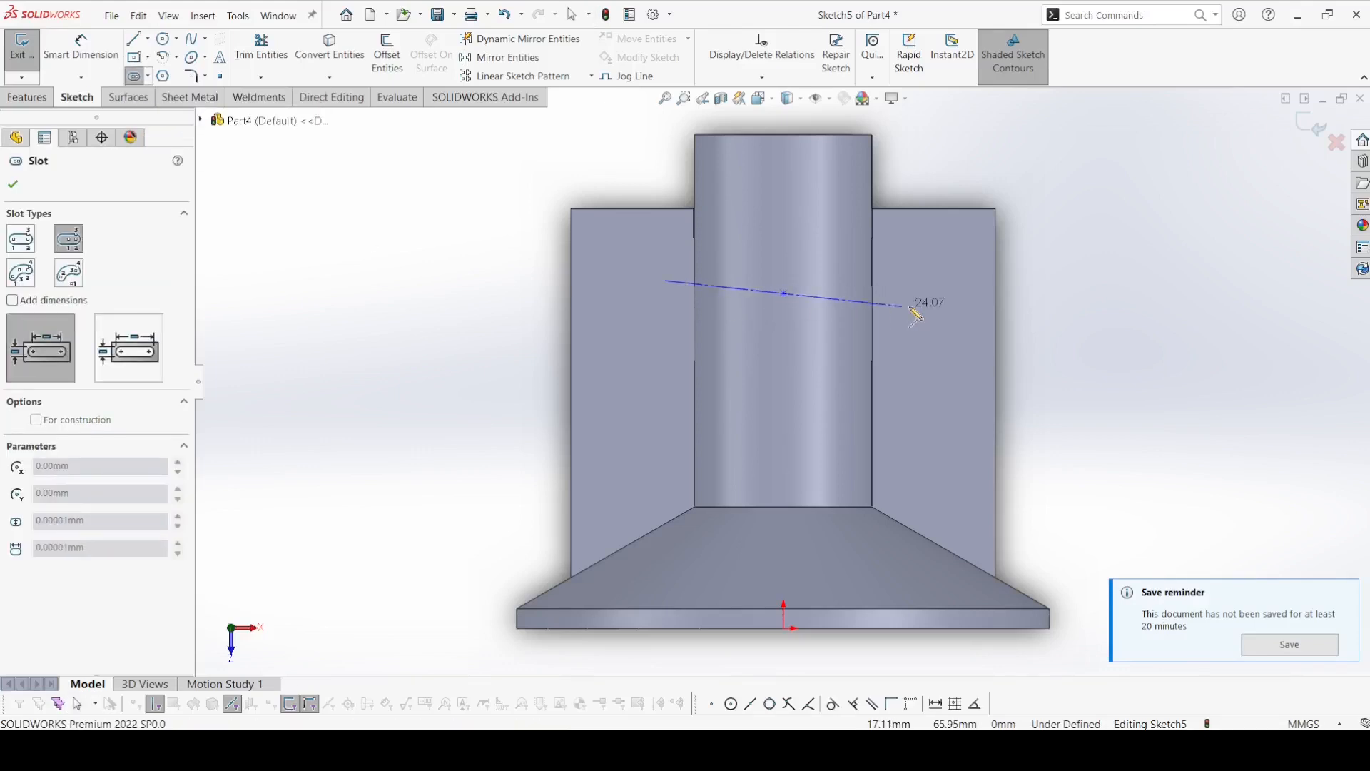
{"action": "left_click", "coordinate": [952, 294]}
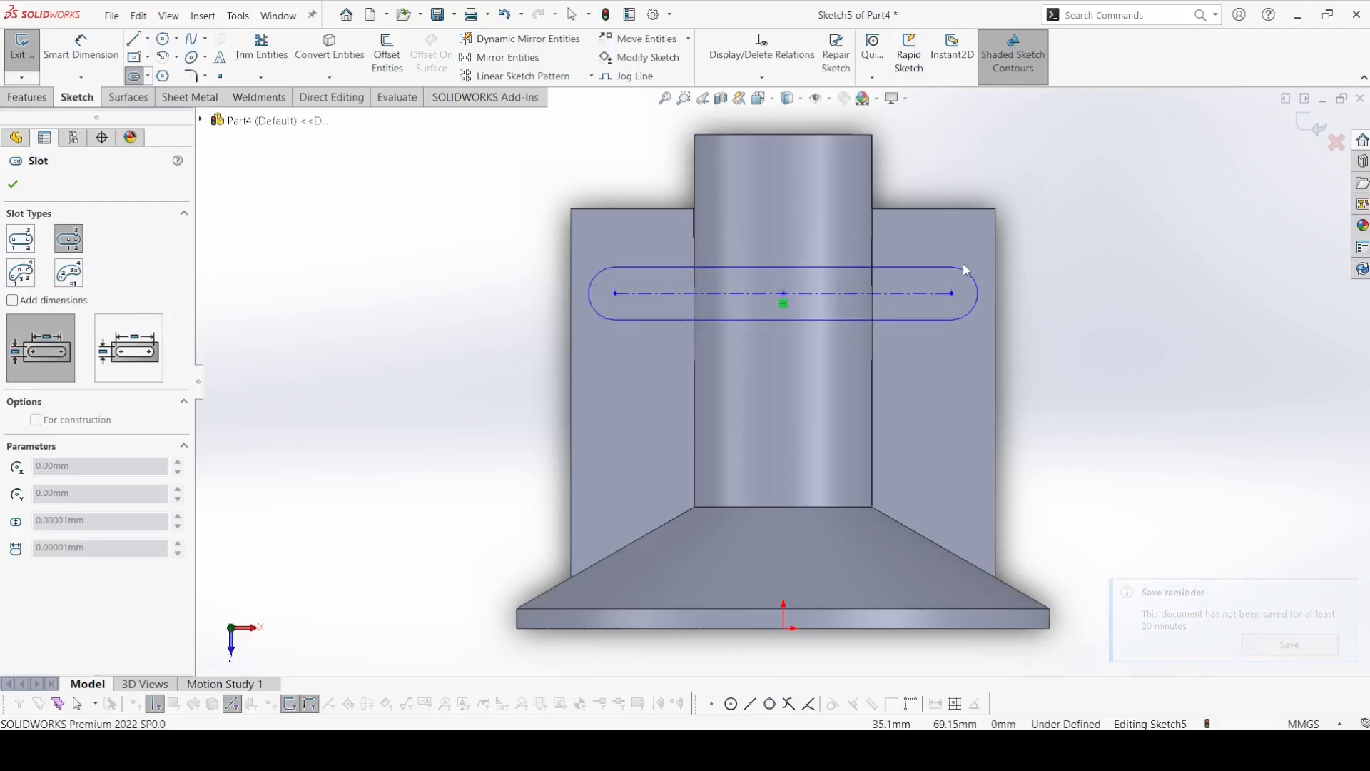
{"action": "left_click", "coordinate": [969, 241]}
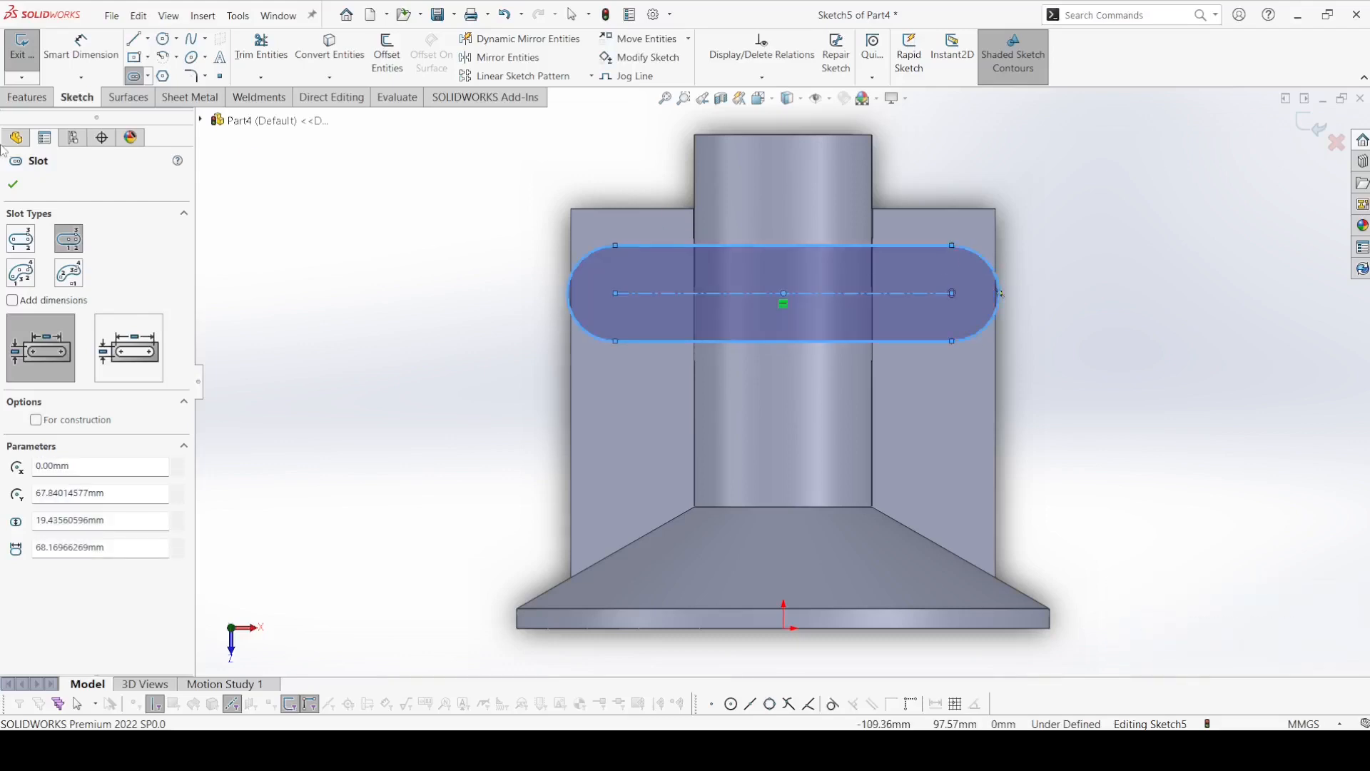
{"action": "left_click", "coordinate": [13, 184]}
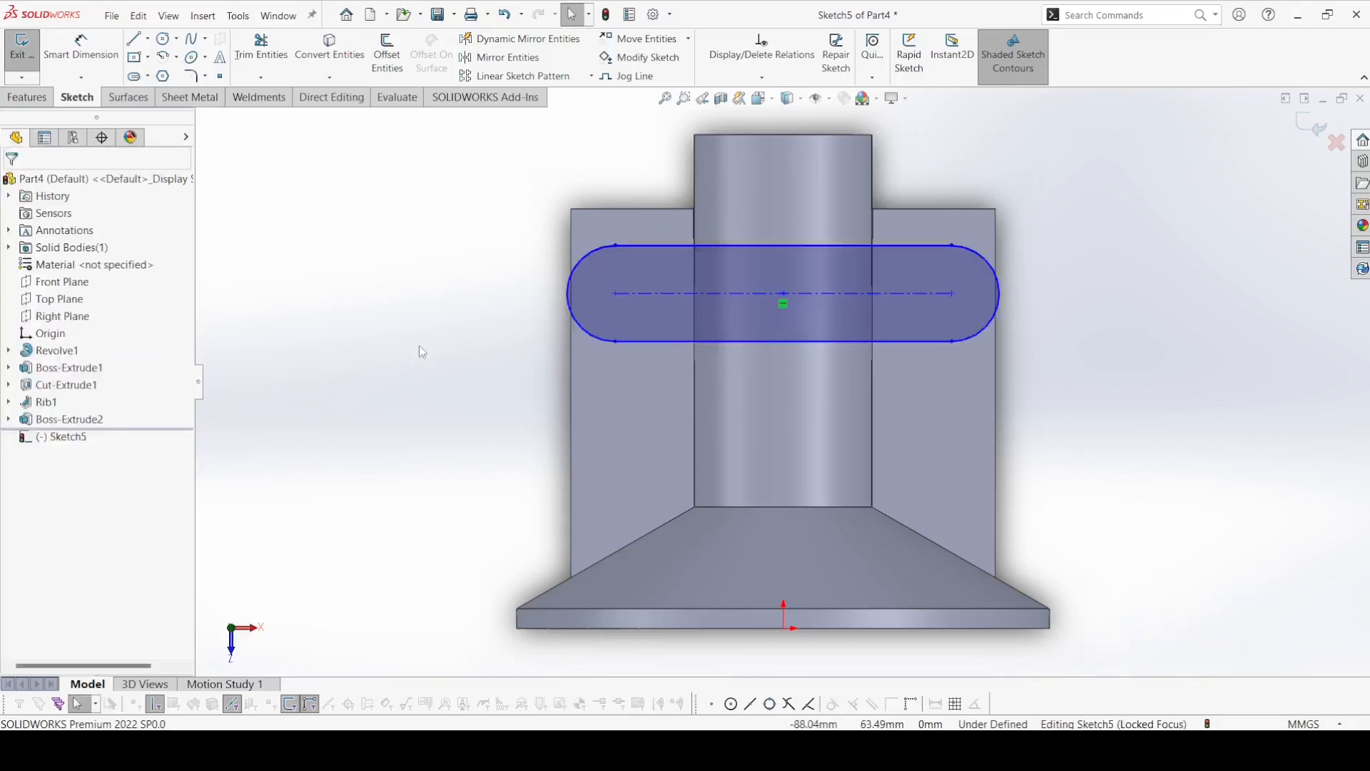
Align the slot's center point vertically with the origin.
{"action": "left_click", "coordinate": [783, 297]}
{"action": "left_click", "coordinate": [783, 630], "text": "ctrl"}
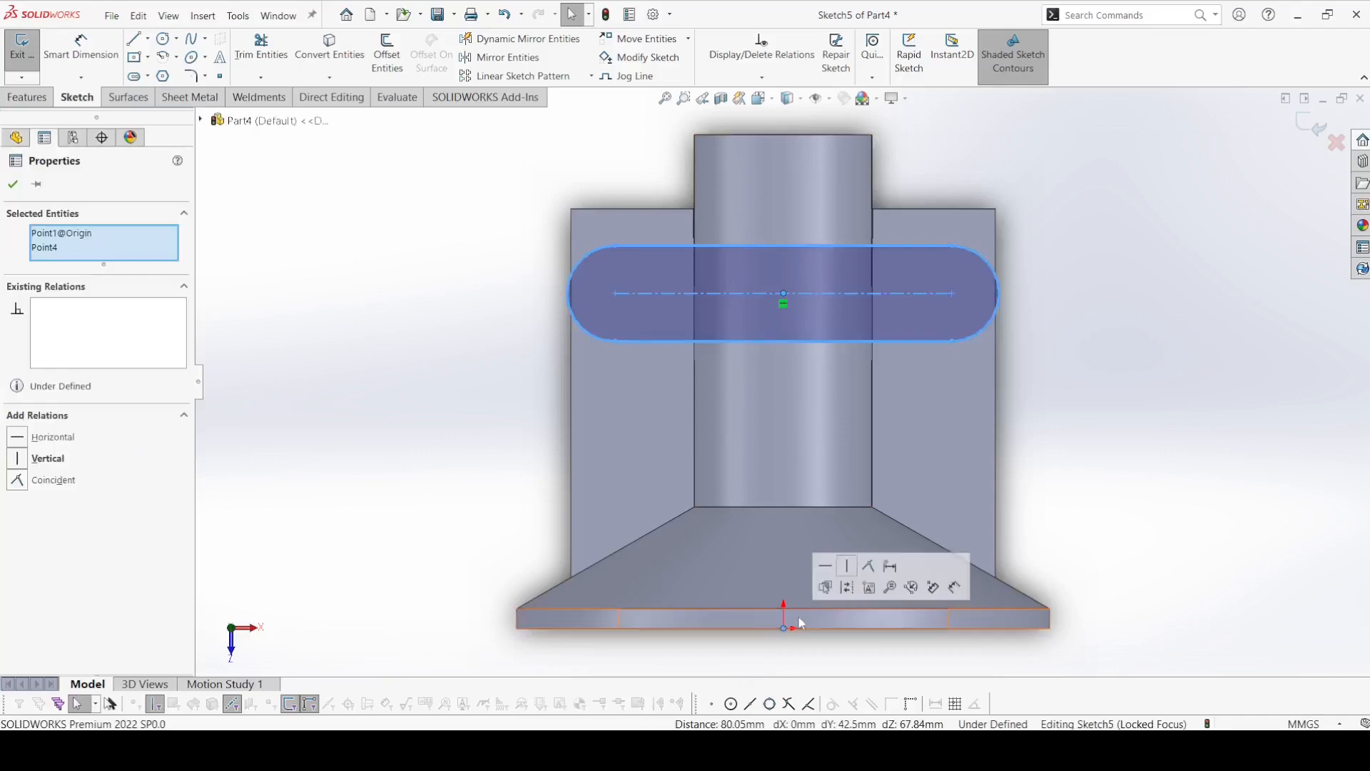
{"action": "left_click", "coordinate": [844, 571]}
{"action": "left_click", "coordinate": [314, 409]}
Dimension the slot 22 mm wide with 60 mm between its arc centers.
{"action": "left_click", "coordinate": [75, 60]}
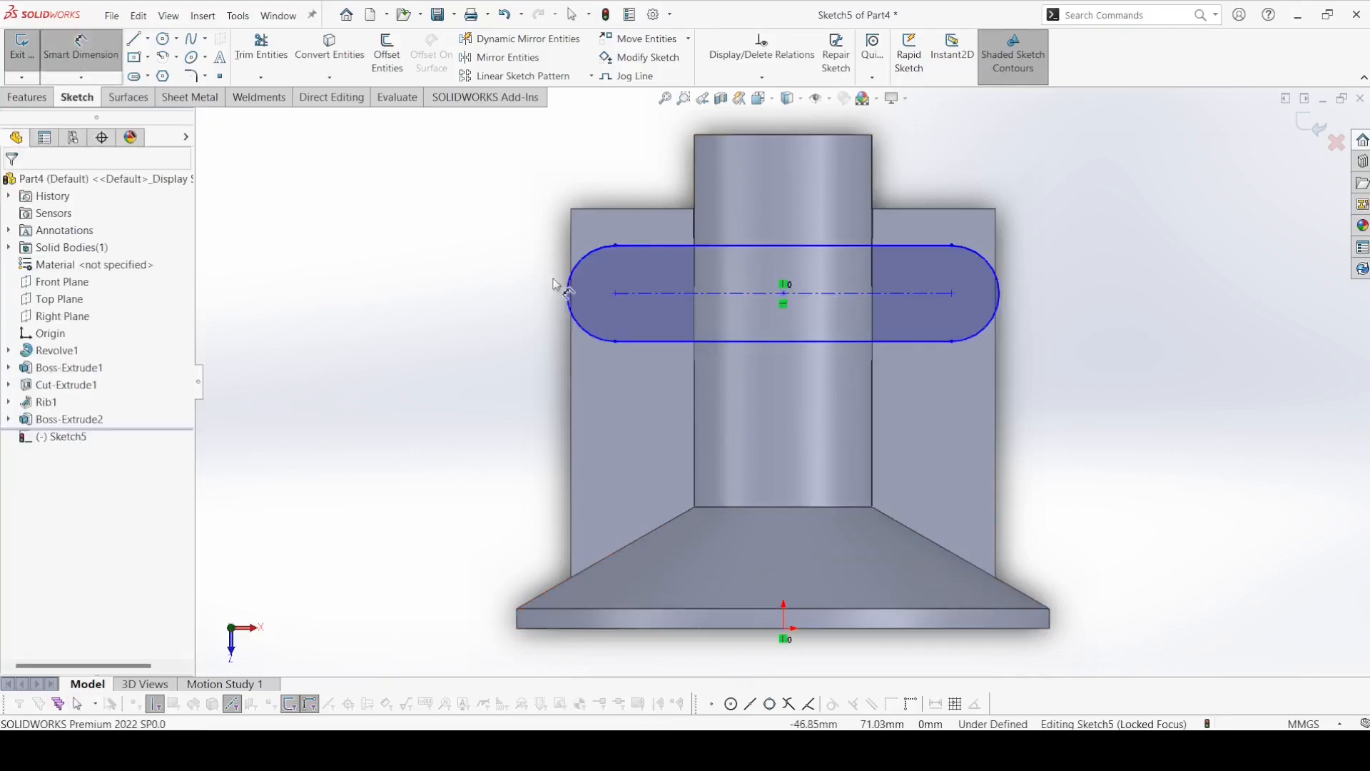
{"action": "left_click", "coordinate": [628, 246]}
{"action": "left_click", "coordinate": [643, 342]}
{"action": "left_click", "coordinate": [518, 318]}
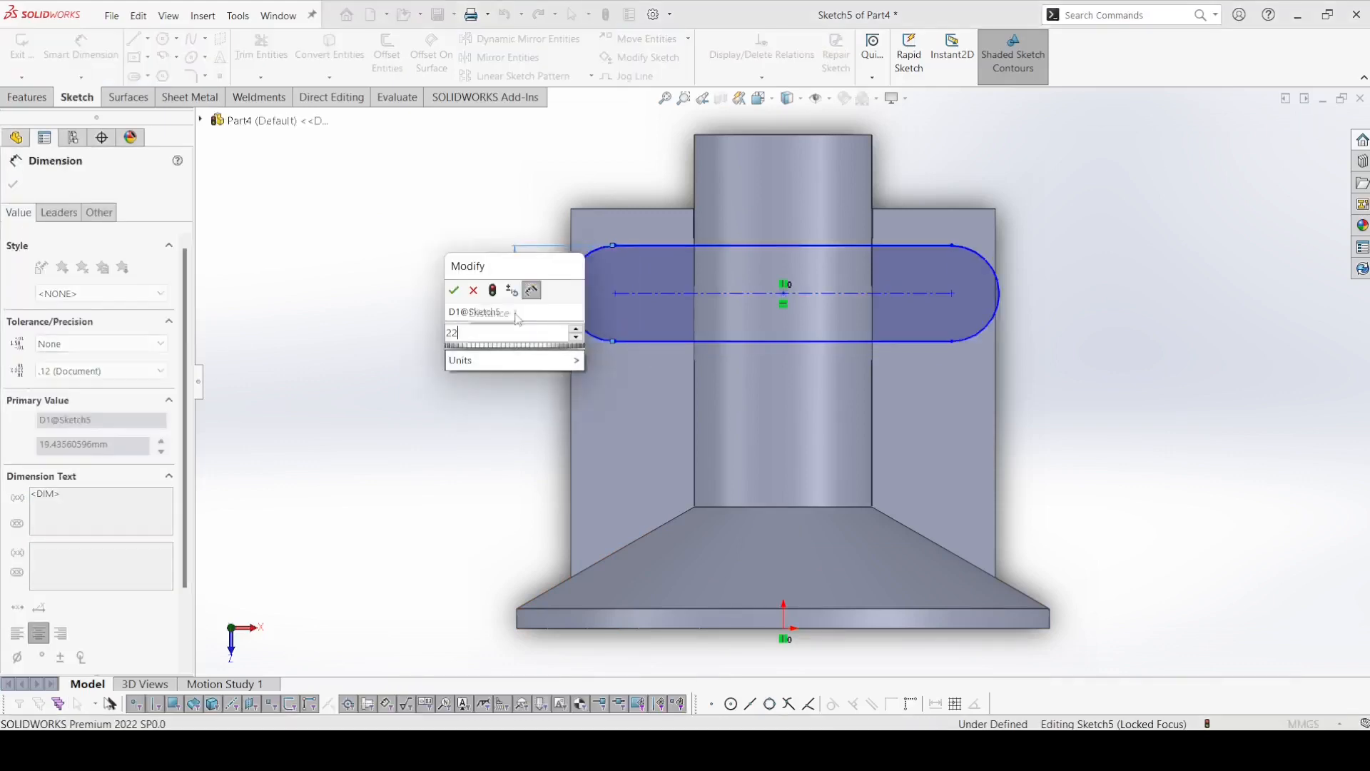
{"action": "left_click", "coordinate": [695, 289]}
{"action": "left_click", "coordinate": [710, 204]}
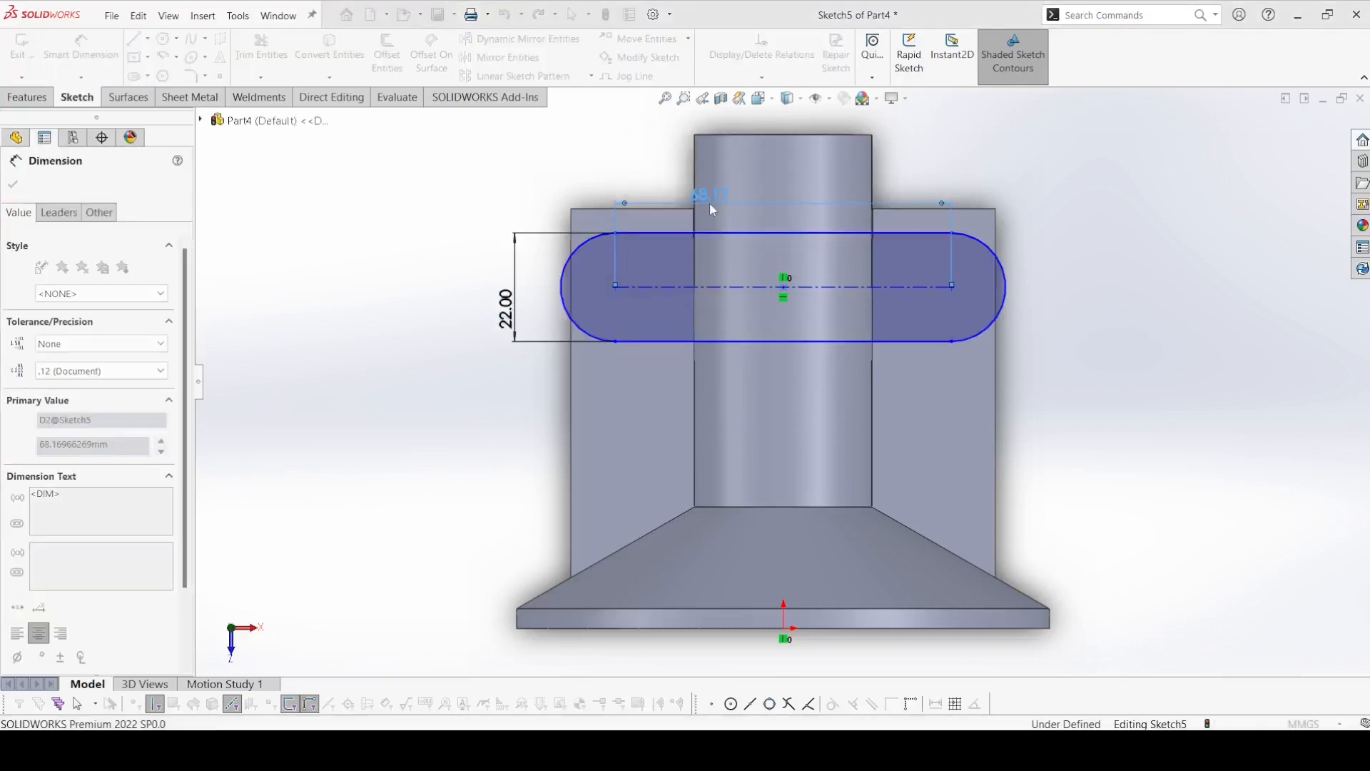
{"action": "scroll", "coordinate": [709, 203], "scroll_direction": "up", "scroll_amount": 1}
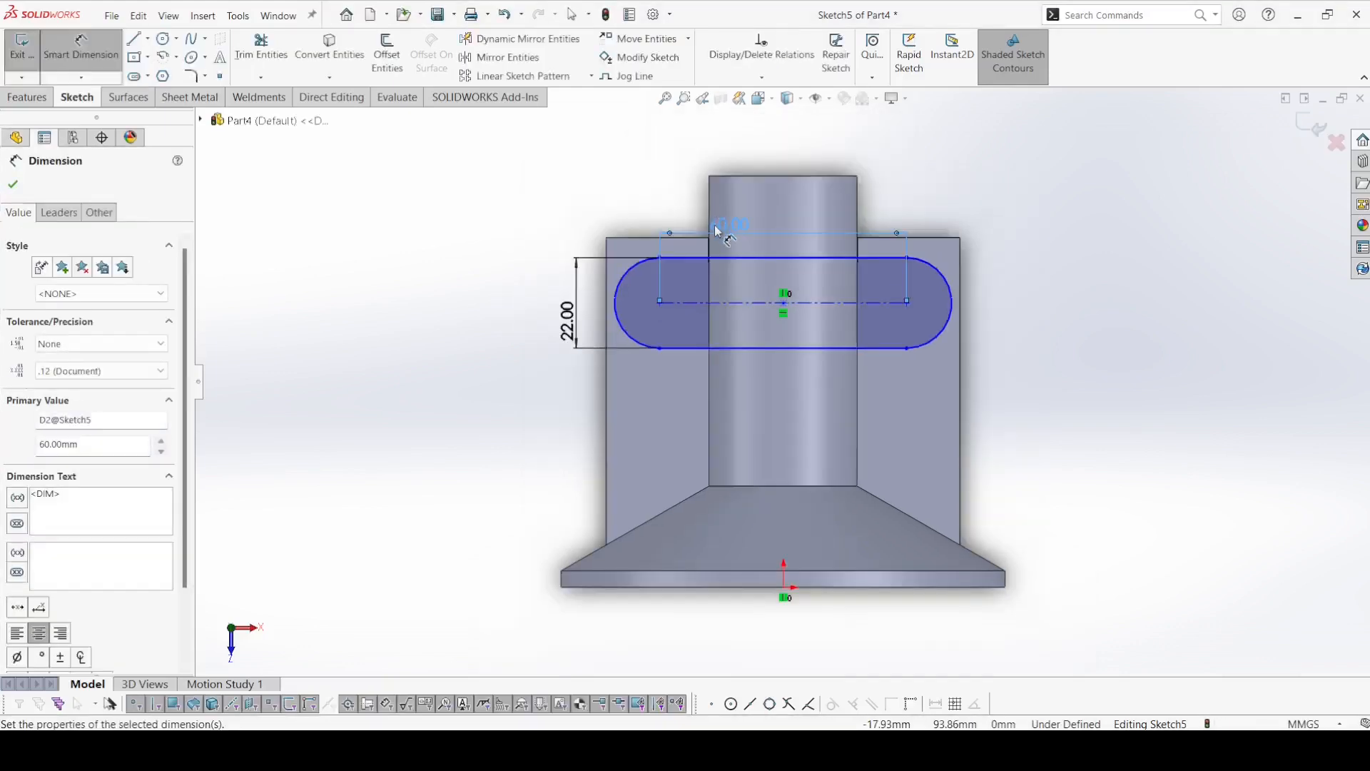
Dimension the slot's centerline 62 mm from the flange's outer face.
{"action": "left_click", "coordinate": [693, 304]}
{"action": "left_click", "coordinate": [703, 587]}
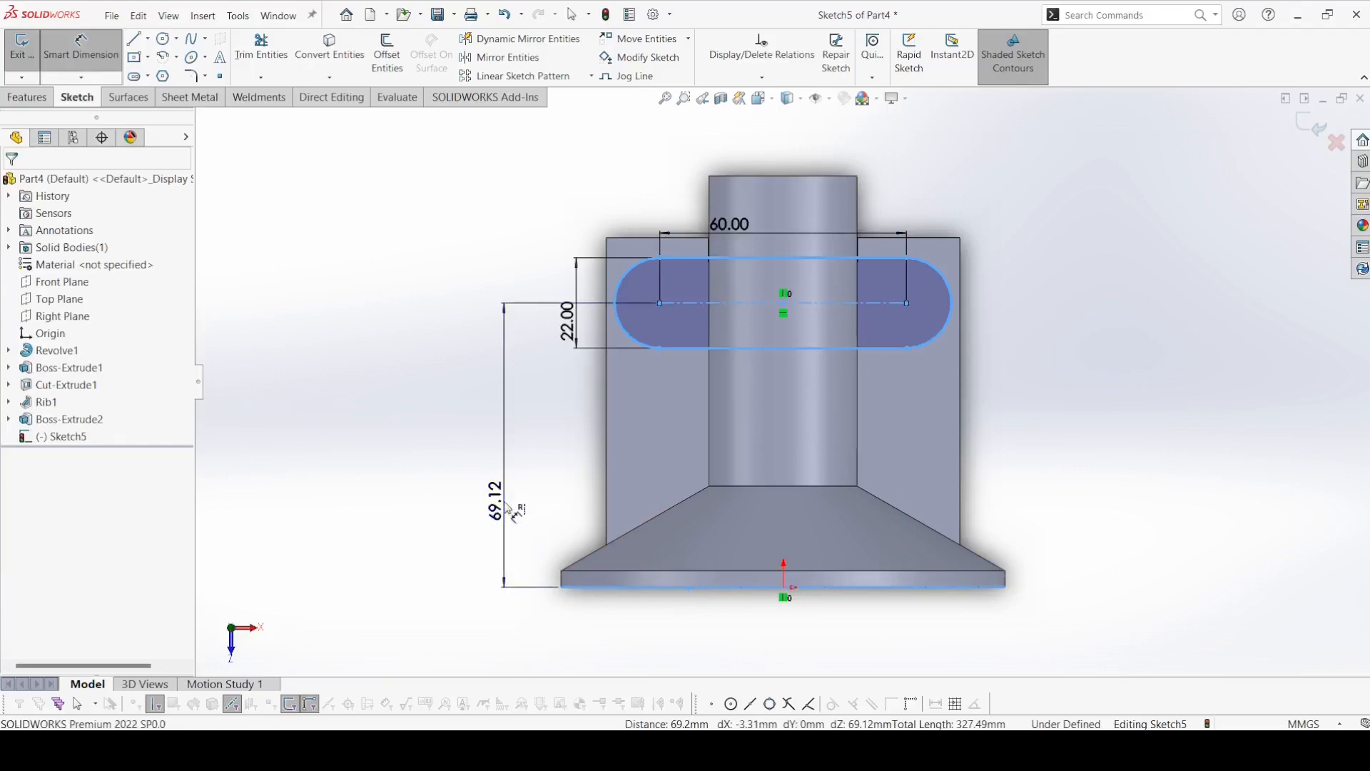
{"action": "left_click", "coordinate": [507, 505]}
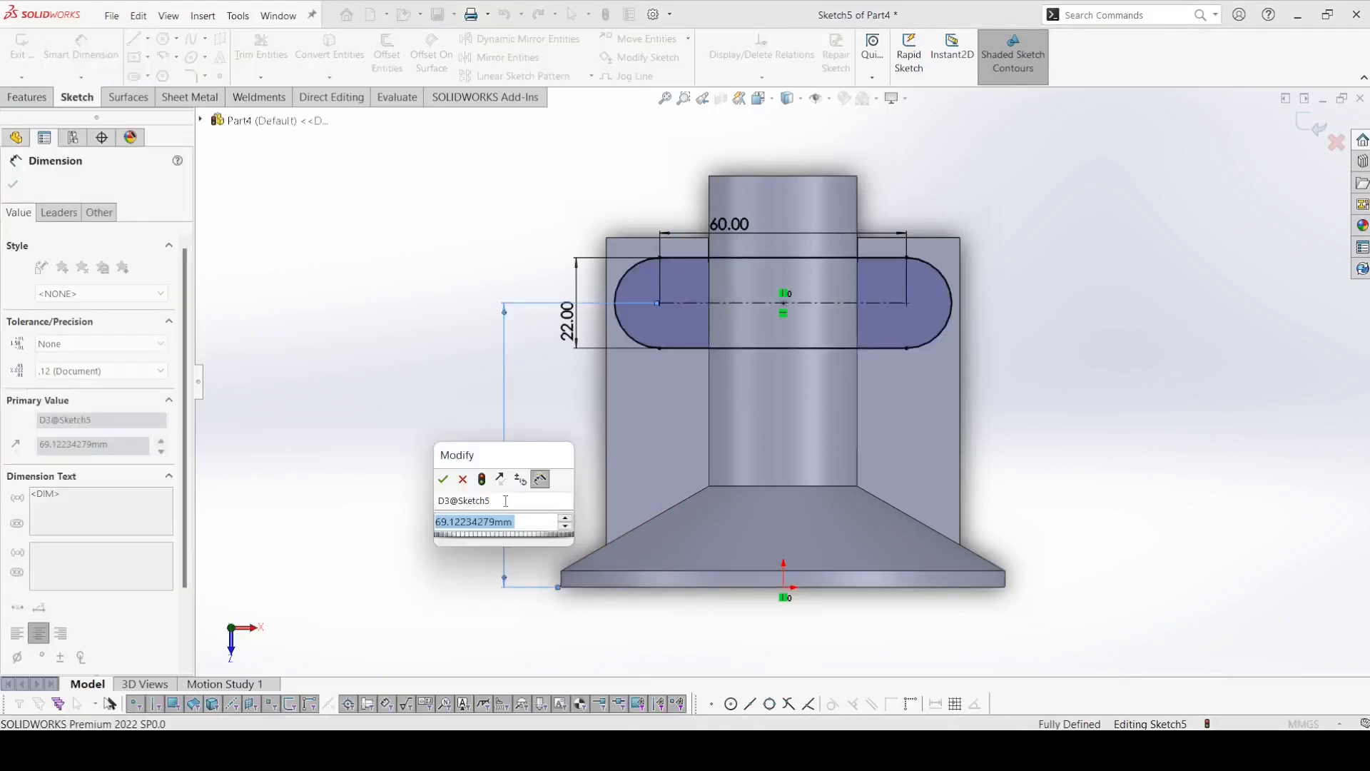
{"action": "type", "text": "62"}
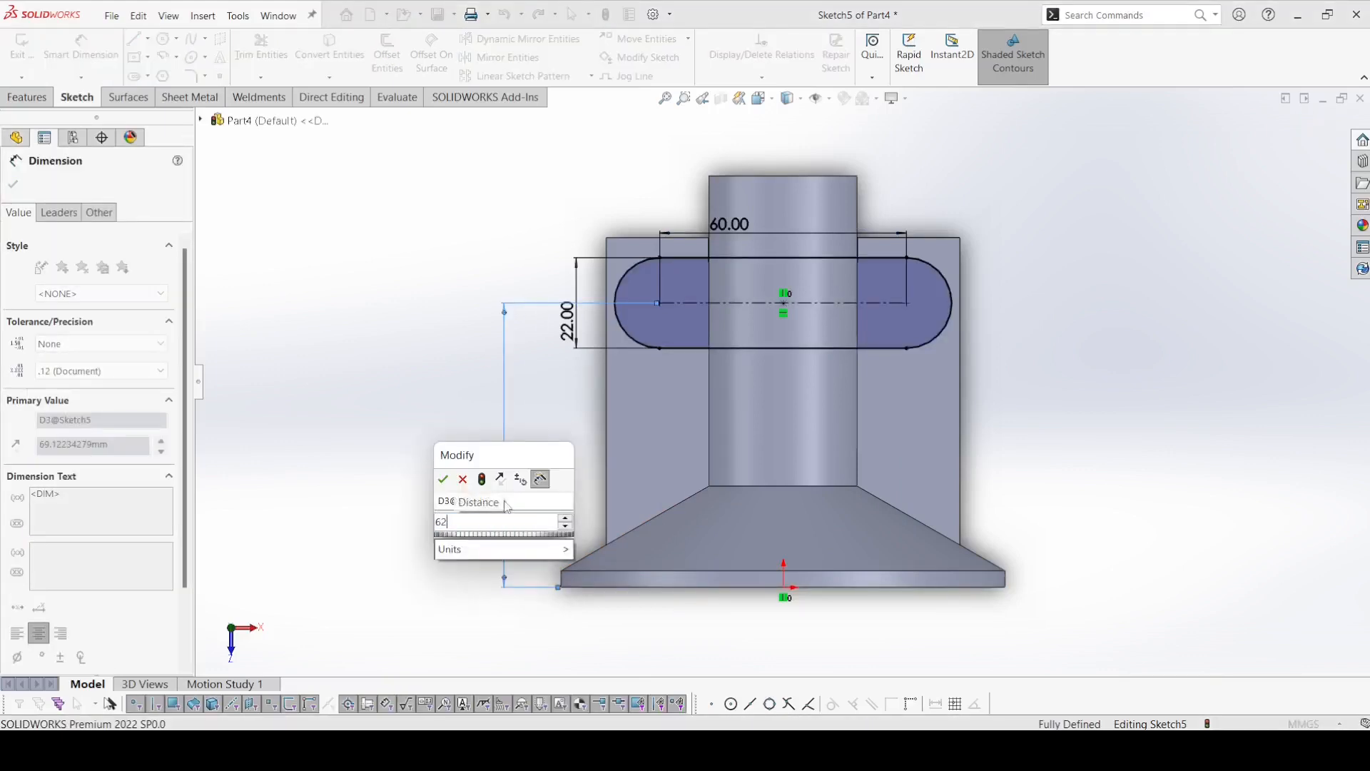
{"action": "key", "text": "Return"}
{"action": "left_click", "coordinate": [11, 180]}
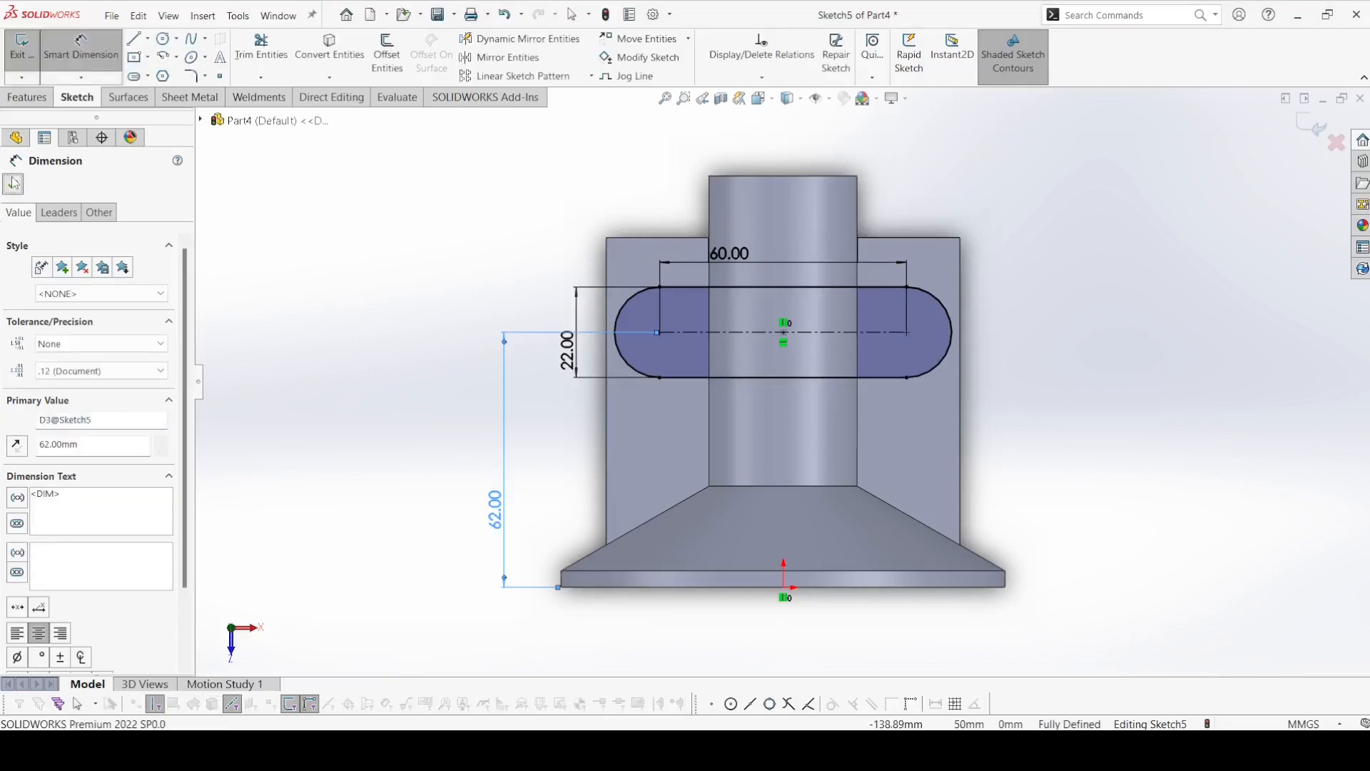
Sketch a circle about 12.4 mm in diameter at each of the slot's arc centers, and make the two circles equal.
{"action": "left_click", "coordinate": [162, 39]}
{"action": "left_click", "coordinate": [659, 332]}
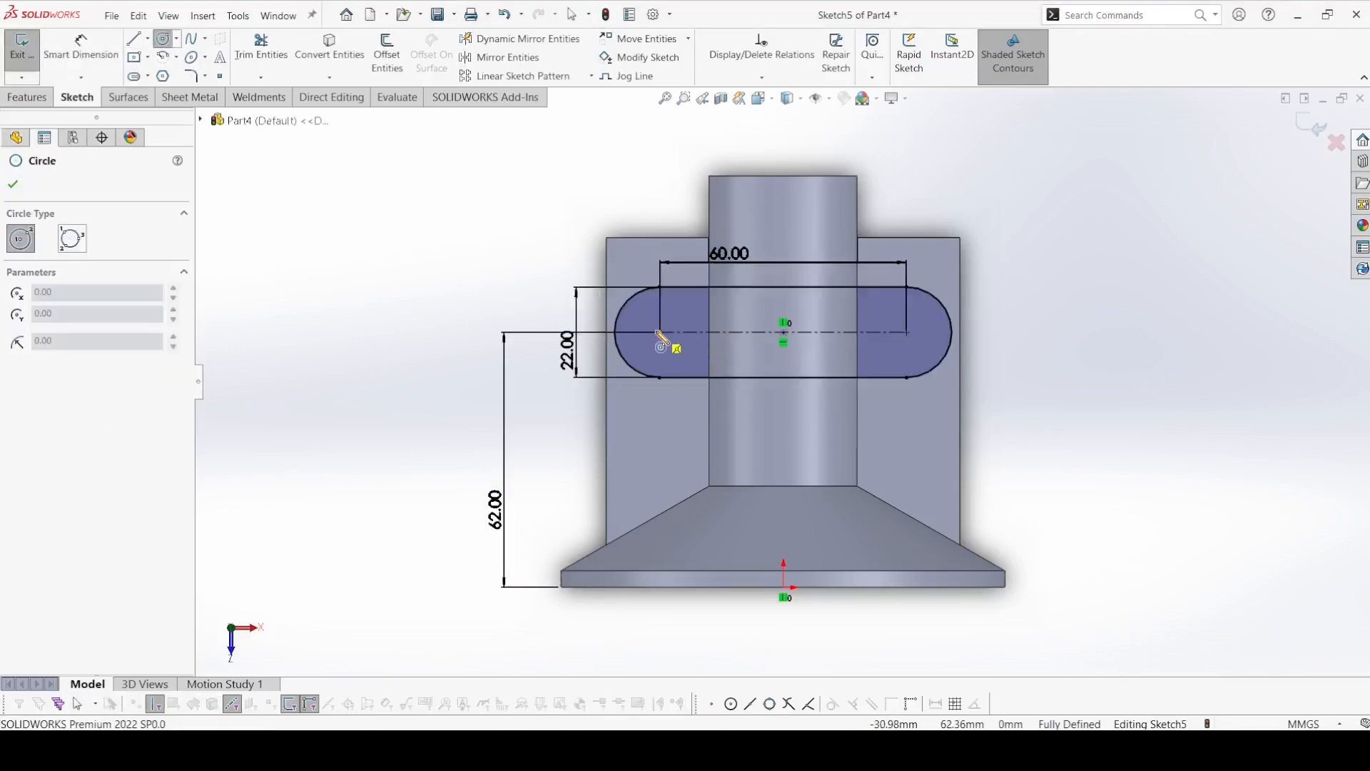
{"action": "left_click", "coordinate": [682, 347]}
{"action": "left_click", "coordinate": [907, 333]}
{"action": "left_click", "coordinate": [925, 341]}
{"action": "key", "text": "Escape"}
{"action": "left_click", "coordinate": [678, 351], "text": "ctrl"}
{"action": "left_click", "coordinate": [782, 289]}
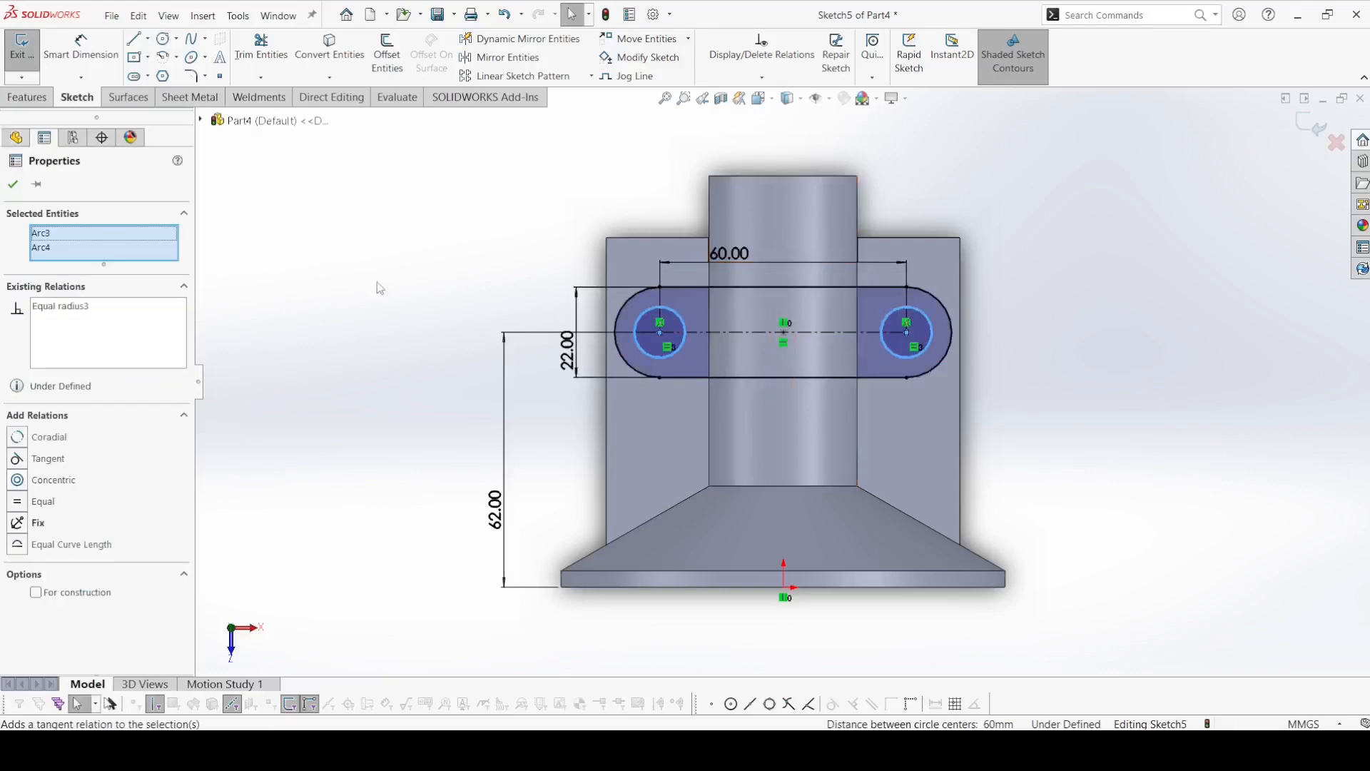
{"action": "left_click", "coordinate": [377, 283]}
Dimension one of the slot's circles to a 9 mm diameter.
{"action": "left_click", "coordinate": [80, 47]}
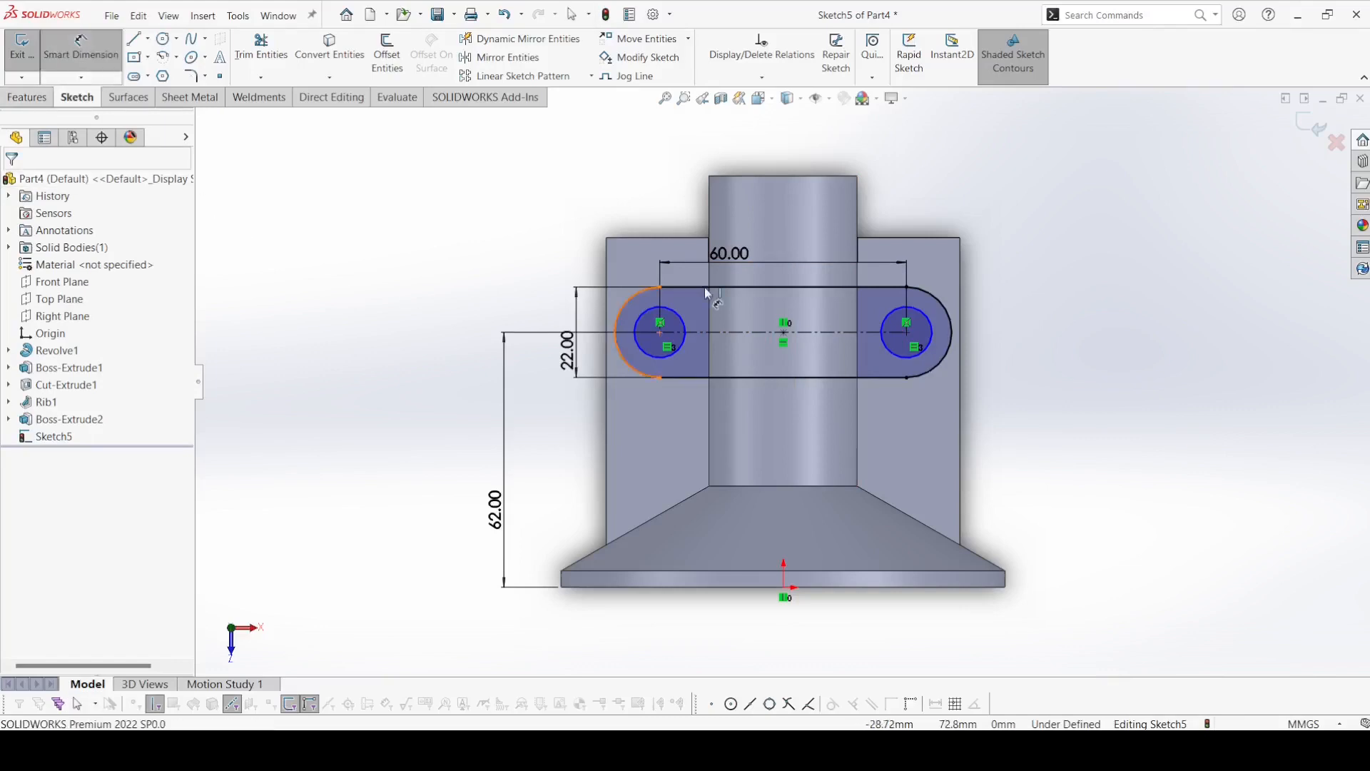
{"action": "left_click", "coordinate": [682, 324]}
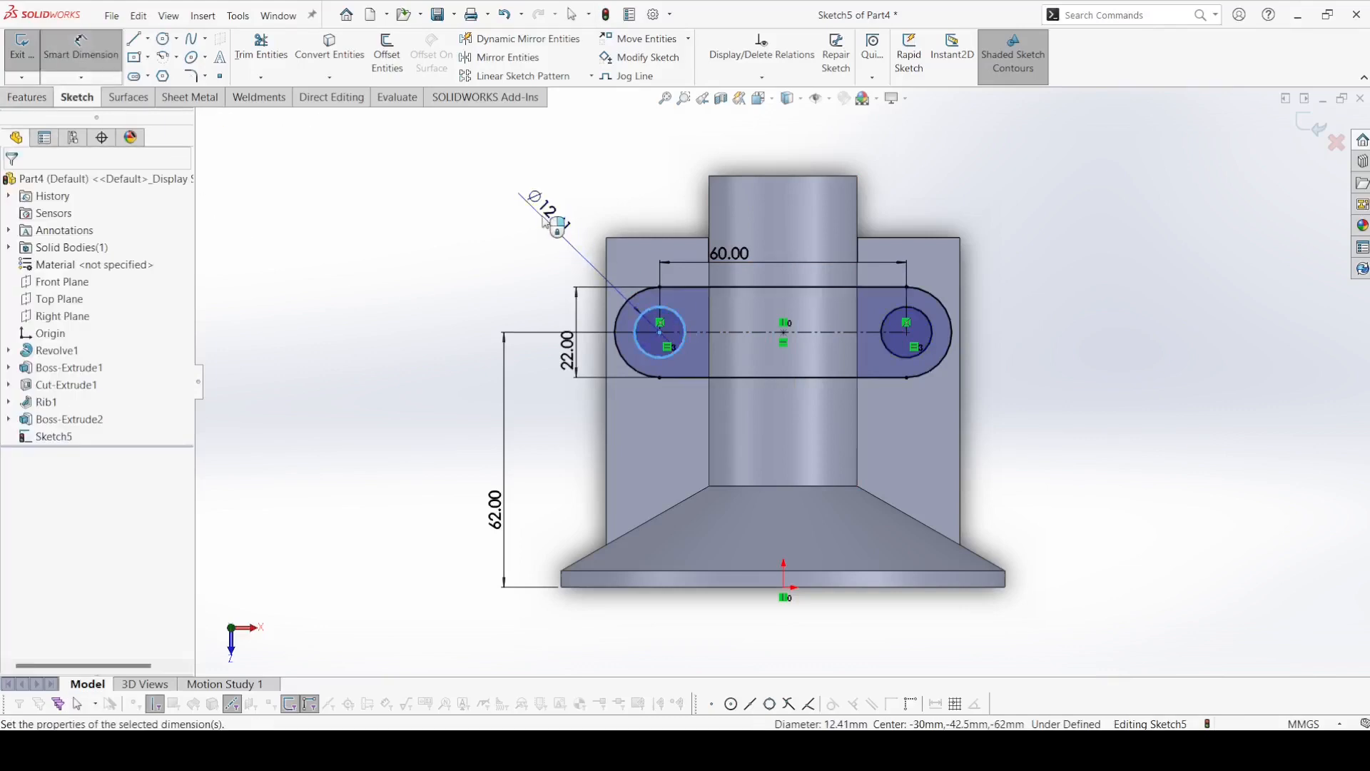
{"action": "left_click", "coordinate": [544, 221]}
{"action": "type", "text": "9"}
{"action": "key", "text": "Return"}
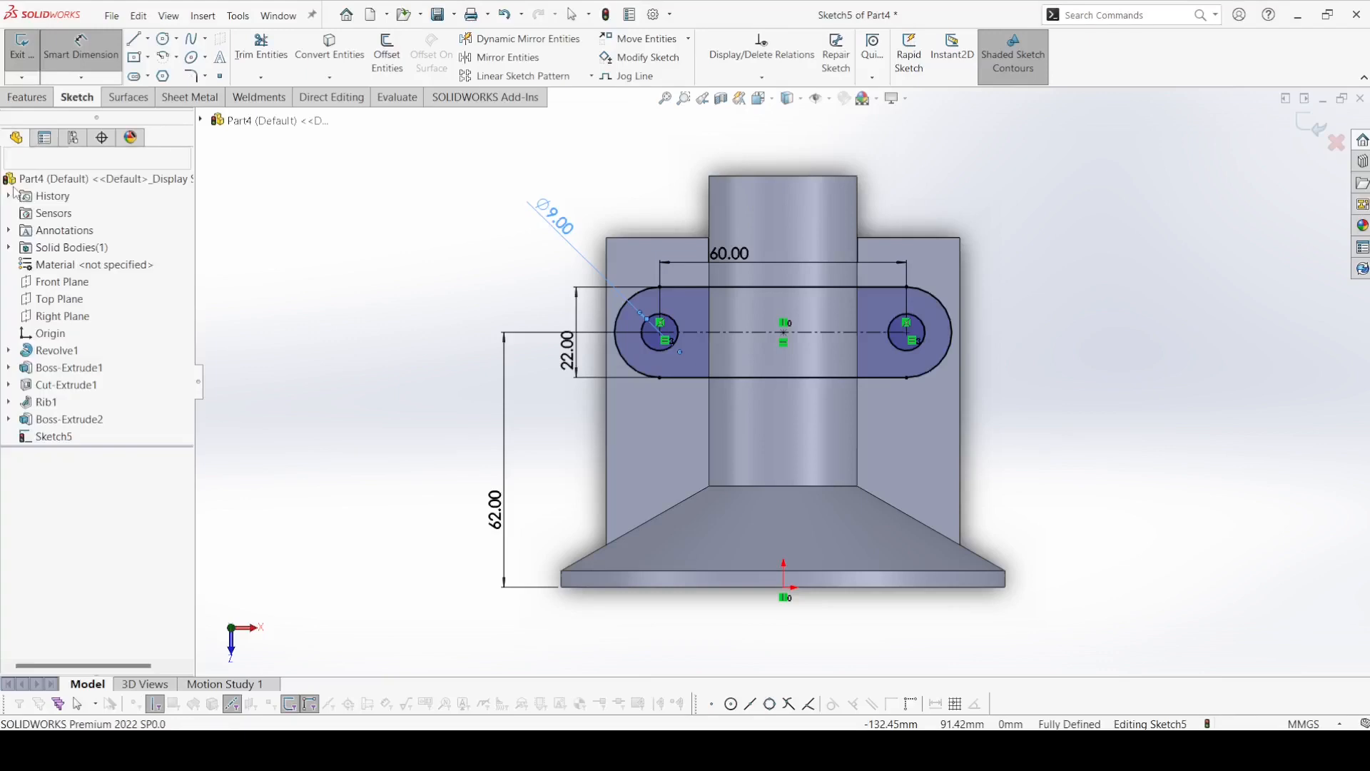
{"action": "key", "text": "Escape"}
Extrude the slot sketch with its two circles as a 6 mm blind boss merged with the body.
{"action": "left_click", "coordinate": [27, 97]}
{"action": "left_click", "coordinate": [29, 55]}
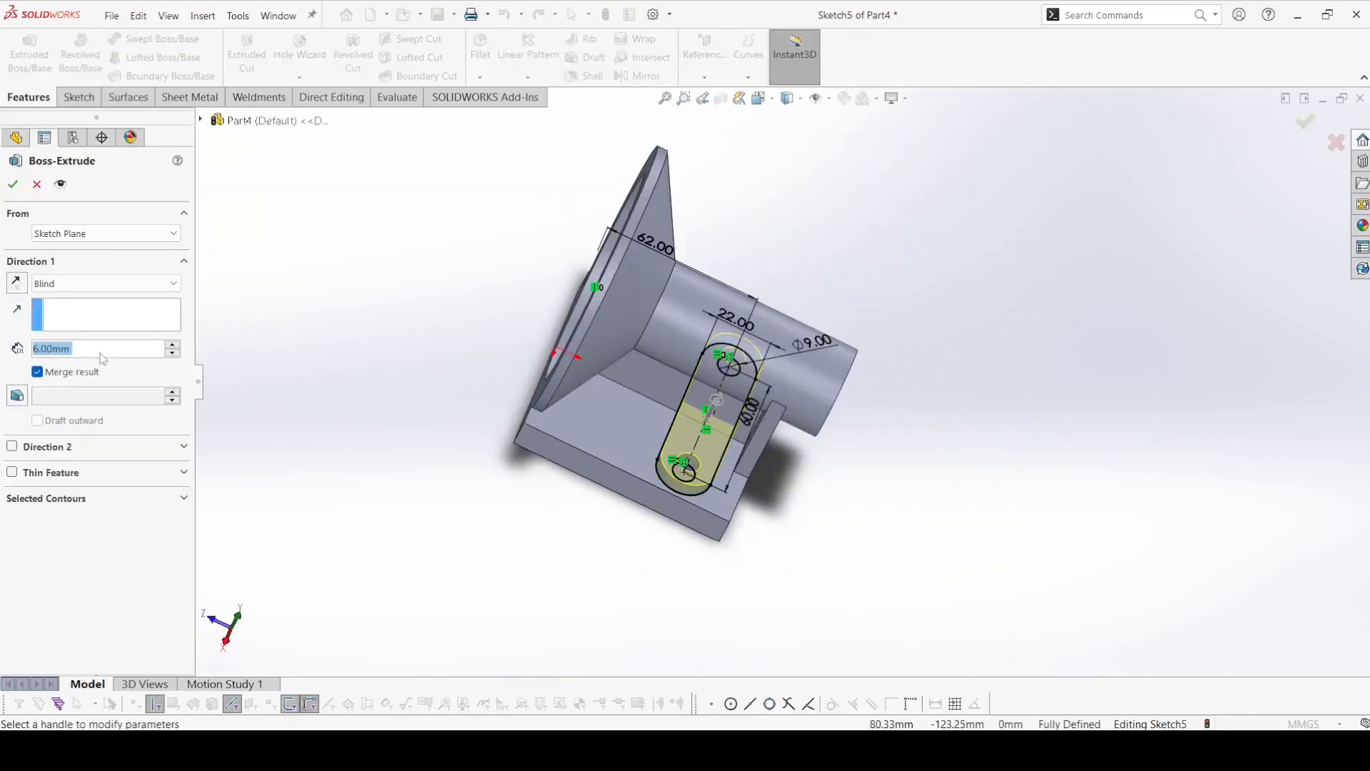
{"action": "middle_click_drag", "start_coordinate": [477, 434], "coordinate": [462, 337]}
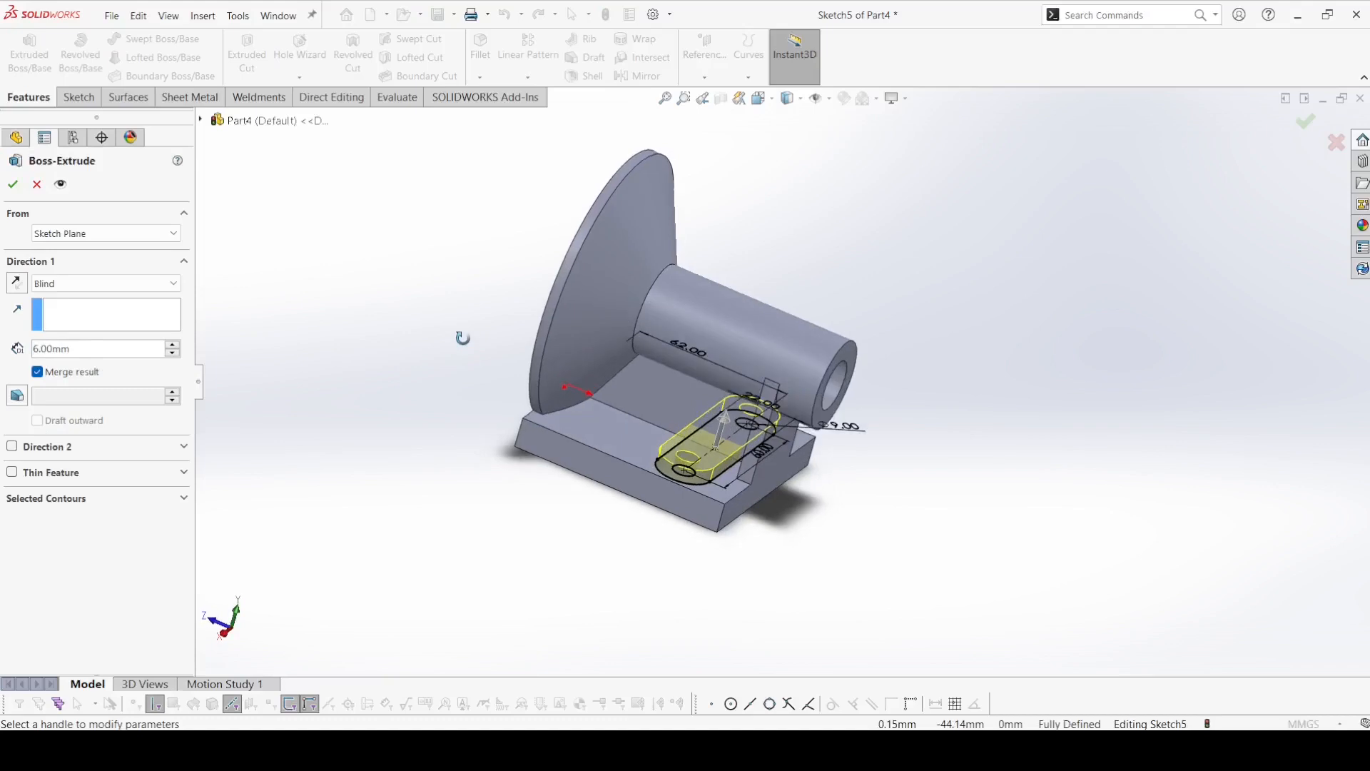
{"action": "left_click", "coordinate": [13, 184]}
Start an extruded cut from the slot boss's sketch and select only its two 9 mm circle regions as contours.
{"action": "middle_click_drag", "start_coordinate": [350, 341], "coordinate": [374, 216]}
{"action": "left_click", "coordinate": [247, 51]}
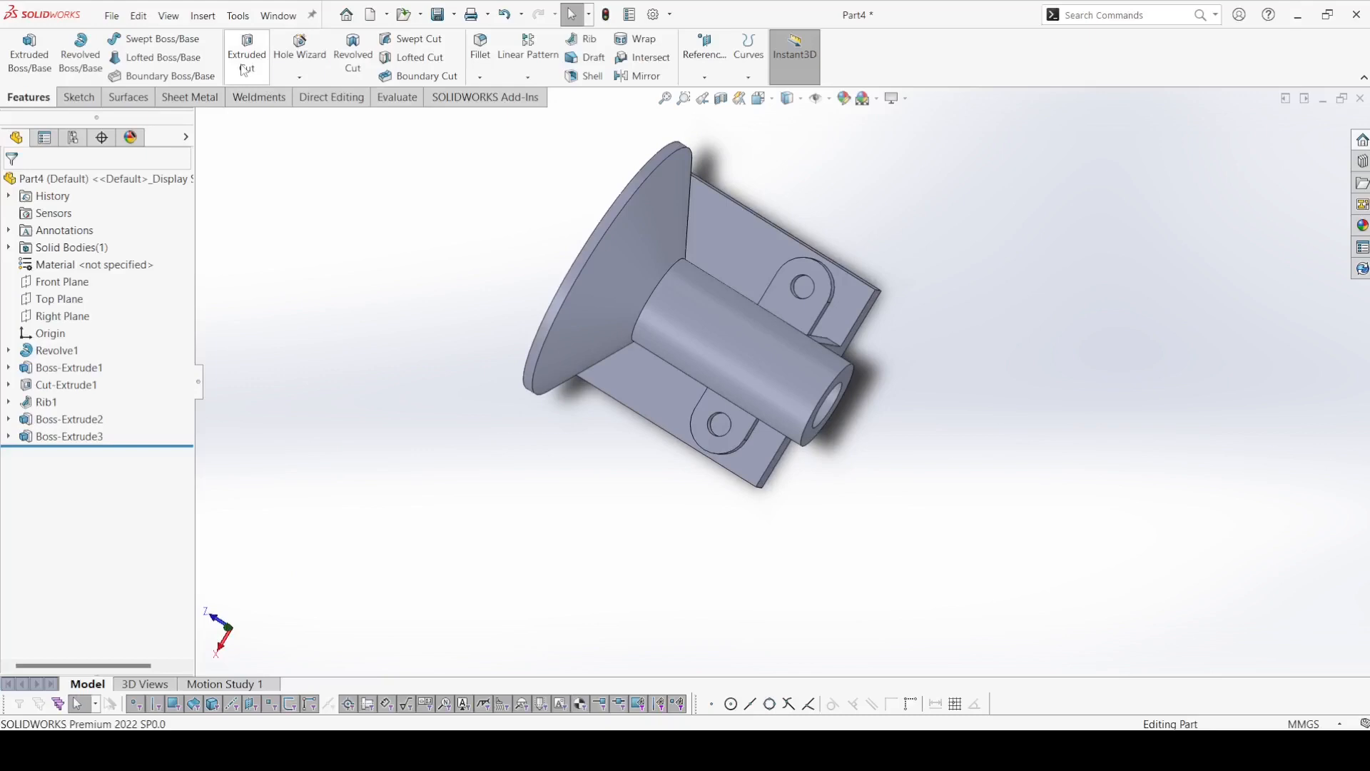
{"action": "left_click", "coordinate": [202, 120]}
{"action": "left_click", "coordinate": [217, 394]}
{"action": "left_click", "coordinate": [269, 412]}
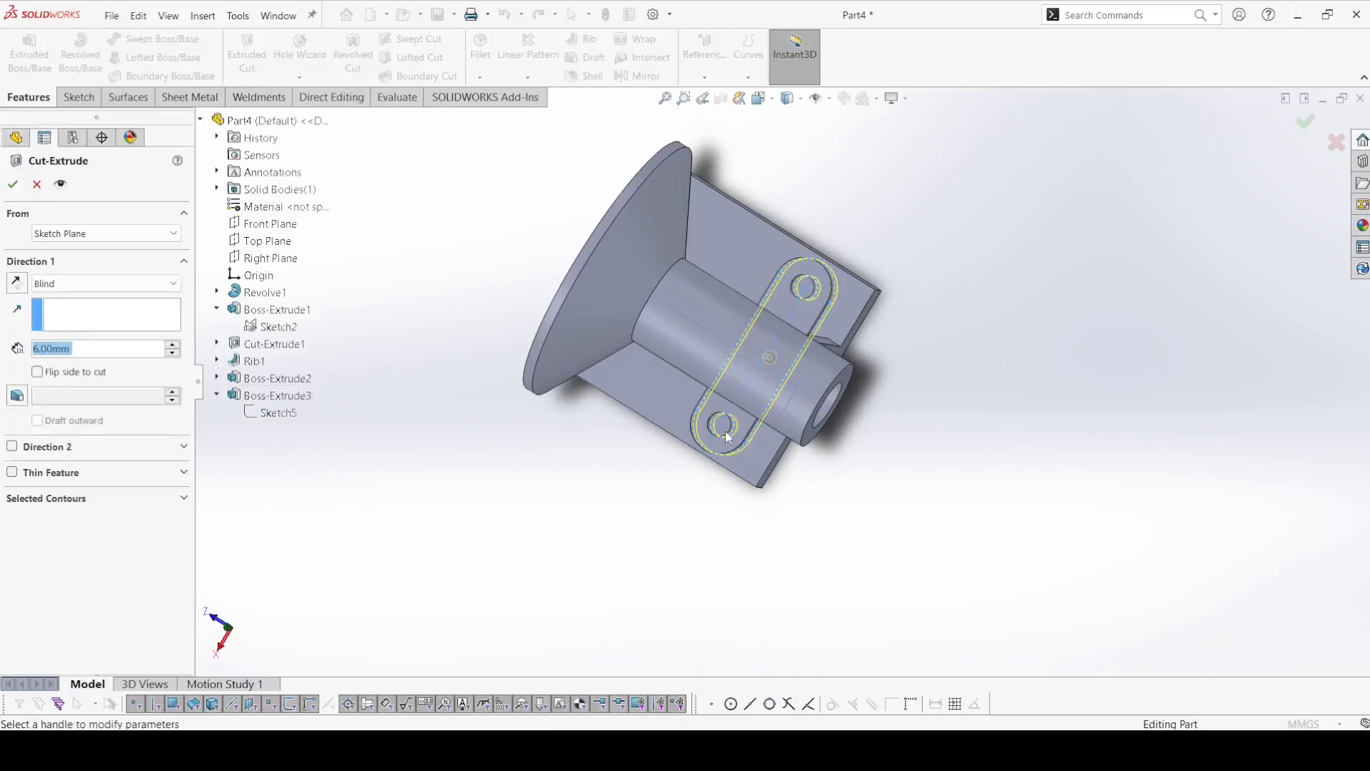
{"action": "scroll", "coordinate": [721, 428], "scroll_direction": "down", "scroll_amount": 5}
{"action": "left_click", "coordinate": [44, 498]}
{"action": "left_click", "coordinate": [61, 521]}
{"action": "right_click", "coordinate": [62, 521]}
{"action": "left_click", "coordinate": [107, 537]}
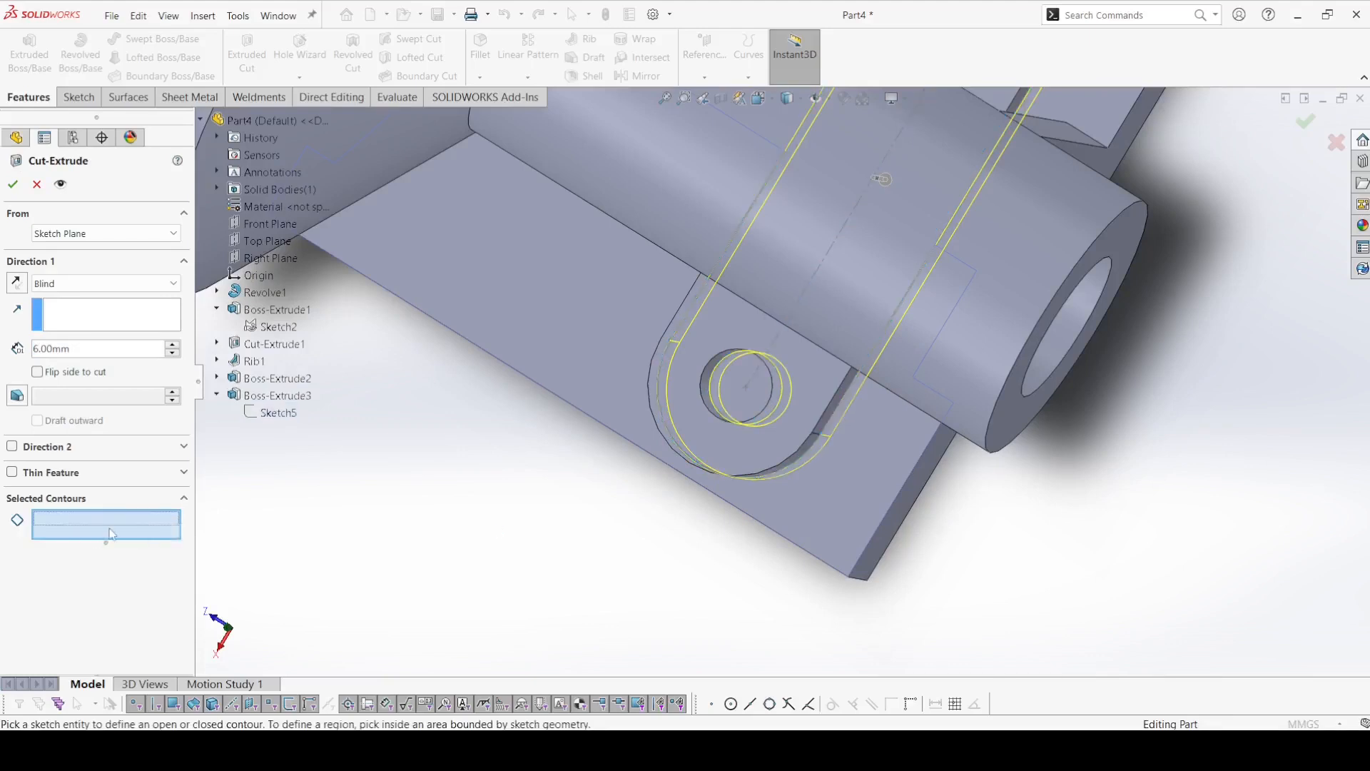
{"action": "left_click", "coordinate": [748, 389]}
{"action": "mouse_move", "coordinate": [748, 388]}
{"action": "middle_mouse_down"}
{"action": "mouse_move", "coordinate": [845, 230]}
{"action": "mouse_move", "coordinate": [884, 195]}
{"action": "middle_mouse_up"}
{"action": "left_click", "coordinate": [892, 178]}
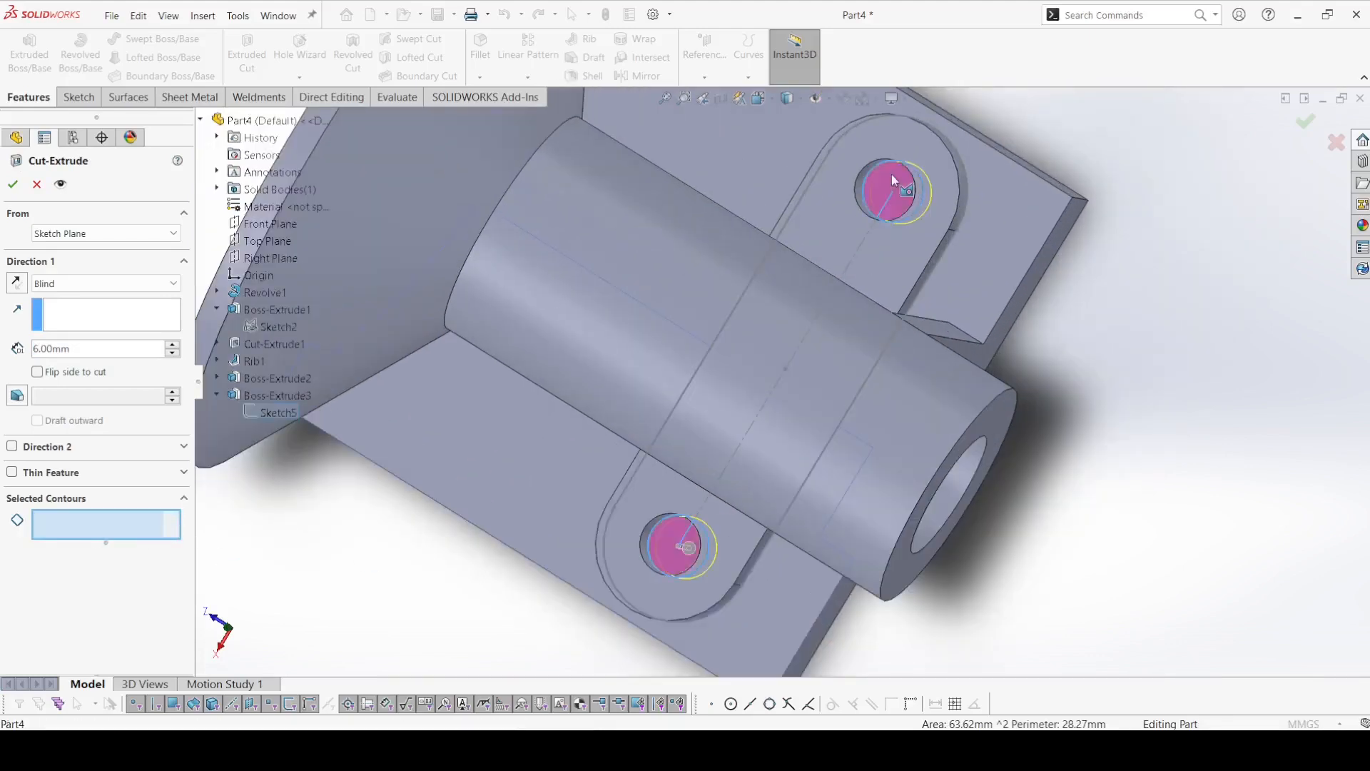
Set the cut's end condition to Up To Next and create the two holes through the base plate.
{"action": "scroll", "coordinate": [789, 280], "scroll_direction": "up", "scroll_amount": 4}
{"action": "middle_click_drag", "start_coordinate": [789, 280], "coordinate": [781, 161]}
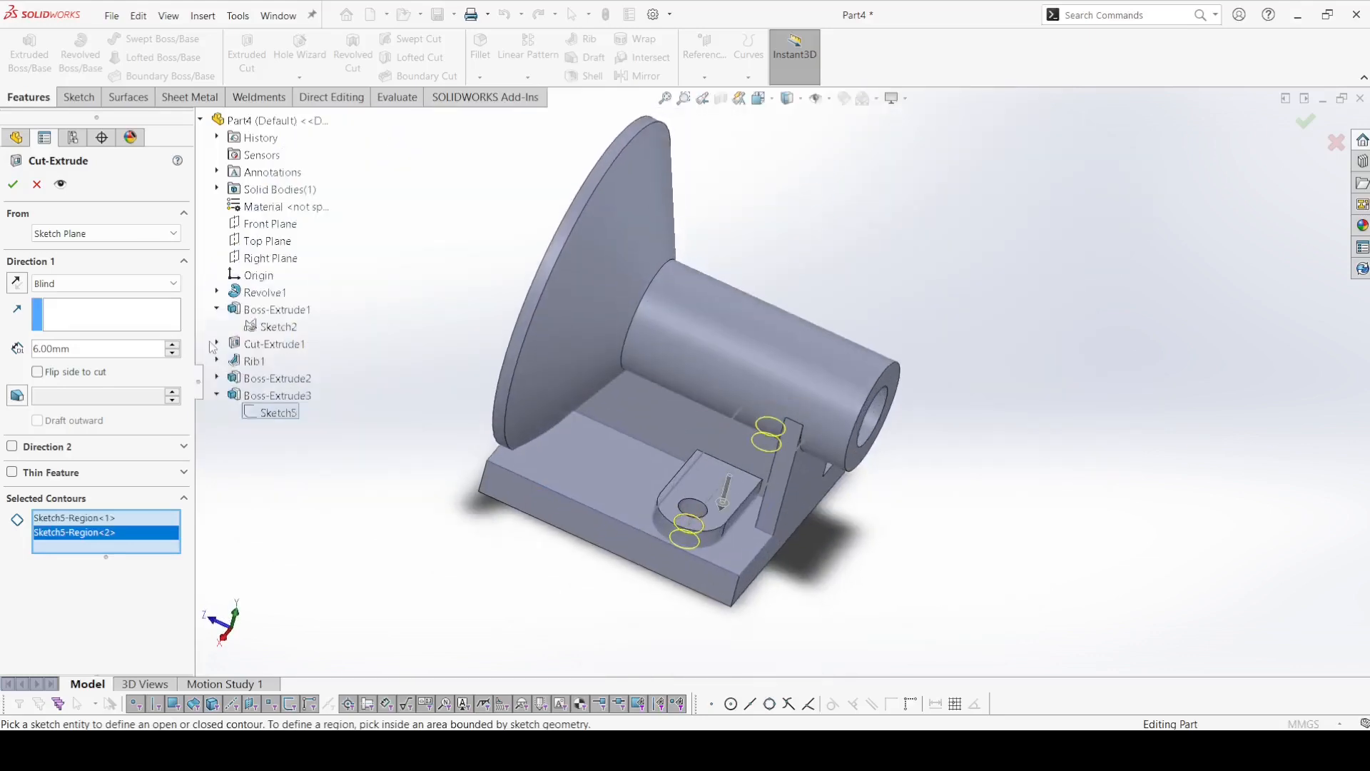
{"action": "left_click", "coordinate": [89, 286]}
{"action": "left_click", "coordinate": [85, 341]}
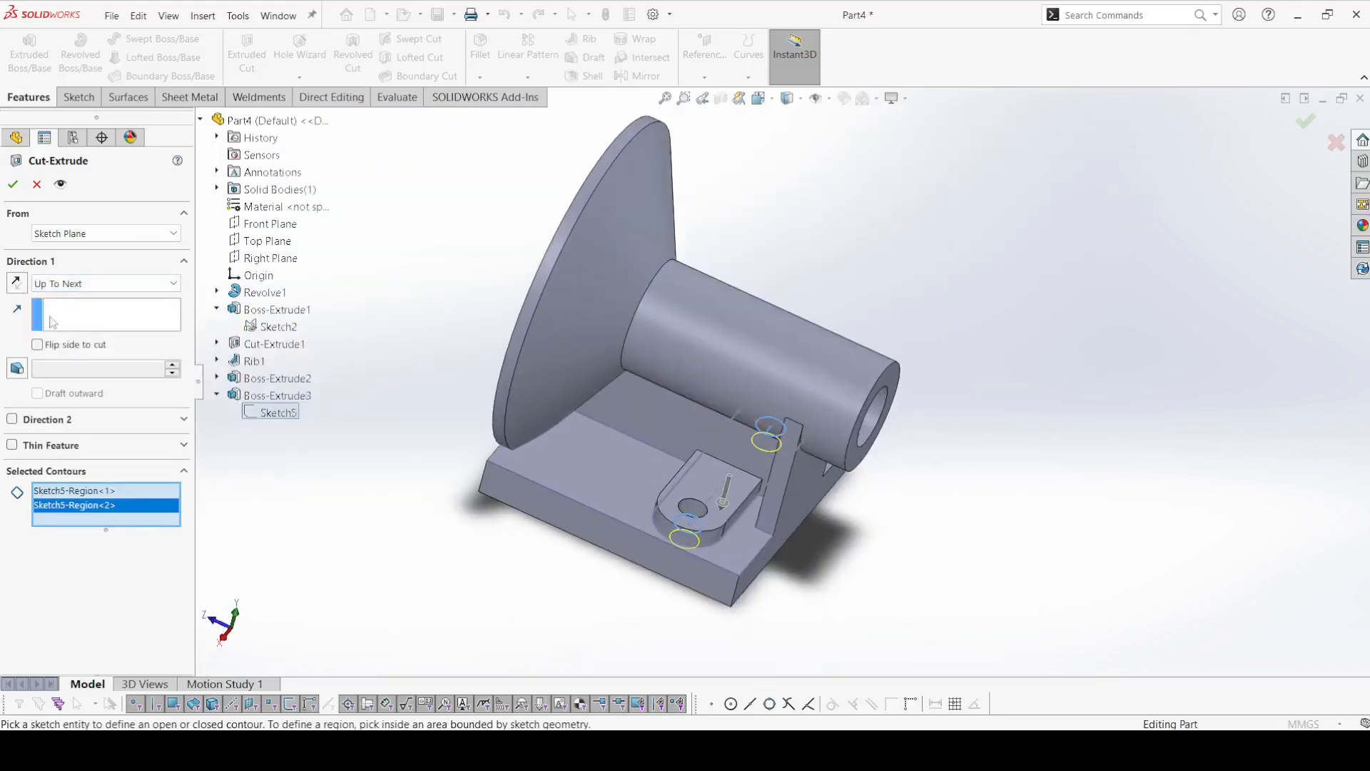
{"action": "left_click", "coordinate": [13, 185]}
{"action": "scroll", "coordinate": [474, 581], "scroll_direction": "up", "scroll_amount": 3}
{"action": "middle_click_drag", "start_coordinate": [474, 581], "coordinate": [478, 494]}
{"action": "scroll", "coordinate": [604, 424], "scroll_direction": "down", "scroll_amount": 4}
{"action": "middle_click_drag", "start_coordinate": [676, 384], "coordinate": [492, 459]}
{"action": "scroll", "coordinate": [491, 458], "scroll_direction": "up", "scroll_amount": 3}
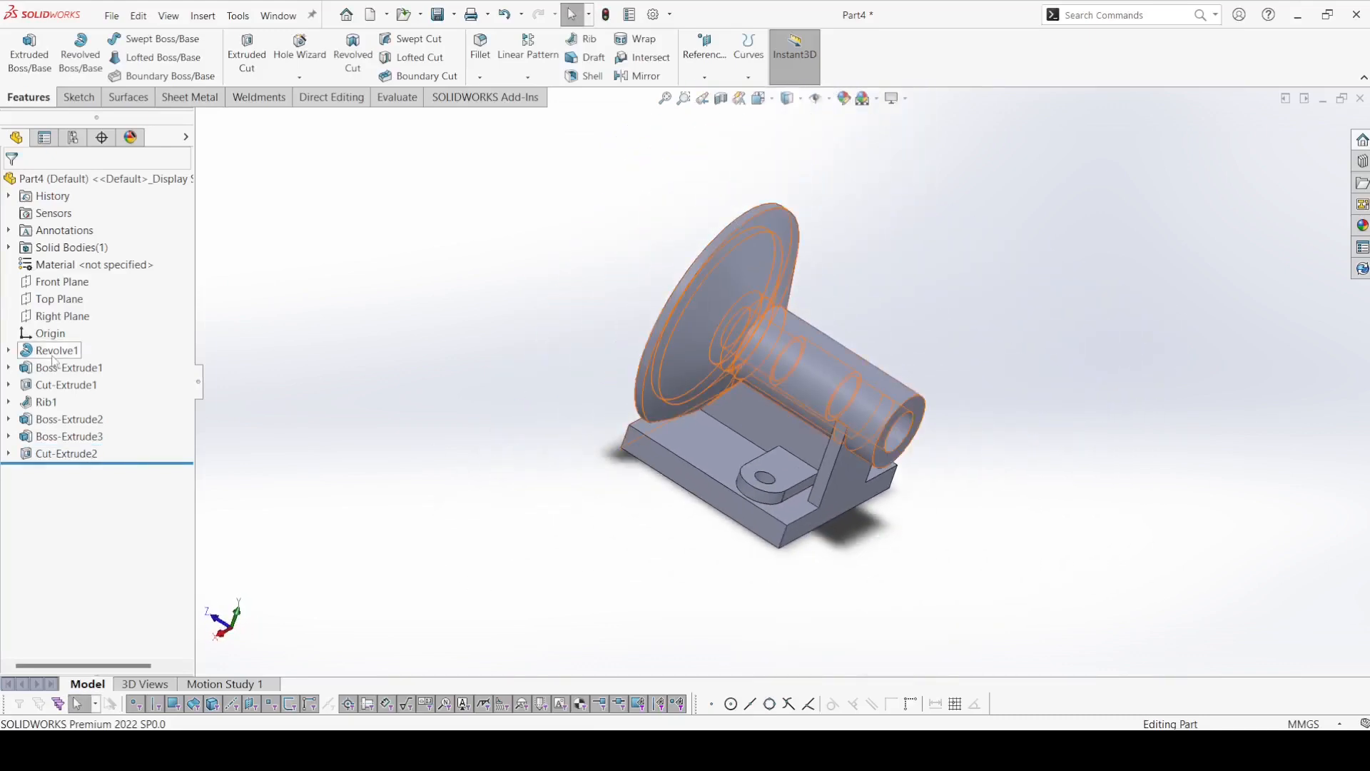
{"action": "left_click", "coordinate": [727, 457]}
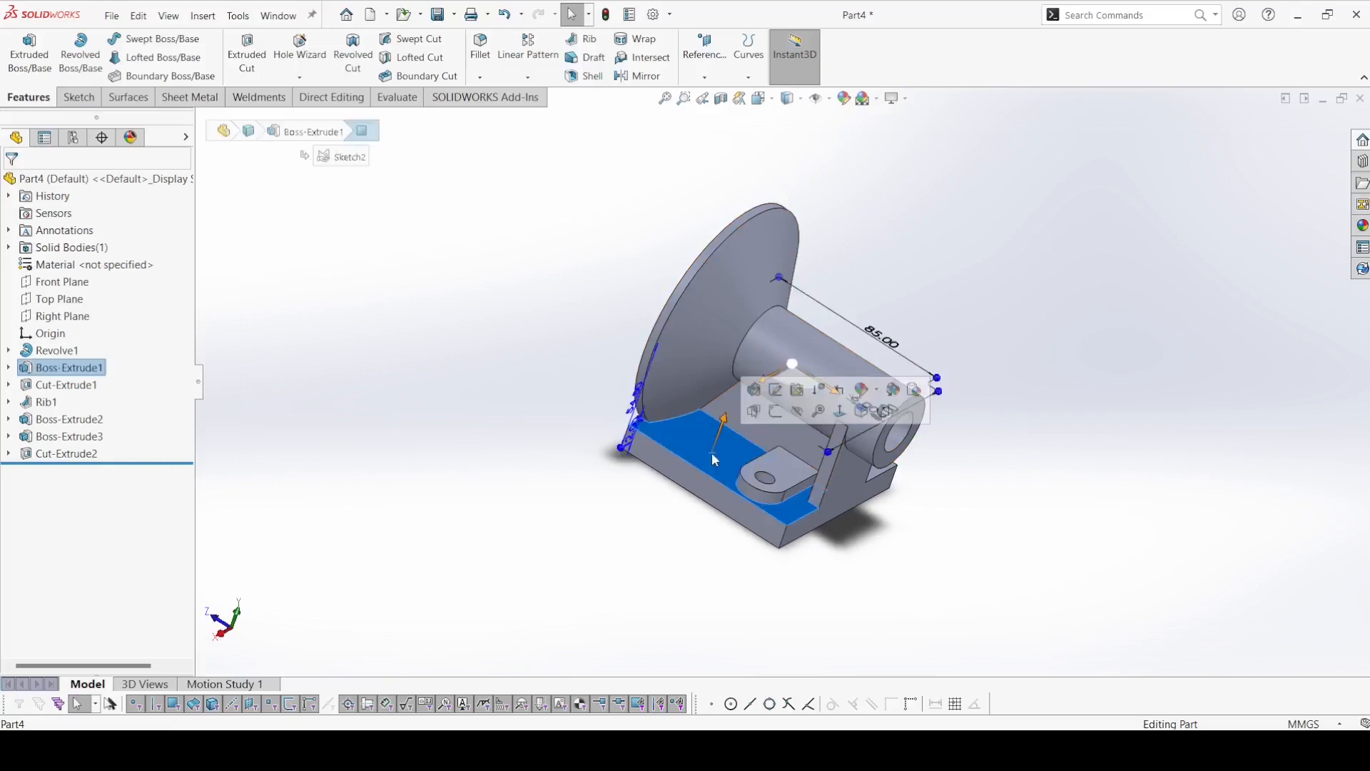
{"action": "left_click", "coordinate": [327, 314]}
On the Top Plane, sketch a straight slot along the shaft axis, about 21.5 mm between arc centers and 13.9 mm wide.
{"action": "left_click", "coordinate": [44, 311]}
{"action": "left_click", "coordinate": [45, 300]}
{"action": "left_click", "coordinate": [50, 280]}
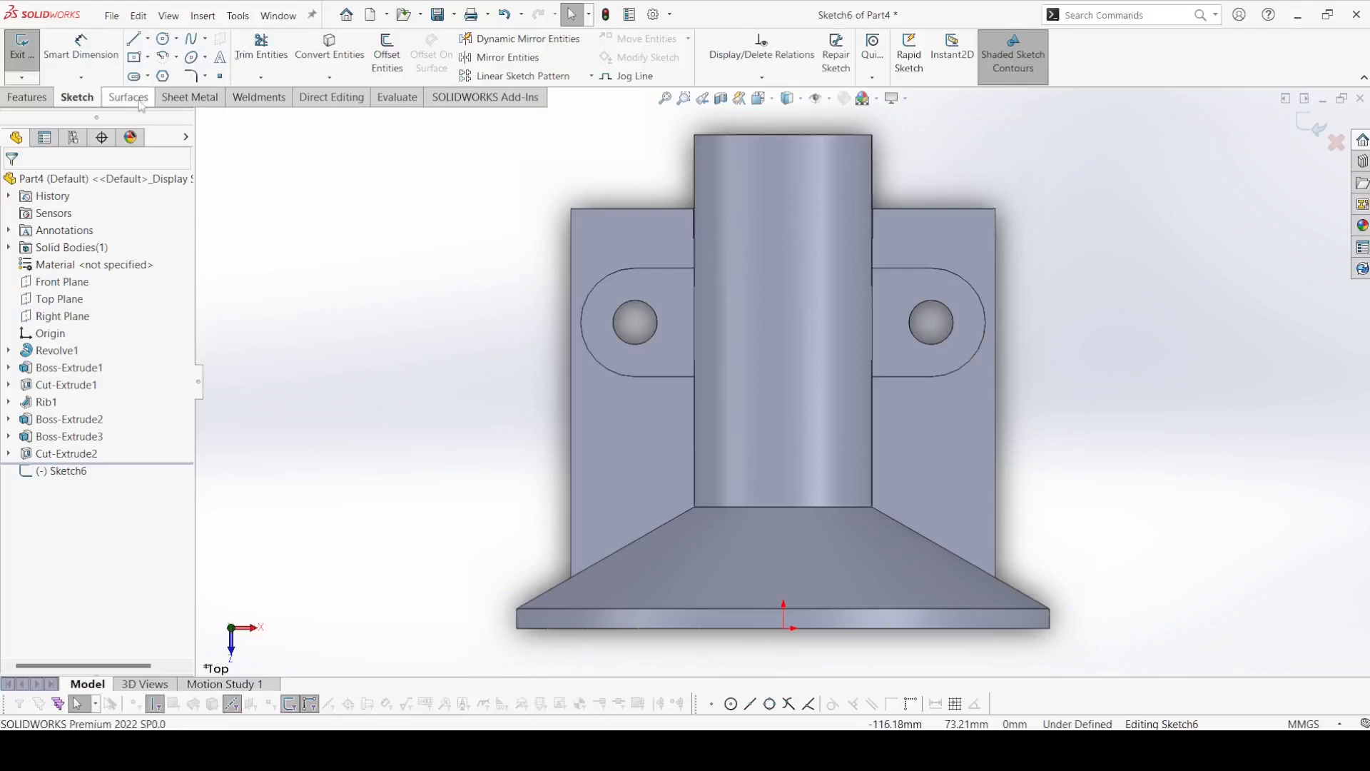
{"action": "left_click", "coordinate": [132, 77]}
{"action": "left_click", "coordinate": [148, 76]}
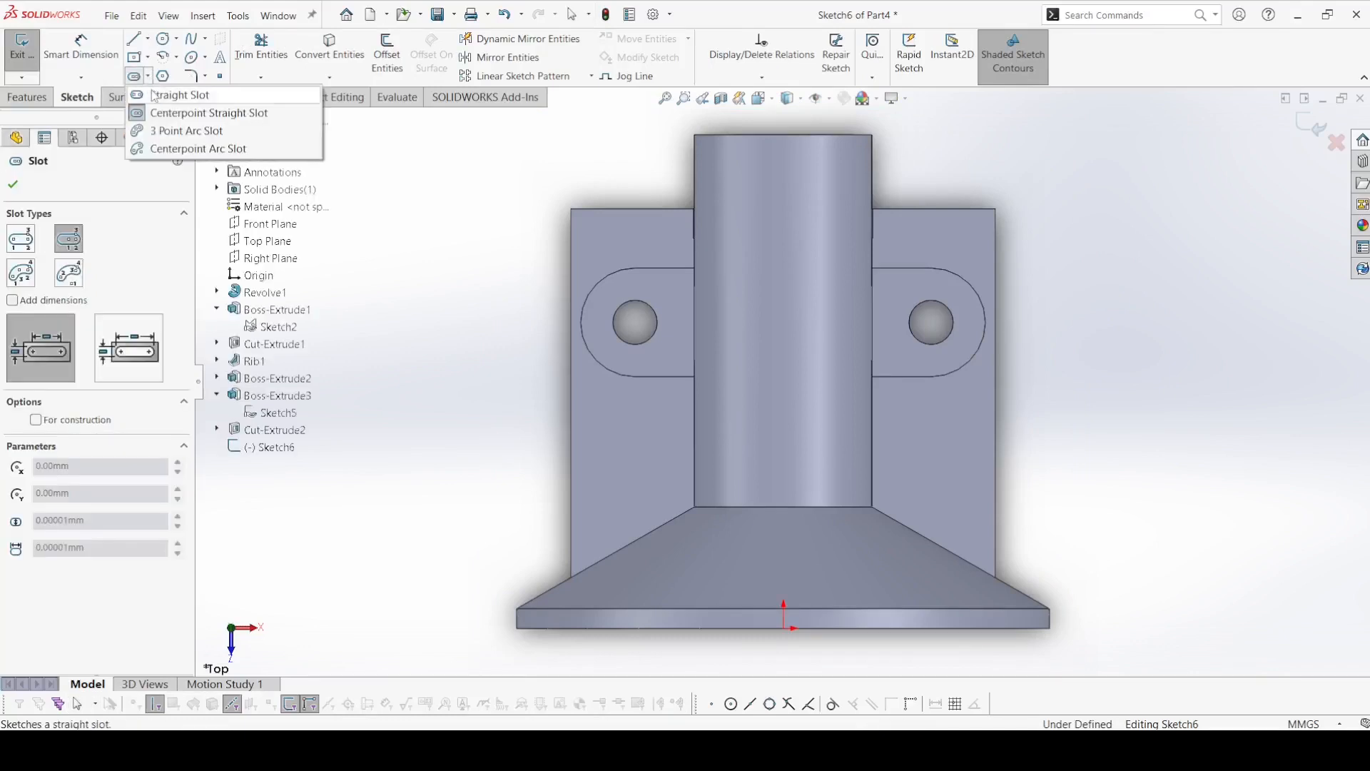
{"action": "left_click", "coordinate": [150, 93]}
{"action": "left_click", "coordinate": [784, 536]}
{"action": "left_click", "coordinate": [817, 536]}
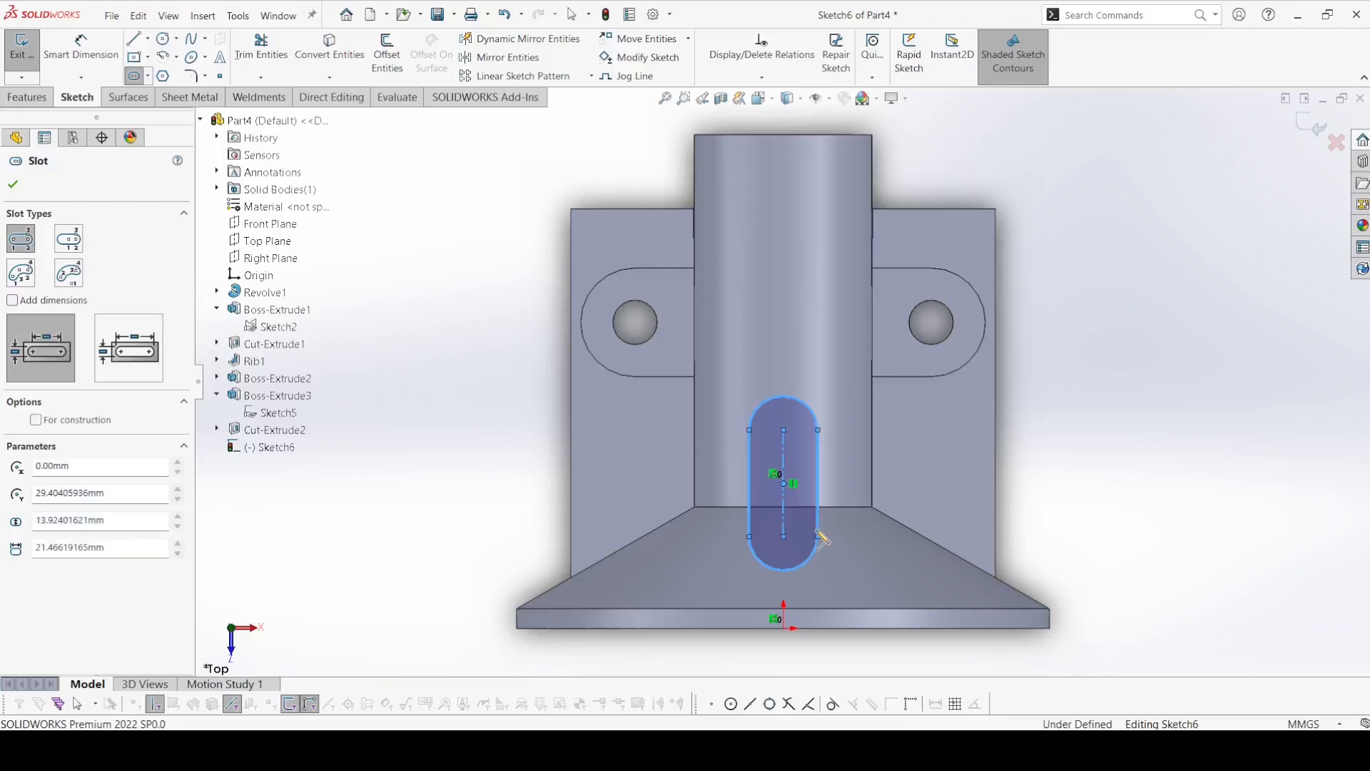
Dimension the slot's arc center farther from the flange 29 mm from the flange's outer face.
{"action": "left_click", "coordinate": [69, 72]}
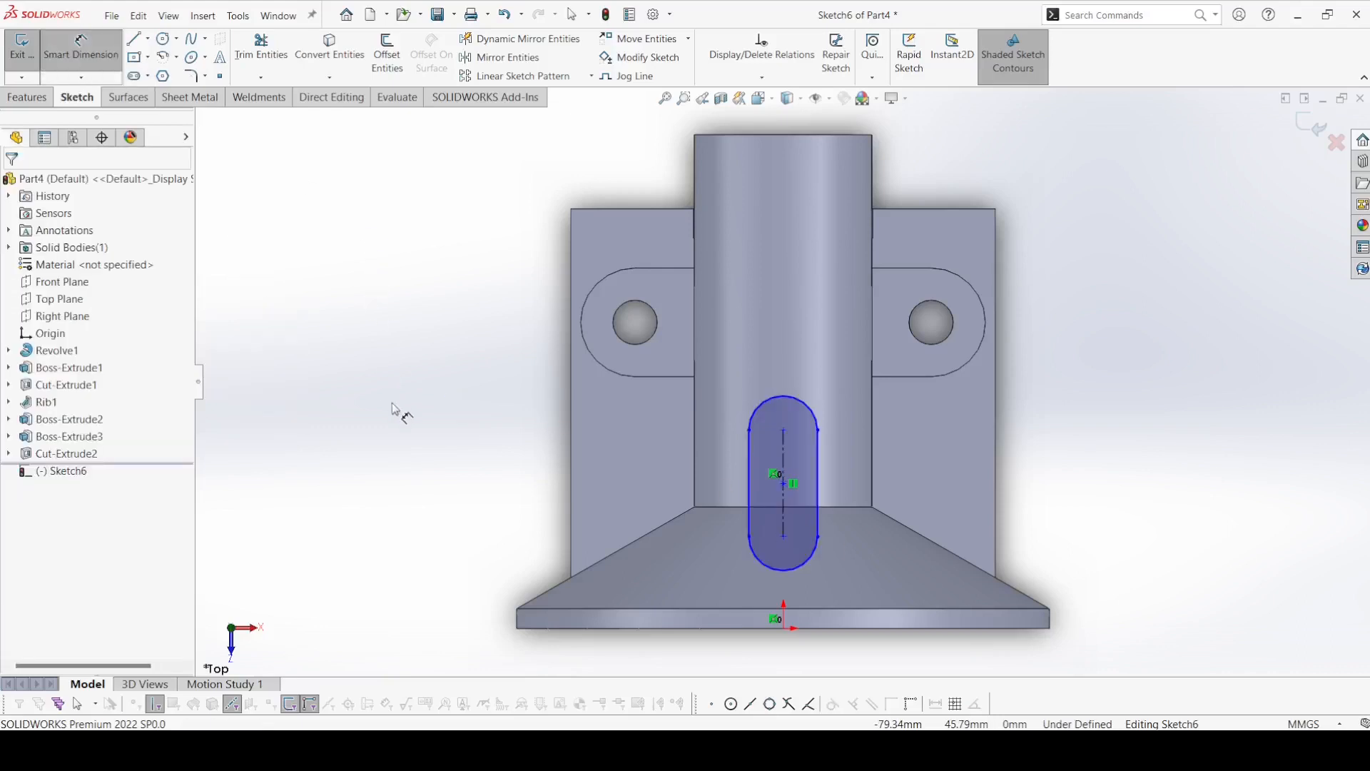
{"action": "key", "text": "Escape"}
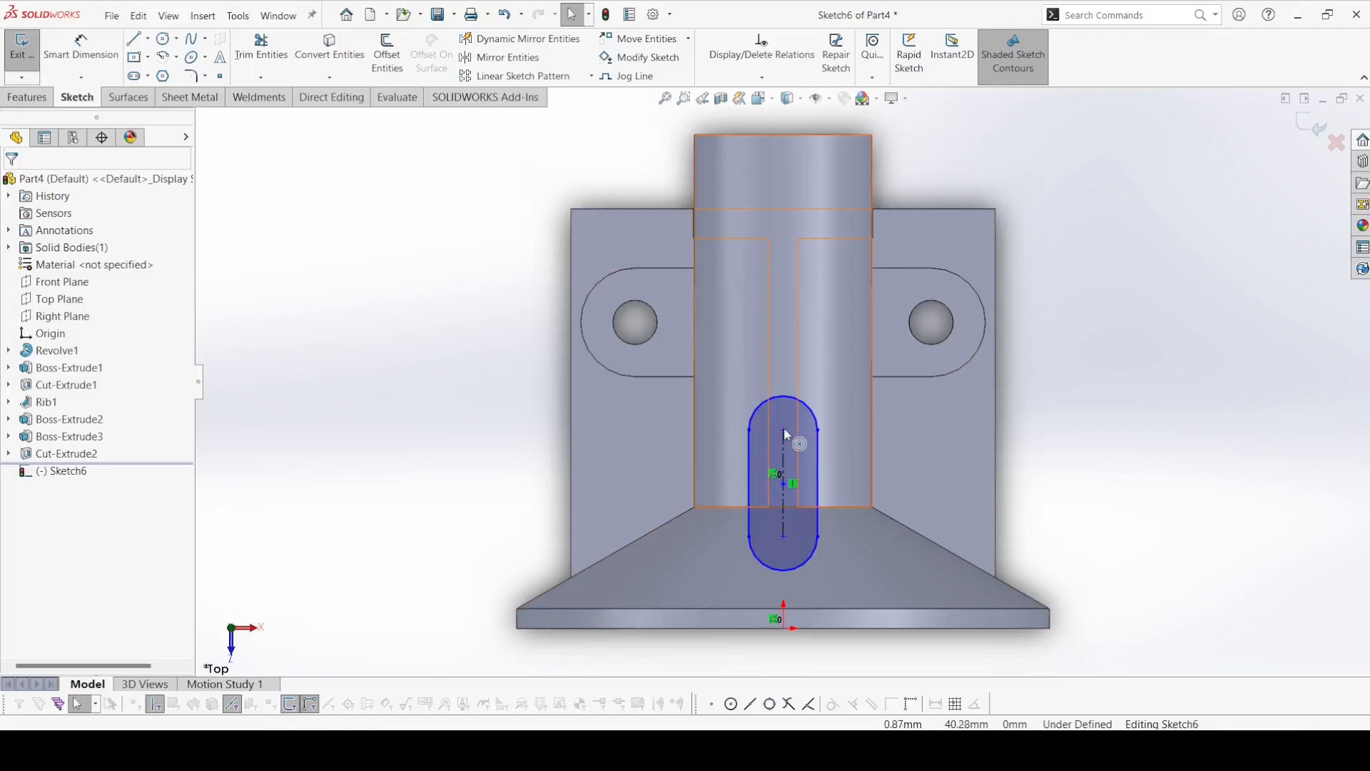
{"action": "left_click", "coordinate": [62, 49]}
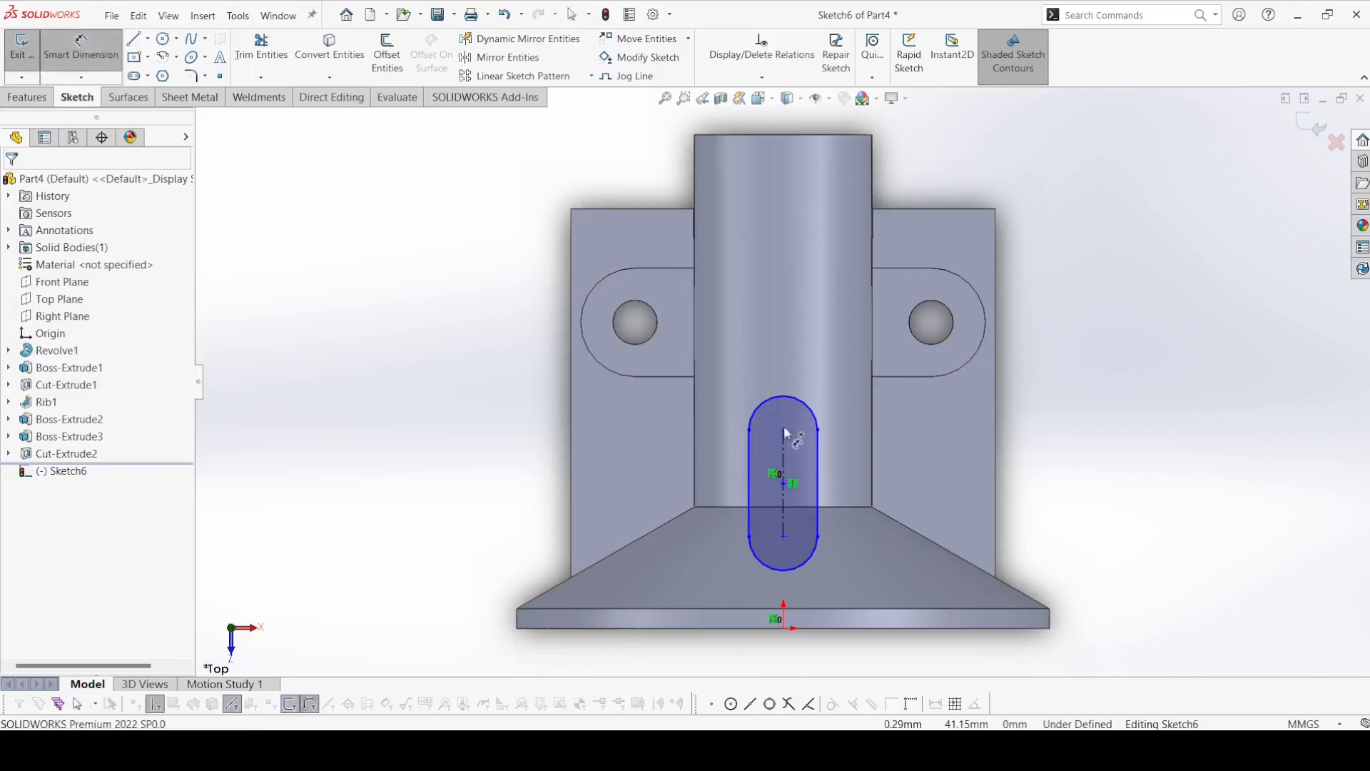
{"action": "left_click", "coordinate": [789, 439]}
{"action": "left_click", "coordinate": [698, 629]}
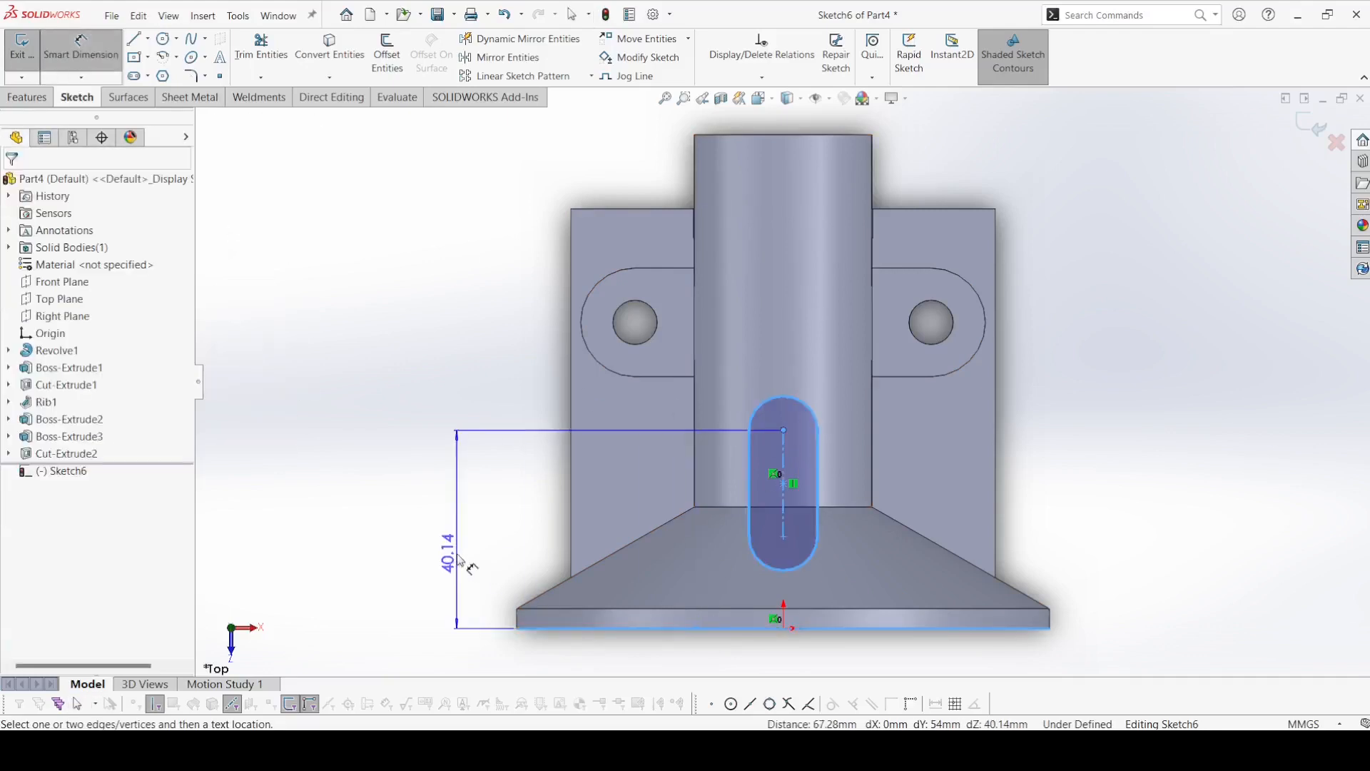
{"action": "left_click", "coordinate": [456, 560]}
{"action": "type", "text": "29"}
{"action": "key", "text": "Return"}
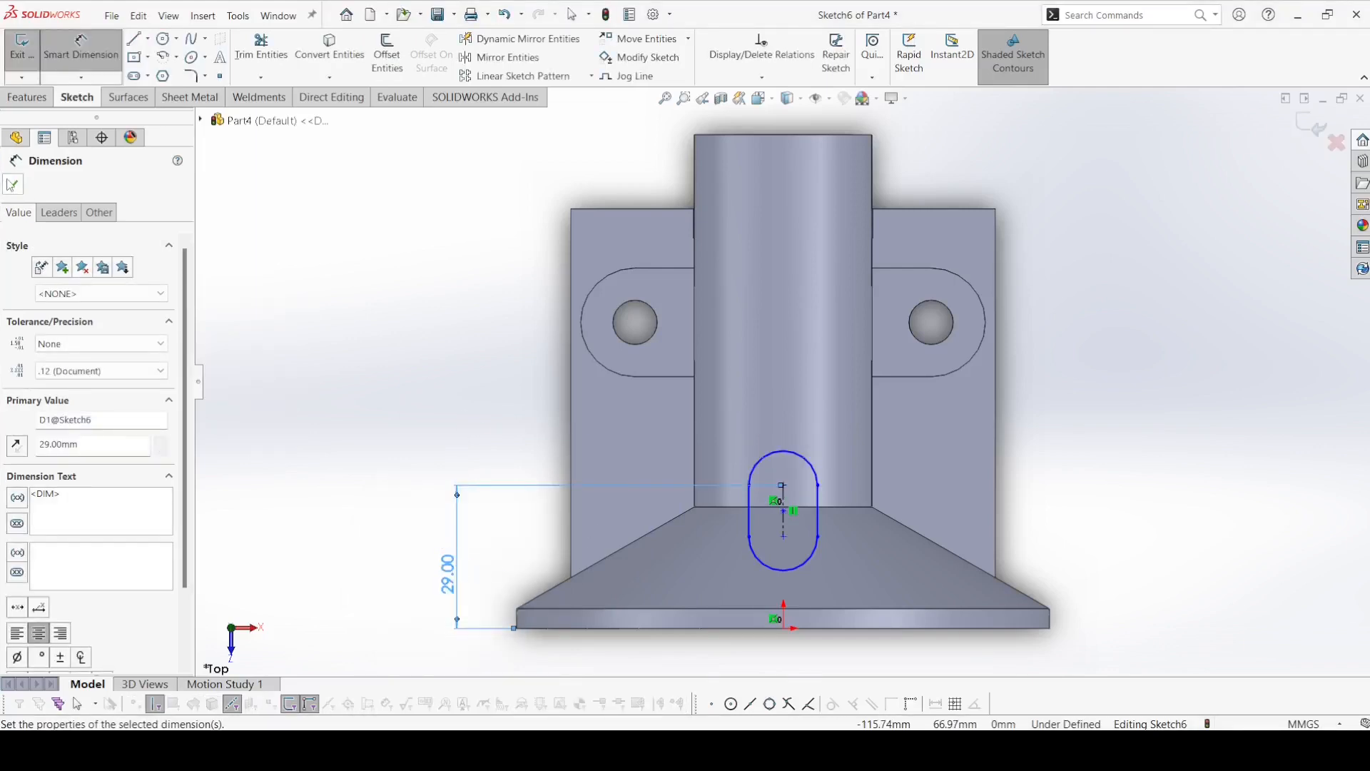
{"action": "left_click", "coordinate": [12, 185]}
Show the hidden lines to examine the slot's position against the shaft's internal bore, and restore the shaded display with edges.
{"action": "left_click", "coordinate": [759, 97]}
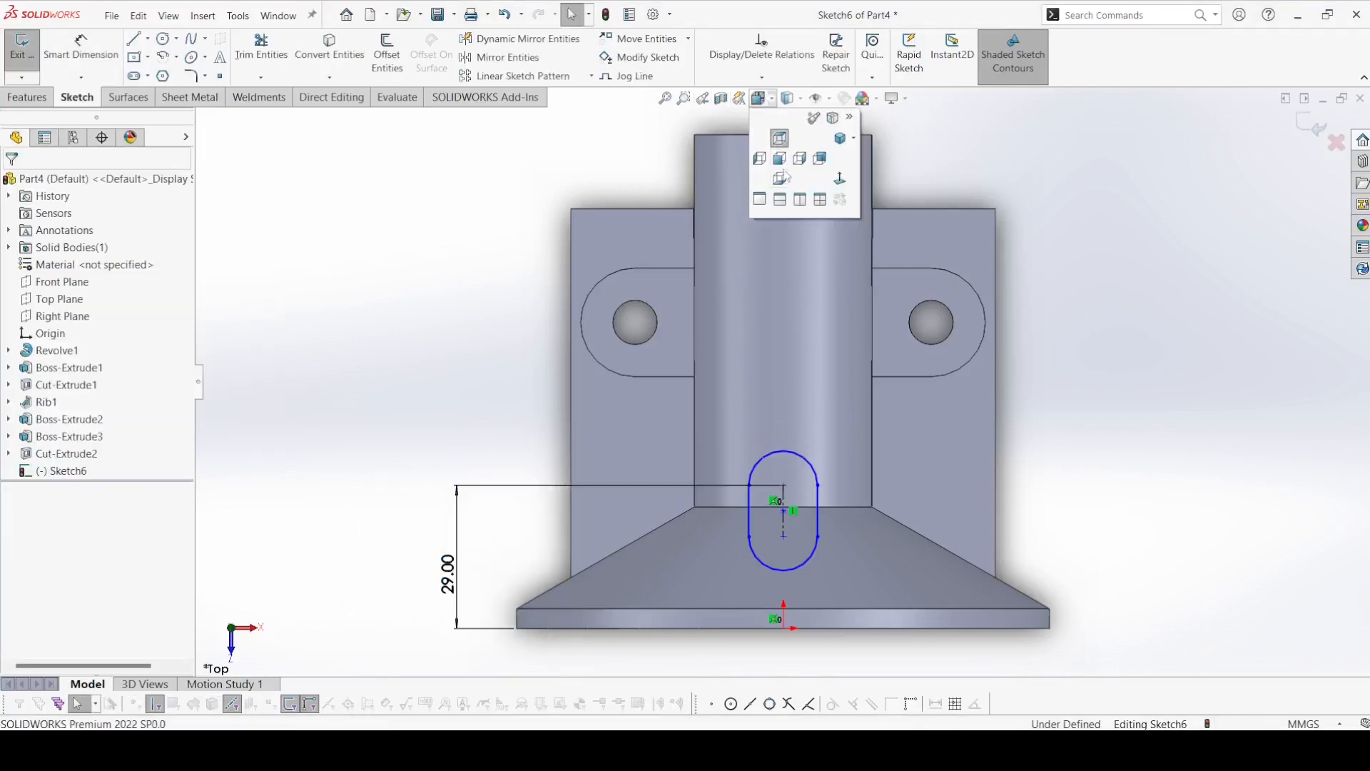
{"action": "left_click", "coordinate": [789, 99]}
{"action": "left_click", "coordinate": [788, 177]}
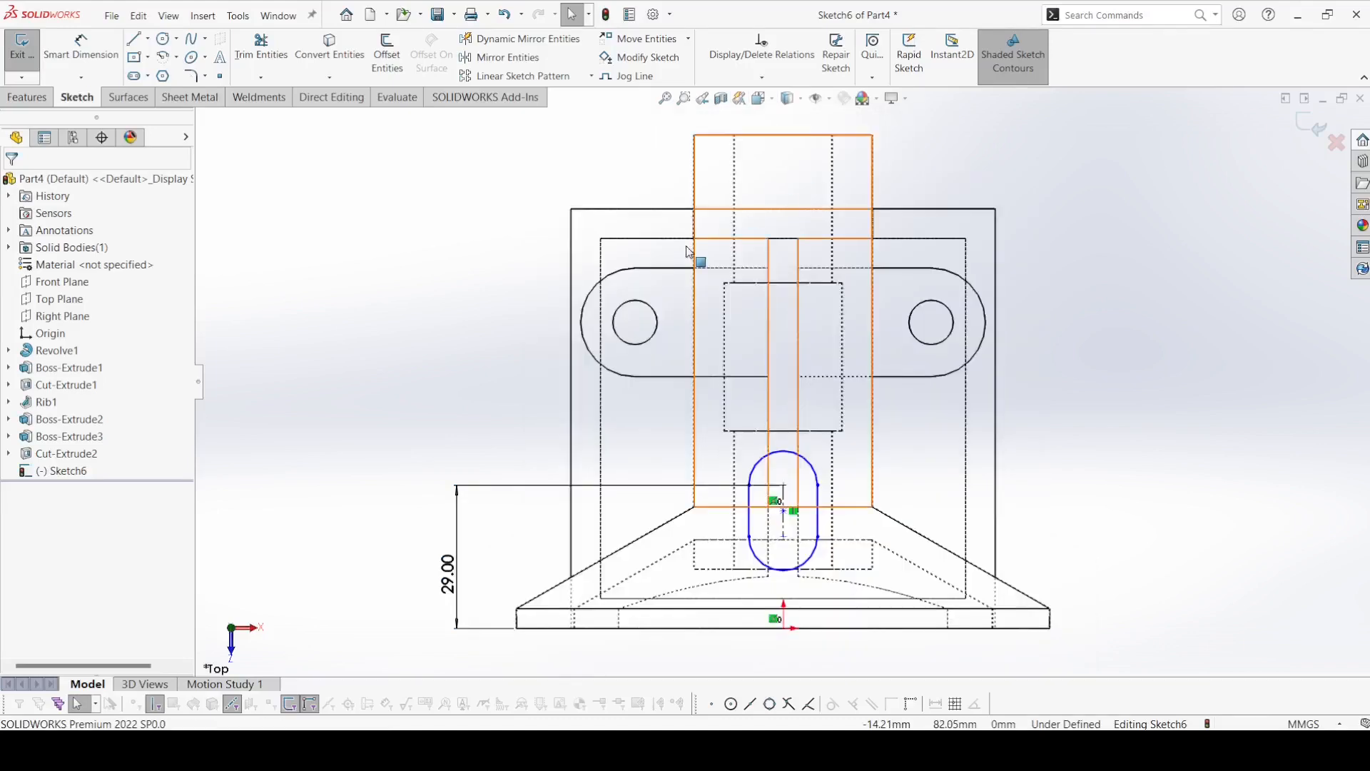
{"action": "scroll", "coordinate": [777, 582], "scroll_direction": "down", "scroll_amount": 3}
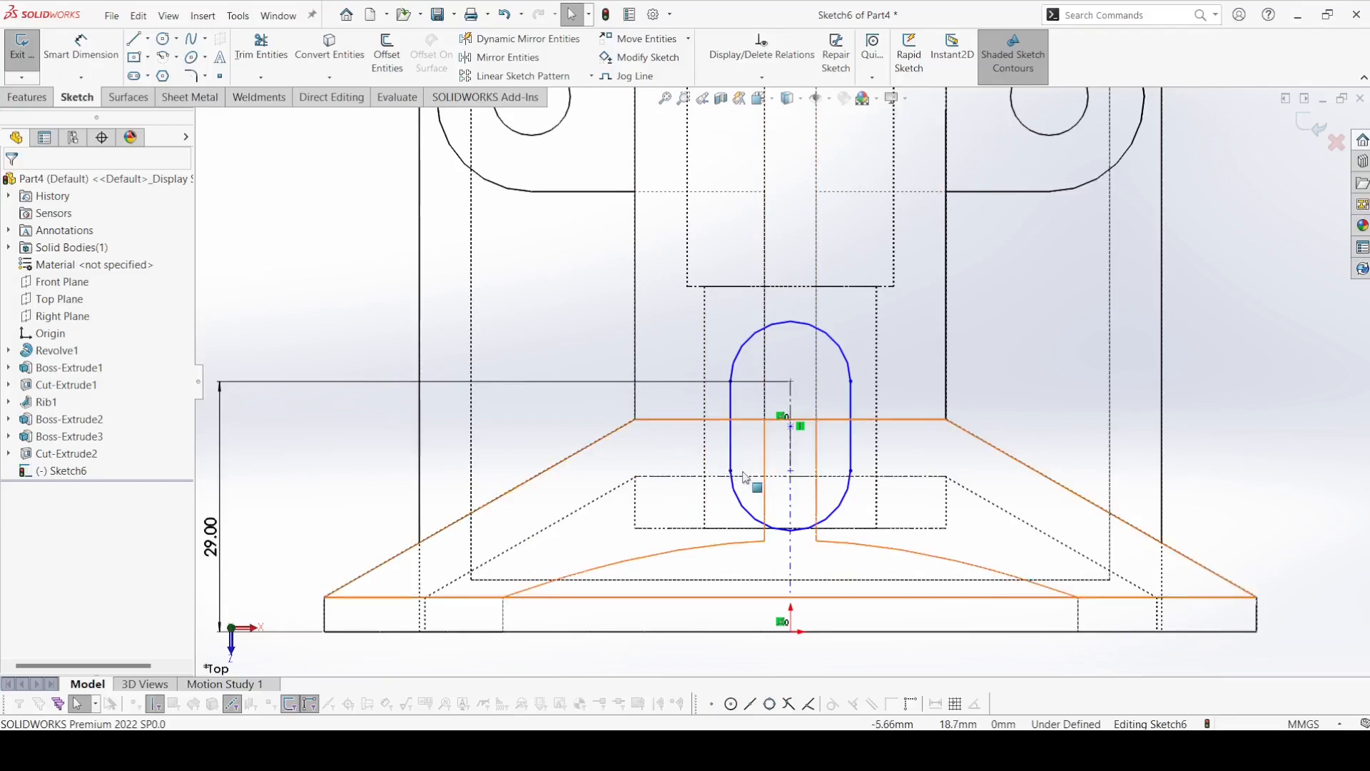
{"action": "scroll", "coordinate": [777, 389], "scroll_direction": "up", "scroll_amount": 2}
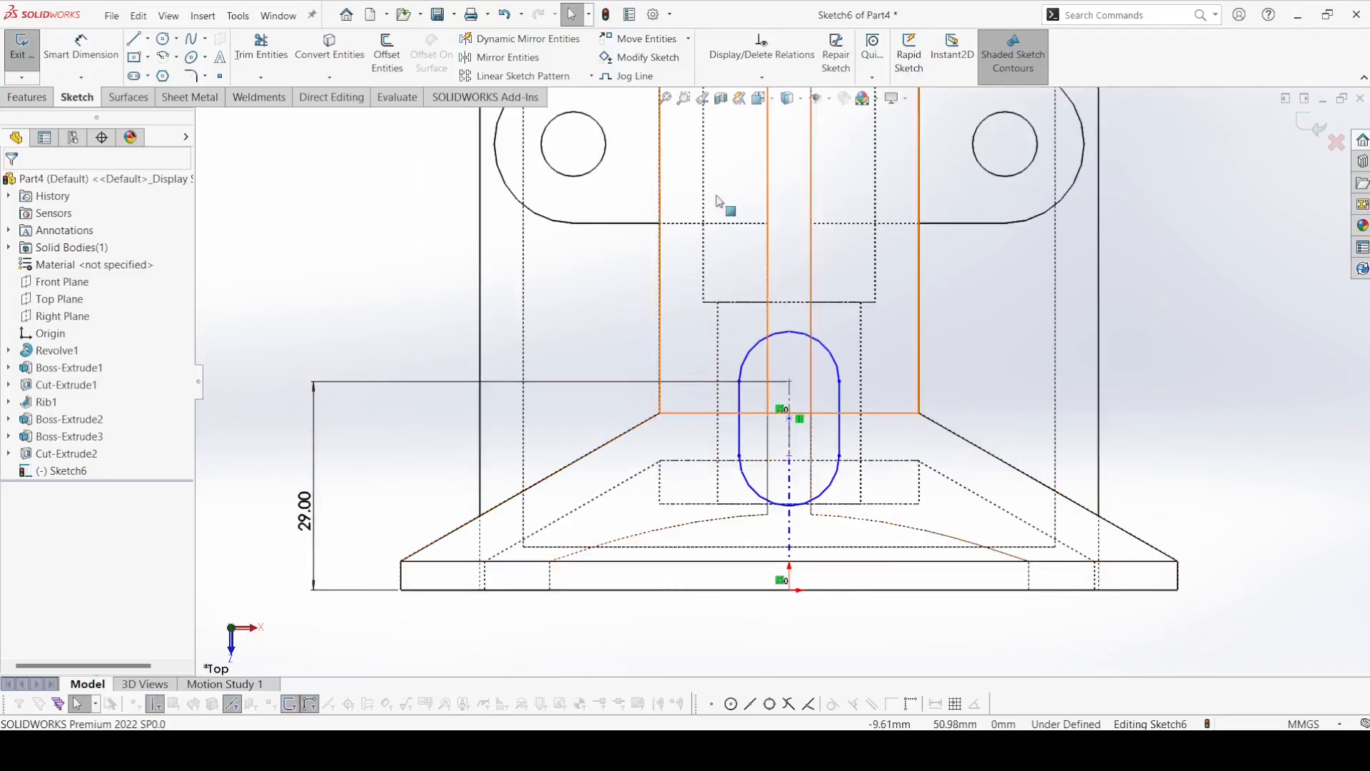
{"action": "left_click", "coordinate": [788, 98]}
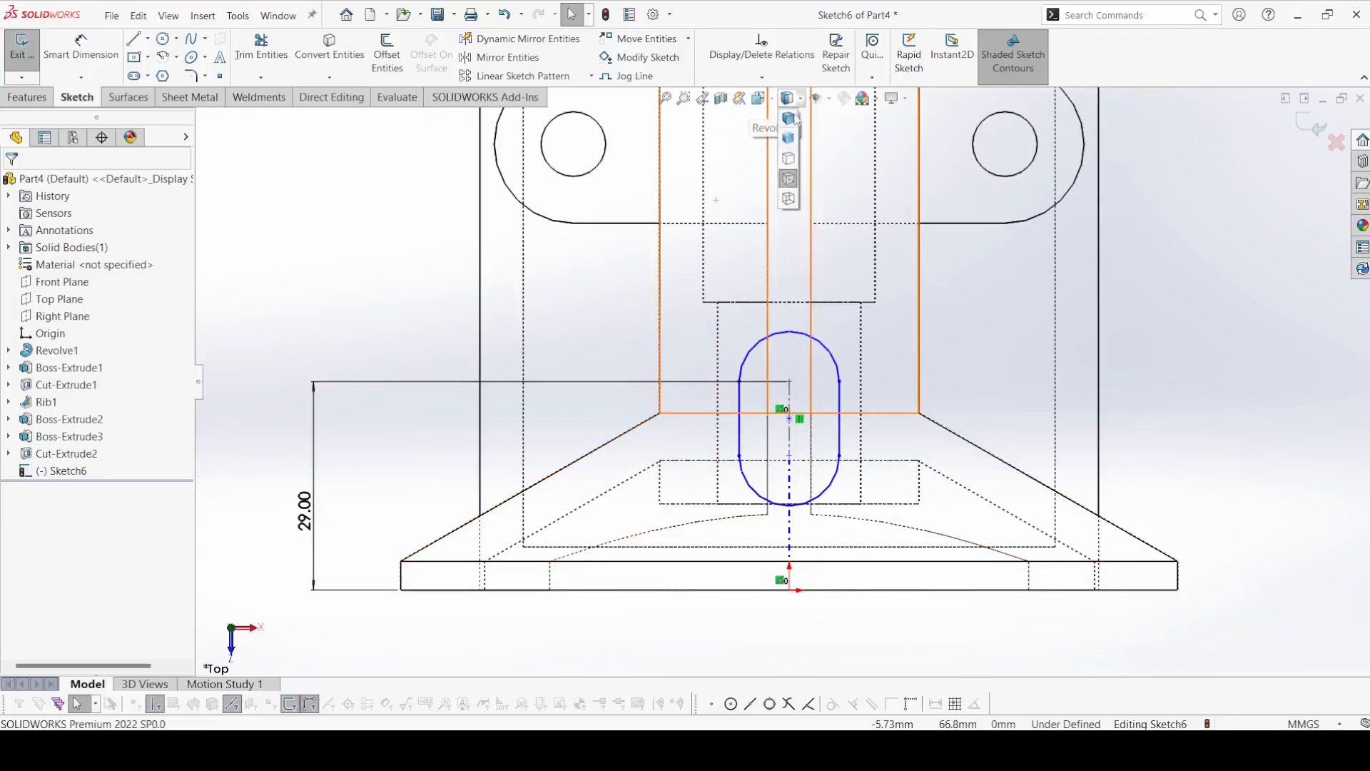
{"action": "left_click", "coordinate": [789, 123]}
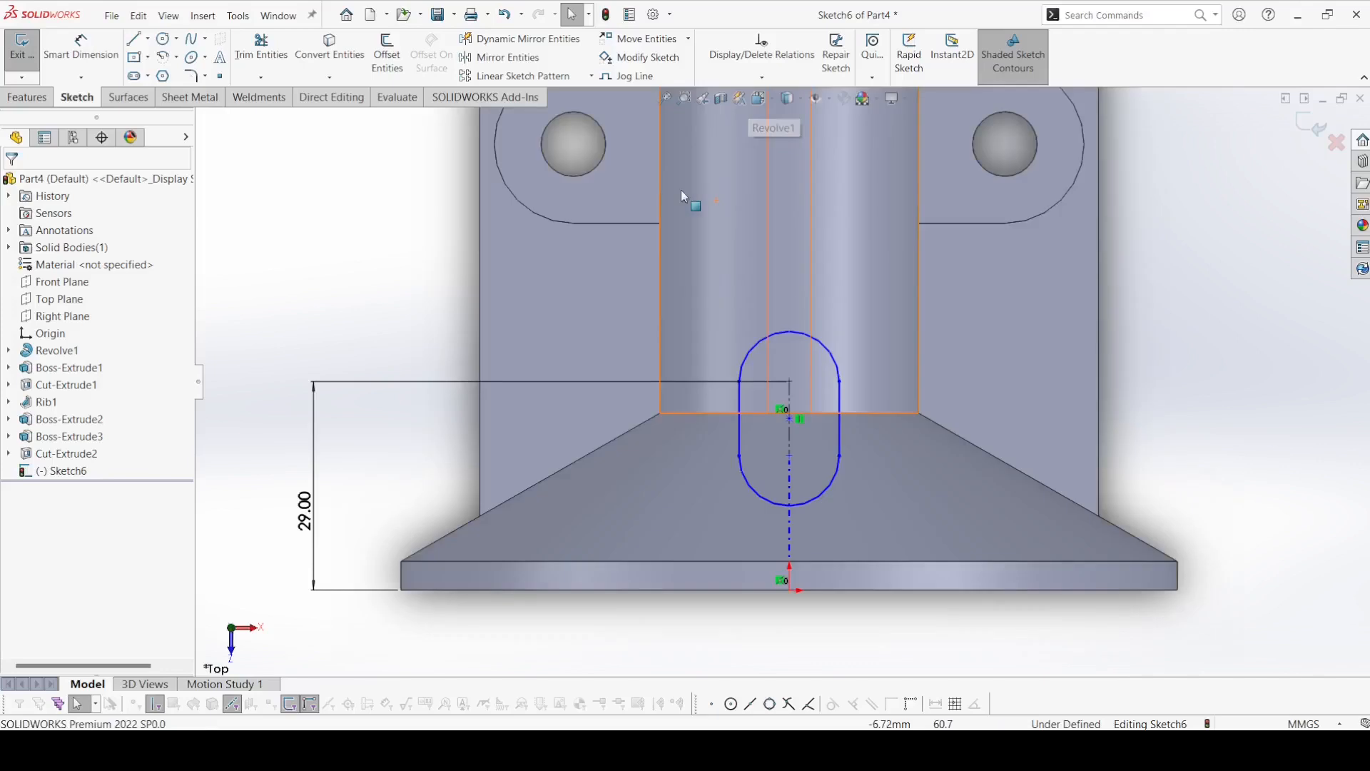
Dimension the slot's end arc to a 5 mm radius.
{"action": "left_click", "coordinate": [81, 48]}
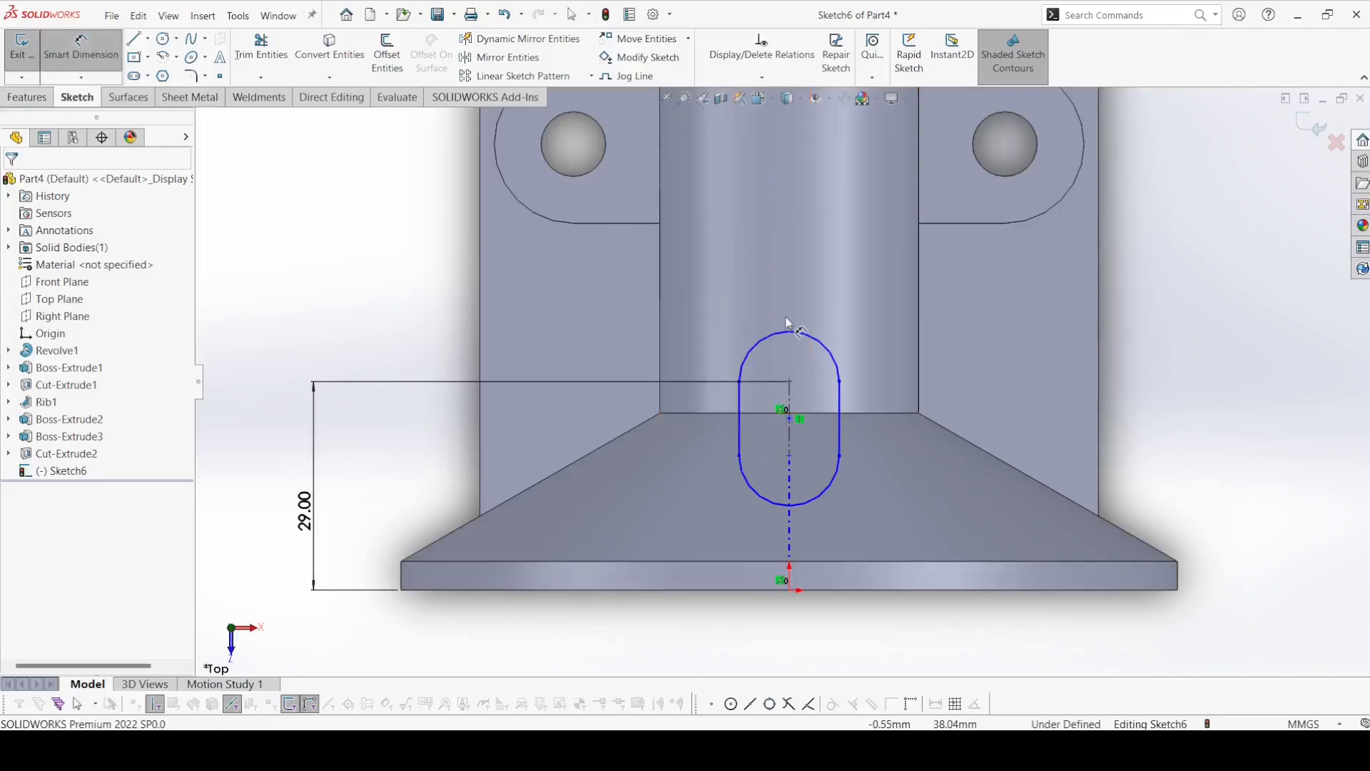
{"action": "left_click", "coordinate": [844, 311]}
{"action": "left_click", "coordinate": [872, 270]}
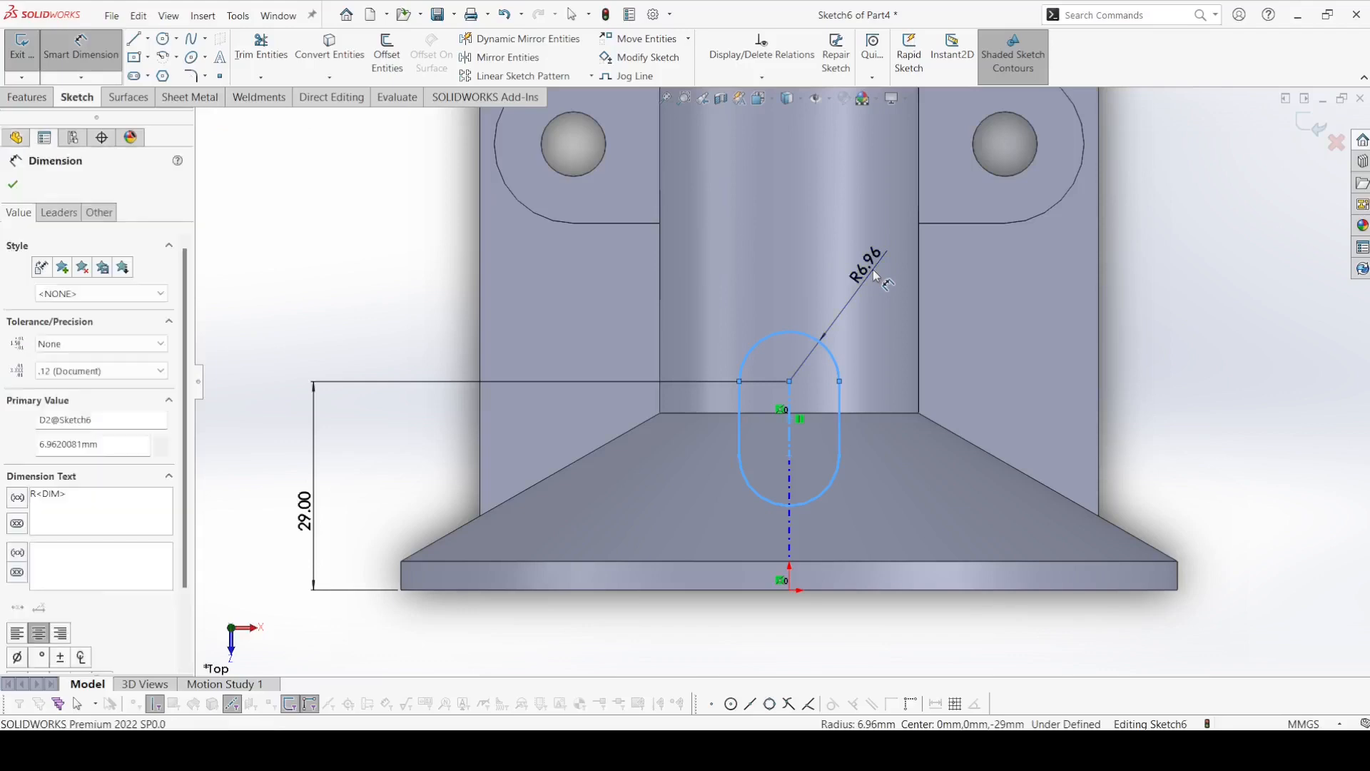
{"action": "type", "text": "5"}
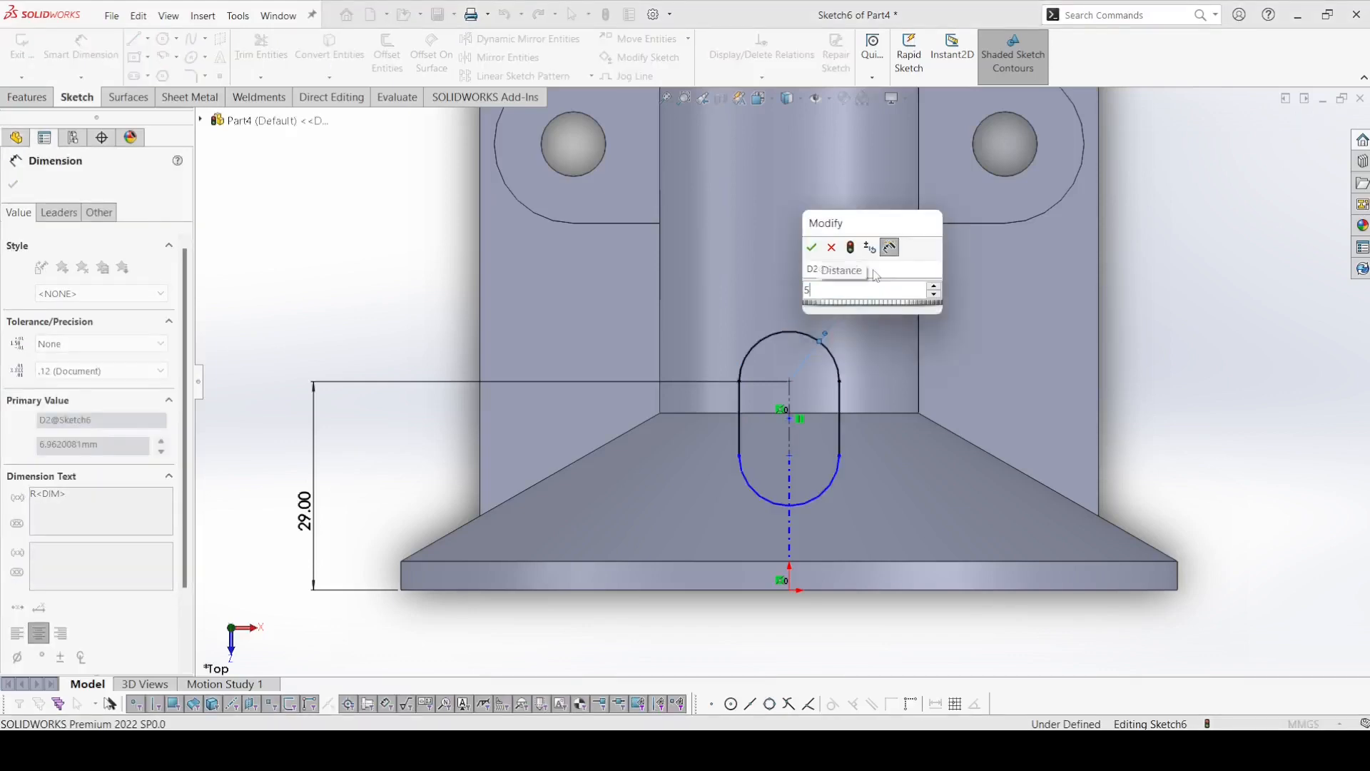
{"action": "key", "text": "Return"}
{"action": "left_click", "coordinate": [12, 184]}
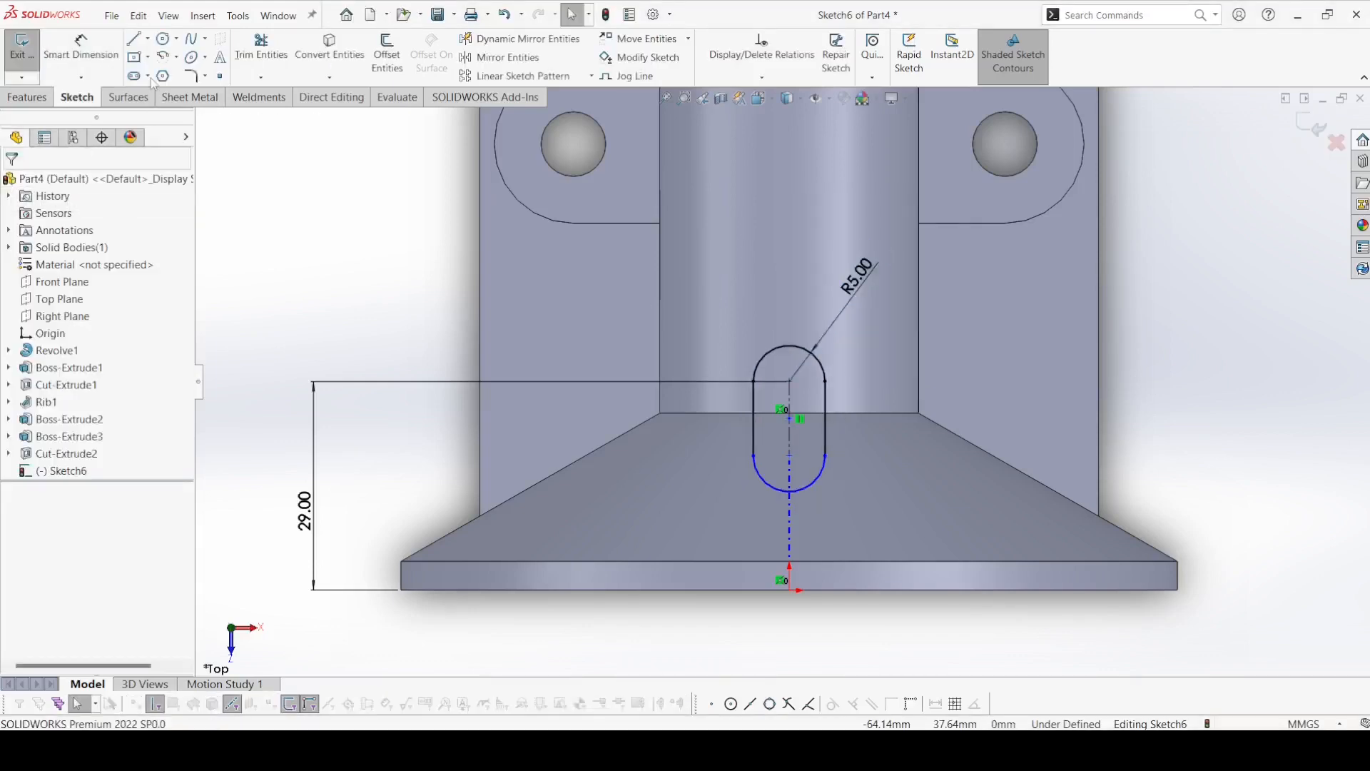
Sketch a circle on the slot's arc center farther from the flange and dimension its diameter 6 mm.
{"action": "left_click", "coordinate": [169, 44]}
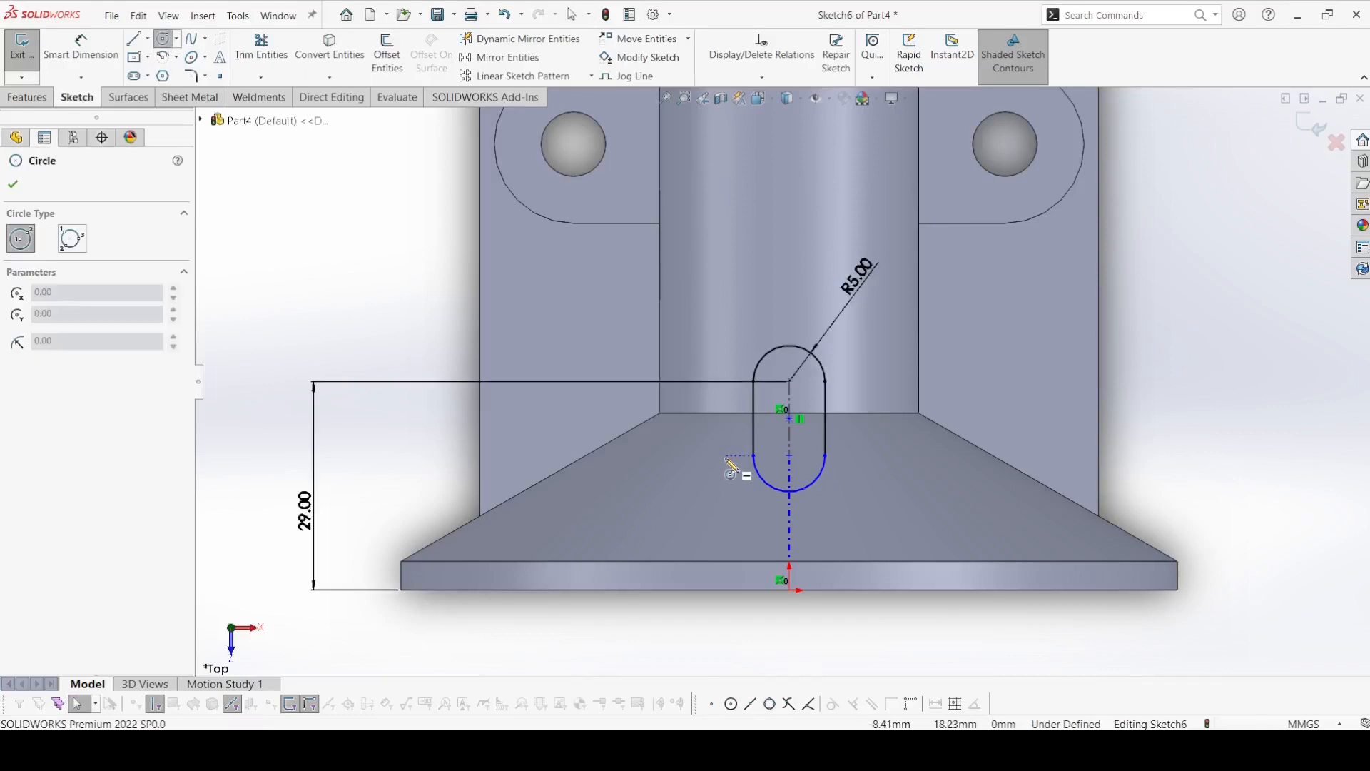
{"action": "left_click", "coordinate": [789, 382]}
{"action": "left_click", "coordinate": [805, 386]}
{"action": "left_click", "coordinate": [81, 48]}
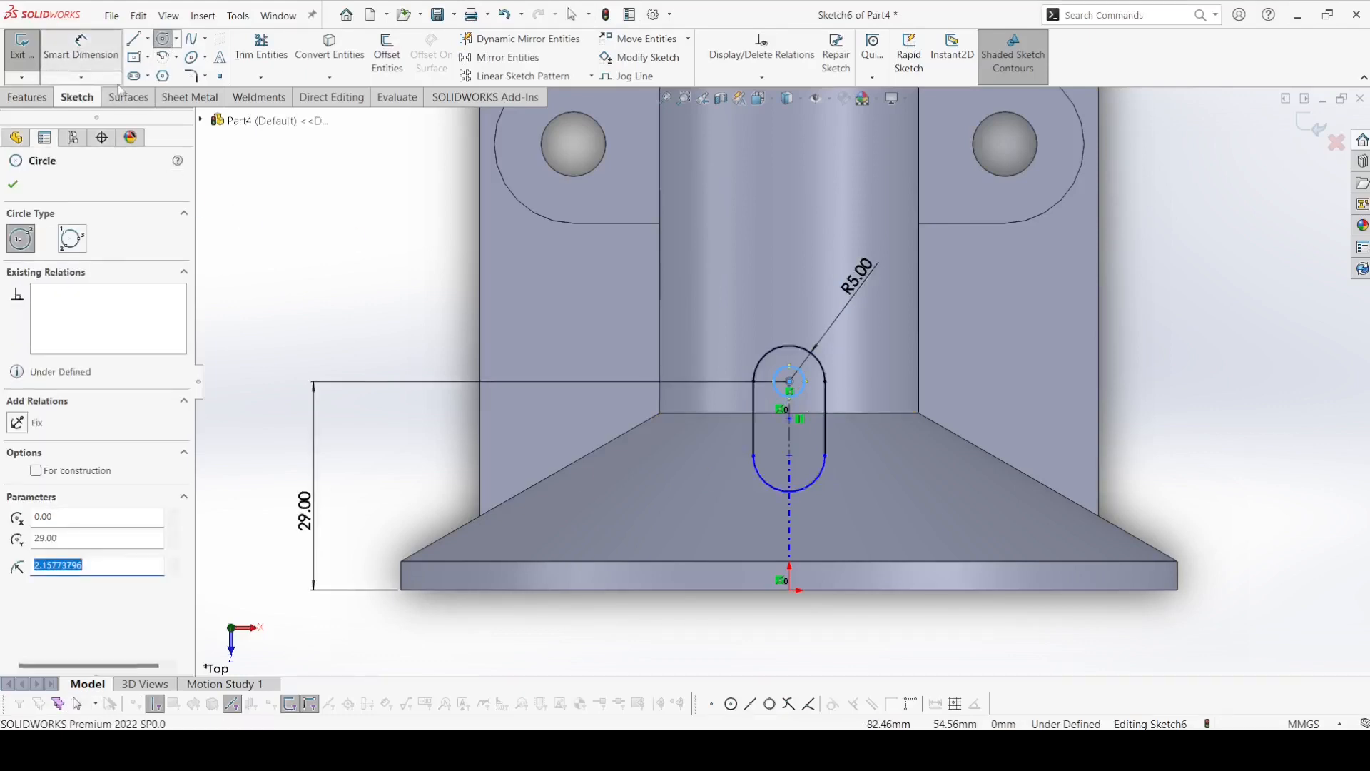
{"action": "left_click", "coordinate": [782, 372]}
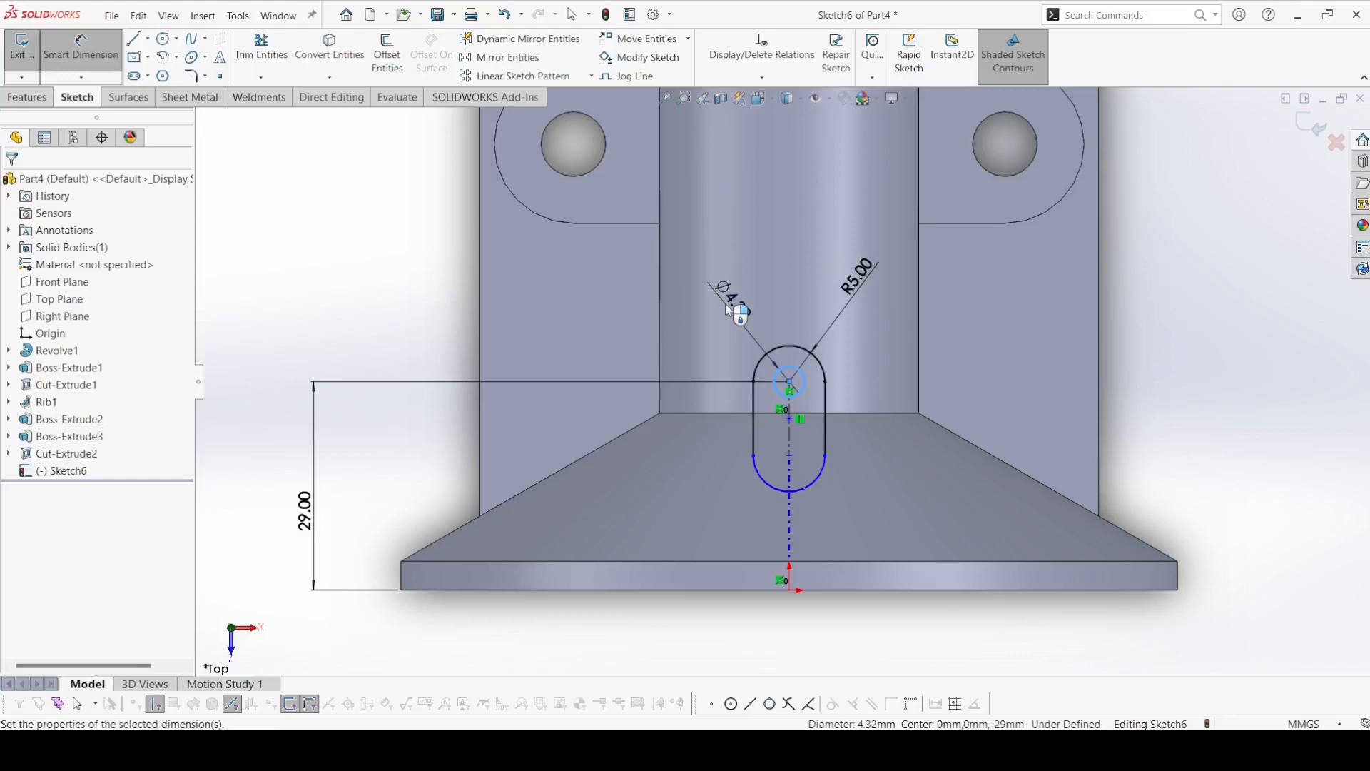
{"action": "left_click", "coordinate": [728, 308]}
{"action": "type", "text": "6"}
{"action": "key", "text": "Return"}
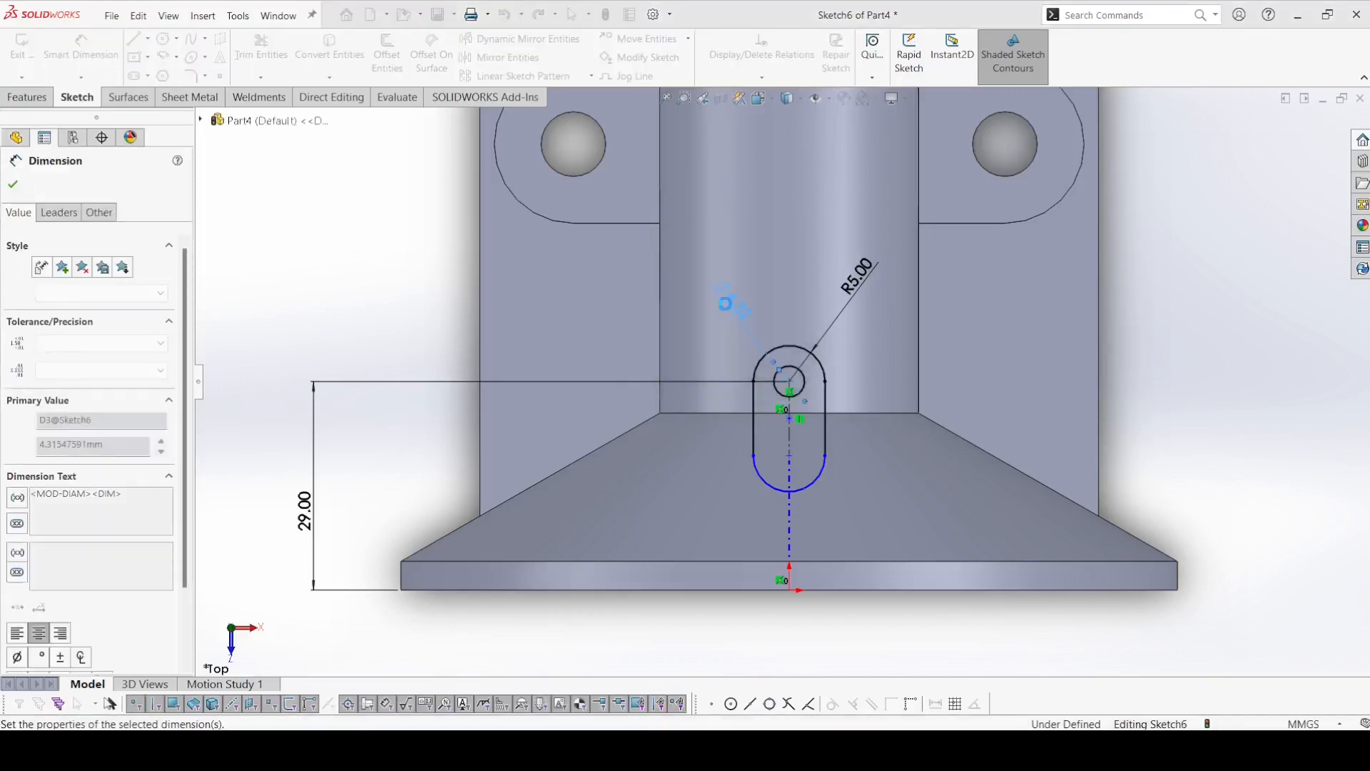
{"action": "left_click", "coordinate": [14, 185]}
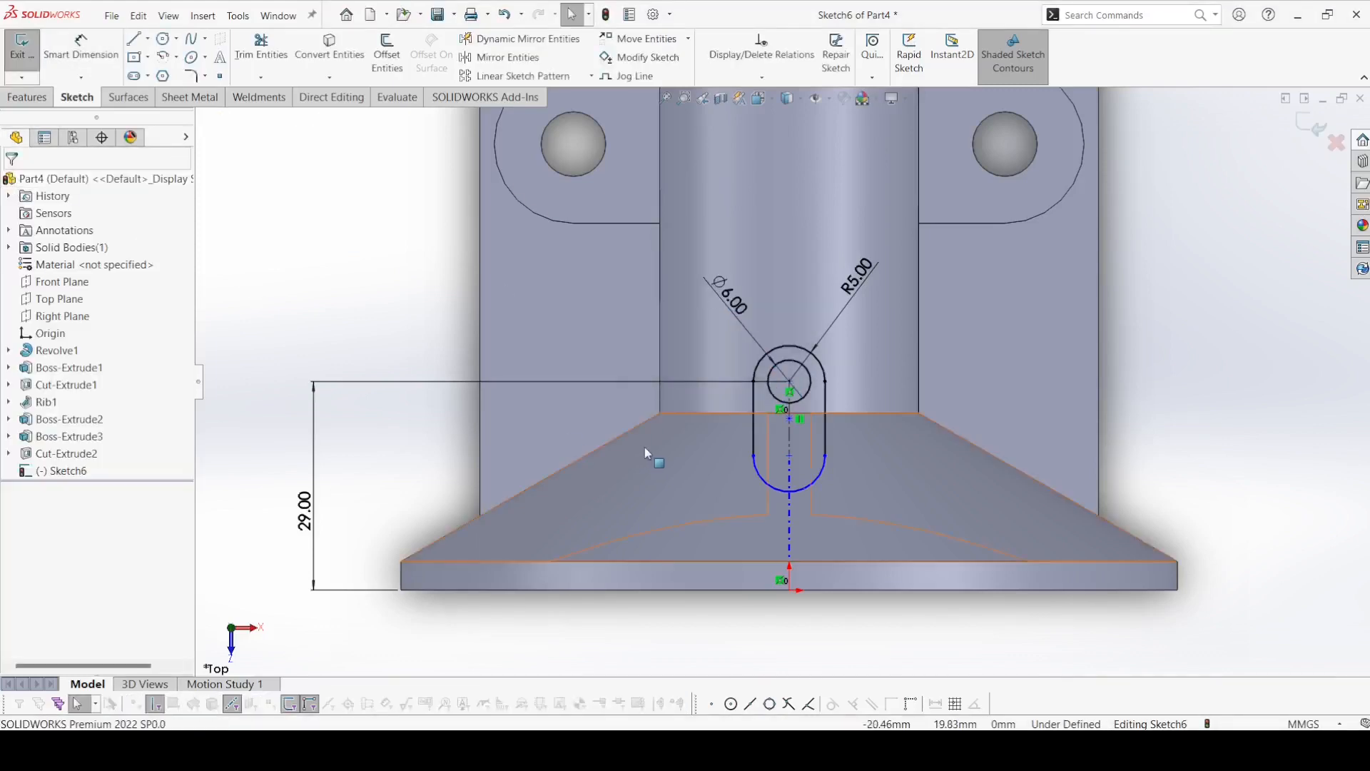
Shorten the slot to about 8.2 mm between arc centers and draw a line across it joining the endpoints of the arc nearer the flange.
{"action": "mouse_move", "coordinate": [753, 449]}
{"action": "left_mouse_down"}
{"action": "mouse_move", "coordinate": [752, 411]}
{"action": "mouse_move", "coordinate": [752, 439]}
{"action": "left_mouse_up"}
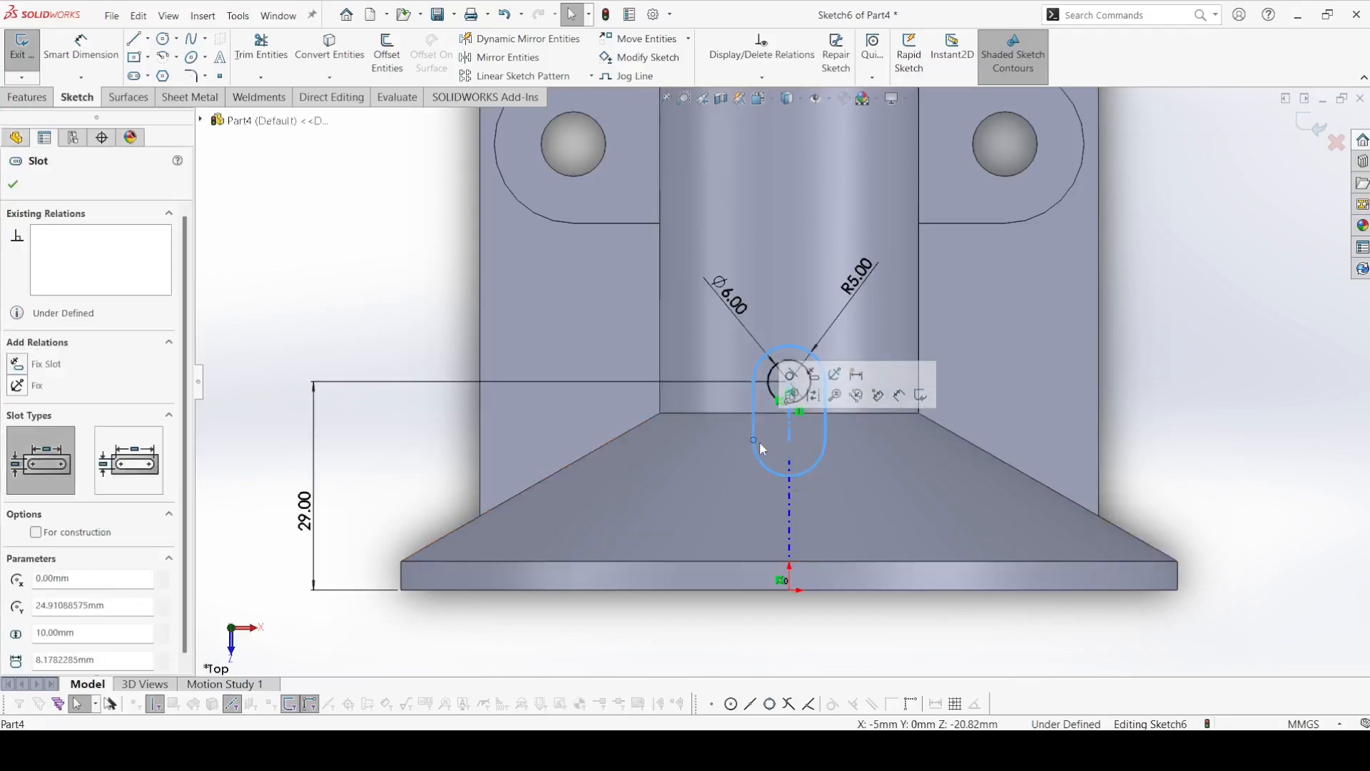
{"action": "left_click", "coordinate": [377, 312]}
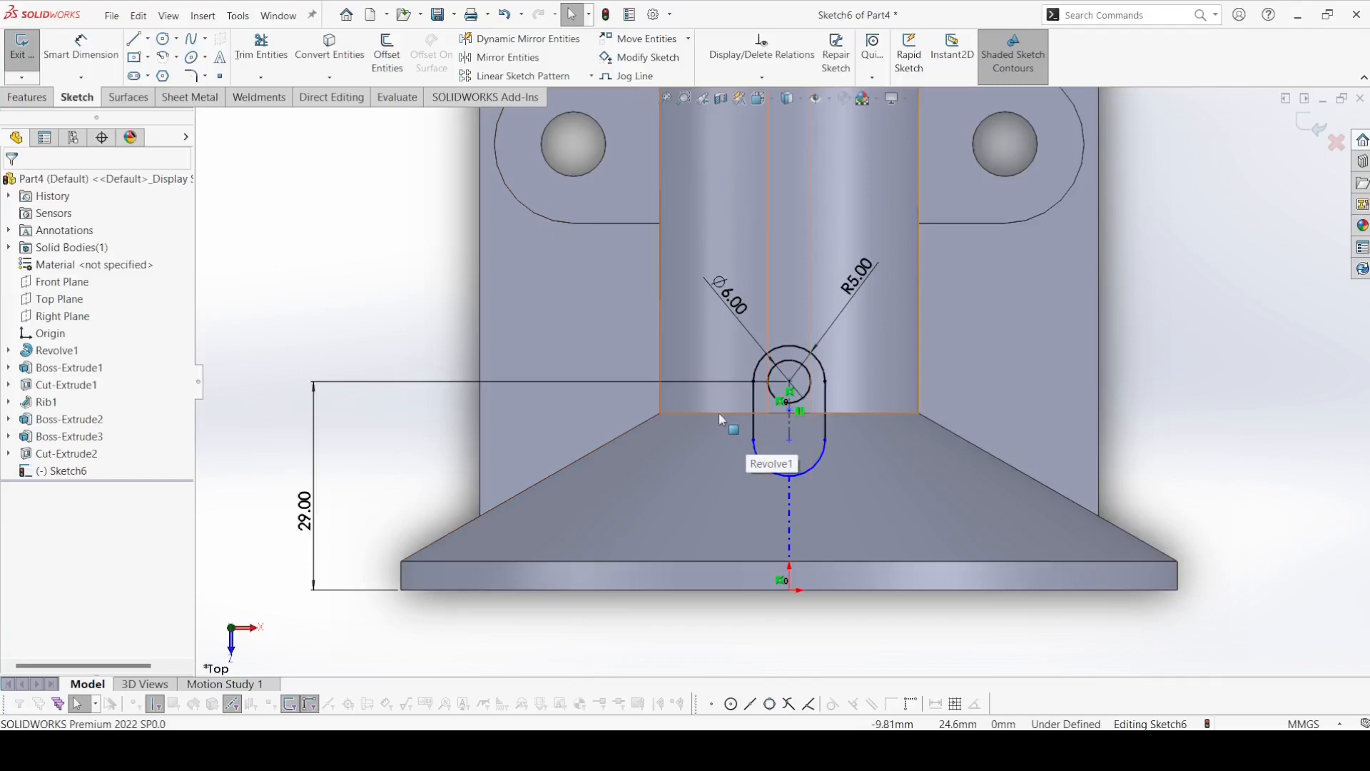
{"action": "left_click", "coordinate": [134, 39]}
{"action": "left_click", "coordinate": [754, 441]}
{"action": "left_click", "coordinate": [825, 441]}
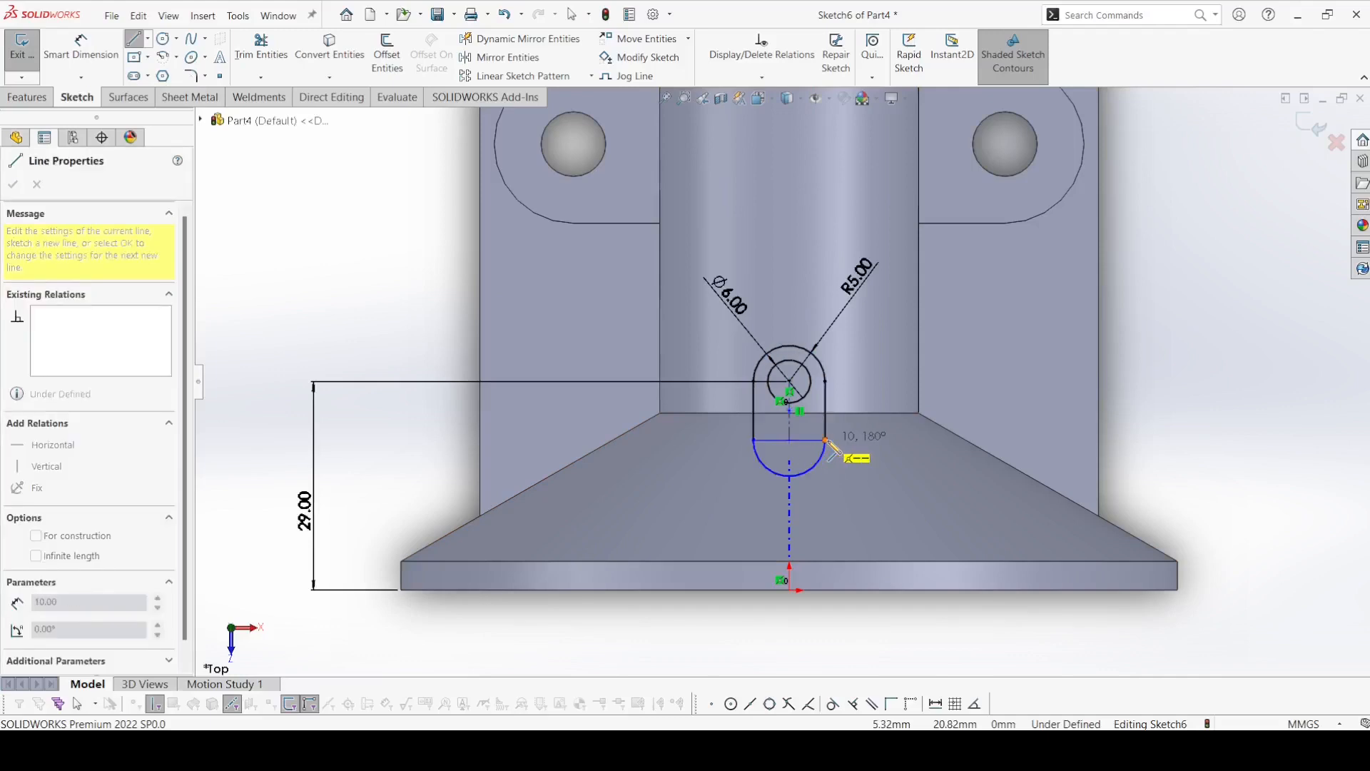
{"action": "right_click", "coordinate": [846, 452]}
{"action": "left_click", "coordinate": [870, 453]}
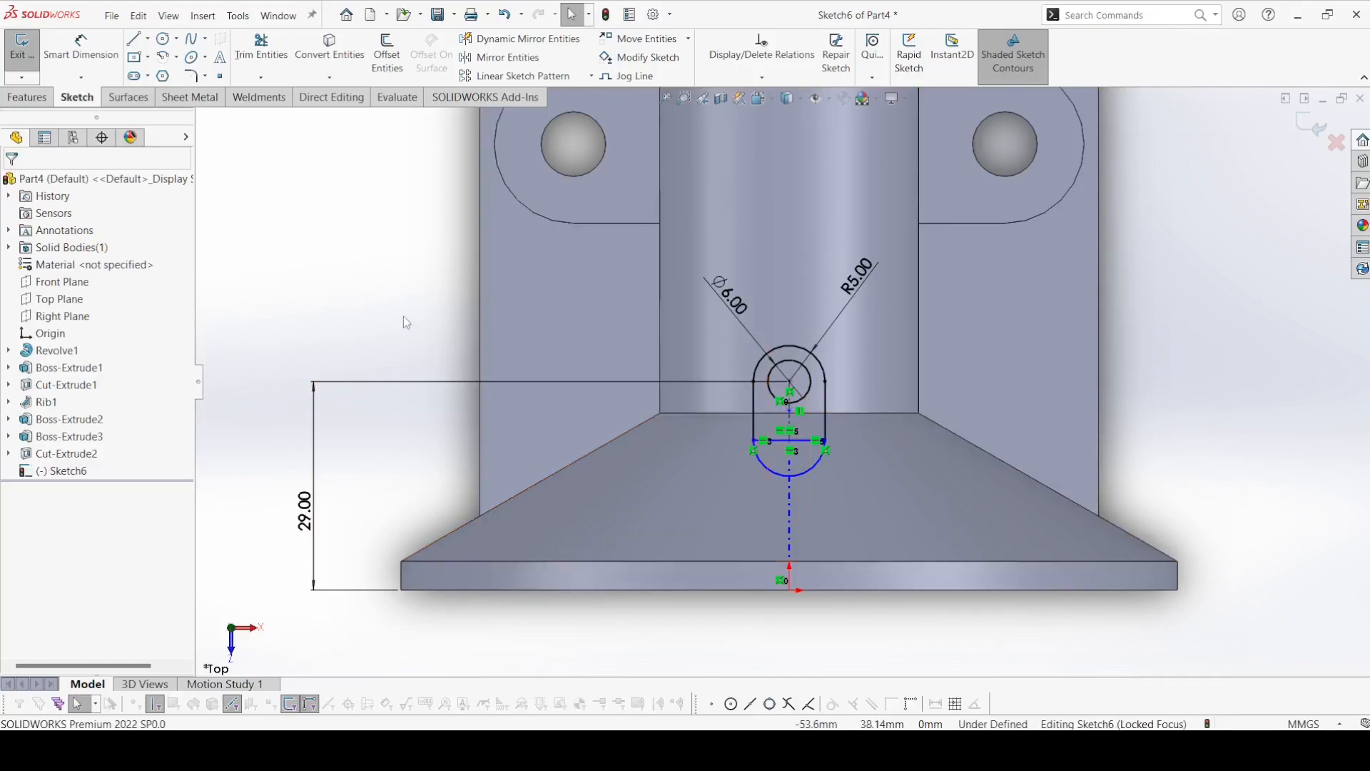
Extrude the slot region around the circle from a 22 mm offset, reversed toward the shaft and ending Up To Next.
{"action": "left_click", "coordinate": [18, 100]}
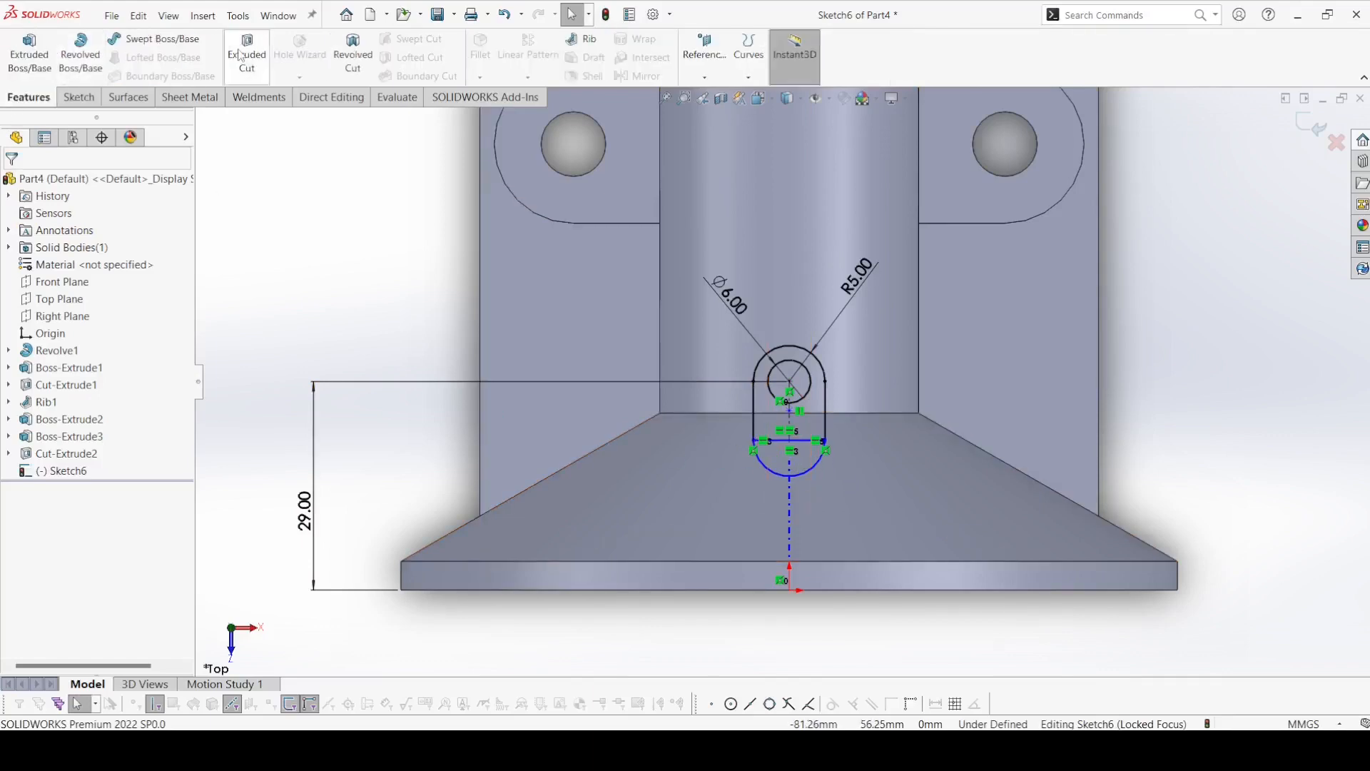
{"action": "left_click", "coordinate": [14, 59]}
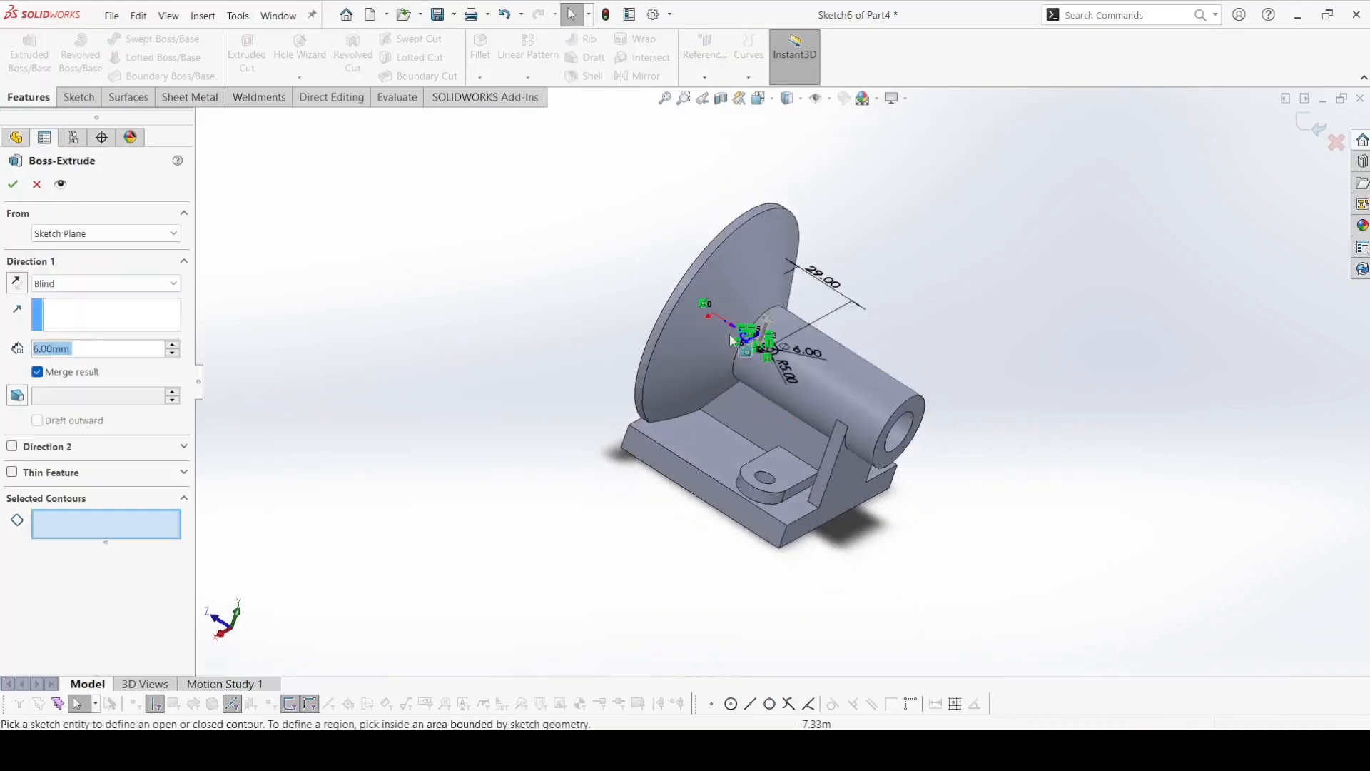
{"action": "left_click", "coordinate": [839, 440]}
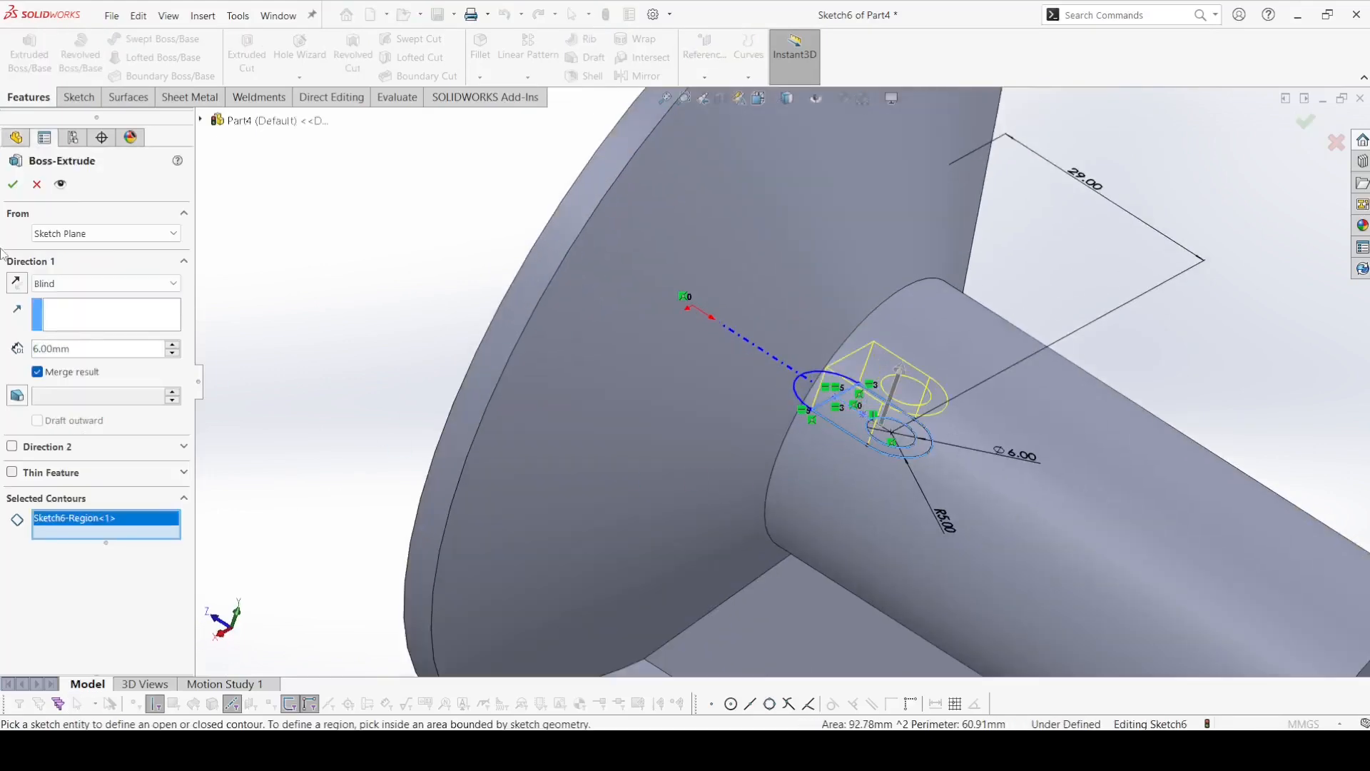
{"action": "left_click", "coordinate": [86, 233]}
{"action": "left_click", "coordinate": [67, 281]}
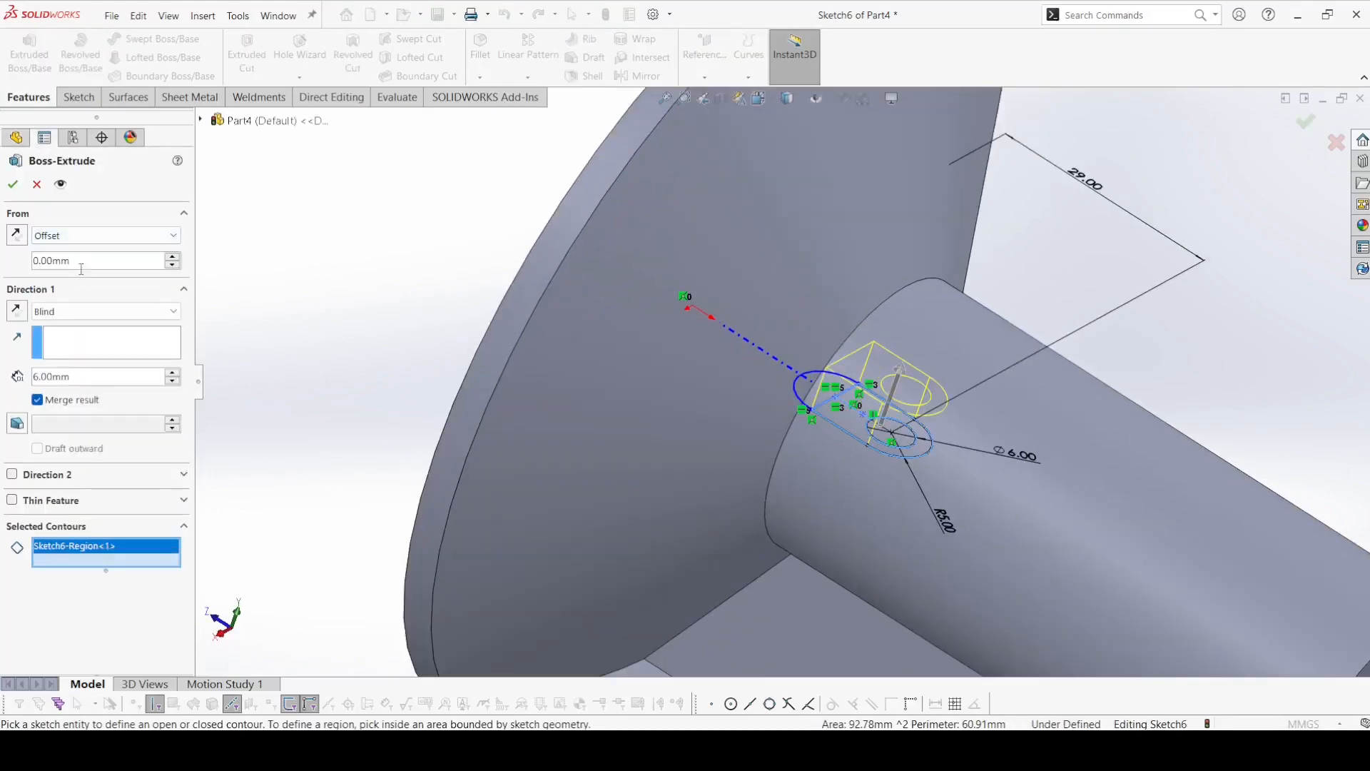
{"action": "type", "text": "22"}
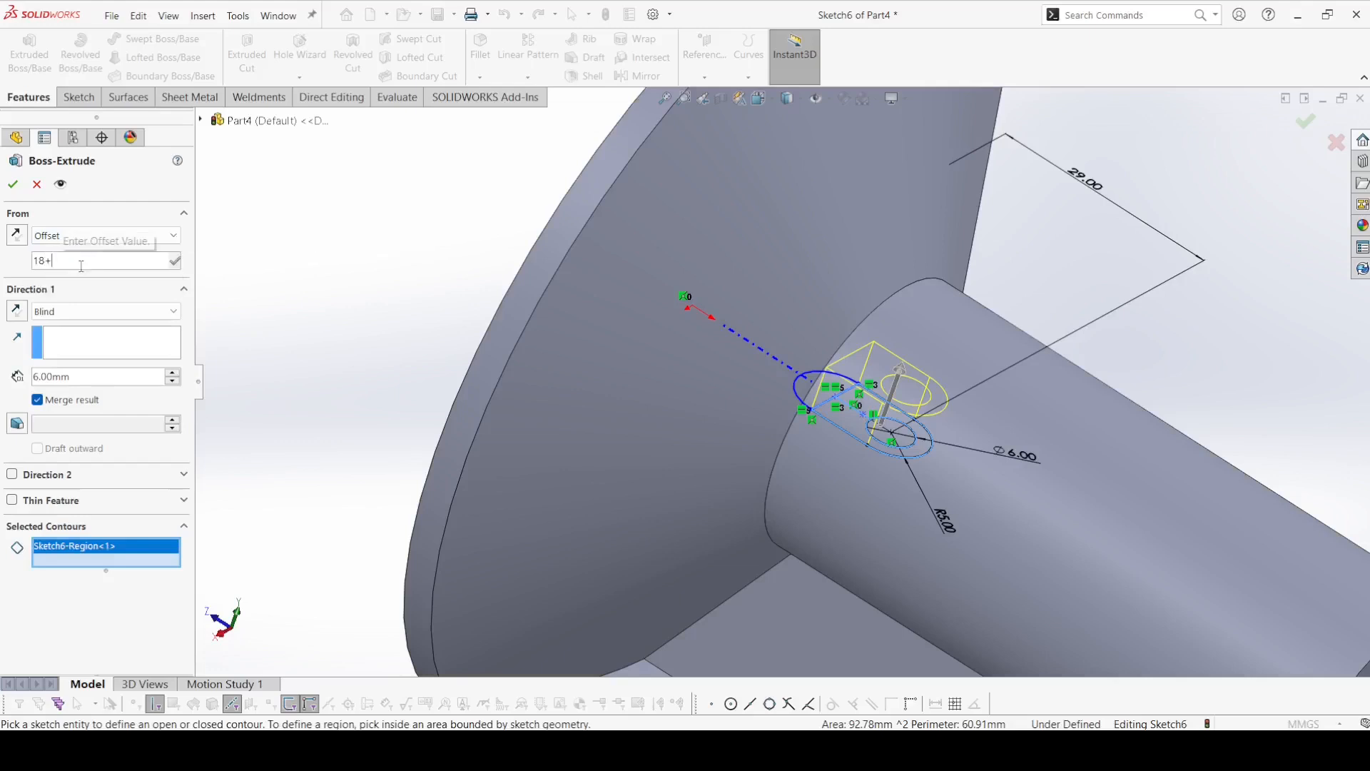
{"action": "key", "text": "Return"}
{"action": "left_click", "coordinate": [17, 312]}
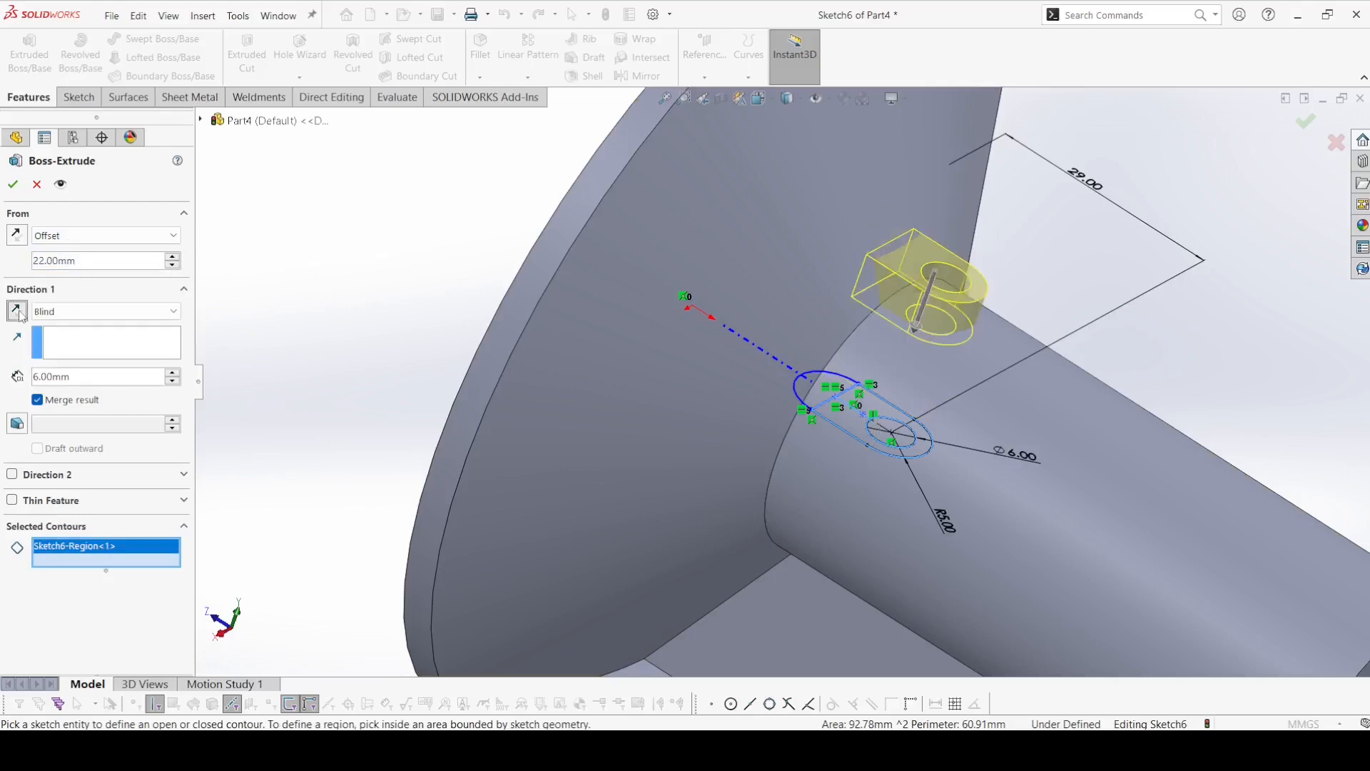
{"action": "left_click", "coordinate": [100, 312]}
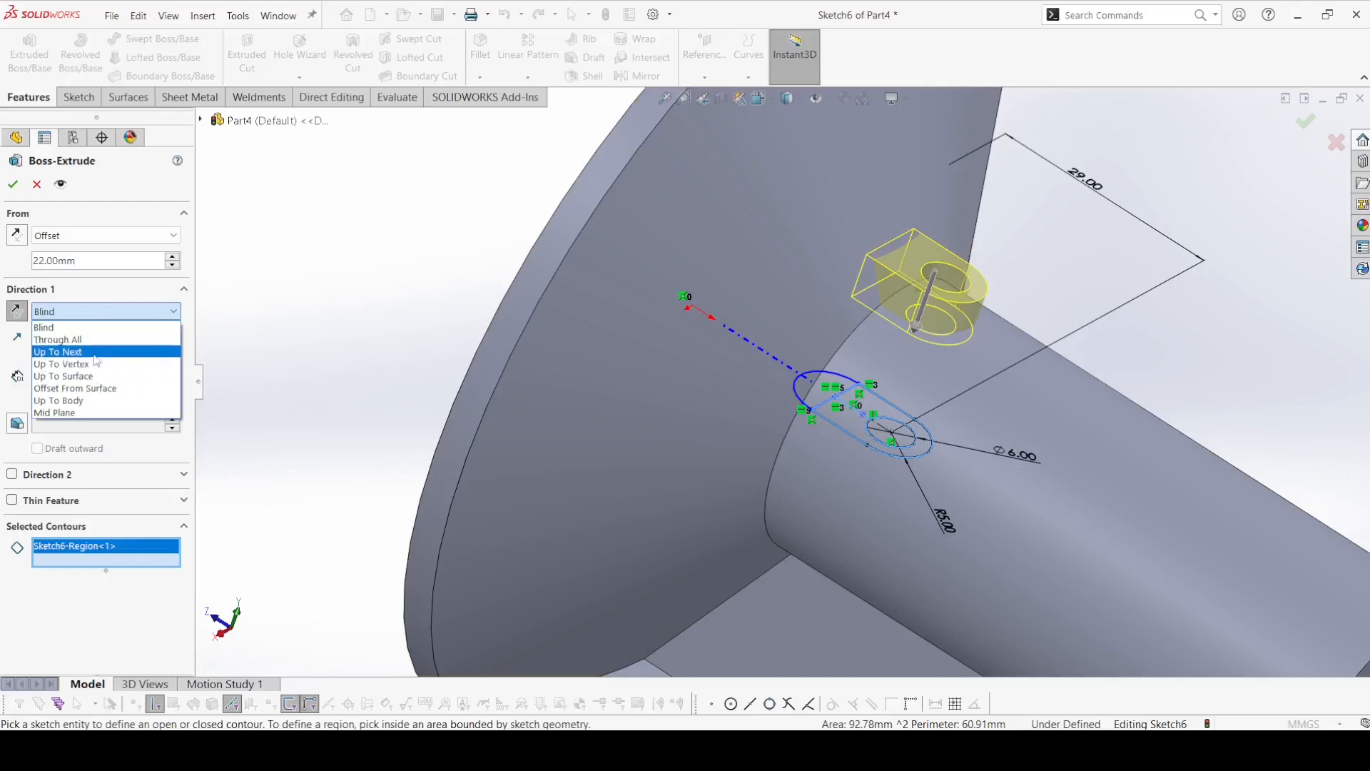
{"action": "left_click", "coordinate": [96, 352]}
{"action": "left_click", "coordinate": [13, 184]}
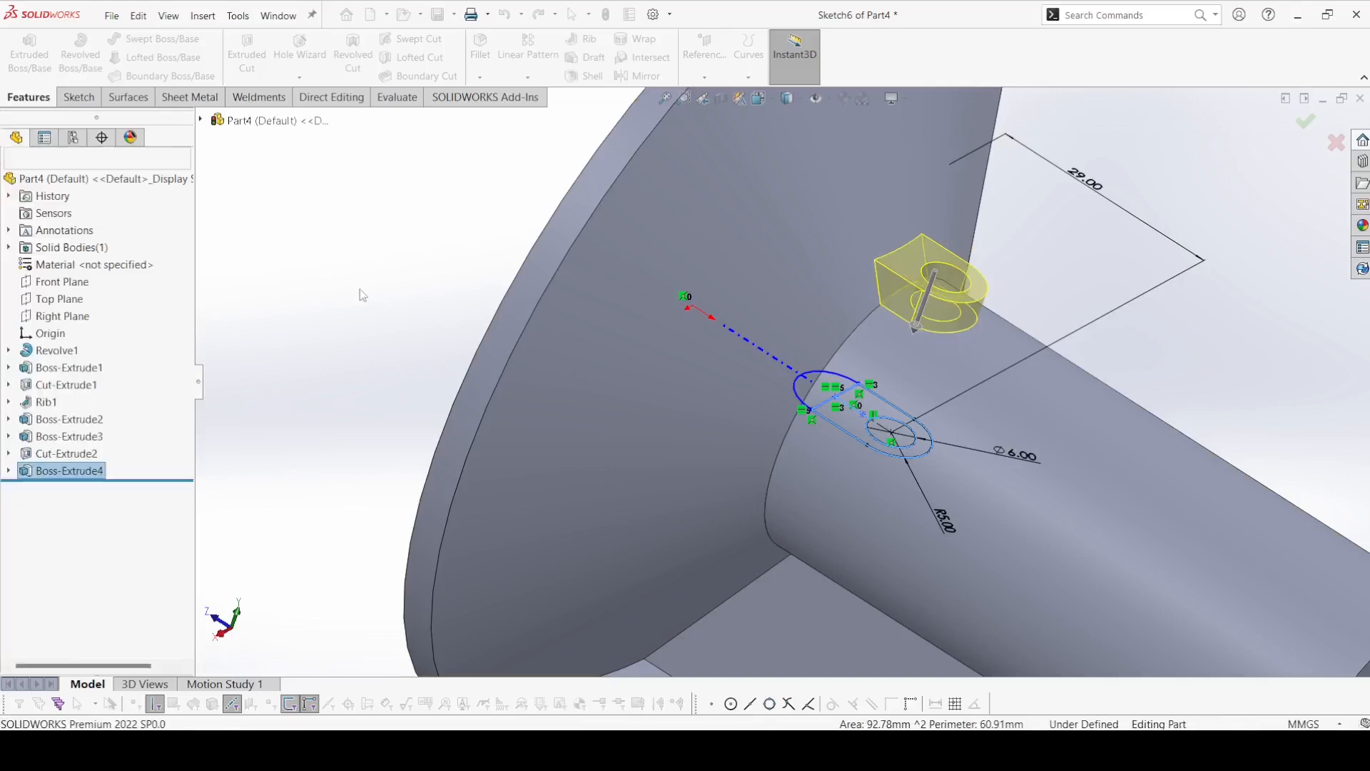
Cut the slot sketch's 6 mm circle with an Extruded Cut, direction reversed upward and ending Up To Next.
{"action": "left_click", "coordinate": [247, 53]}
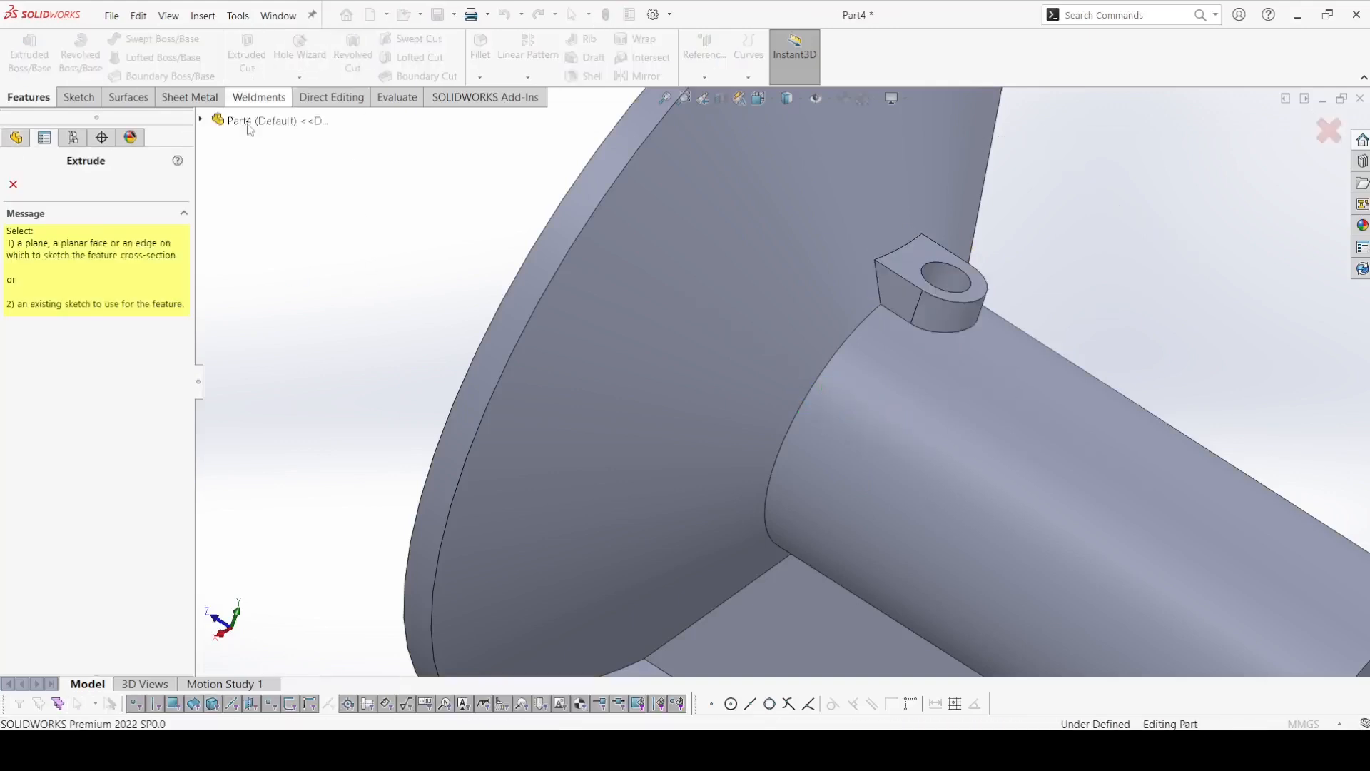
{"action": "left_click", "coordinate": [200, 120]}
{"action": "left_click", "coordinate": [217, 447]}
{"action": "left_click", "coordinate": [252, 464]}
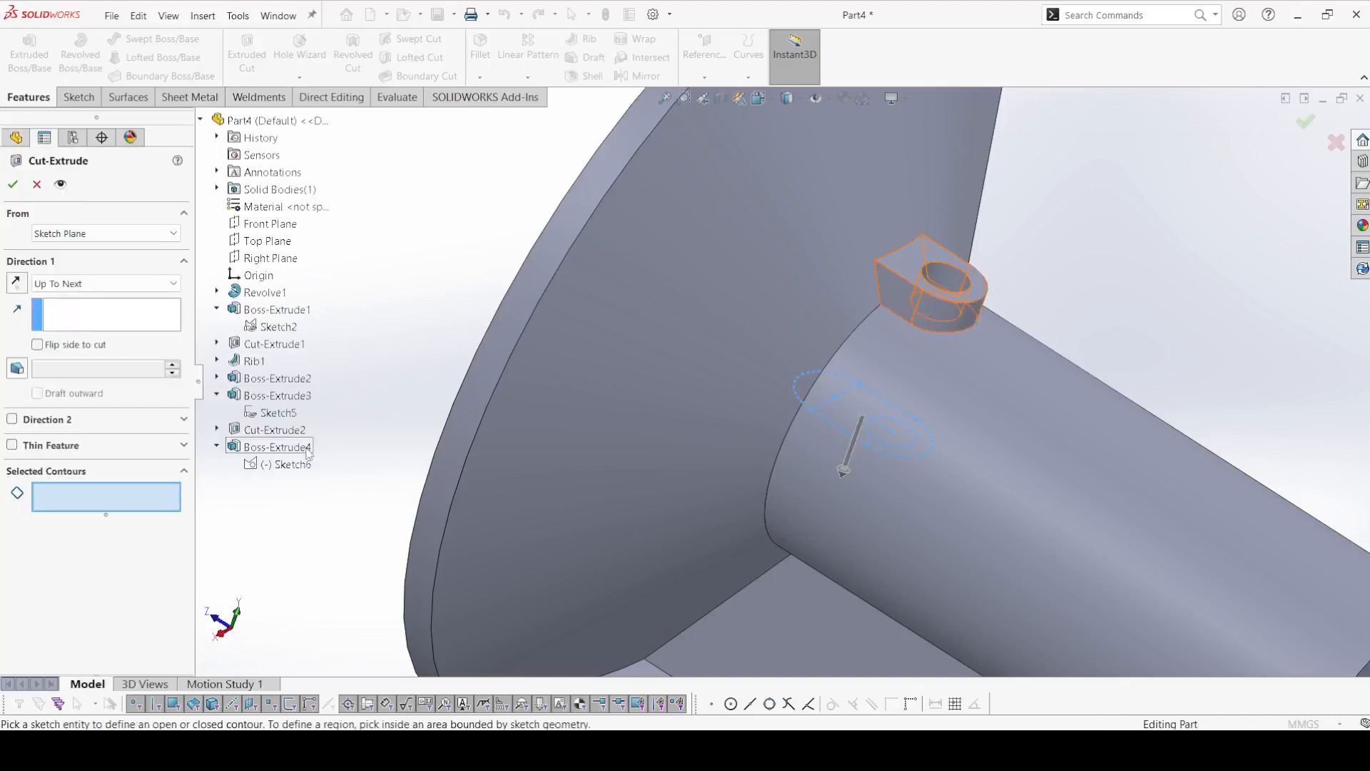
{"action": "left_click", "coordinate": [895, 432]}
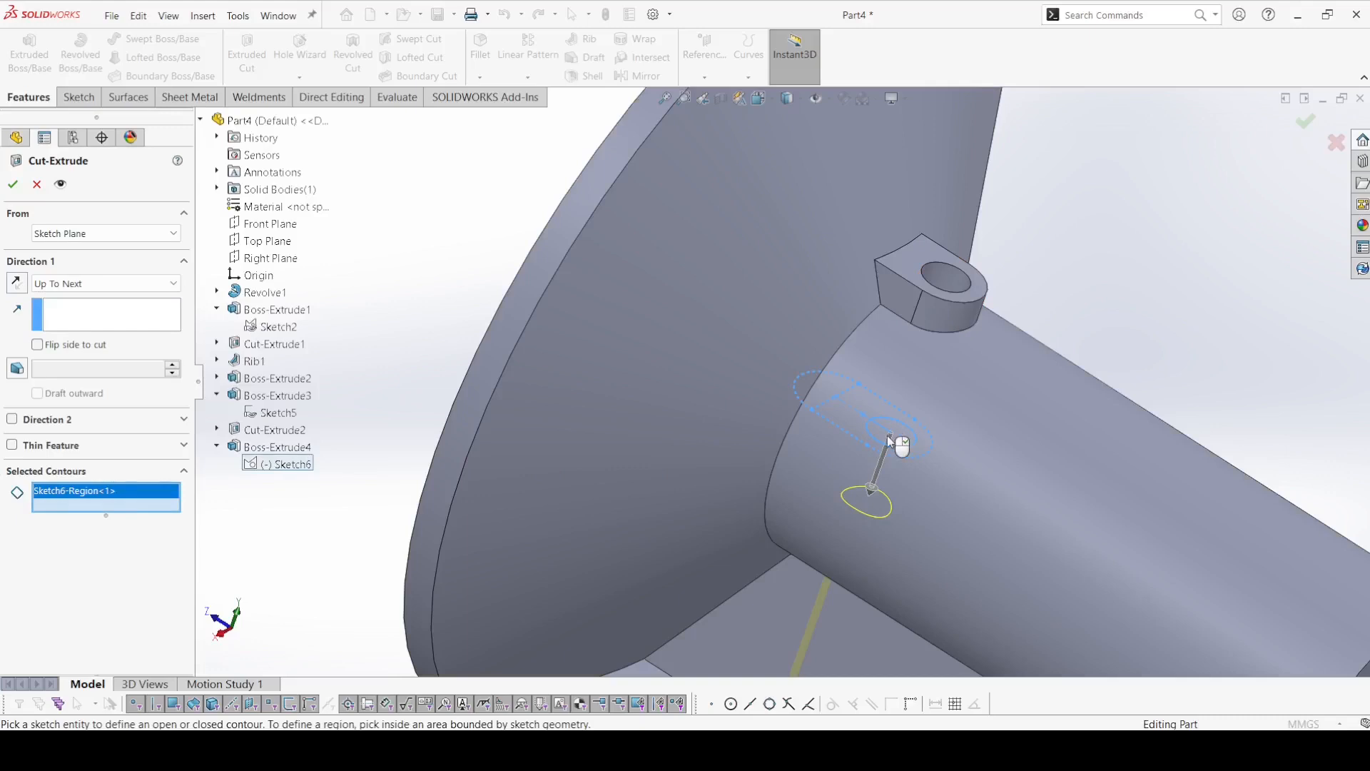
{"action": "left_click", "coordinate": [20, 285]}
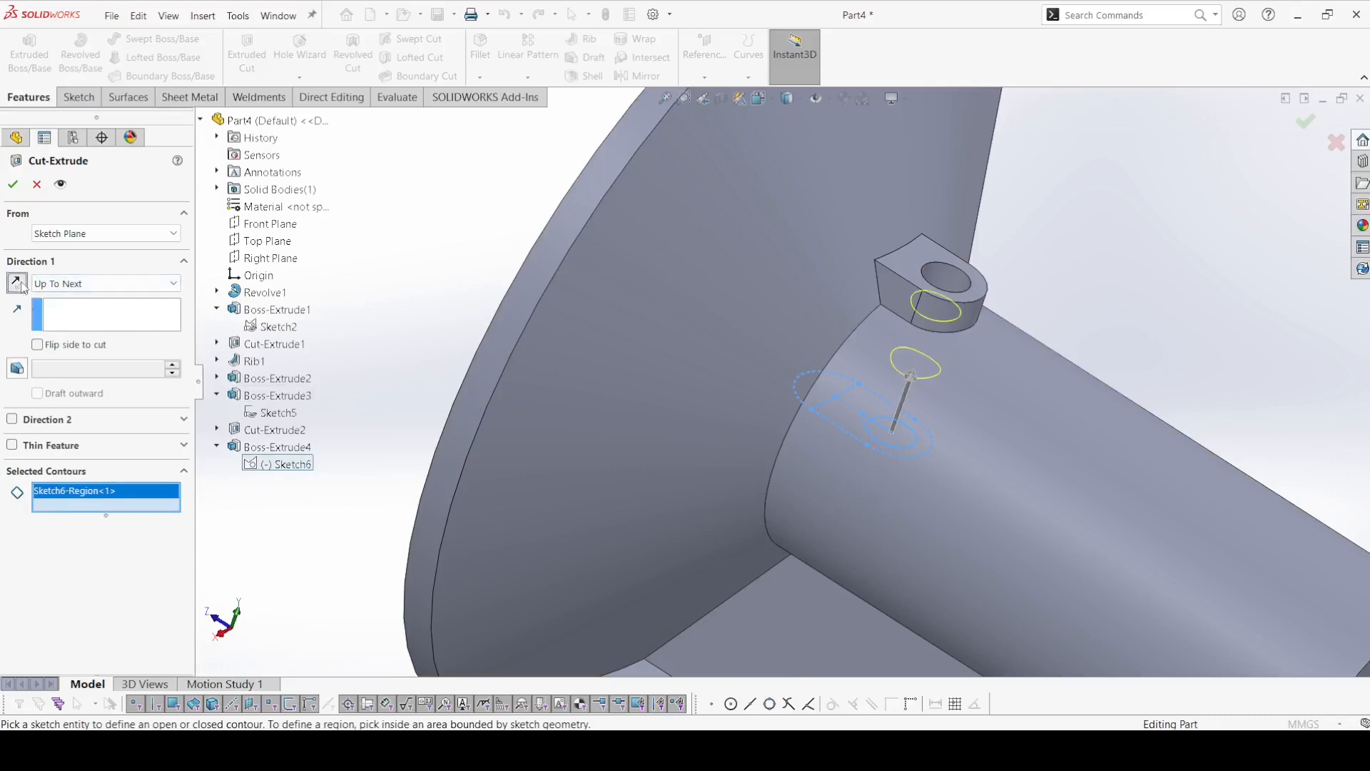
{"action": "left_click", "coordinate": [13, 184]}
Start a sketch on the flange's flat outer face, on the side opposite the shaft.
{"action": "left_click", "coordinate": [433, 310]}
{"action": "scroll", "coordinate": [425, 315], "scroll_direction": "up", "scroll_amount": 4}
{"action": "middle_click_drag", "start_coordinate": [426, 317], "coordinate": [558, 377]}
{"action": "left_click", "coordinate": [686, 205]}
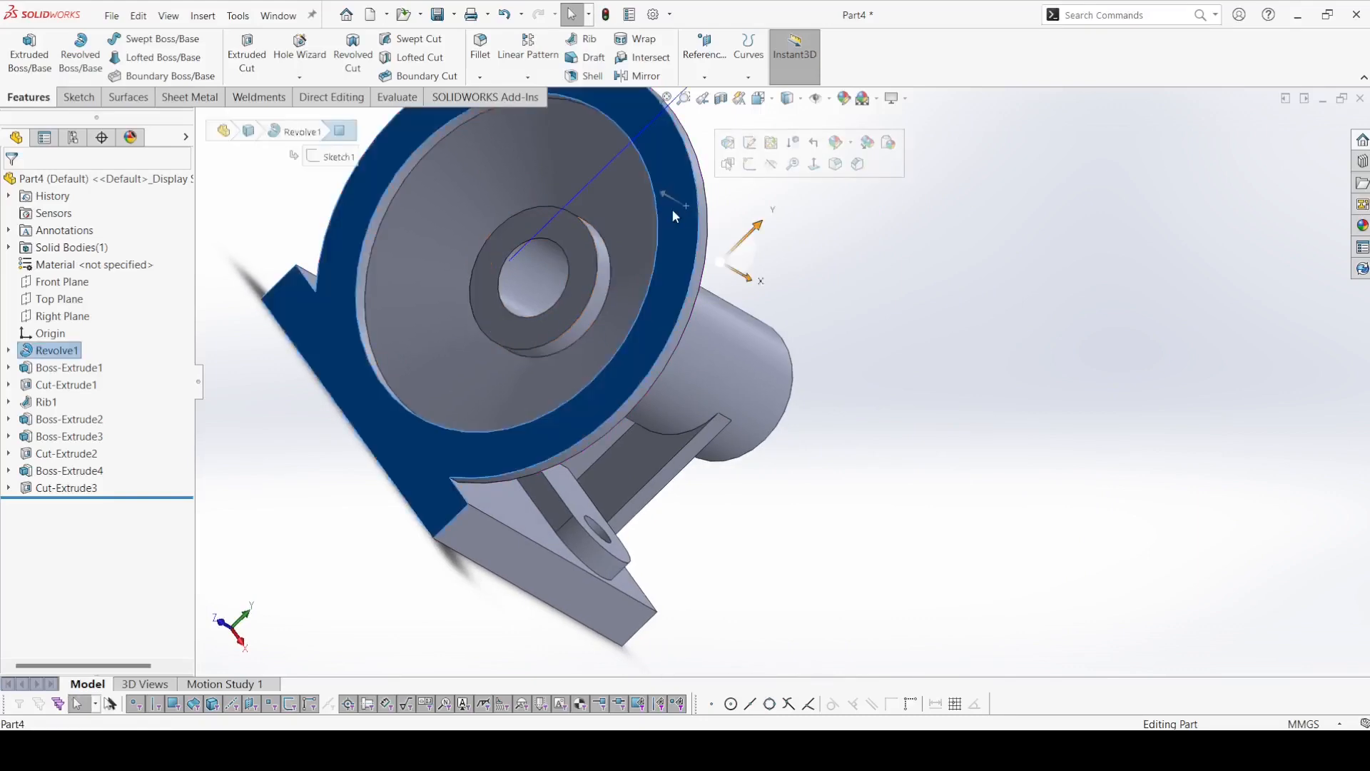
{"action": "left_click", "coordinate": [78, 97]}
{"action": "left_click", "coordinate": [23, 50]}
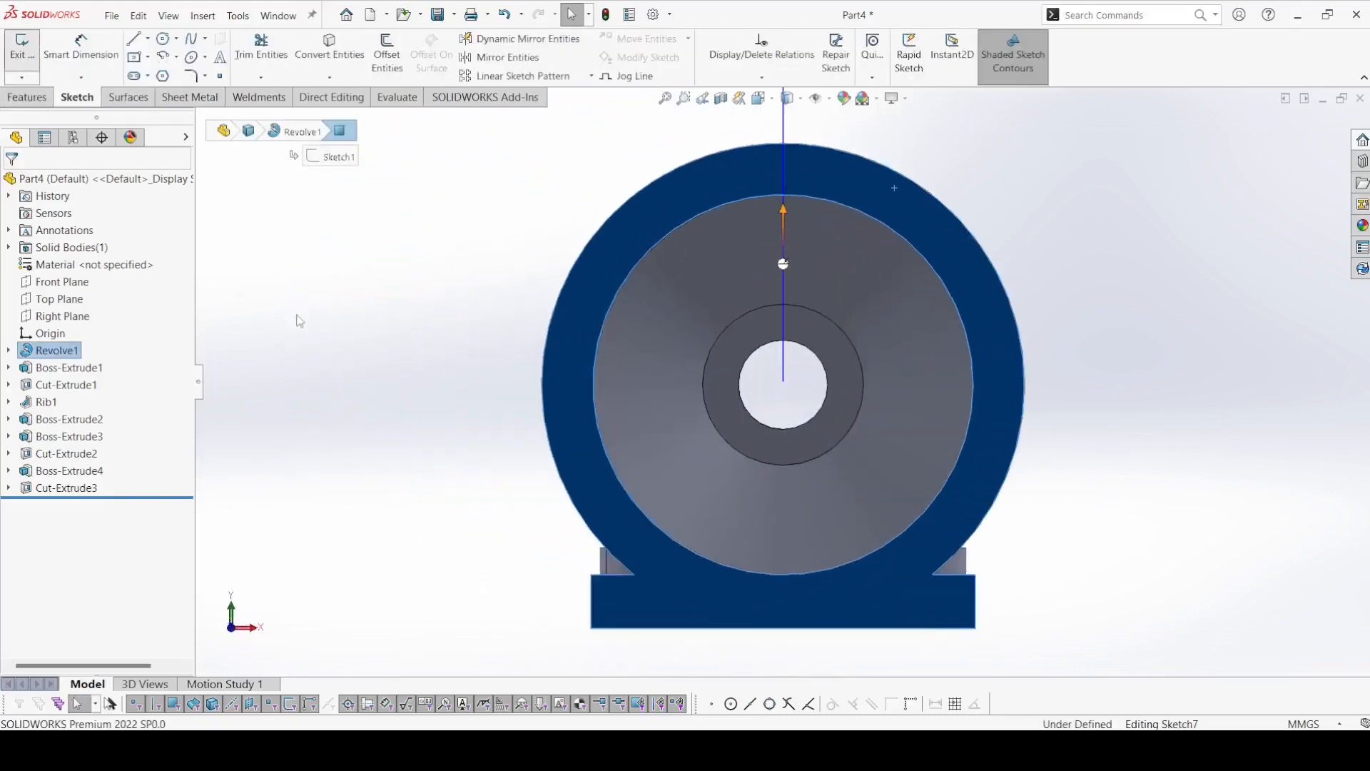
Draw two centerlines from the origin past the flange rim: one up-left about 73 mm long, one horizontal to the left about 71 mm long.
{"action": "left_click", "coordinate": [149, 40]}
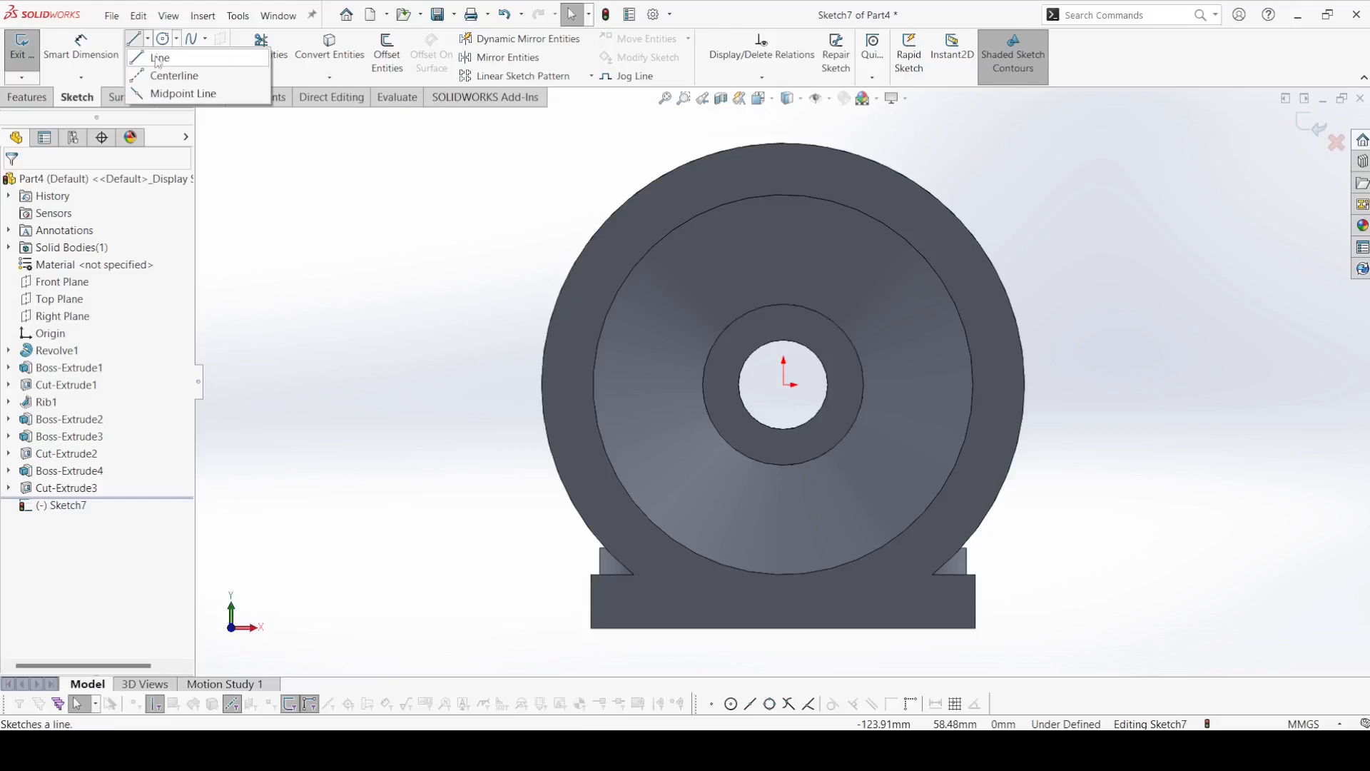
{"action": "left_click", "coordinate": [165, 74]}
{"action": "left_click", "coordinate": [149, 41]}
{"action": "left_click", "coordinate": [169, 74]}
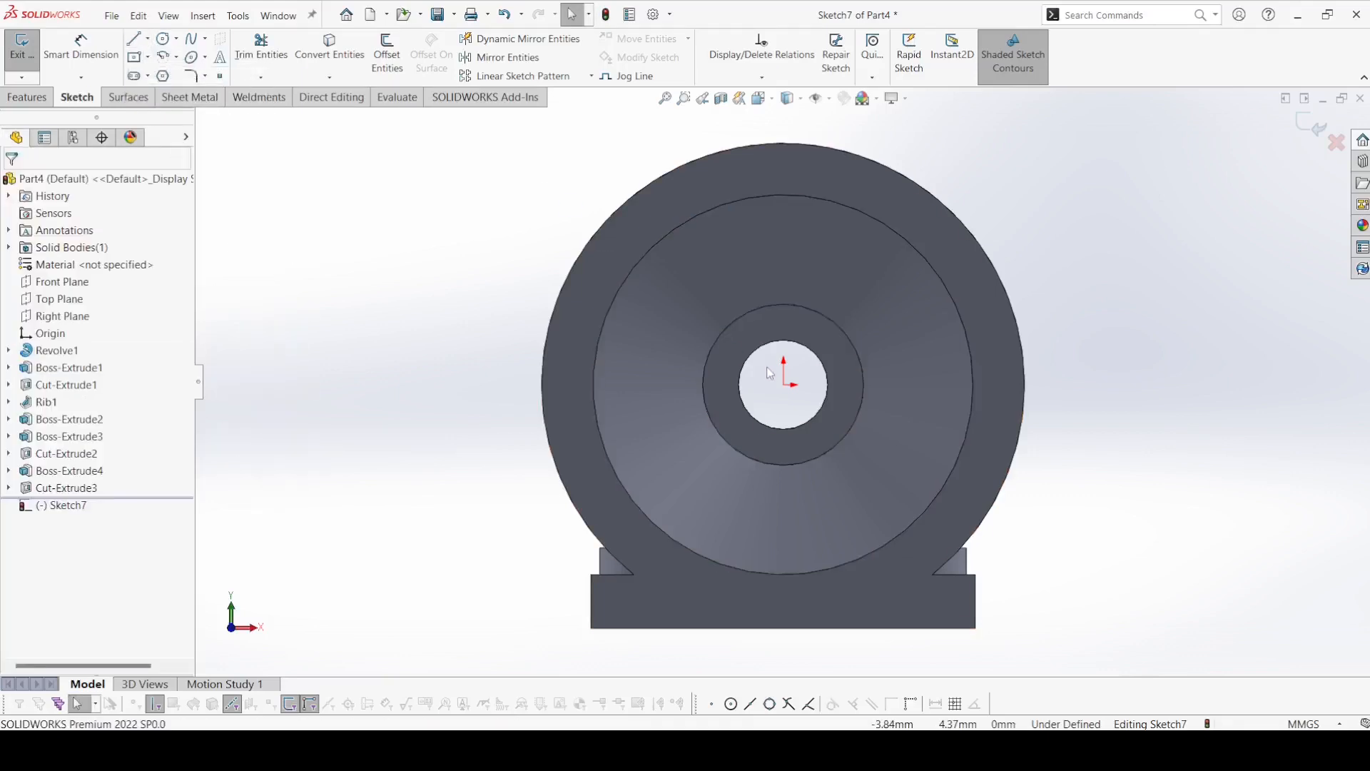
{"action": "left_click", "coordinate": [144, 45]}
{"action": "left_click", "coordinate": [149, 42]}
{"action": "left_click", "coordinate": [154, 73]}
{"action": "left_click", "coordinate": [534, 171]}
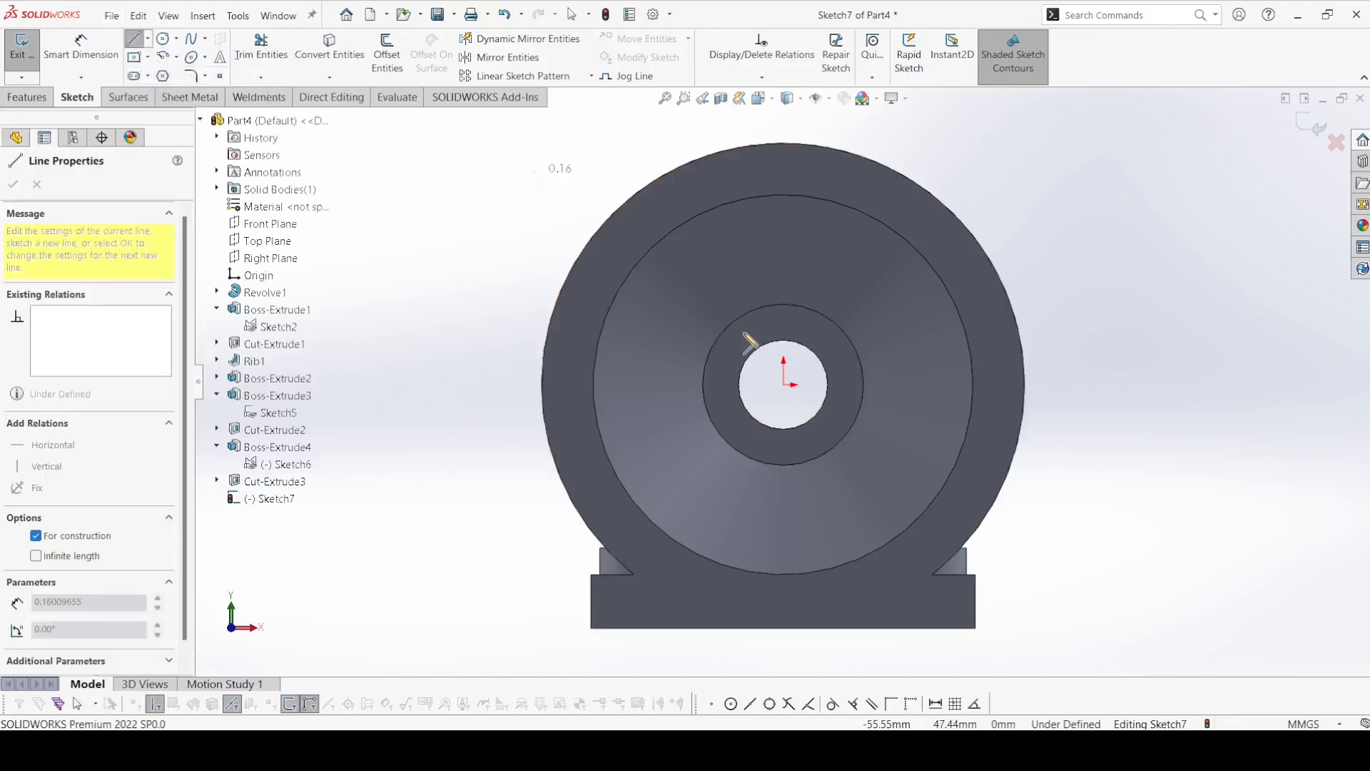
{"action": "left_click", "coordinate": [783, 384]}
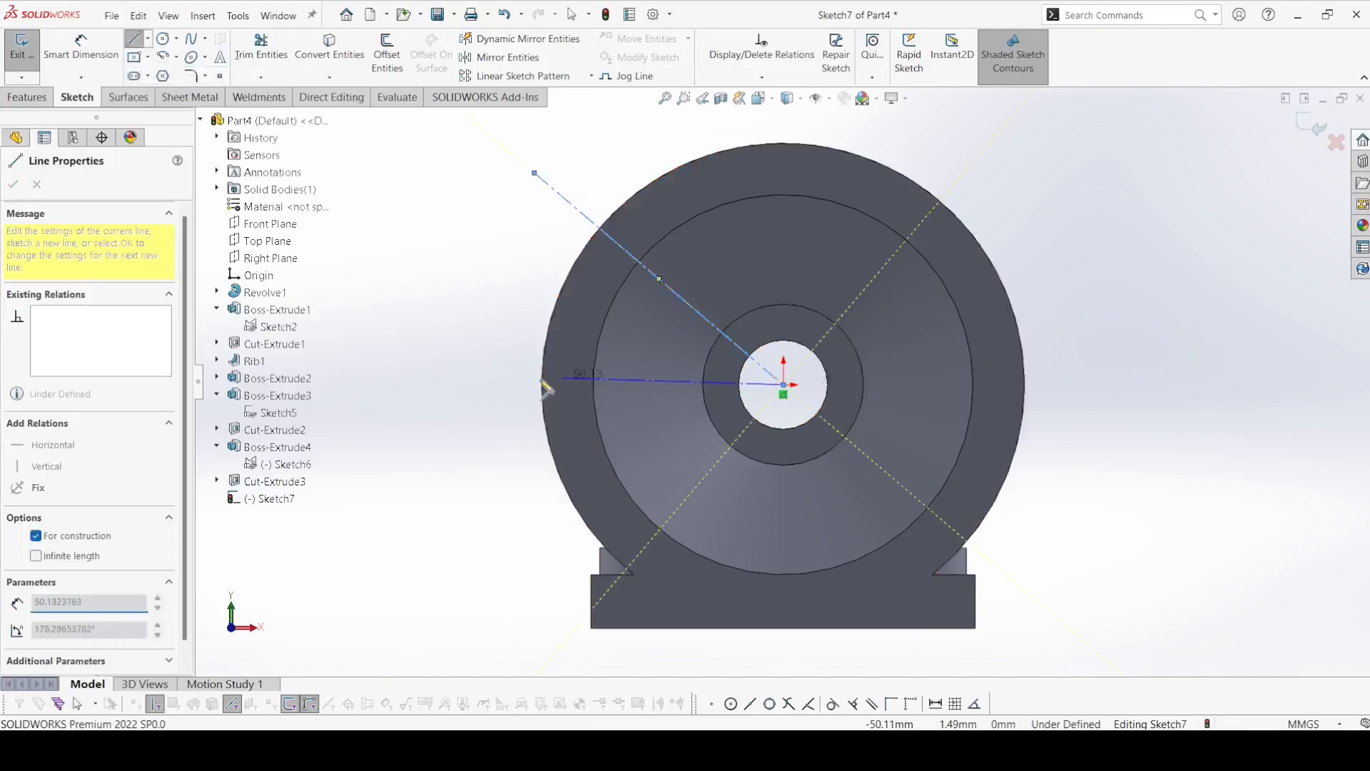
{"action": "left_click", "coordinate": [465, 384]}
{"action": "right_click", "coordinate": [465, 384]}
{"action": "left_click", "coordinate": [493, 391]}
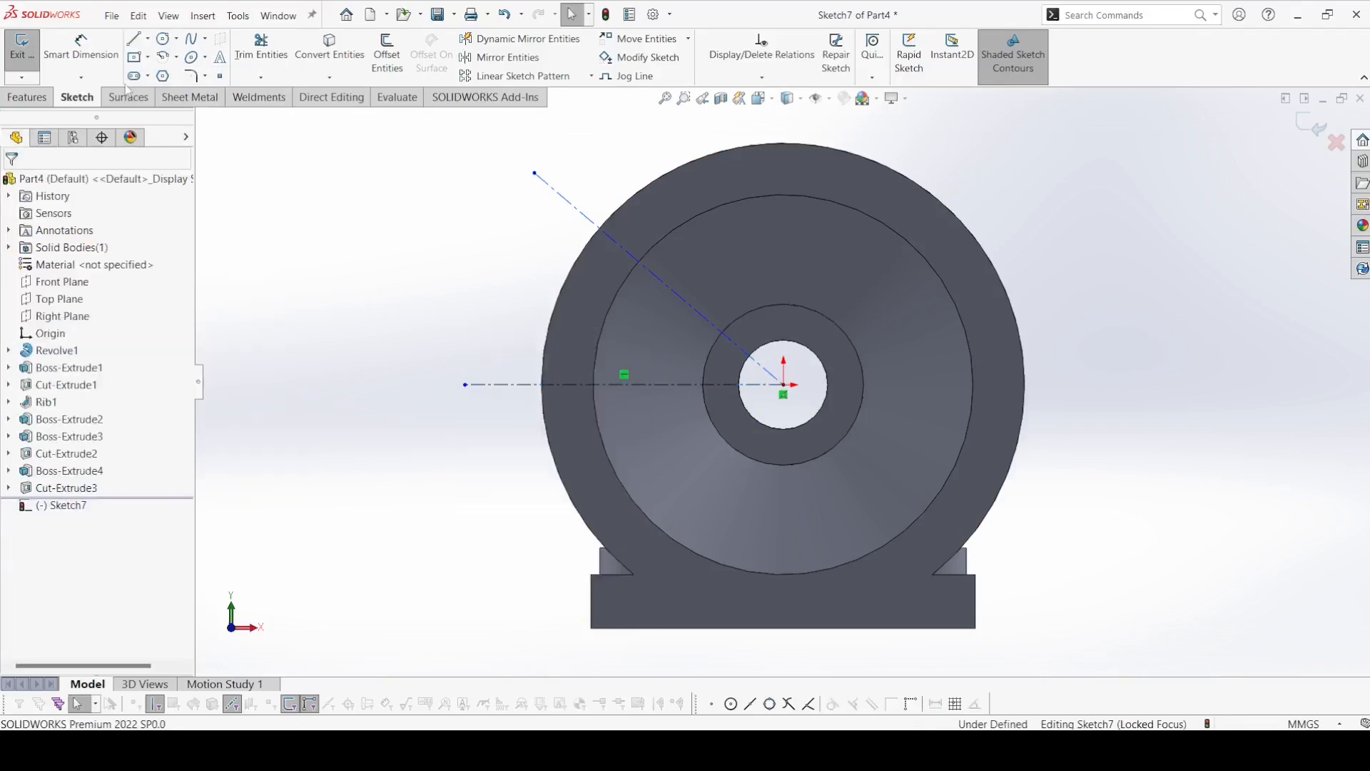
Dimension the angle between the inclined and horizontal centerlines 45°.
{"action": "left_click", "coordinate": [81, 47]}
{"action": "left_click", "coordinate": [677, 295]}
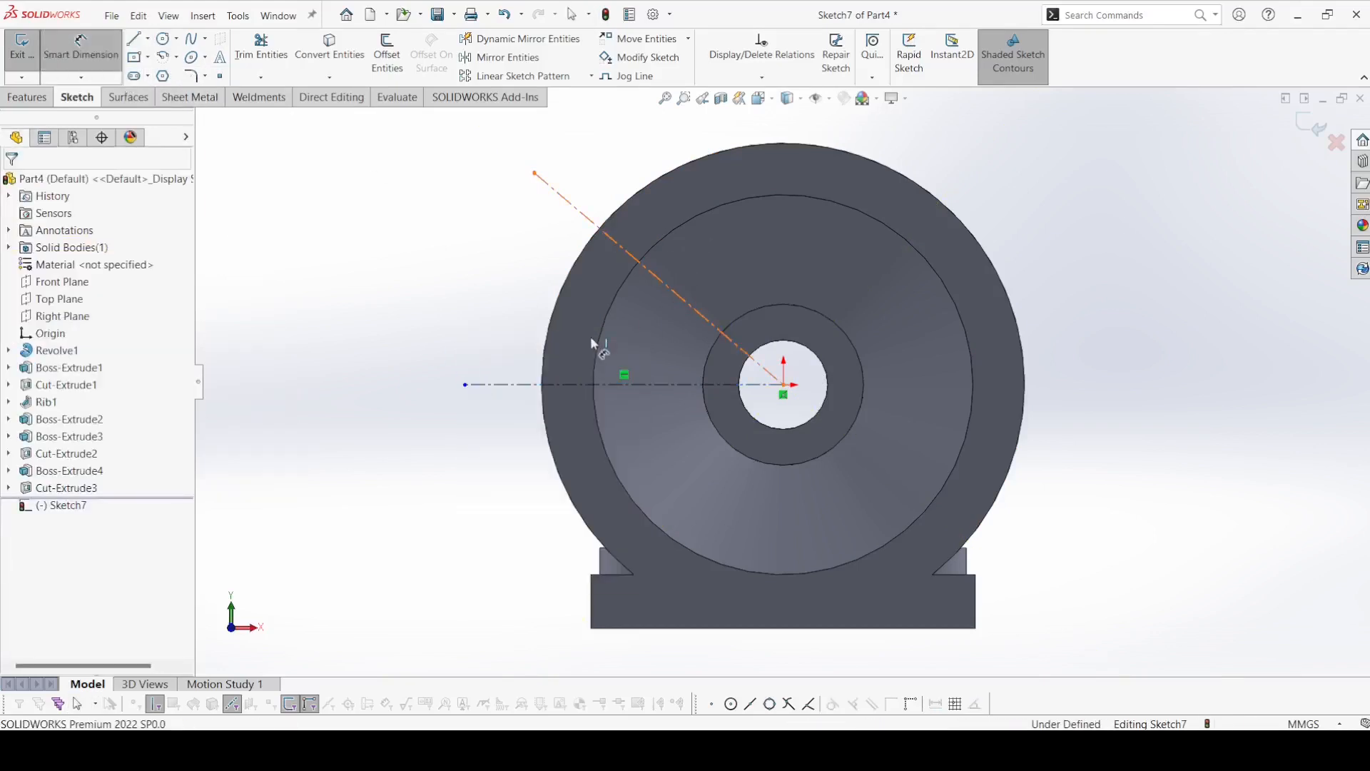
{"action": "left_click", "coordinate": [537, 386]}
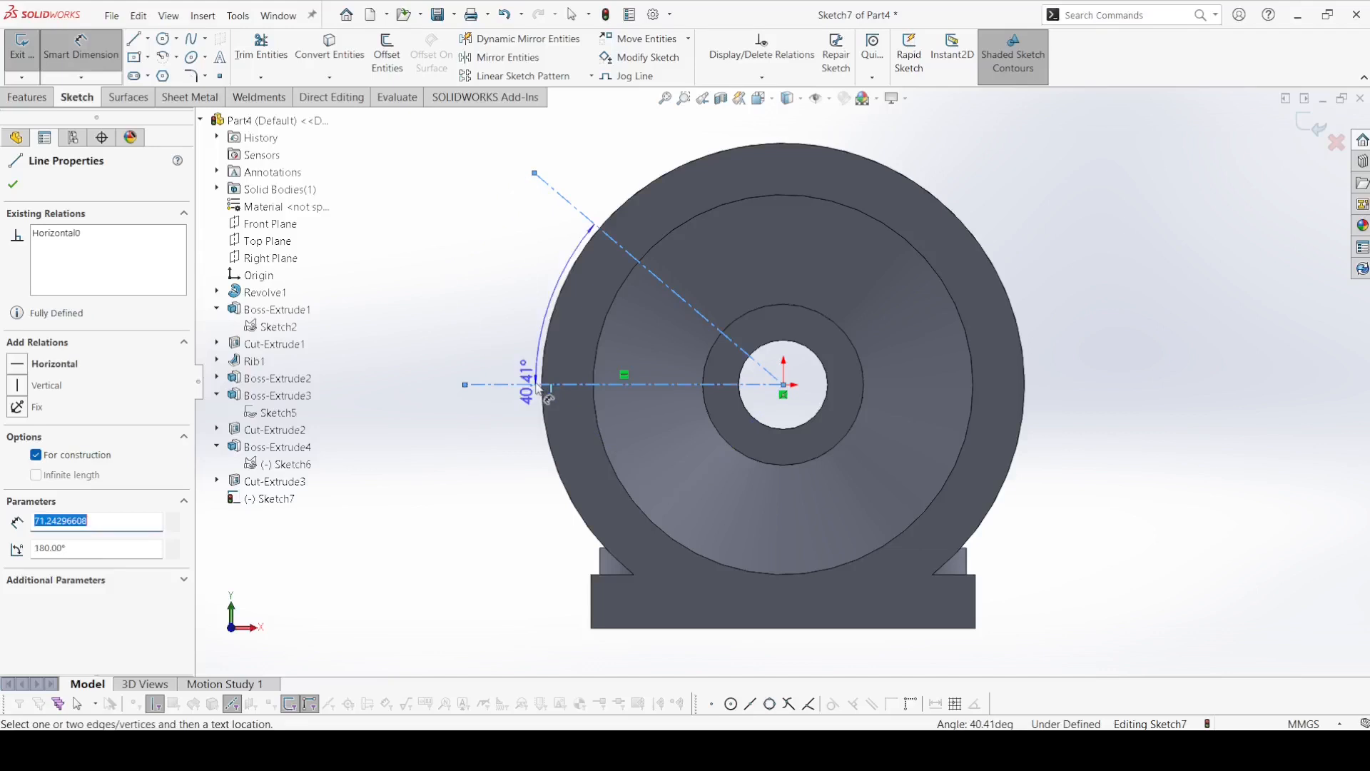
{"action": "left_click", "coordinate": [529, 332]}
{"action": "type", "text": "45"}
{"action": "key", "text": "Return"}
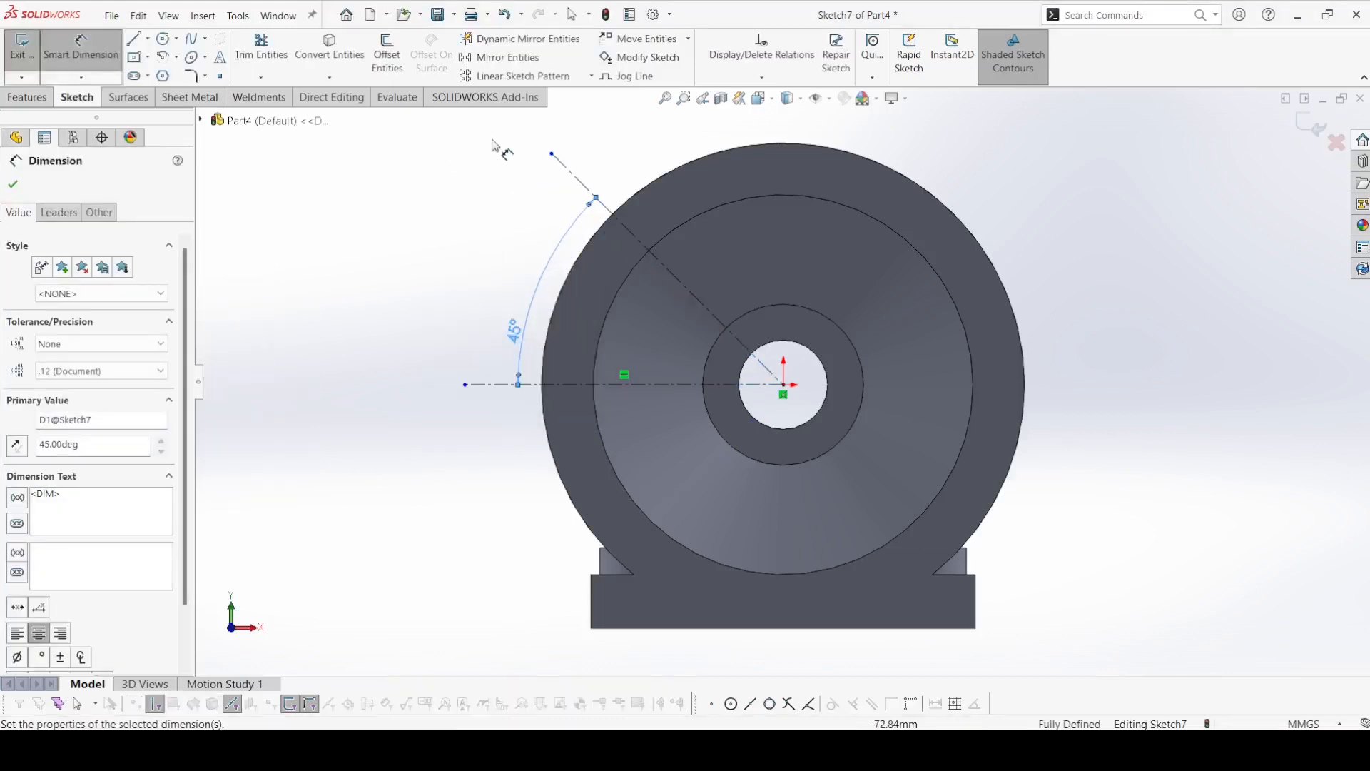
Dimension the inclined centerline's length as 94/2, giving 47 mm.
{"action": "left_click", "coordinate": [677, 273]}
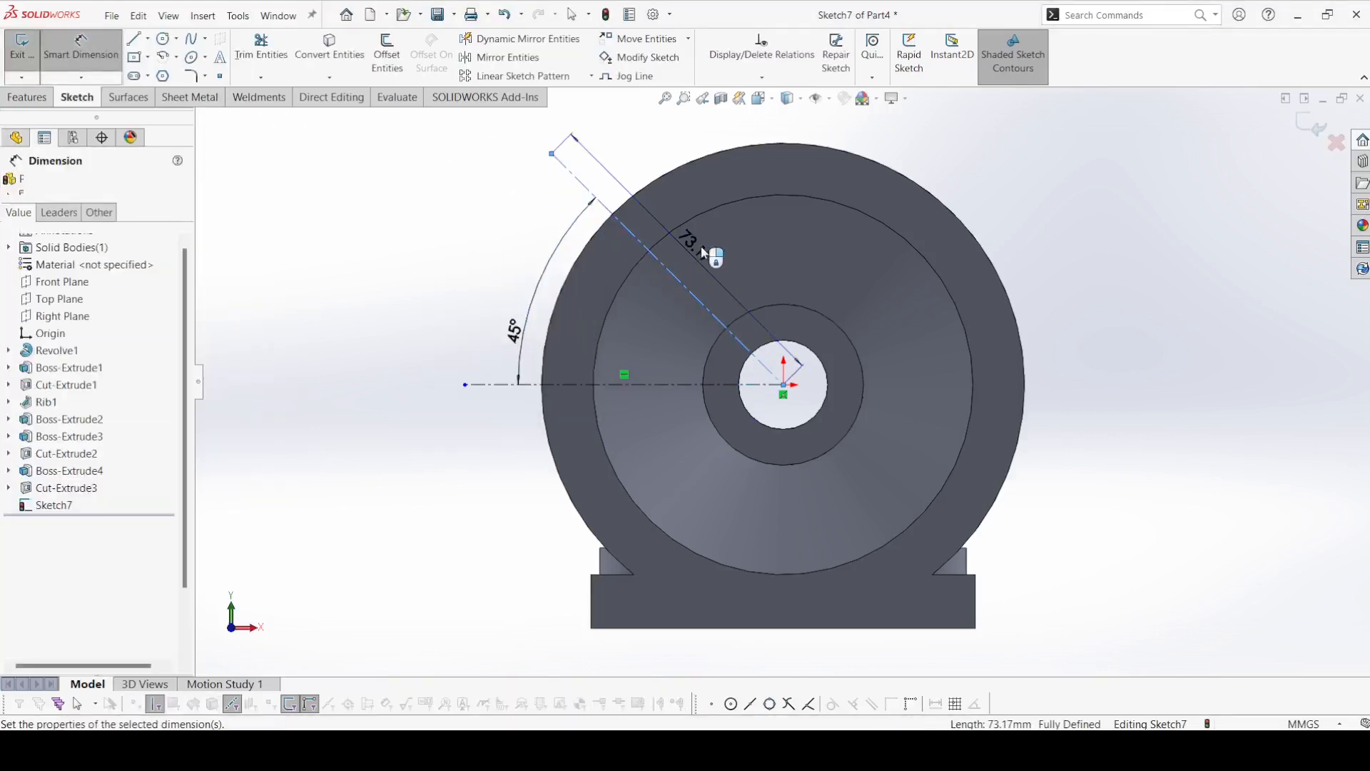
{"action": "left_click", "coordinate": [701, 246]}
{"action": "type", "text": "94/2"}
{"action": "key", "text": "Return"}
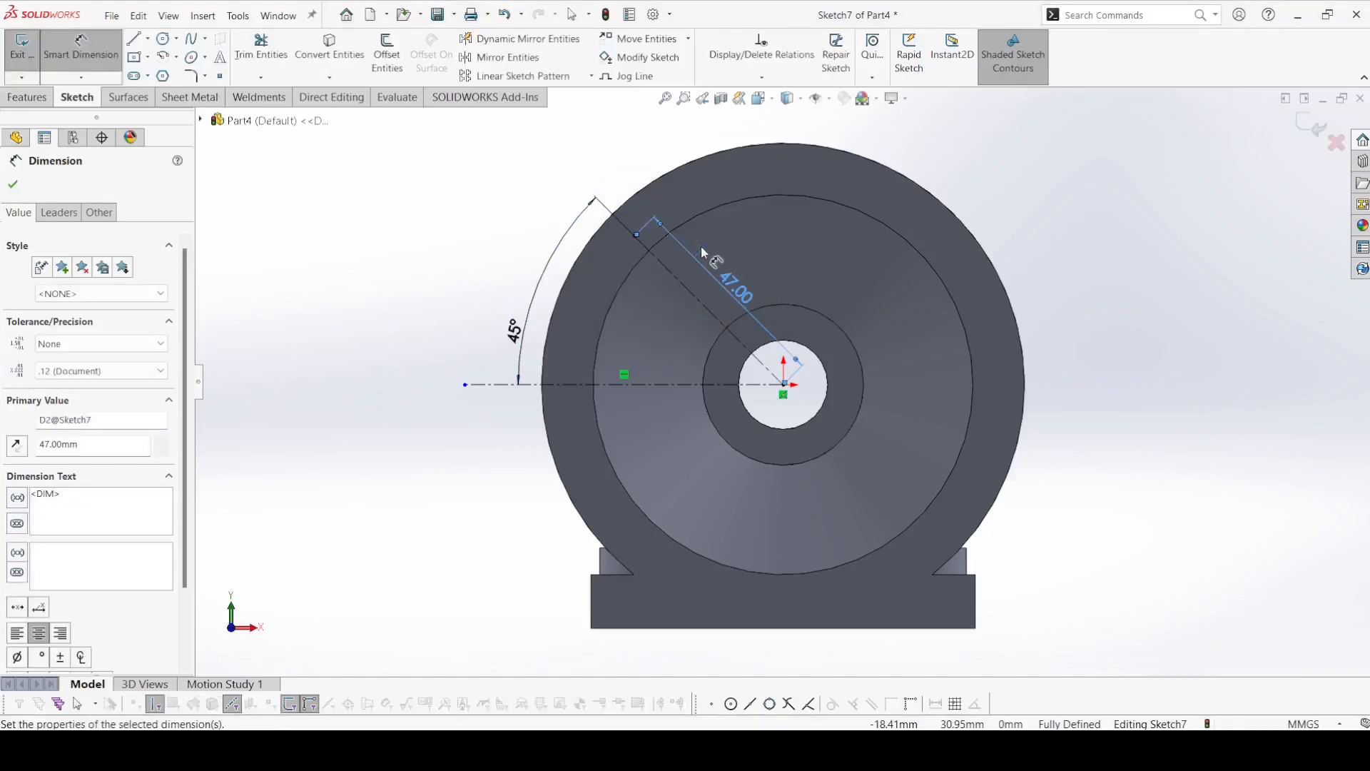
{"action": "left_click", "coordinate": [16, 184]}
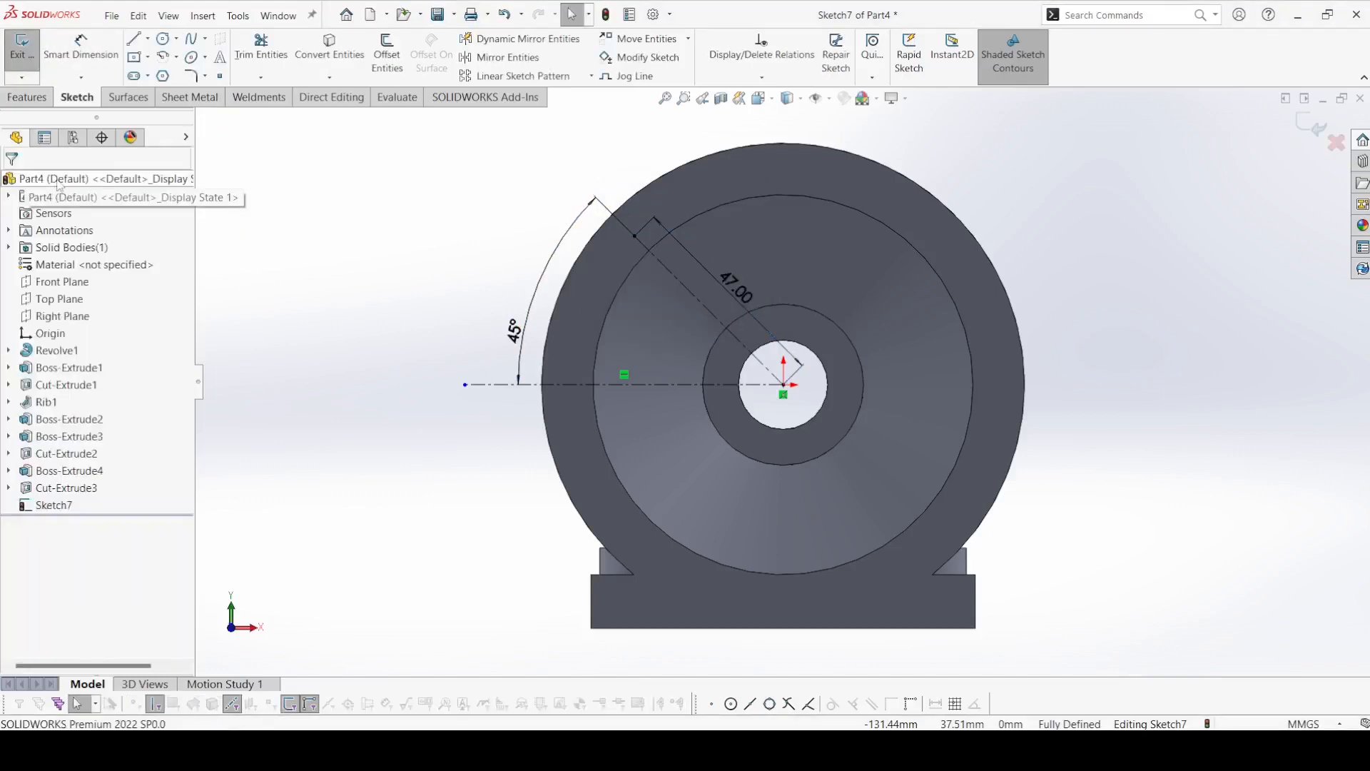
Sketch a straight slot inward along the inclined centerline from its outer endpoint, about 19.7 mm between centers and 17.5 mm wide.
{"action": "left_click", "coordinate": [133, 76]}
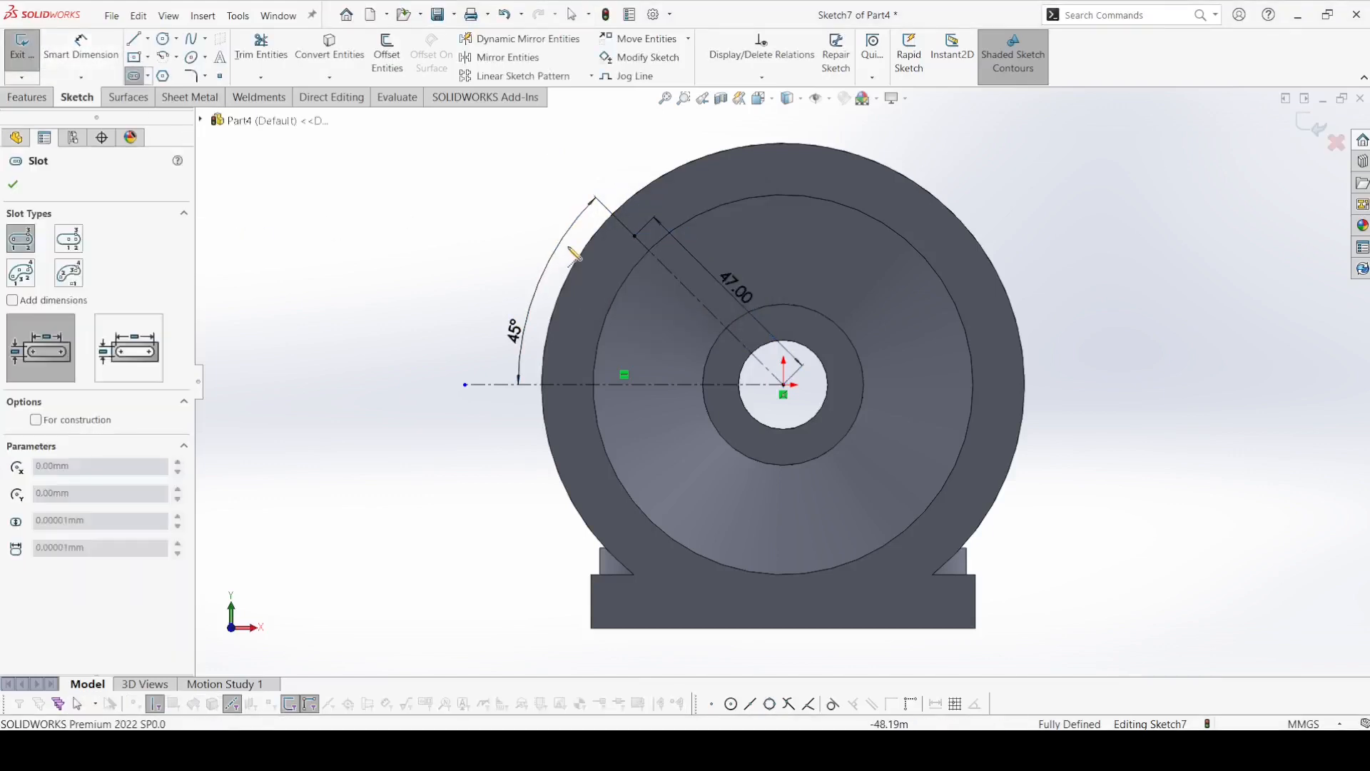
{"action": "left_click", "coordinate": [635, 235]}
{"action": "left_click", "coordinate": [698, 300]}
{"action": "left_click", "coordinate": [733, 291]}
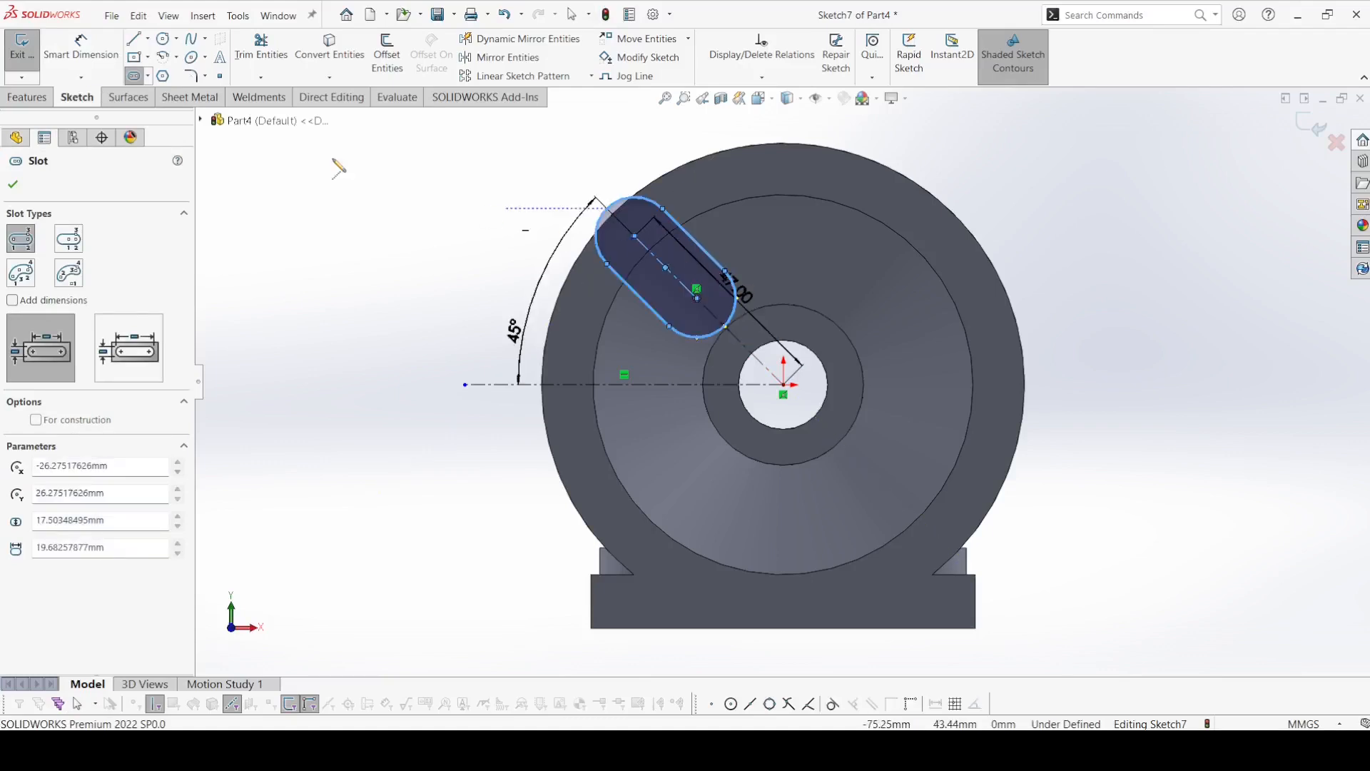
{"action": "left_click", "coordinate": [15, 185]}
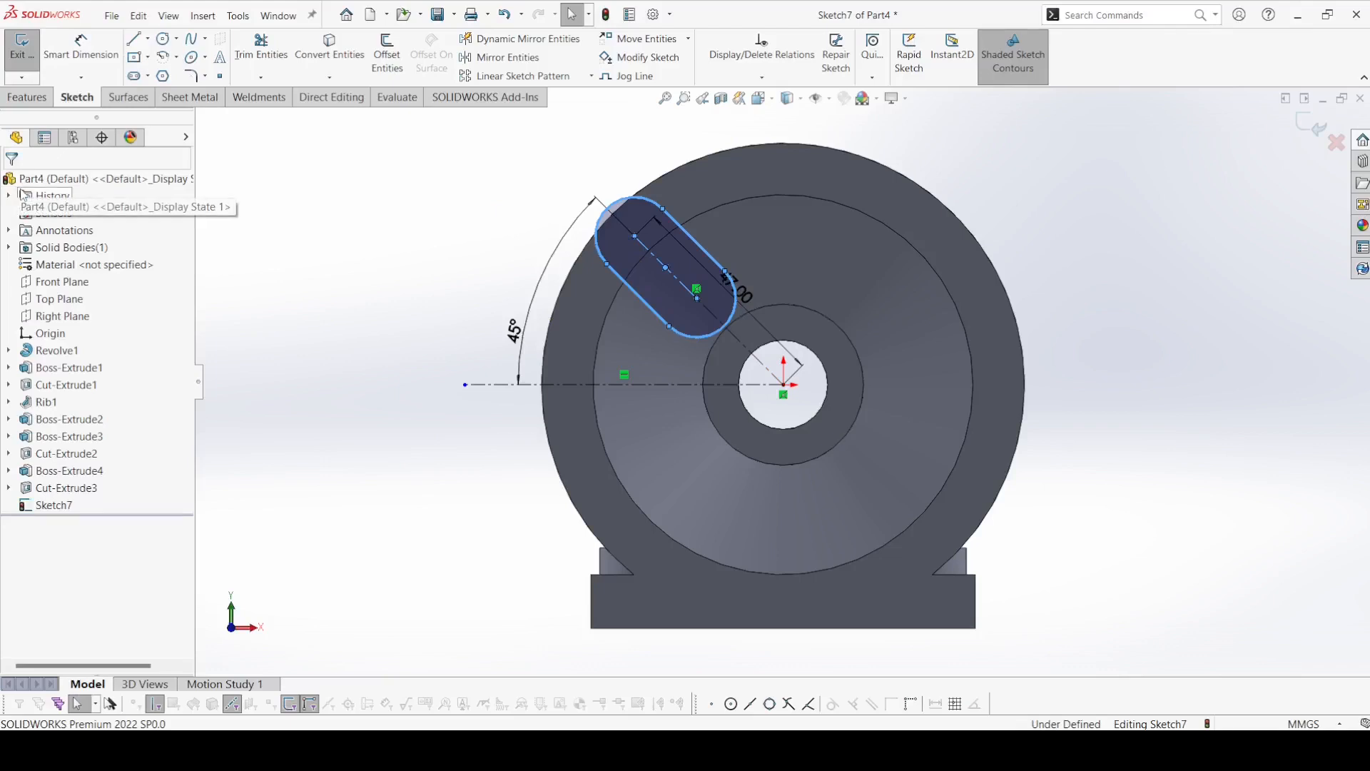
Dimension the radius of the slot's outer end arc as 6 mm.
{"action": "left_click", "coordinate": [75, 50]}
{"action": "left_click", "coordinate": [613, 211]}
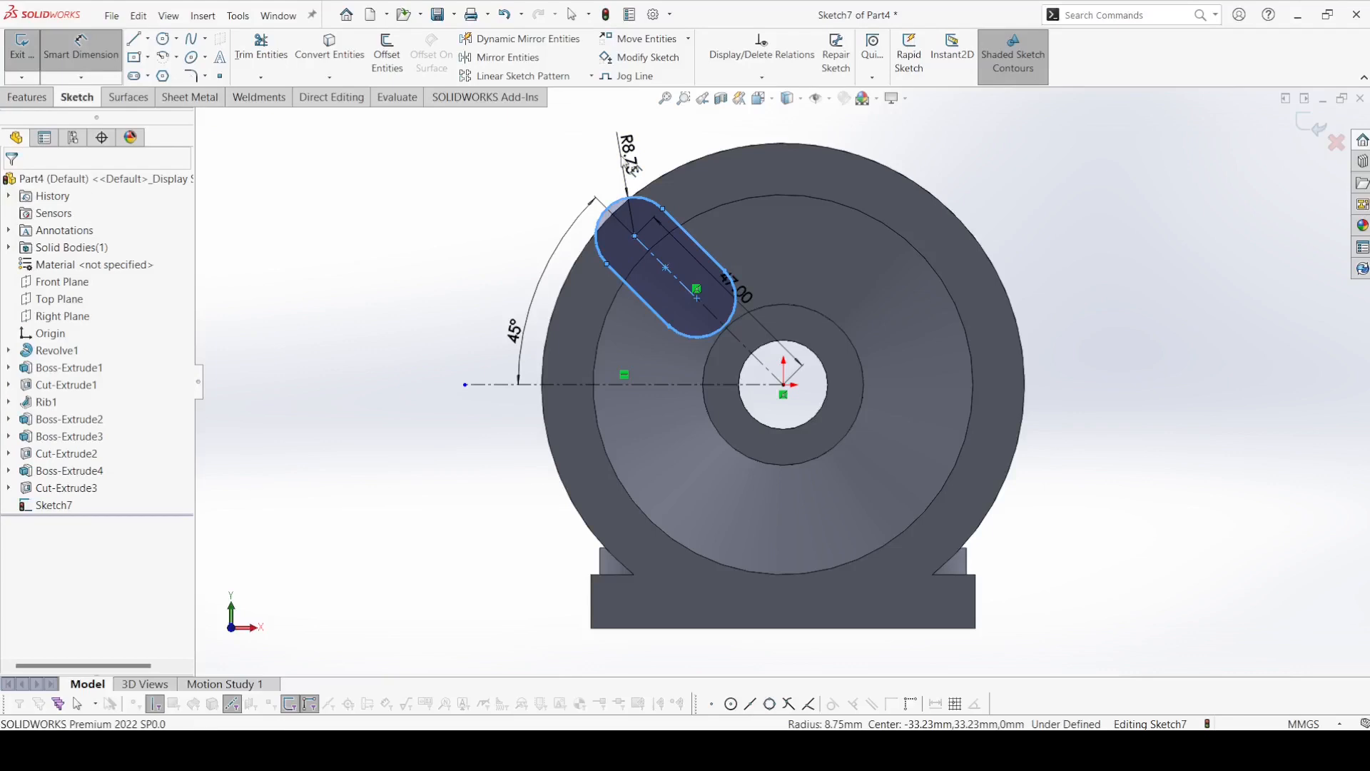
{"action": "left_click", "coordinate": [633, 169]}
{"action": "type", "text": "6"}
{"action": "key", "text": "Return"}
Draw a line across the slot's inner end, joining the two endpoints of the inner arc.
{"action": "scroll", "coordinate": [643, 246], "scroll_direction": "down", "scroll_amount": 3}
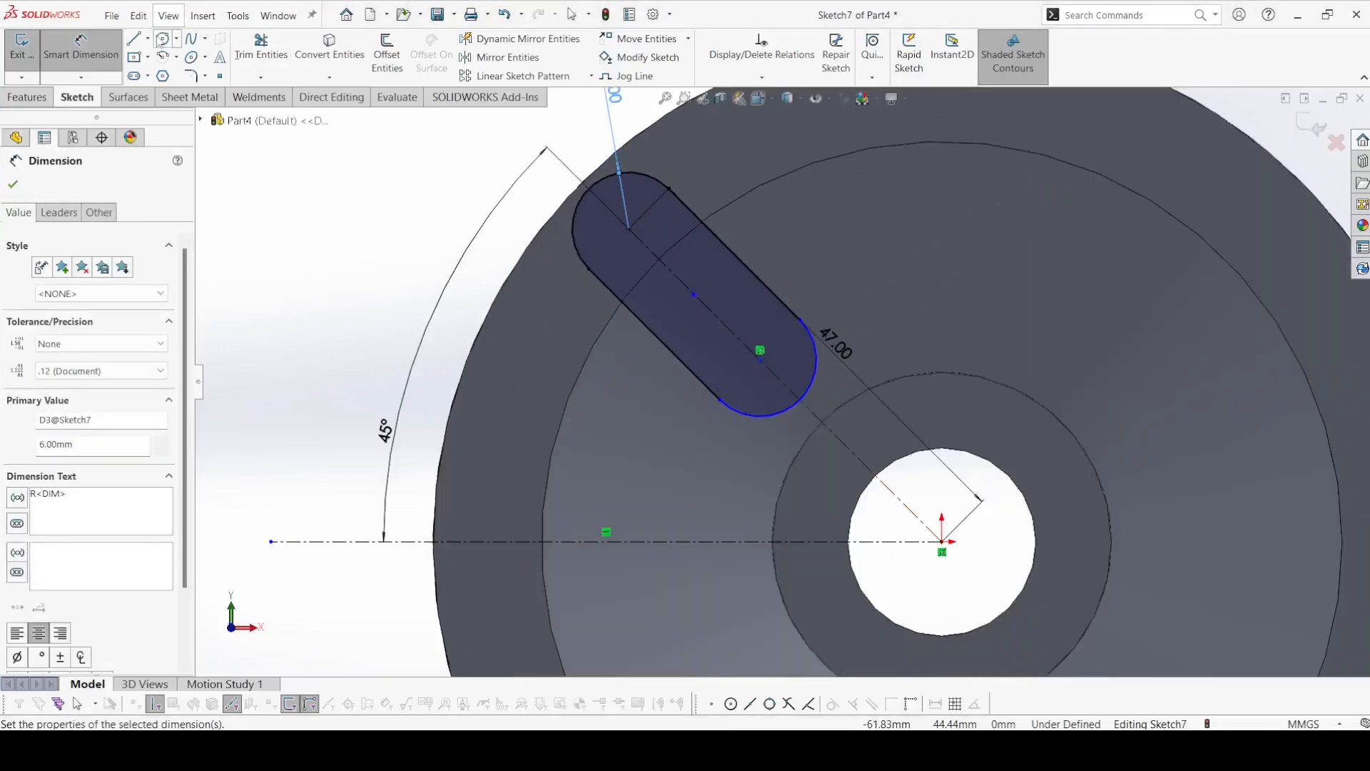
{"action": "left_click", "coordinate": [133, 40]}
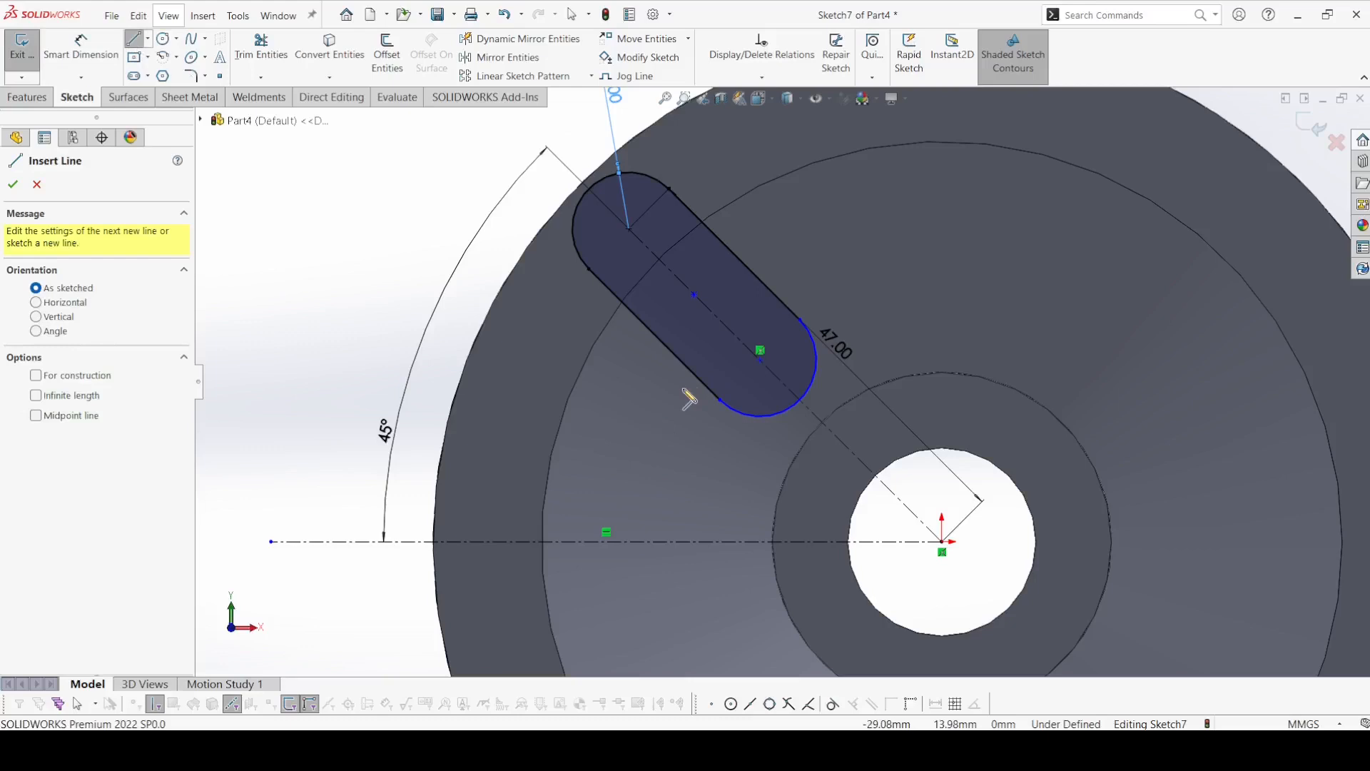
{"action": "left_click", "coordinate": [719, 400]}
{"action": "left_click", "coordinate": [800, 321]}
{"action": "right_click", "coordinate": [800, 320]}
{"action": "left_click", "coordinate": [828, 331]}
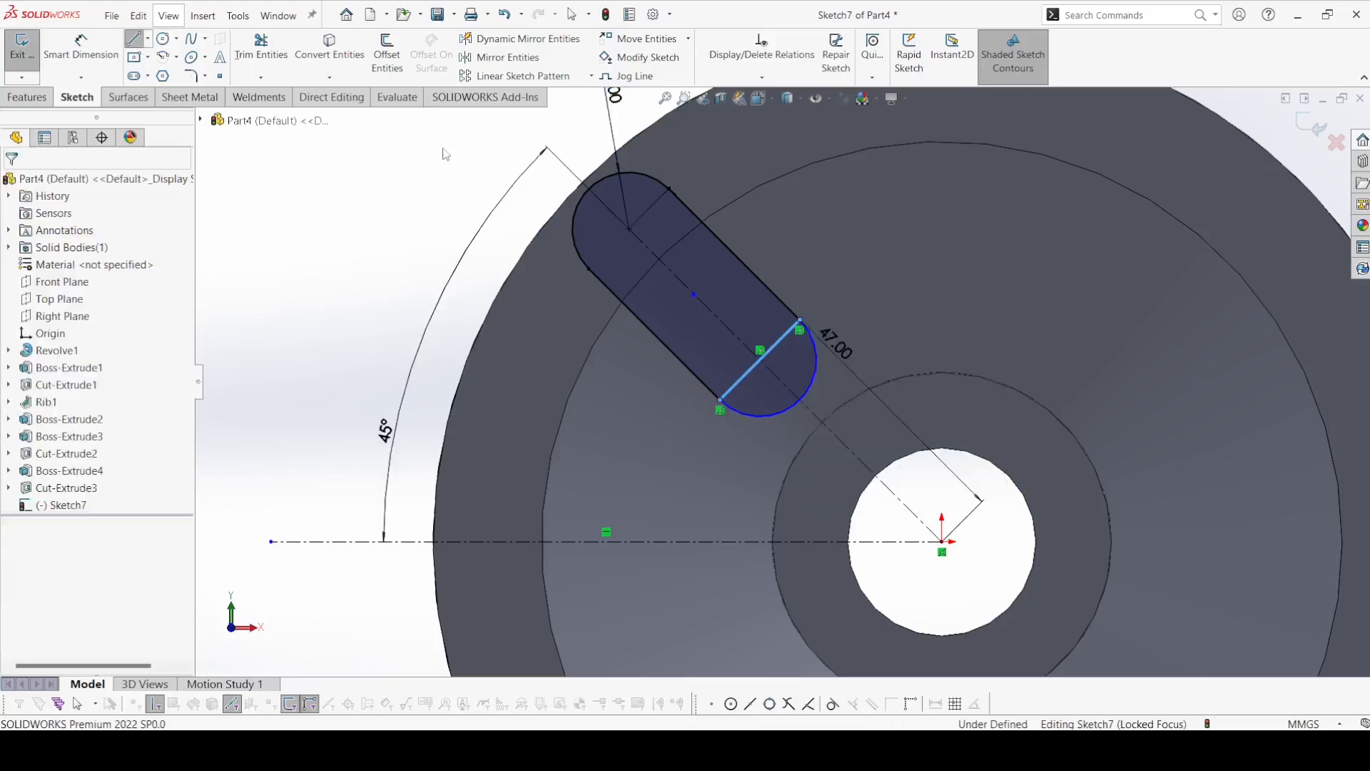
Dimension the slot's straight length from the cross line to the start of the outer arc as 16 mm.
{"action": "left_click", "coordinate": [89, 52]}
{"action": "left_click", "coordinate": [746, 376]}
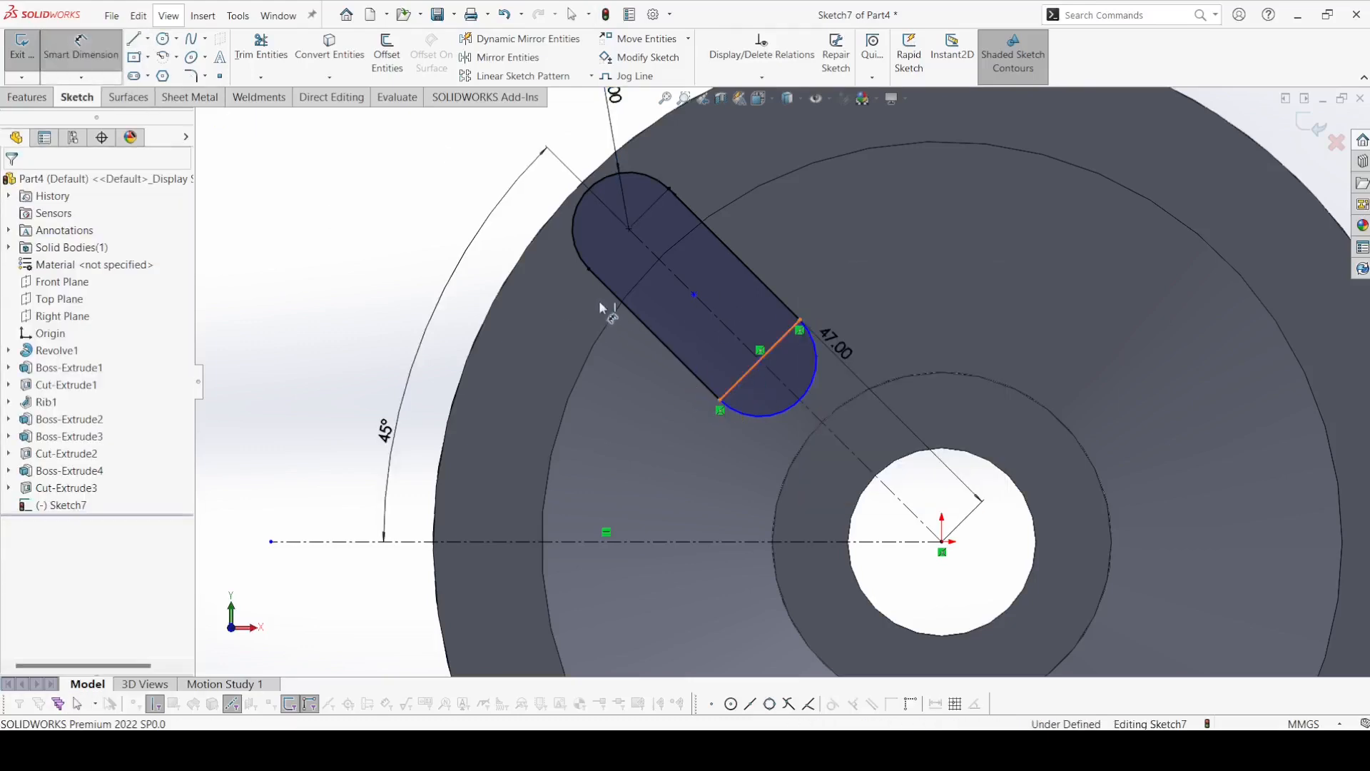
{"action": "left_click", "coordinate": [589, 270]}
{"action": "left_click", "coordinate": [634, 388]}
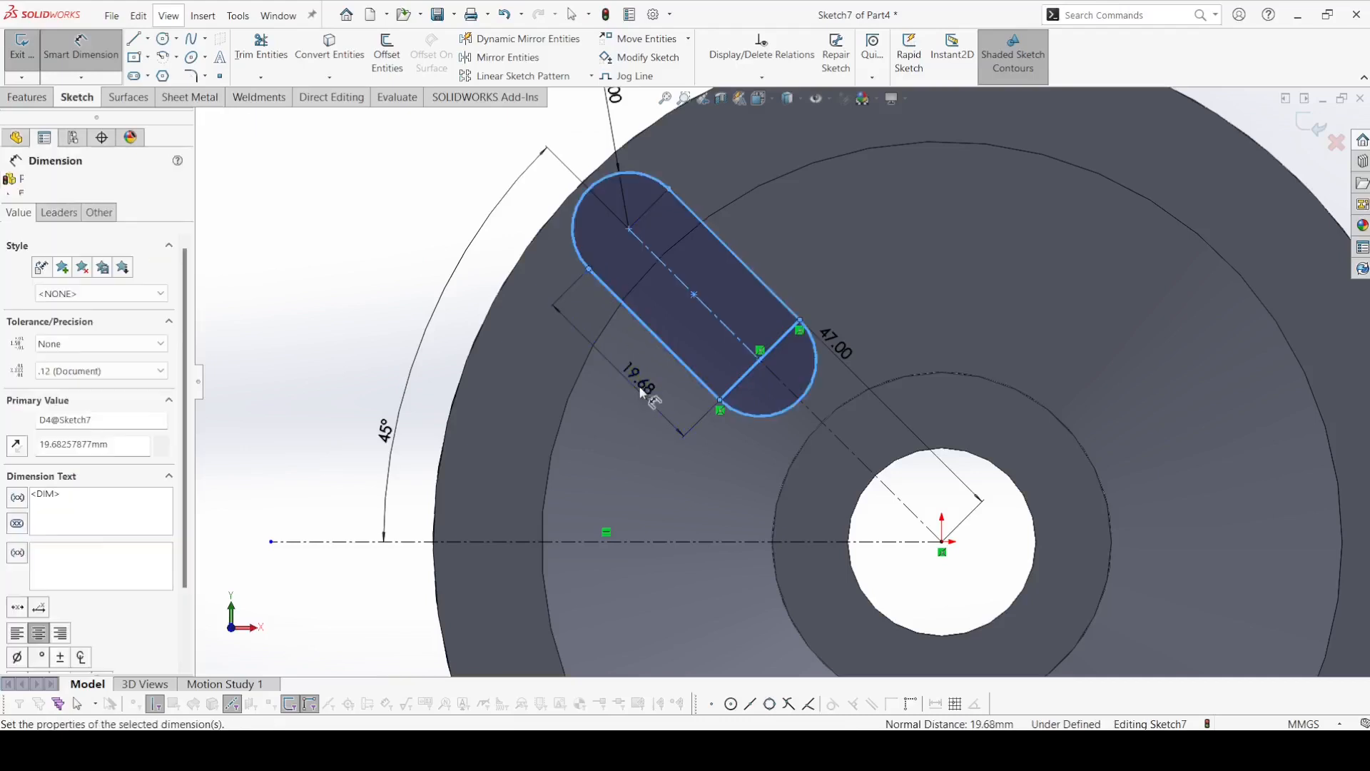
{"action": "type", "text": "16"}
{"action": "key", "text": "Return"}
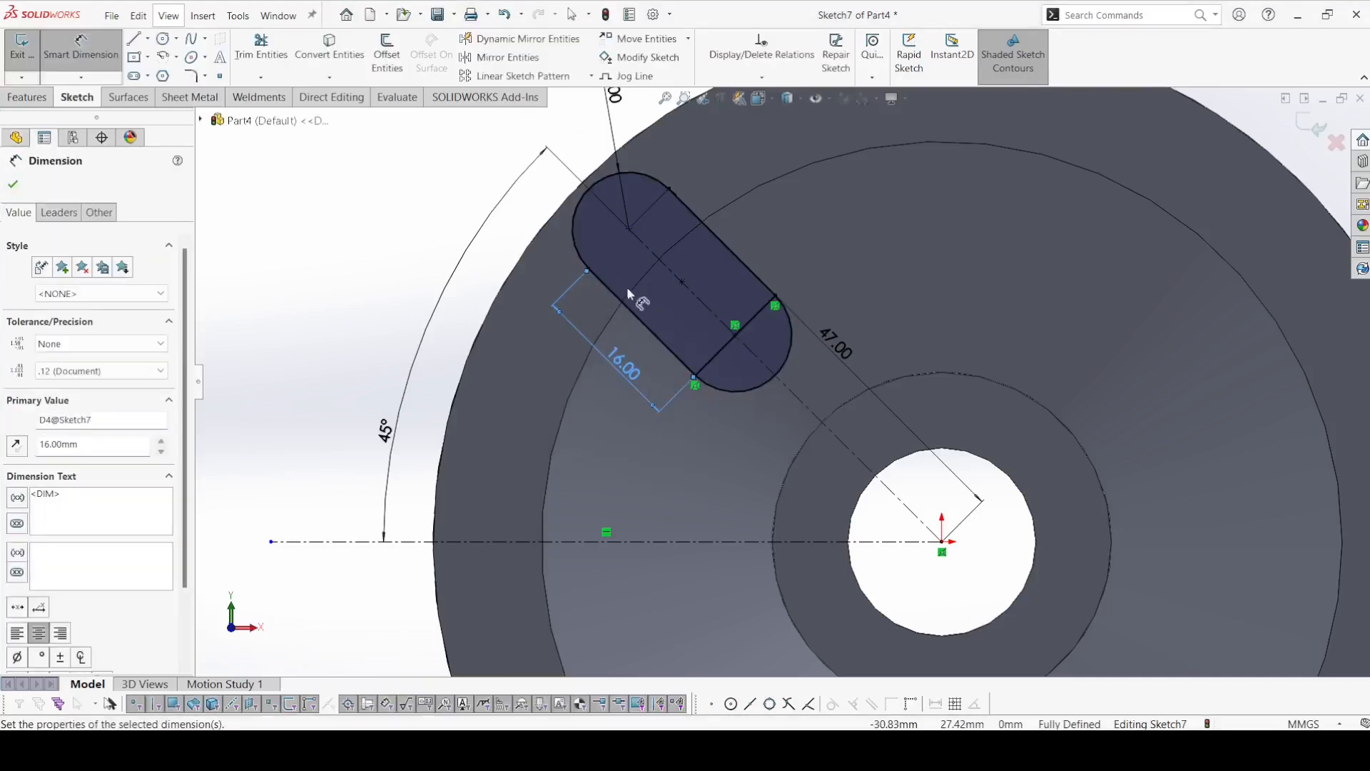
{"action": "left_click", "coordinate": [13, 185]}
Draw a circle centered on the slot's outer arc center and set its diameter to 5 mm.
{"action": "scroll", "coordinate": [385, 287], "scroll_direction": "up", "scroll_amount": 1}
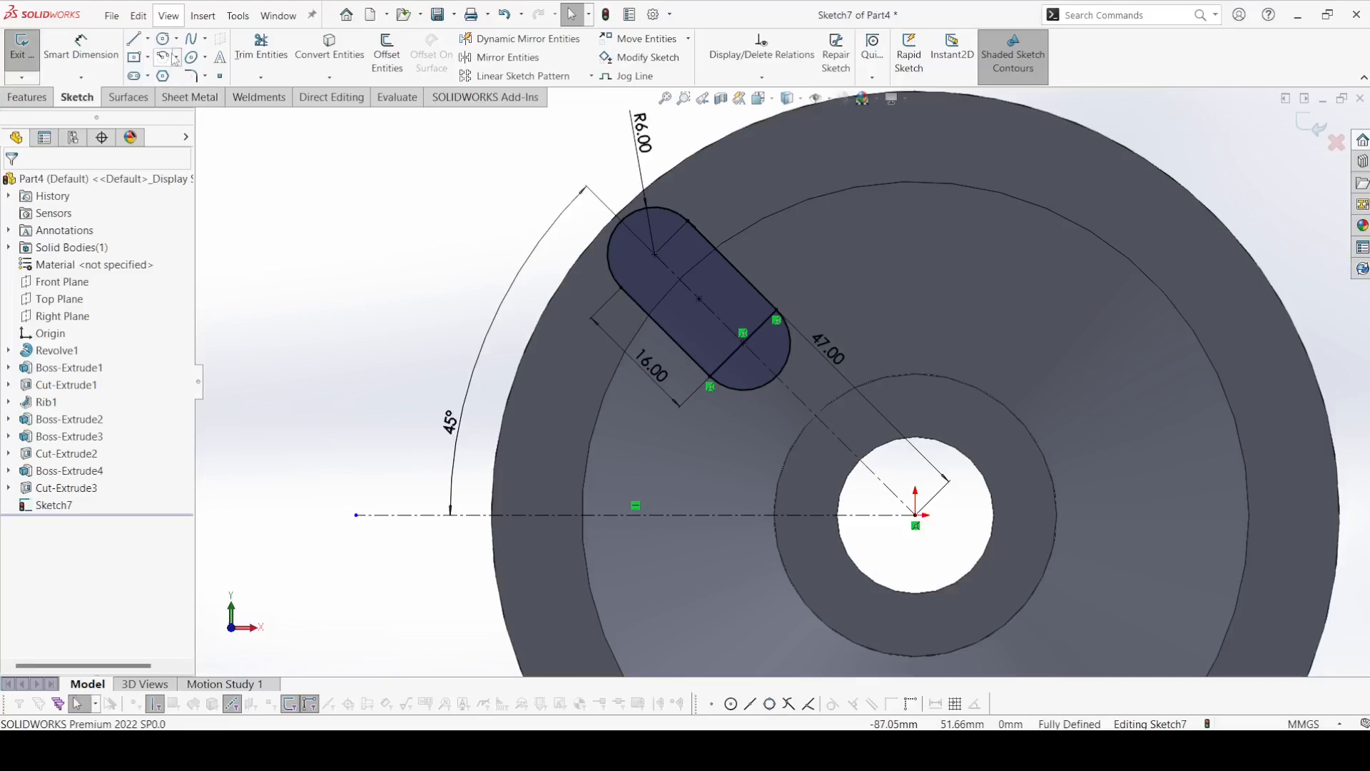
{"action": "left_click", "coordinate": [654, 254]}
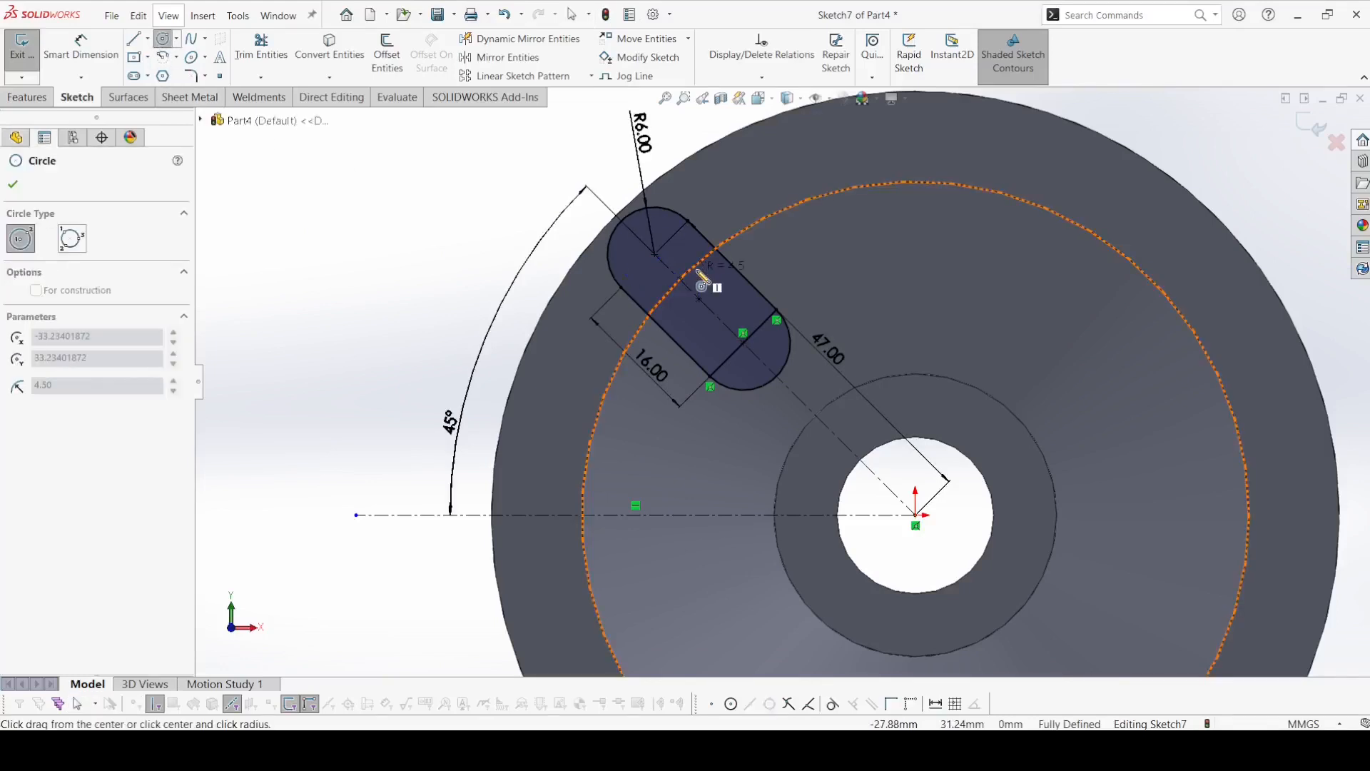
{"action": "left_click", "coordinate": [689, 287]}
{"action": "left_click", "coordinate": [80, 46]}
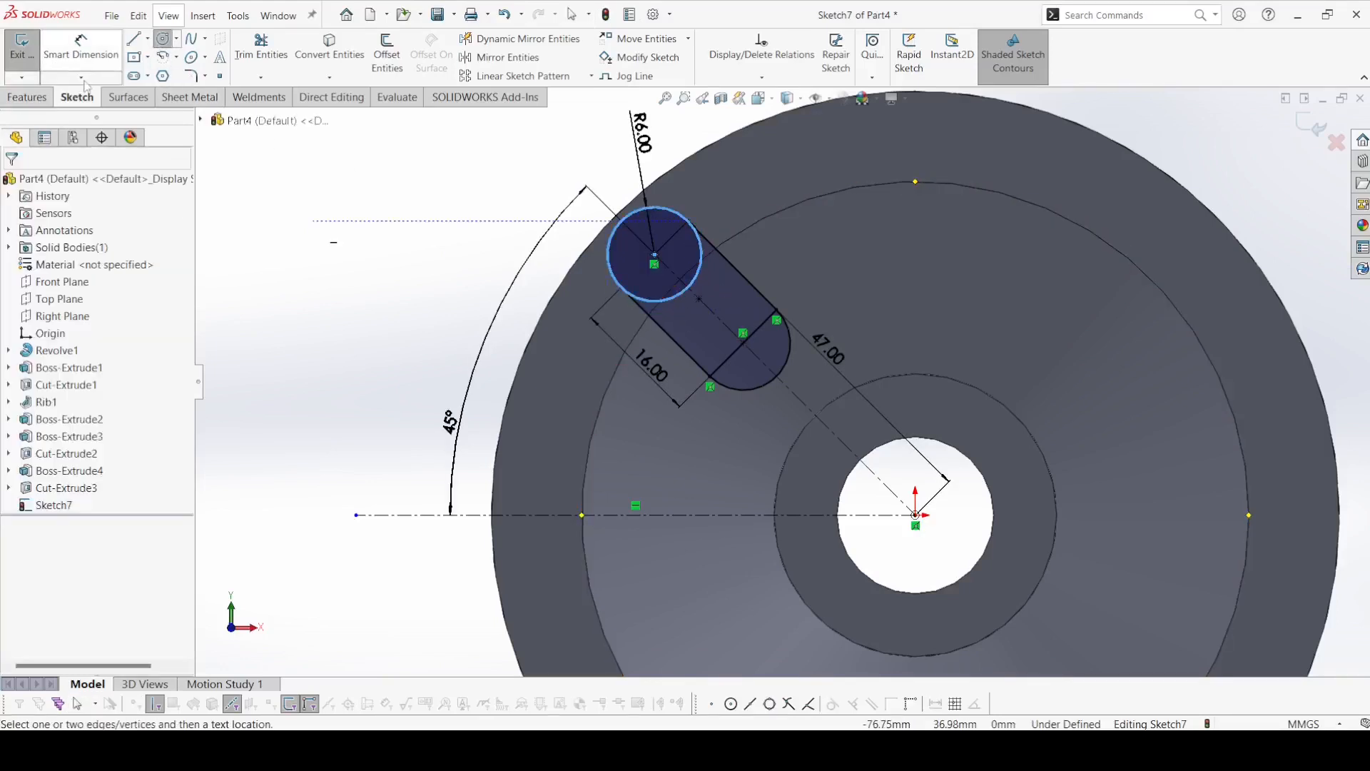
{"action": "left_click", "coordinate": [675, 300]}
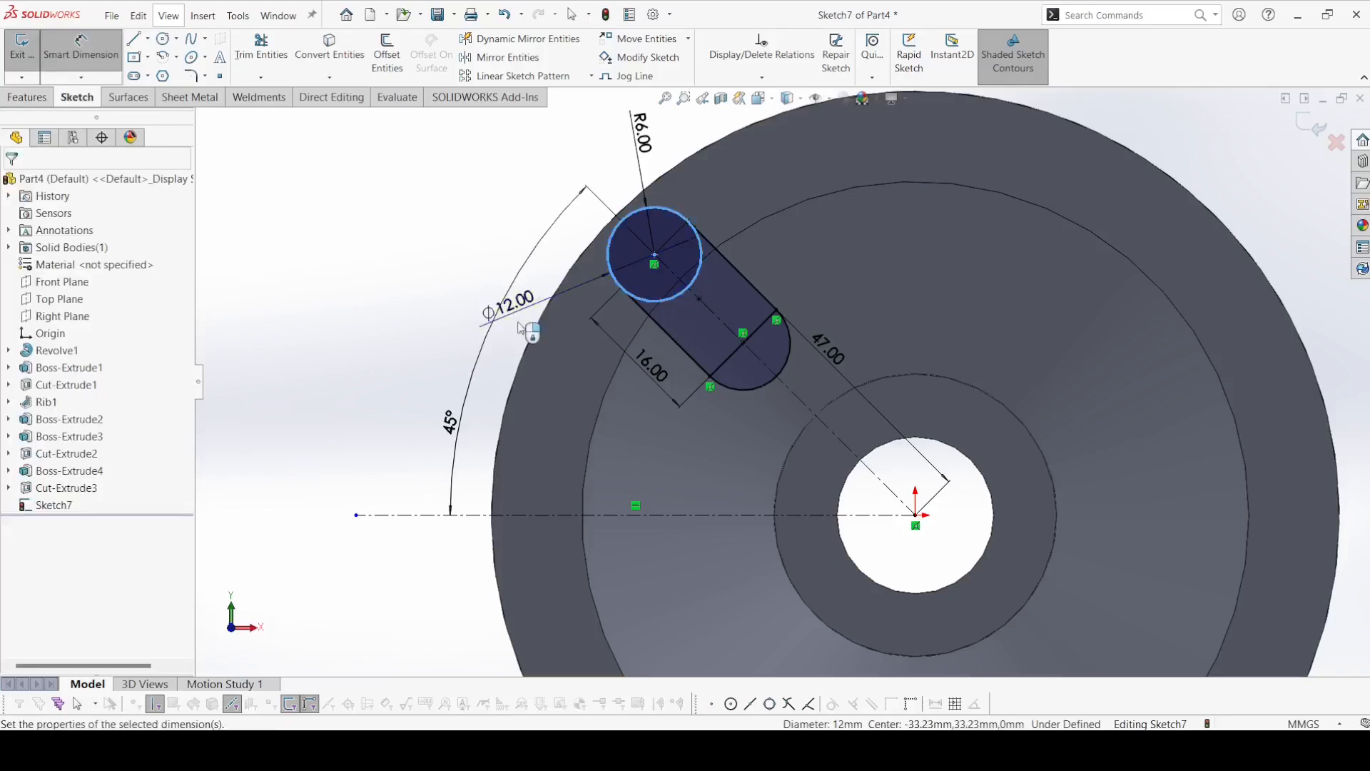
{"action": "left_click", "coordinate": [520, 328]}
{"action": "type", "text": "5"}
{"action": "key", "text": "Return"}
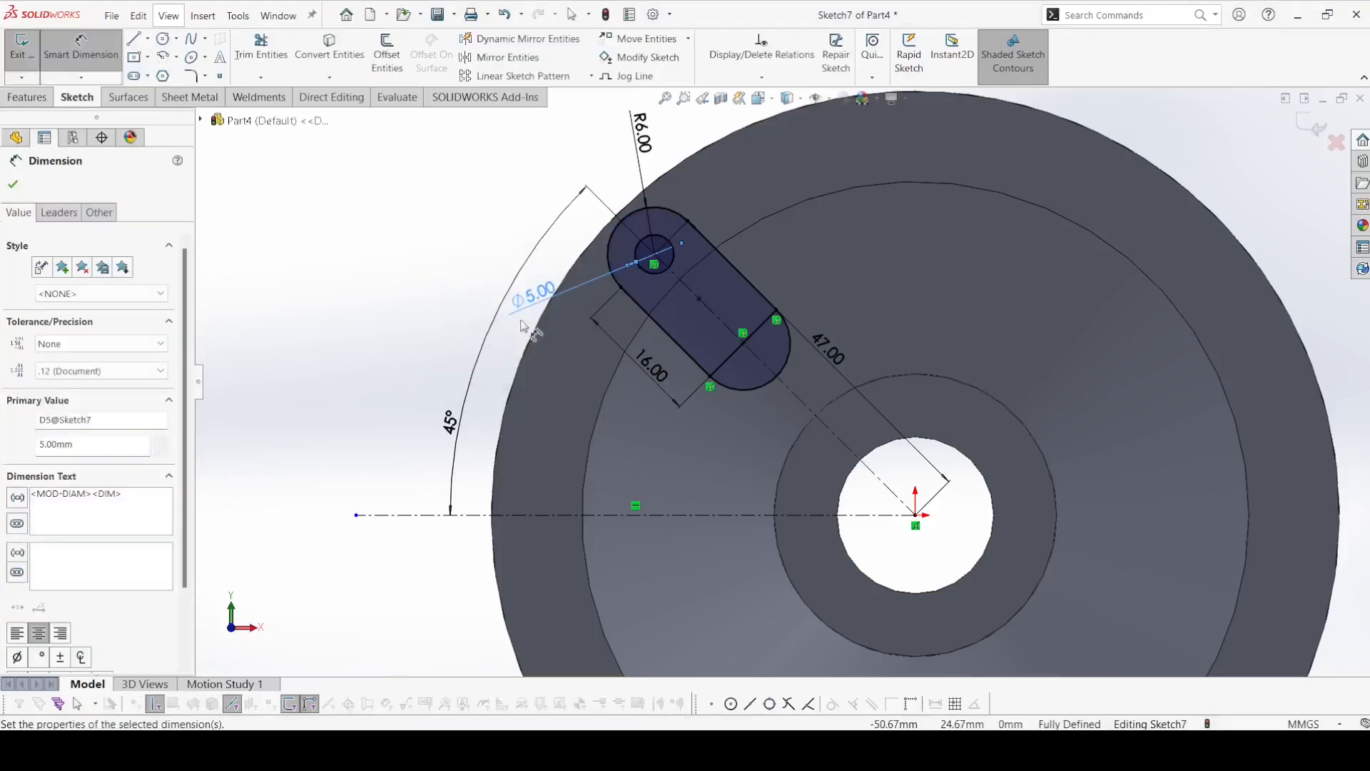
{"action": "left_click", "coordinate": [13, 184]}
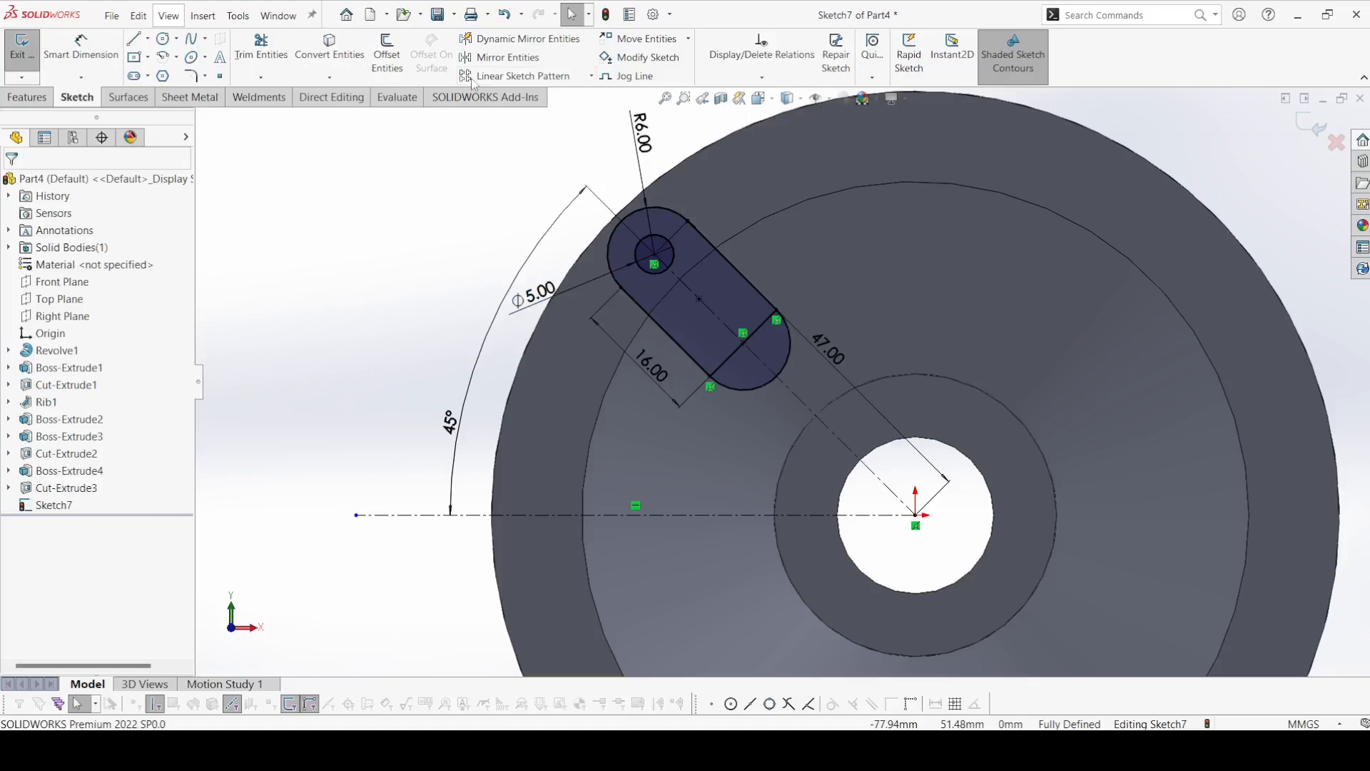
Circular-pattern the slot, its circle and the cross line about the origin, with 4 equally spaced instances over 360°.
{"action": "left_click", "coordinate": [591, 77]}
{"action": "left_click", "coordinate": [532, 107]}
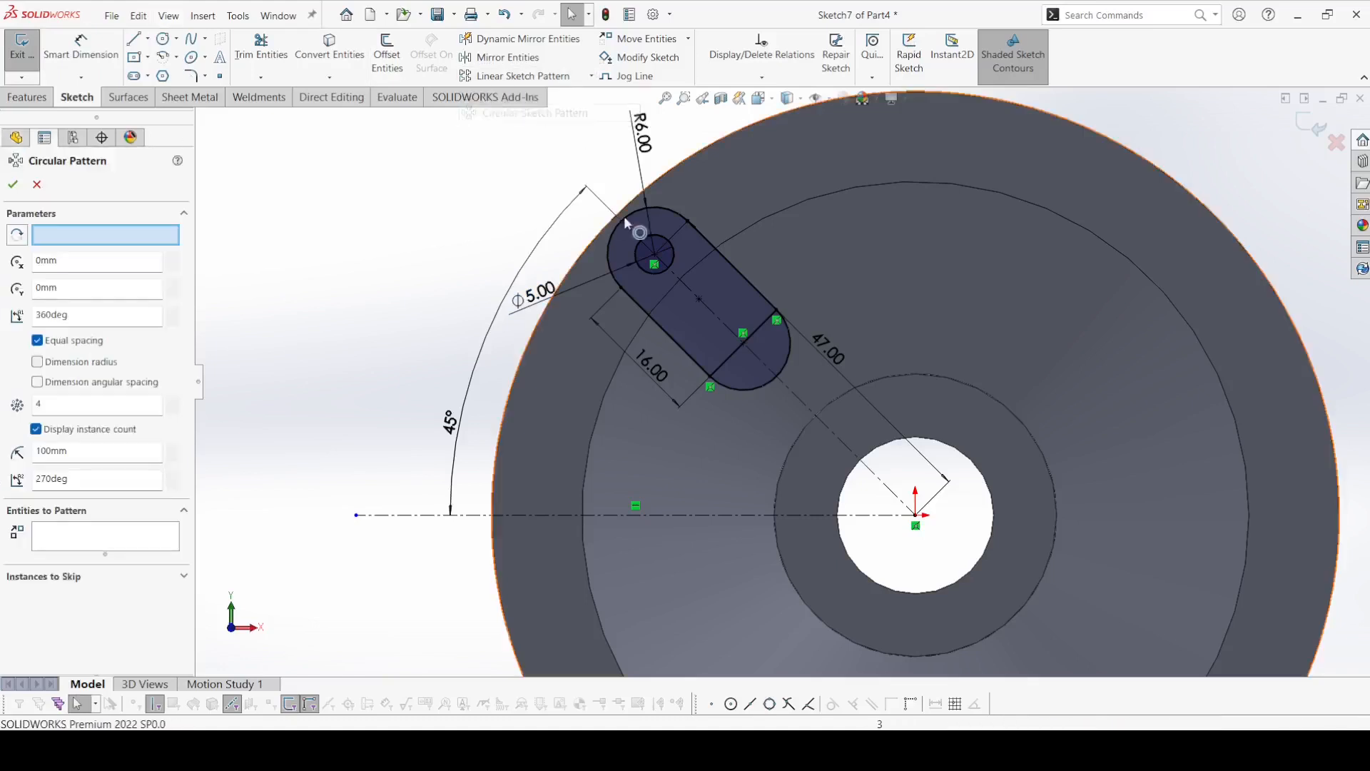
{"action": "left_click", "coordinate": [691, 242]}
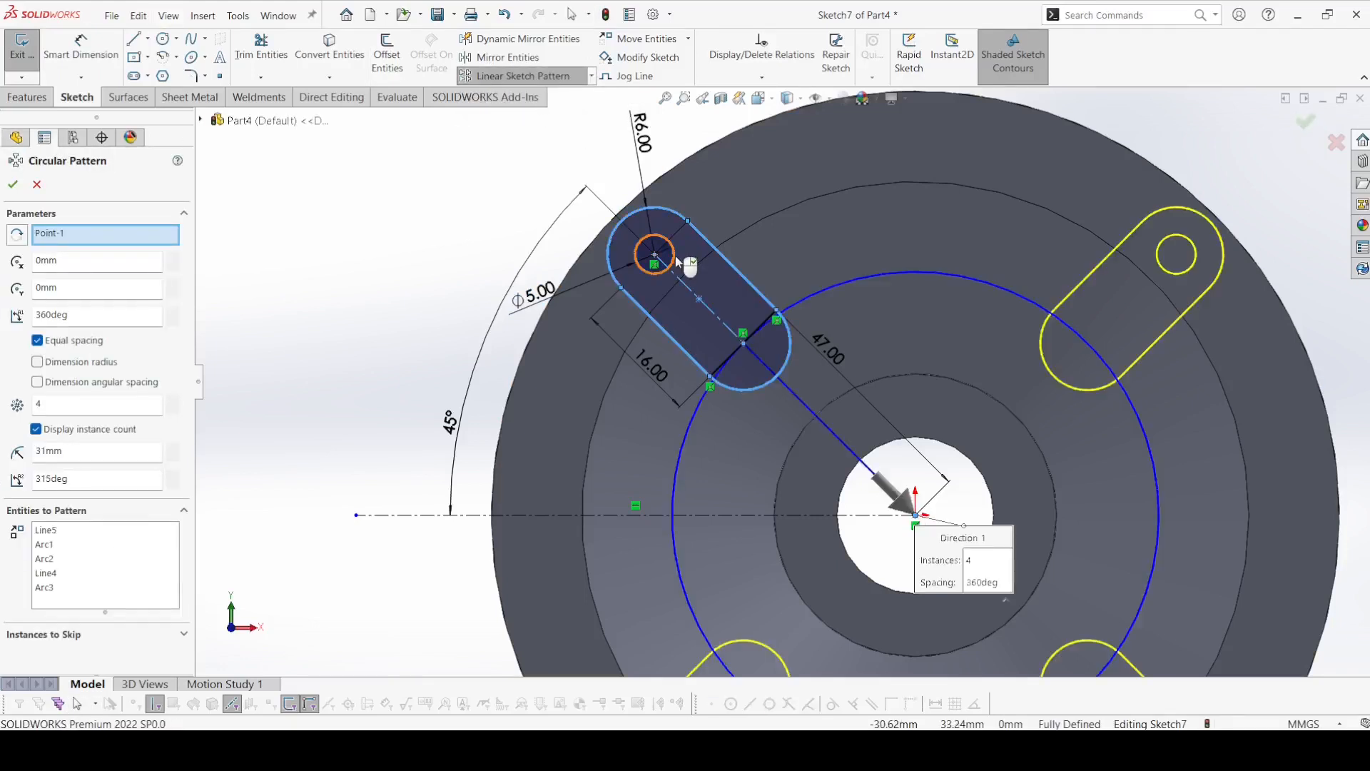
{"action": "left_click", "coordinate": [728, 364]}
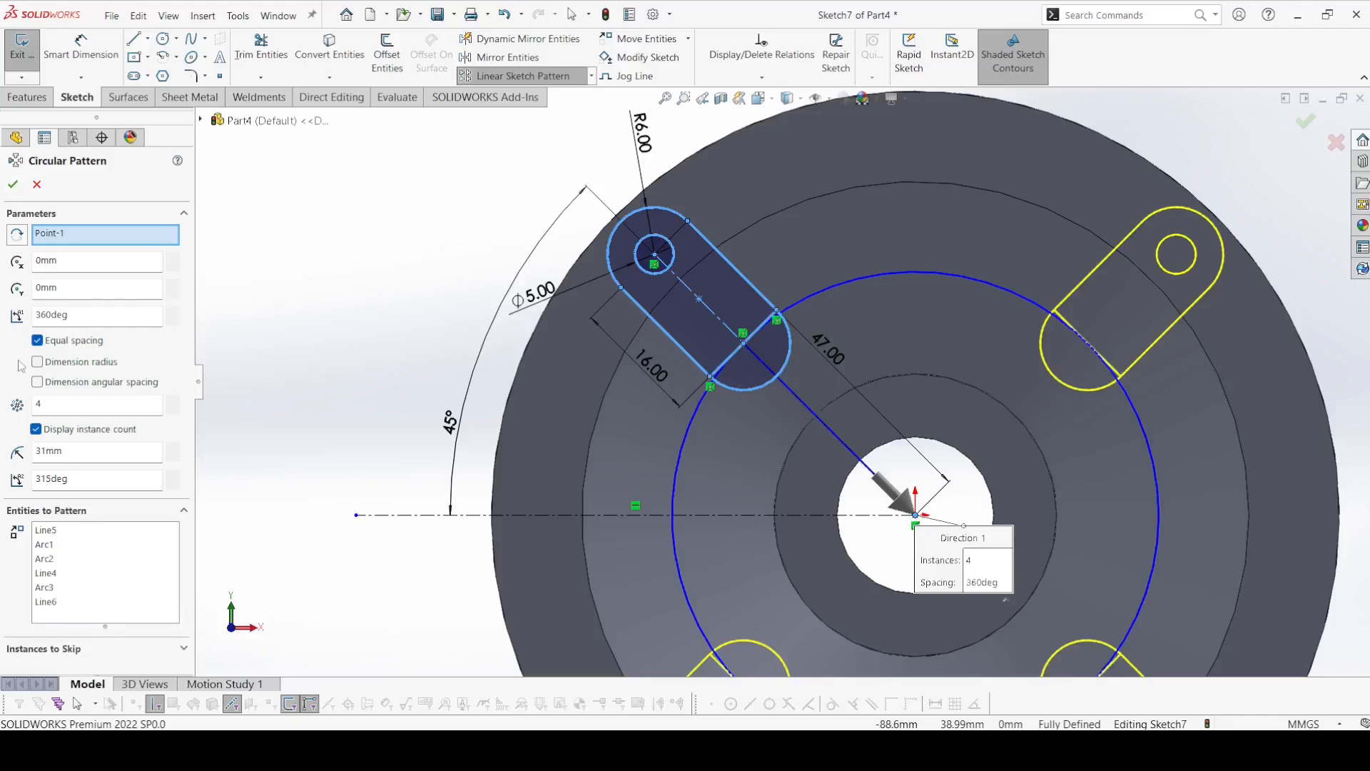
{"action": "left_click", "coordinate": [15, 183]}
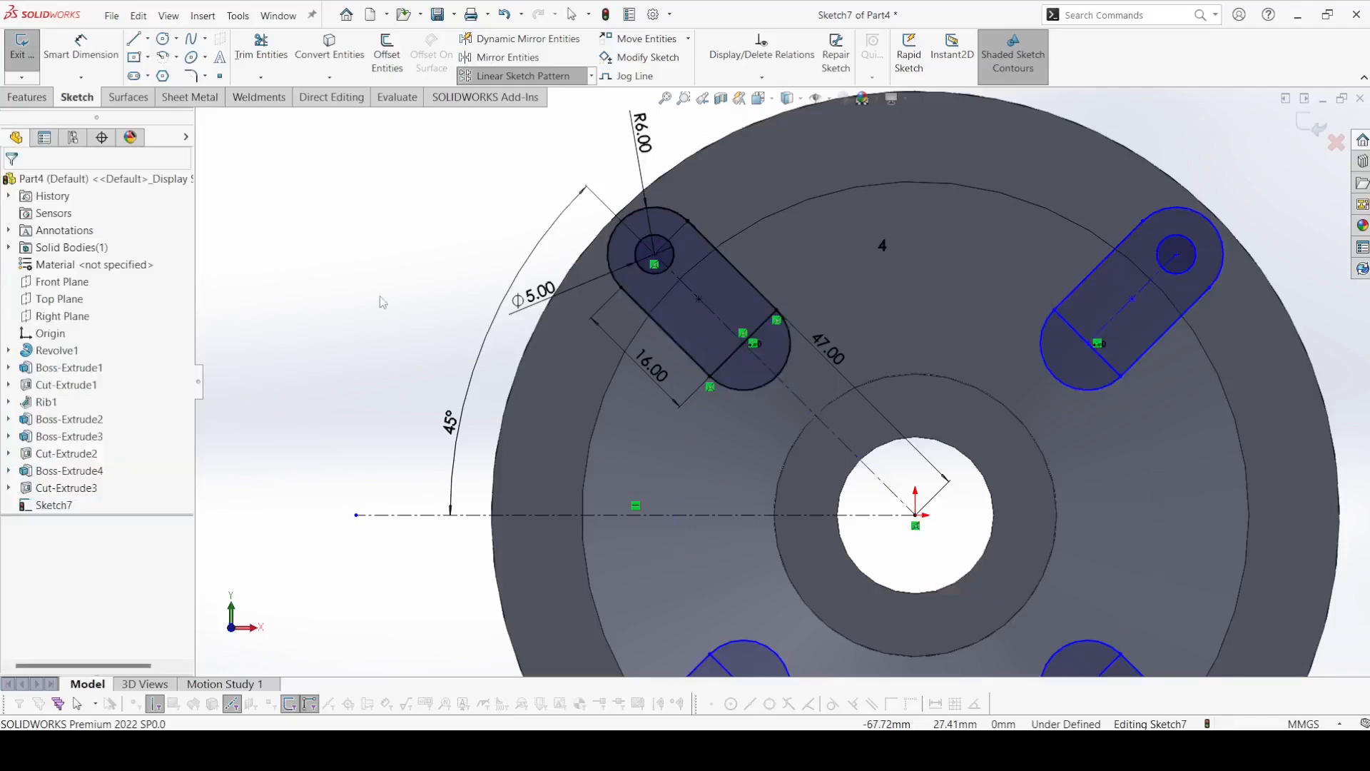
Start a boss extrusion of the sketch, selecting in all four slots the regions outward of the cross line, excluding the small circles.
{"action": "scroll", "coordinate": [375, 264], "scroll_direction": "up", "scroll_amount": 3}
{"action": "middle_click_drag", "start_coordinate": [394, 279], "coordinate": [293, 282]}
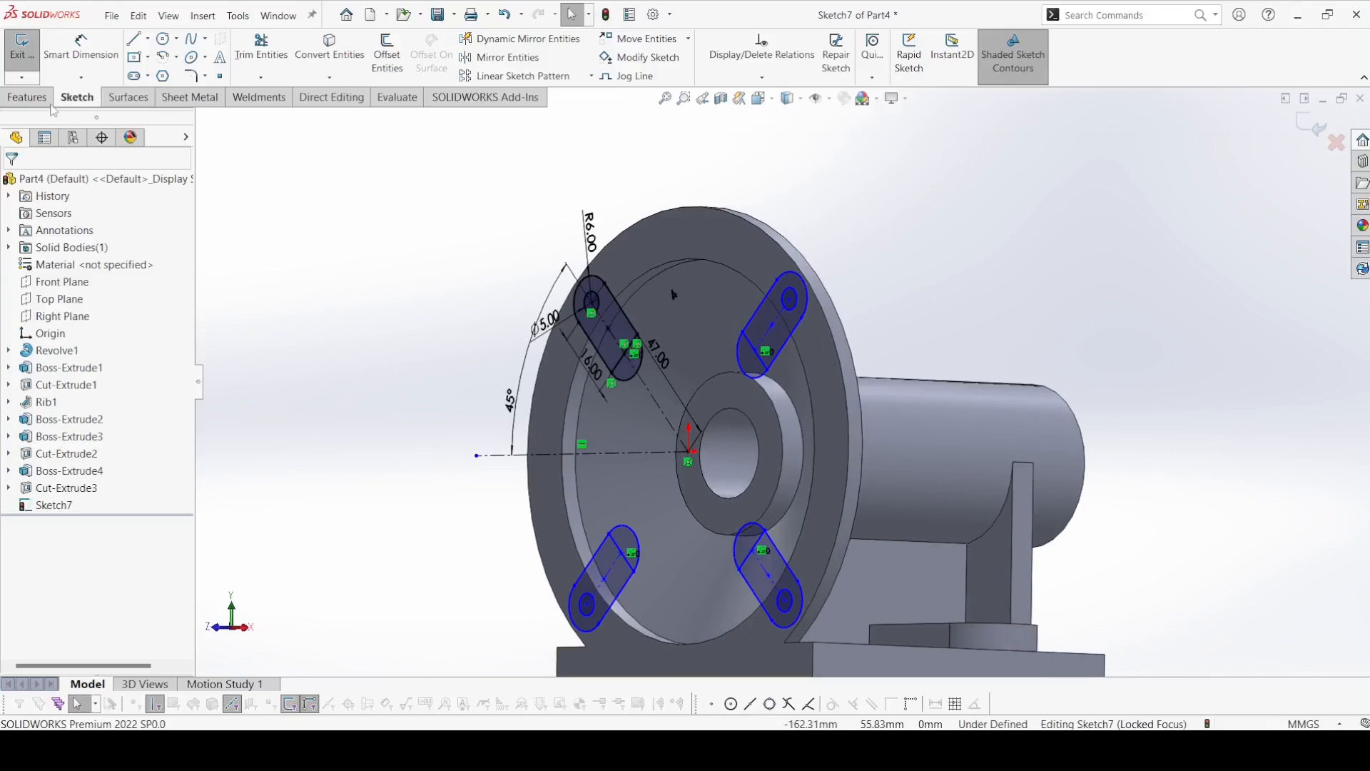
{"action": "left_click", "coordinate": [28, 98]}
{"action": "left_click", "coordinate": [33, 62]}
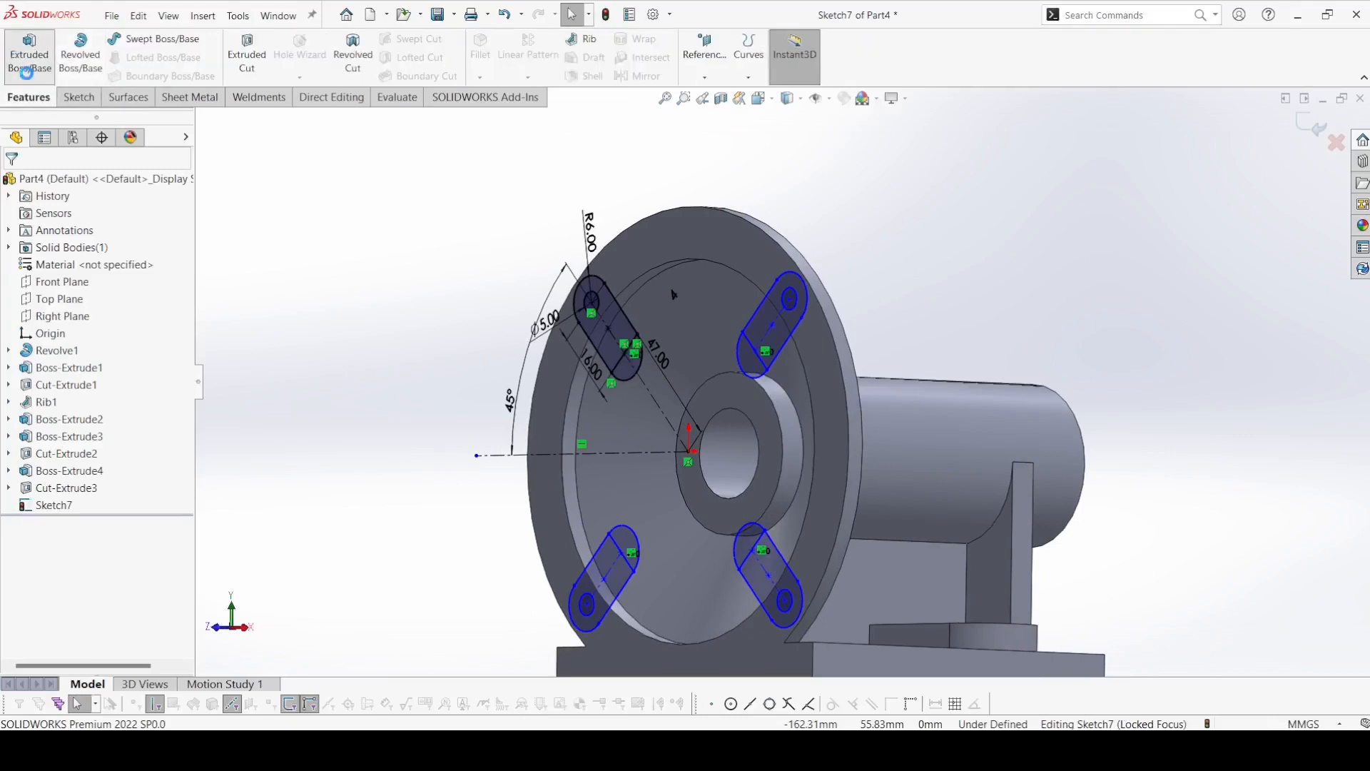
{"action": "left_click", "coordinate": [651, 282]}
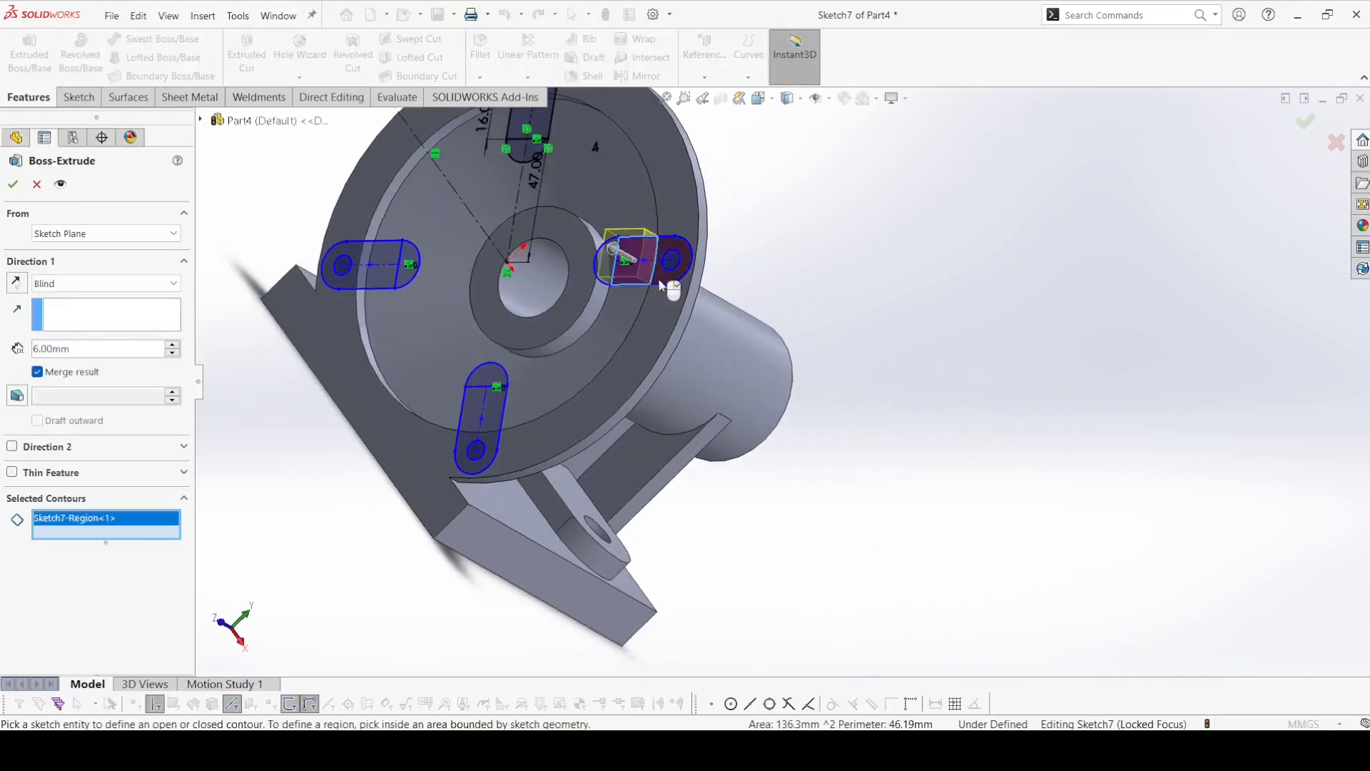
{"action": "left_click", "coordinate": [667, 284]}
{"action": "left_click", "coordinate": [492, 435]}
{"action": "left_click", "coordinate": [487, 460]}
{"action": "left_click", "coordinate": [357, 278]}
{"action": "left_click", "coordinate": [339, 283]}
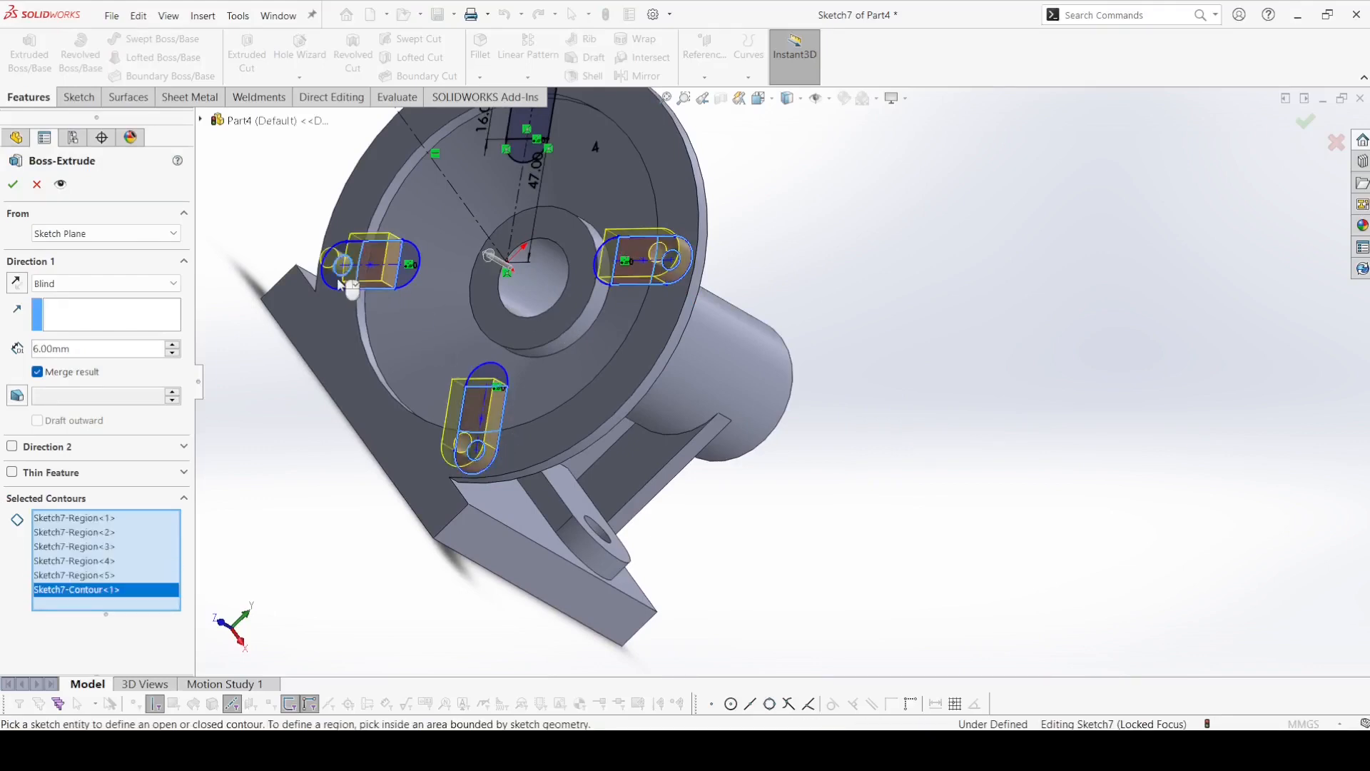
{"action": "scroll", "coordinate": [687, 278], "scroll_direction": "up", "scroll_amount": 3}
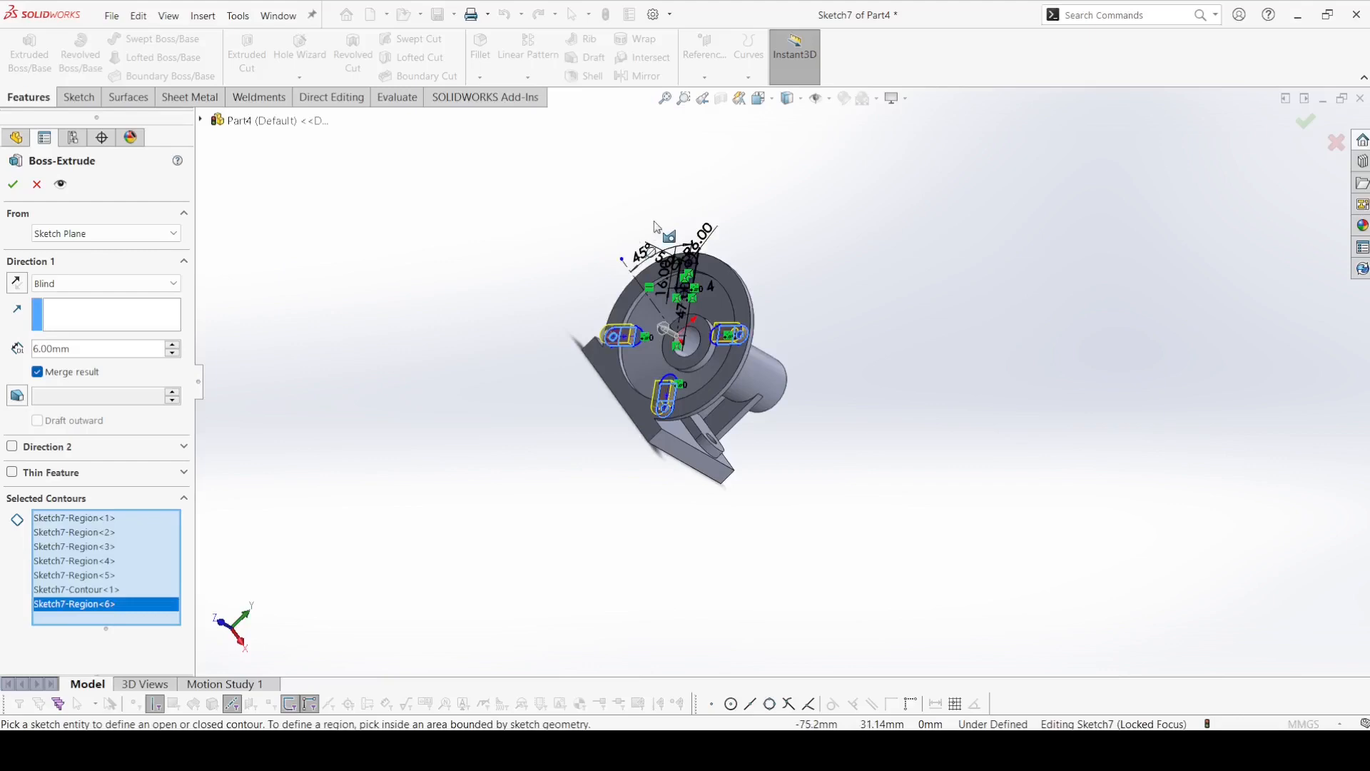
{"action": "scroll", "coordinate": [685, 293], "scroll_direction": "down", "scroll_amount": 6}
{"action": "left_click", "coordinate": [744, 281]}
{"action": "left_click", "coordinate": [807, 197]}
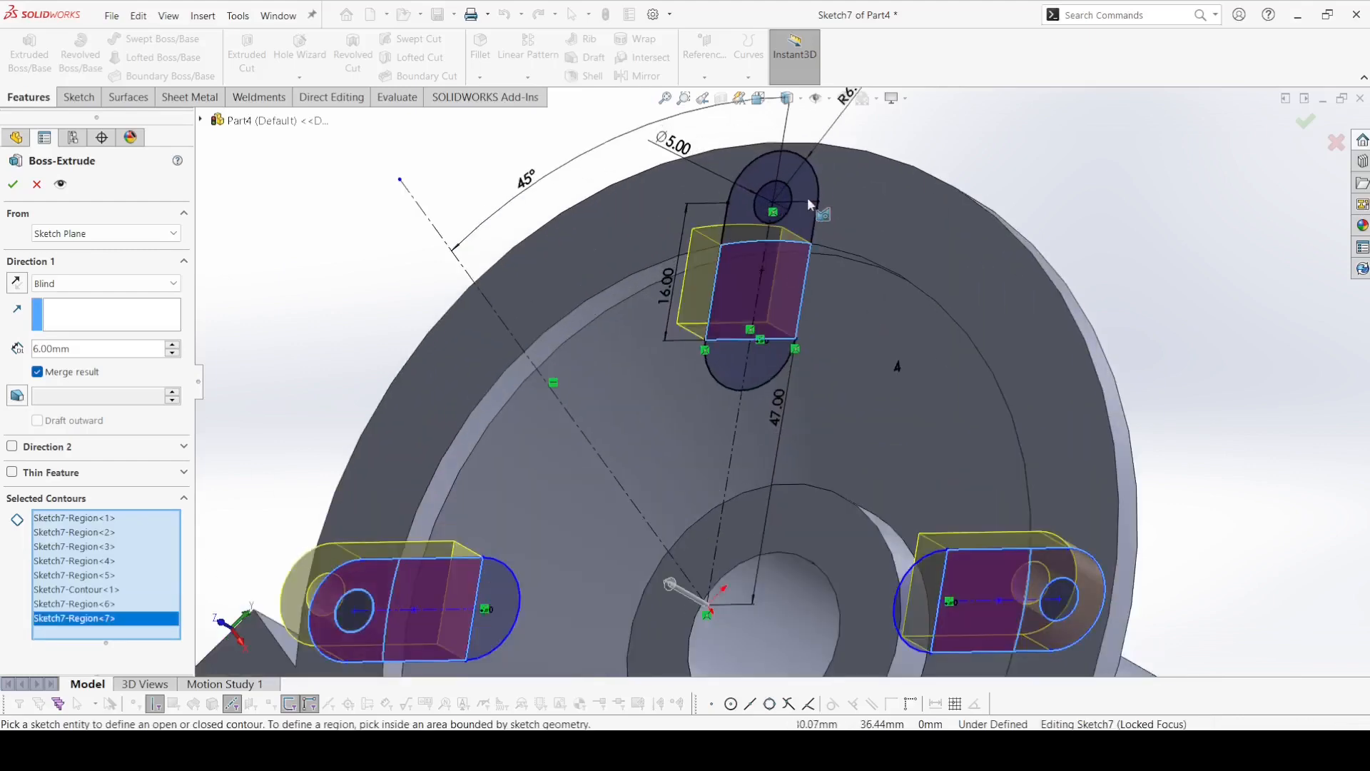
{"action": "left_click", "coordinate": [804, 212]}
{"action": "scroll", "coordinate": [803, 212], "scroll_direction": "up", "scroll_amount": 3}
Start the extrusion at a 12 mm offset from the sketch plane, reversed toward the shaft side.
{"action": "left_click", "coordinate": [66, 234]}
{"action": "left_click", "coordinate": [66, 288]}
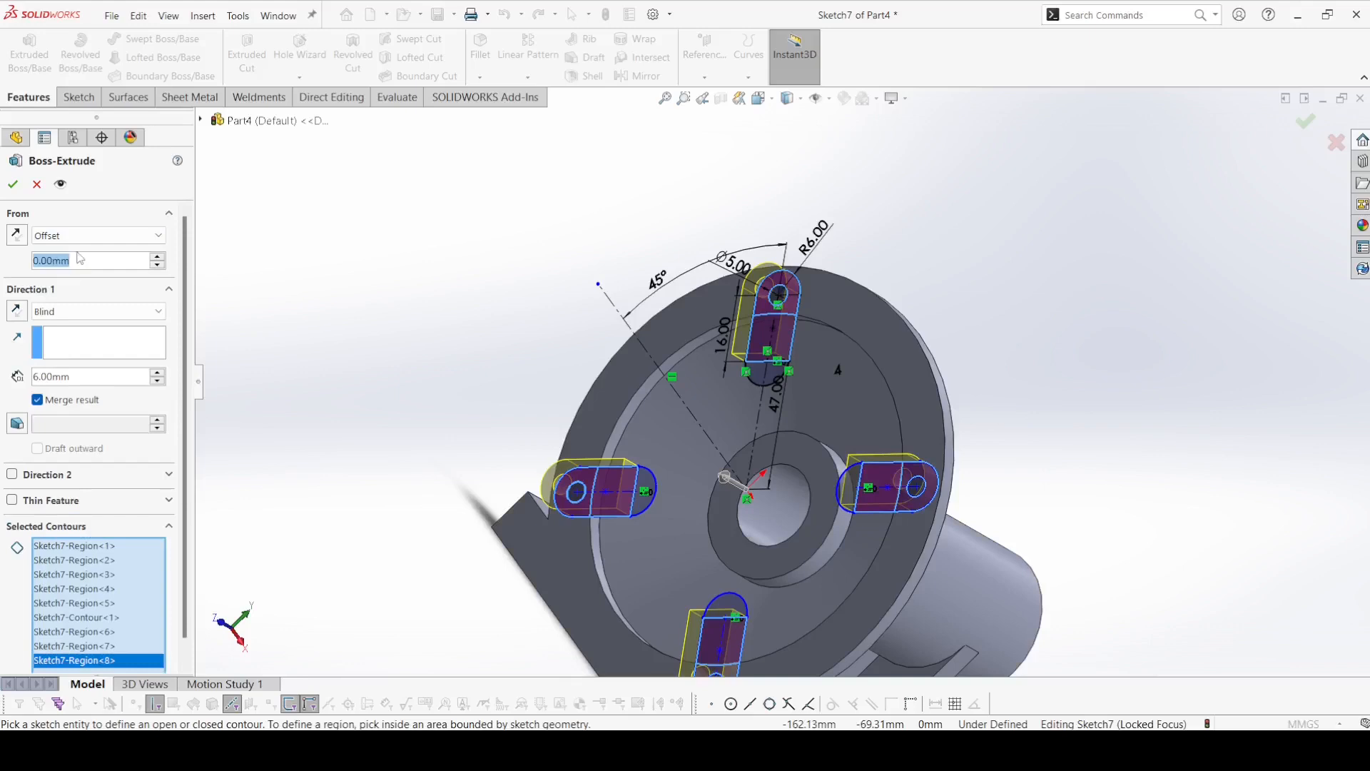
{"action": "type", "text": "12"}
{"action": "key", "text": "Return"}
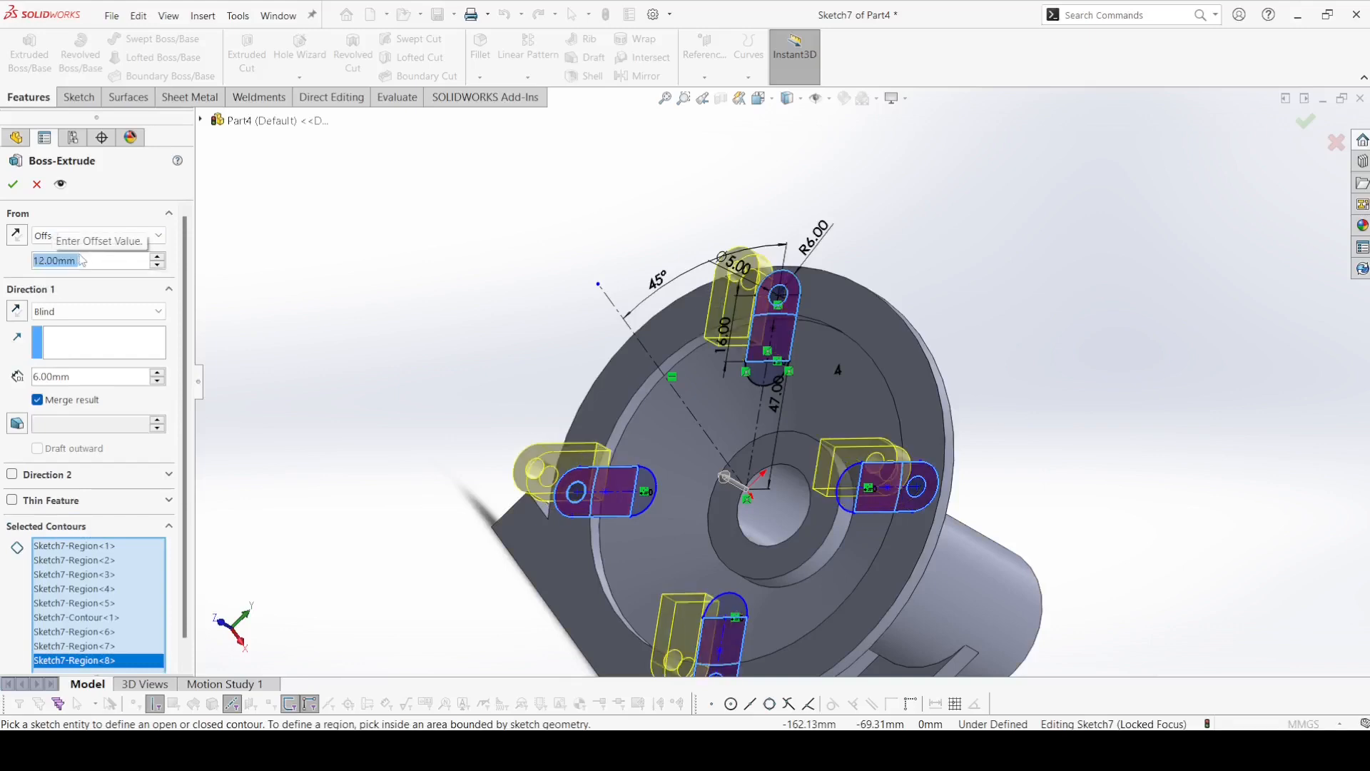
{"action": "left_click", "coordinate": [10, 241]}
{"action": "middle_click_drag", "start_coordinate": [311, 296], "coordinate": [327, 236]}
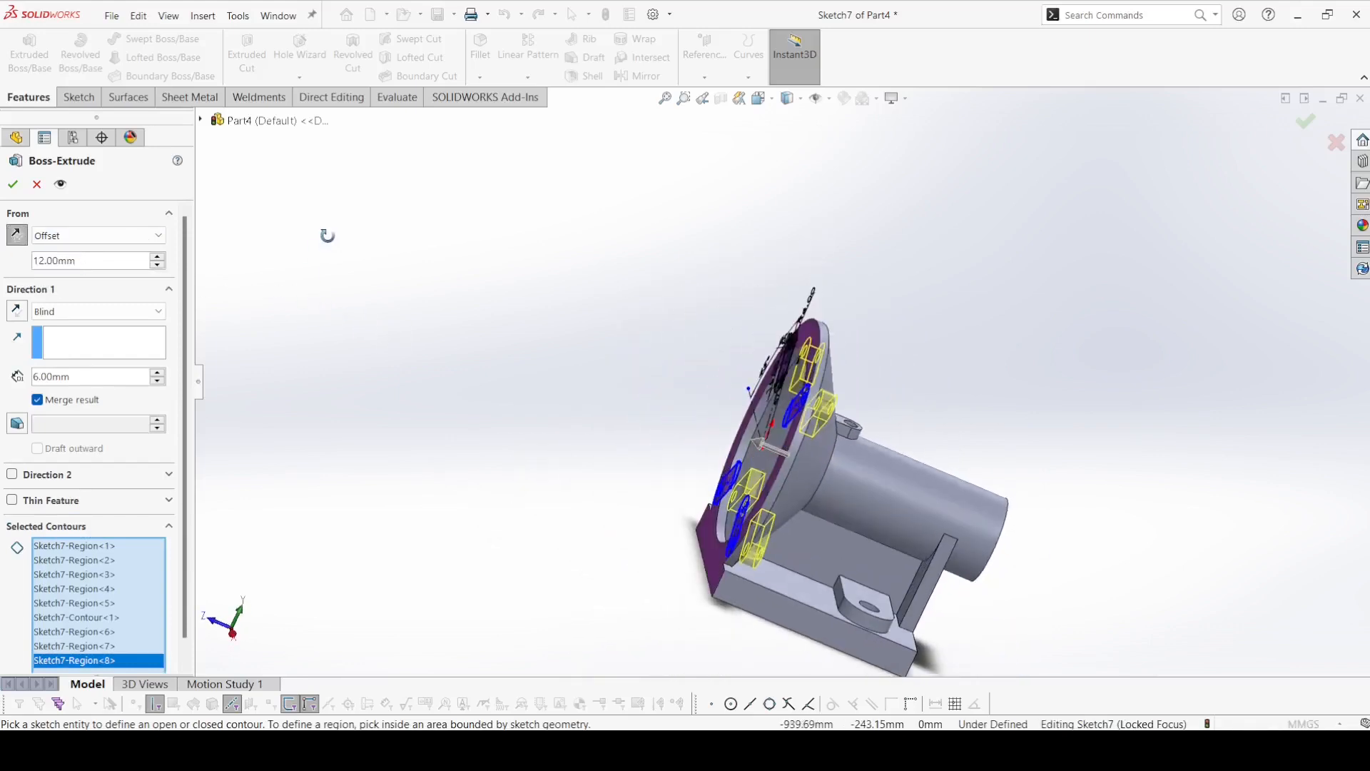
End the extrusion up to the flange's conical face on the shaft side and create the four lugs.
{"action": "left_click", "coordinate": [99, 312]}
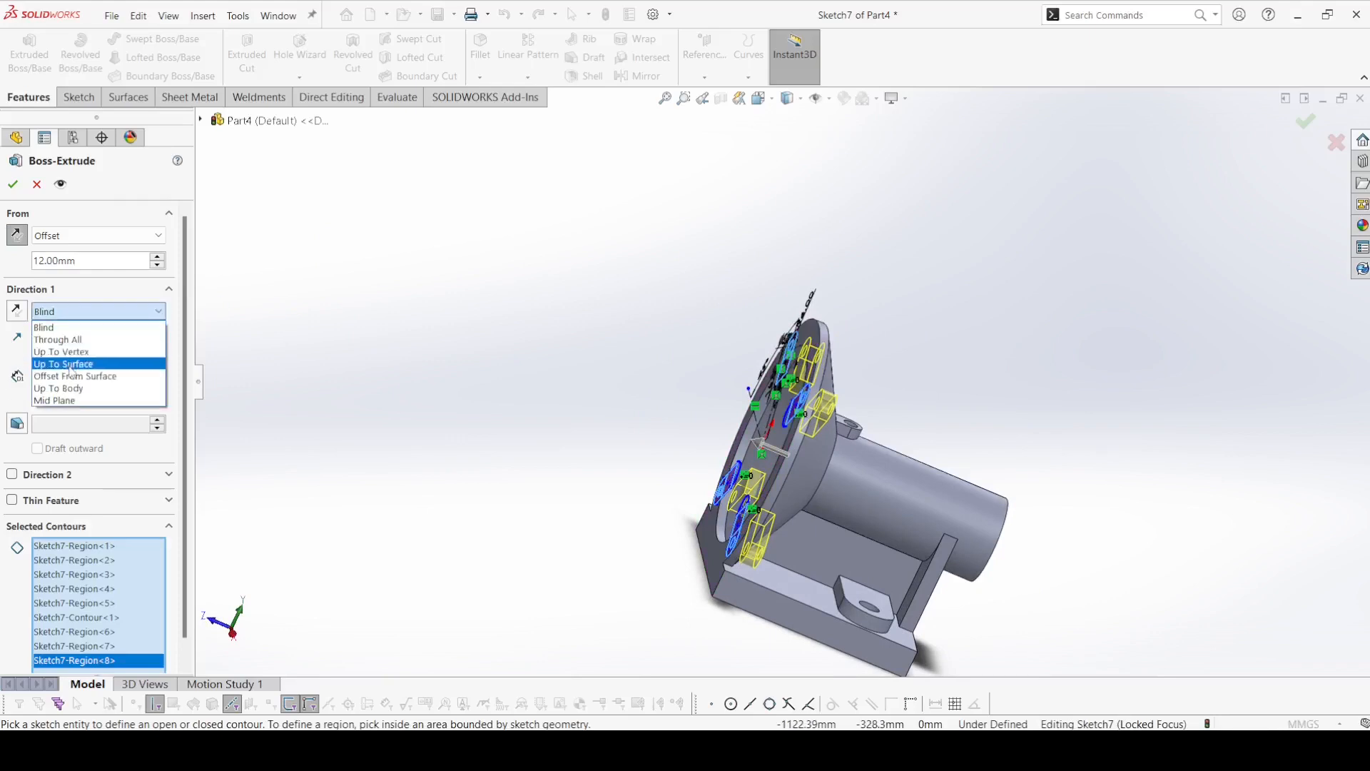
{"action": "left_click", "coordinate": [70, 367]}
{"action": "middle_click_drag", "start_coordinate": [510, 314], "coordinate": [444, 298]}
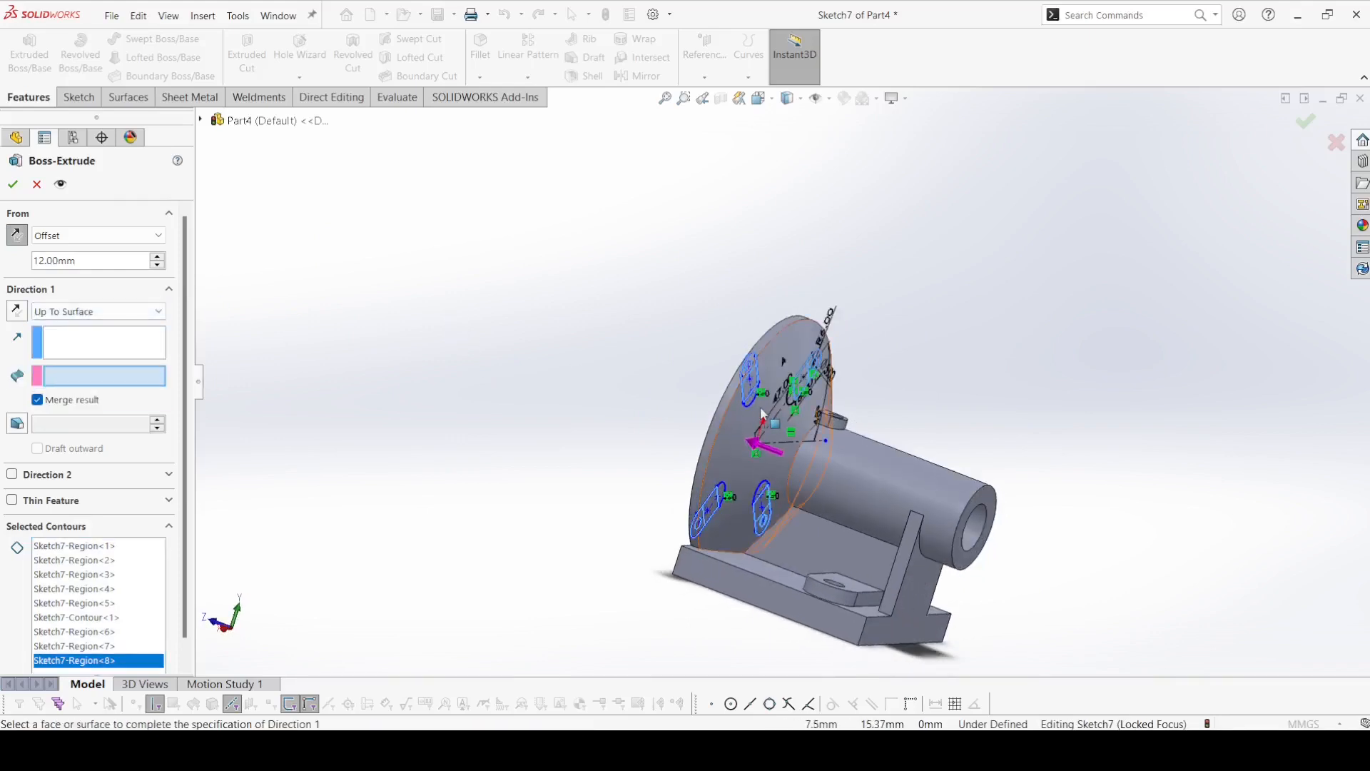
{"action": "left_click", "coordinate": [726, 433]}
{"action": "left_click", "coordinate": [12, 186]}
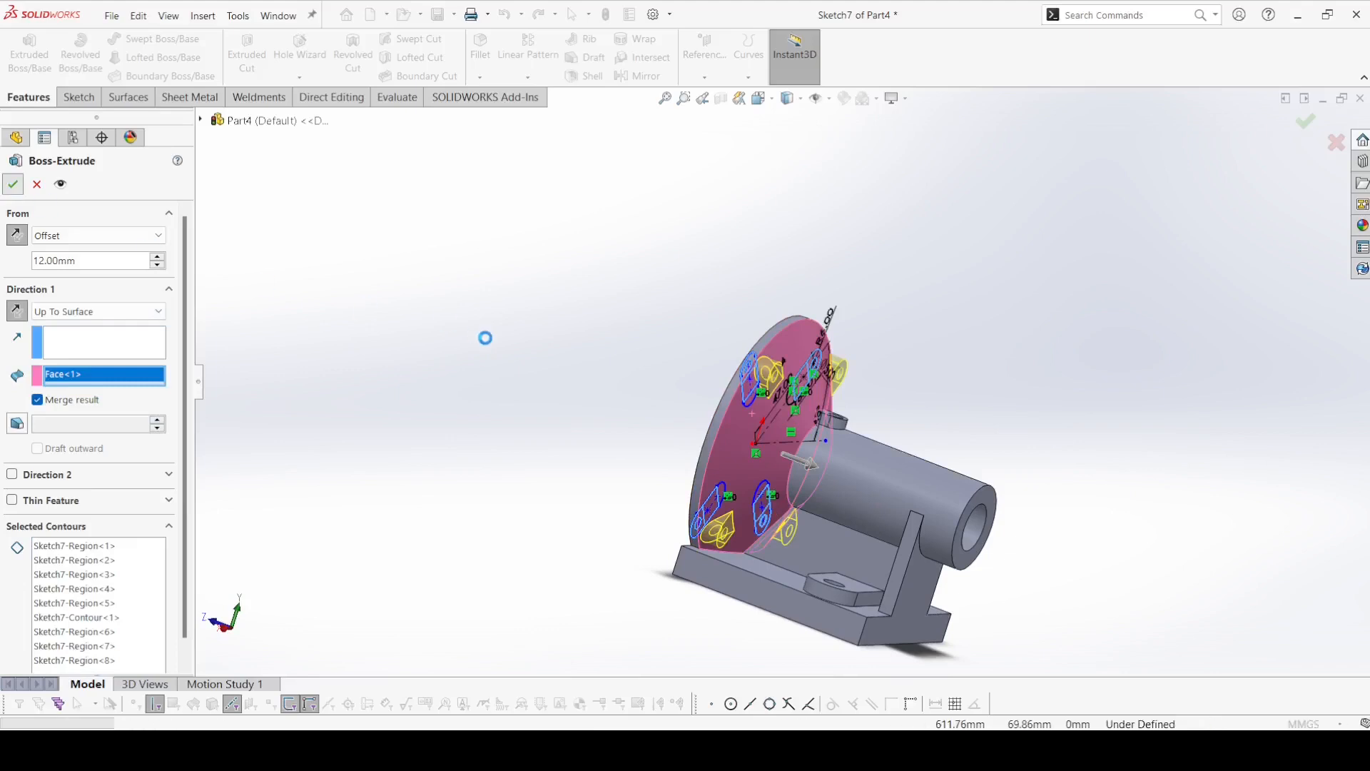
Start an extruded cut reusing the lug sketch, selecting the small circle region in each of the four slots.
{"action": "middle_click_drag", "start_coordinate": [483, 342], "coordinate": [456, 341]}
{"action": "left_click", "coordinate": [244, 51]}
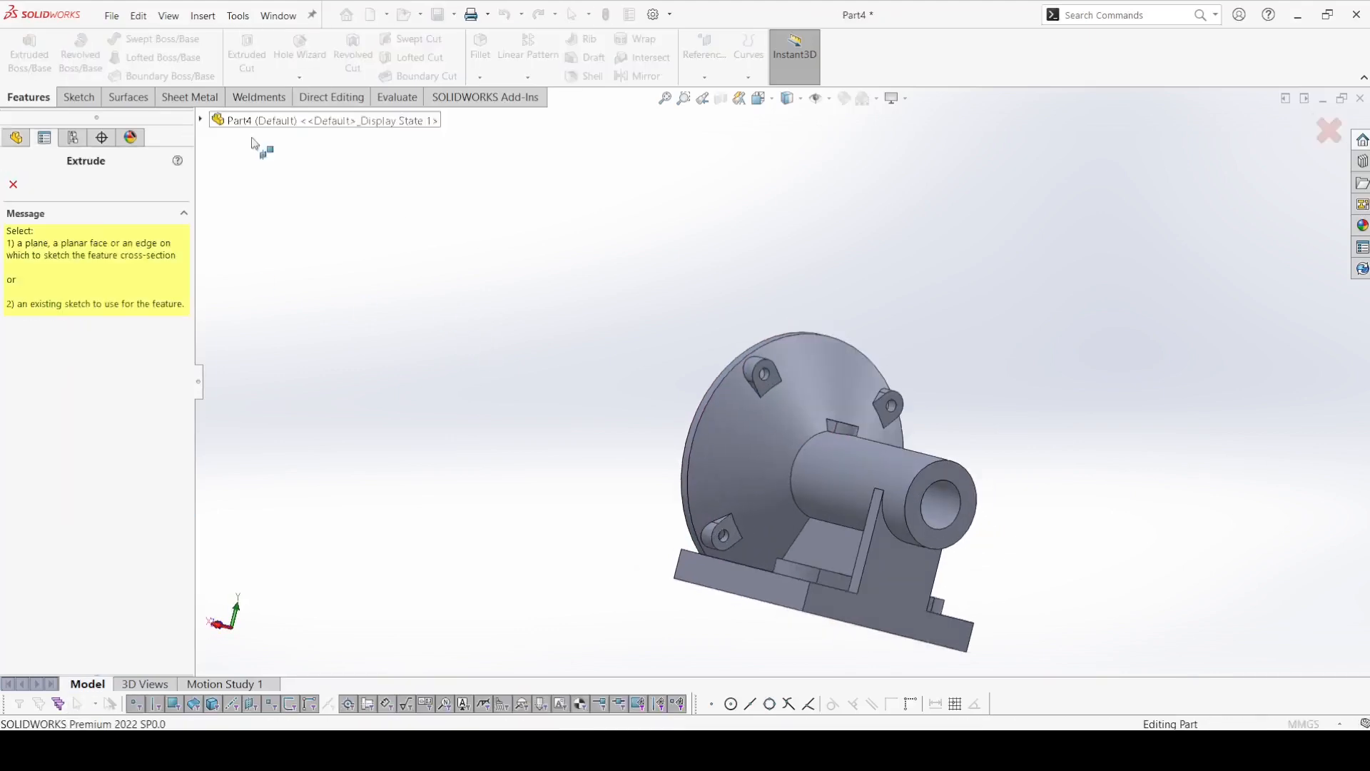
{"action": "left_click", "coordinate": [217, 498]}
{"action": "left_click", "coordinate": [263, 517]}
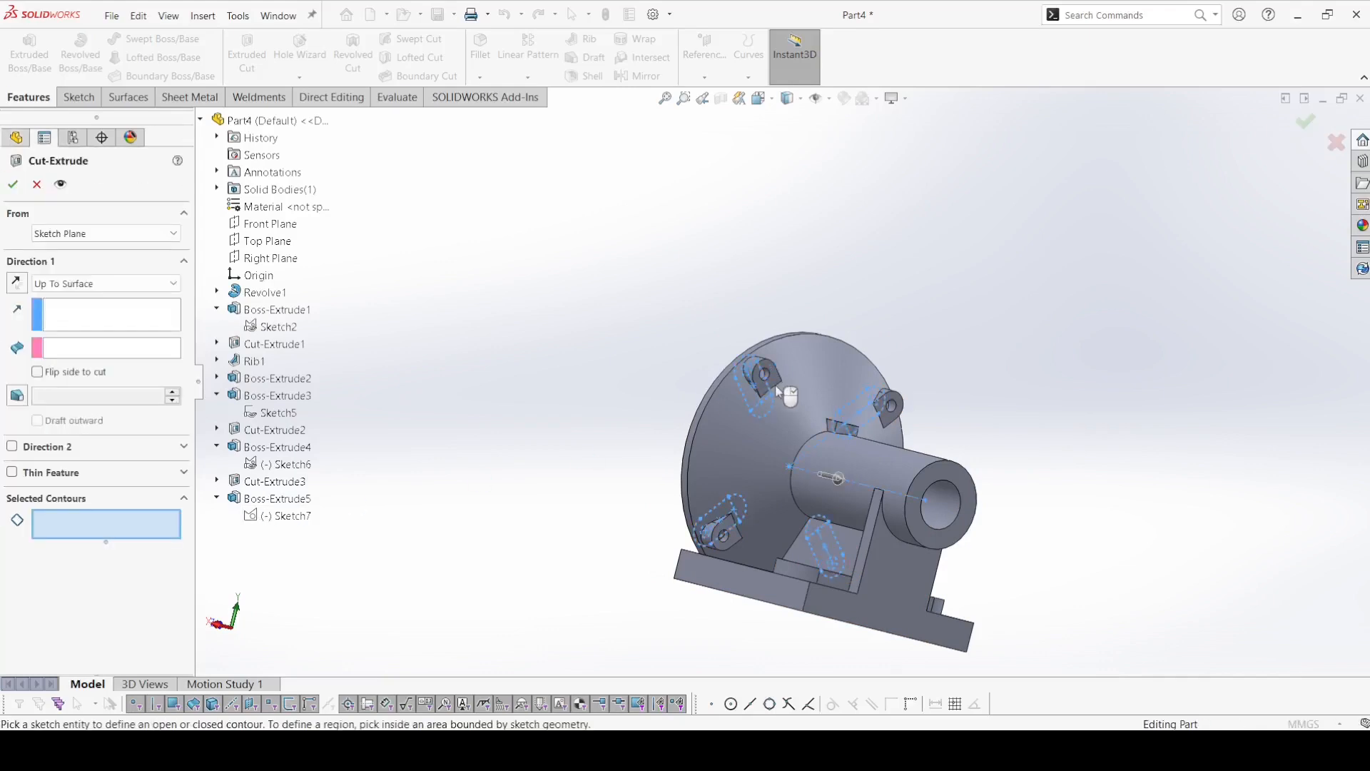
{"action": "scroll", "coordinate": [784, 392], "scroll_direction": "down", "scroll_amount": 5}
{"action": "middle_click_drag", "start_coordinate": [683, 408], "coordinate": [854, 465]}
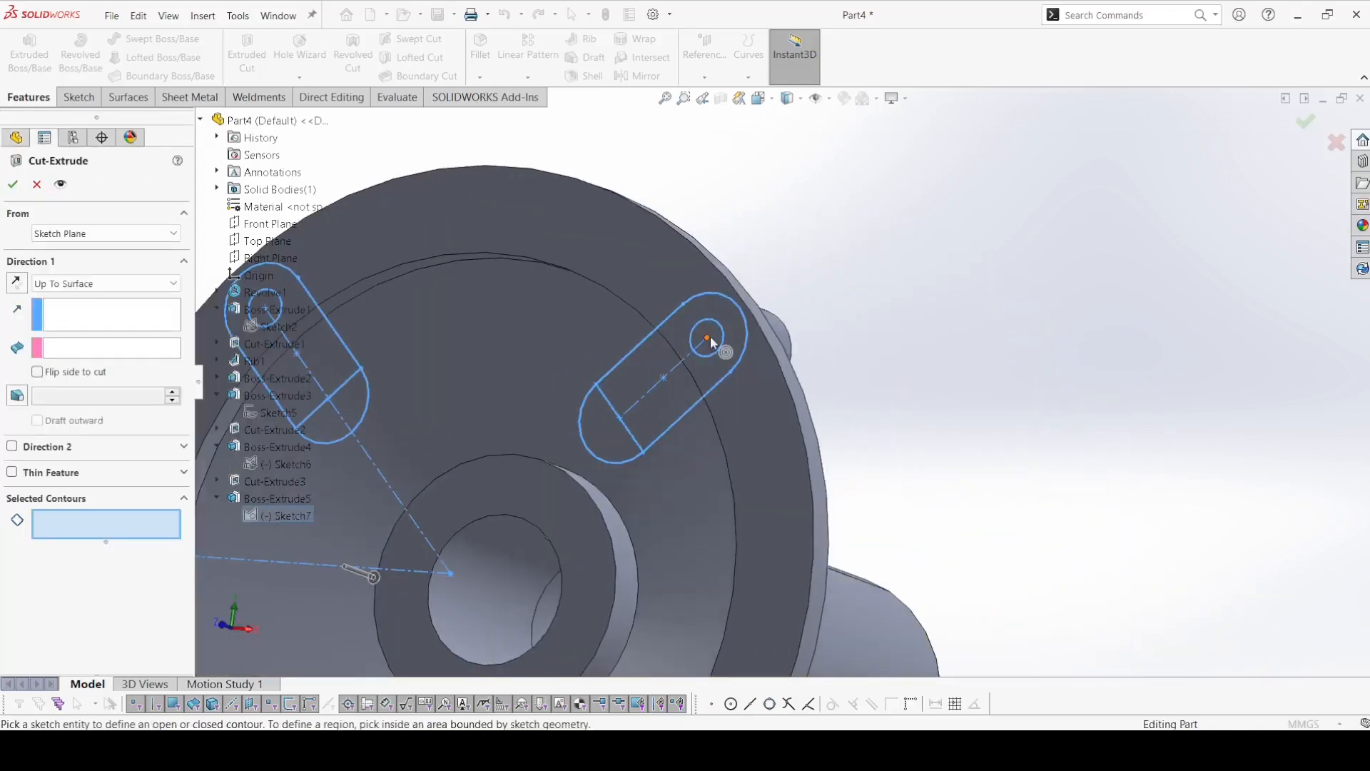
{"action": "left_click", "coordinate": [717, 345]}
{"action": "scroll", "coordinate": [714, 342], "scroll_direction": "up", "scroll_amount": 3}
{"action": "scroll", "coordinate": [543, 346], "scroll_direction": "down", "scroll_amount": 4}
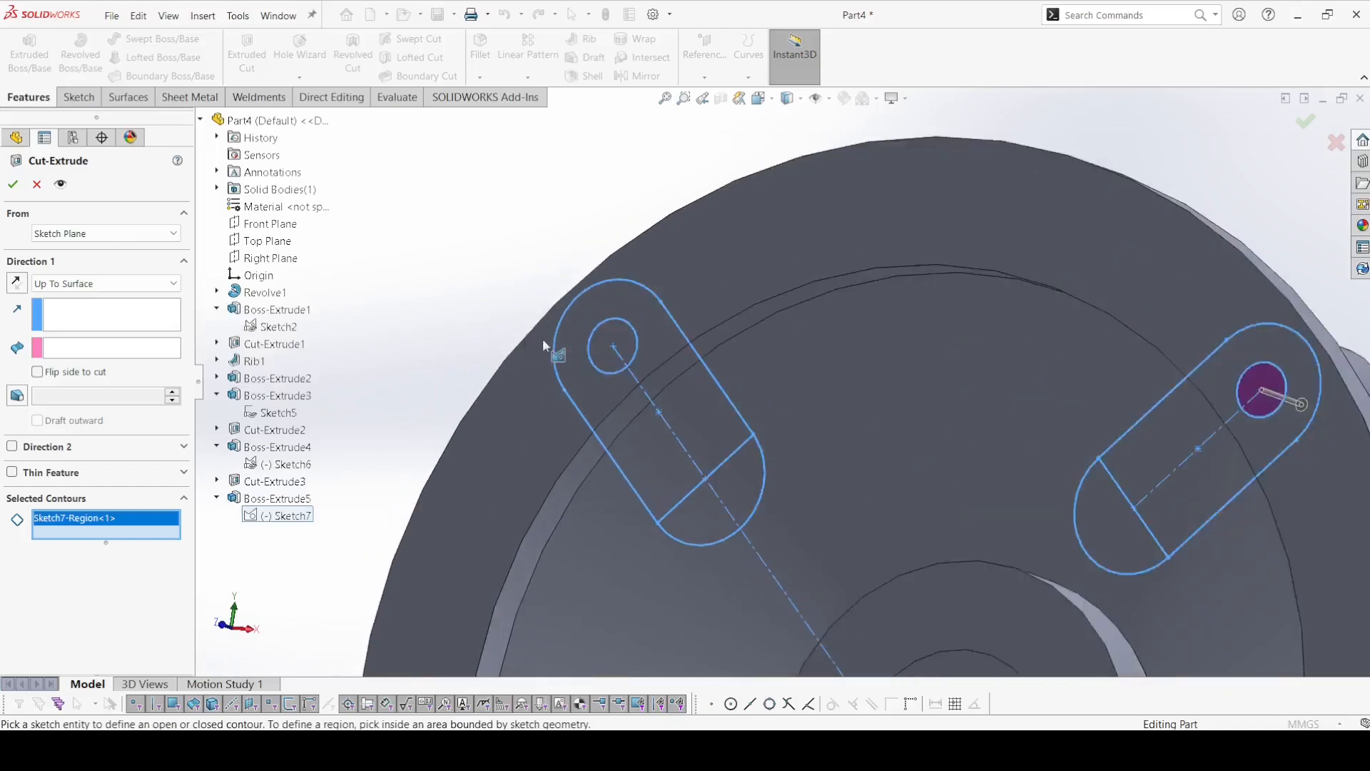
{"action": "left_click", "coordinate": [615, 340]}
{"action": "scroll", "coordinate": [628, 344], "scroll_direction": "up", "scroll_amount": 3}
{"action": "scroll", "coordinate": [707, 571], "scroll_direction": "down", "scroll_amount": 4}
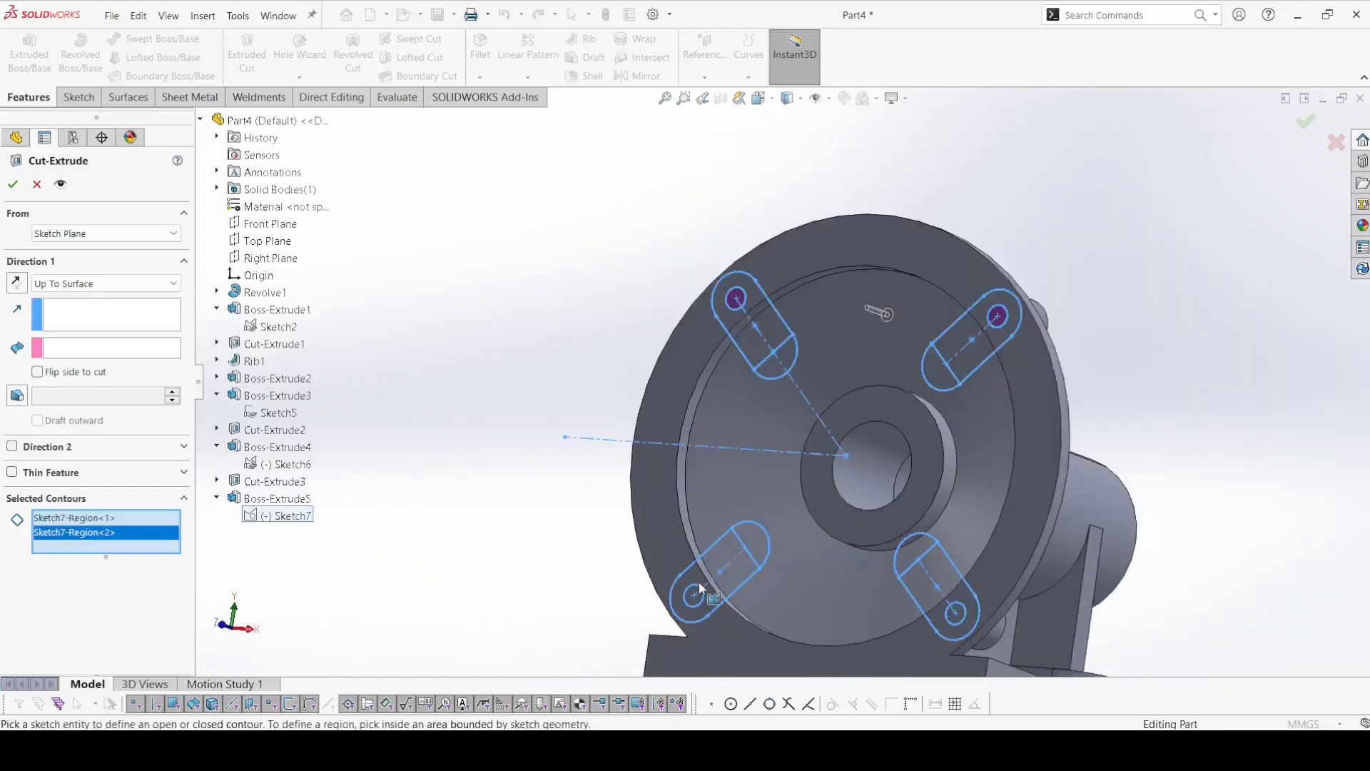
{"action": "left_click", "coordinate": [714, 513]}
{"action": "left_click", "coordinate": [715, 513]}
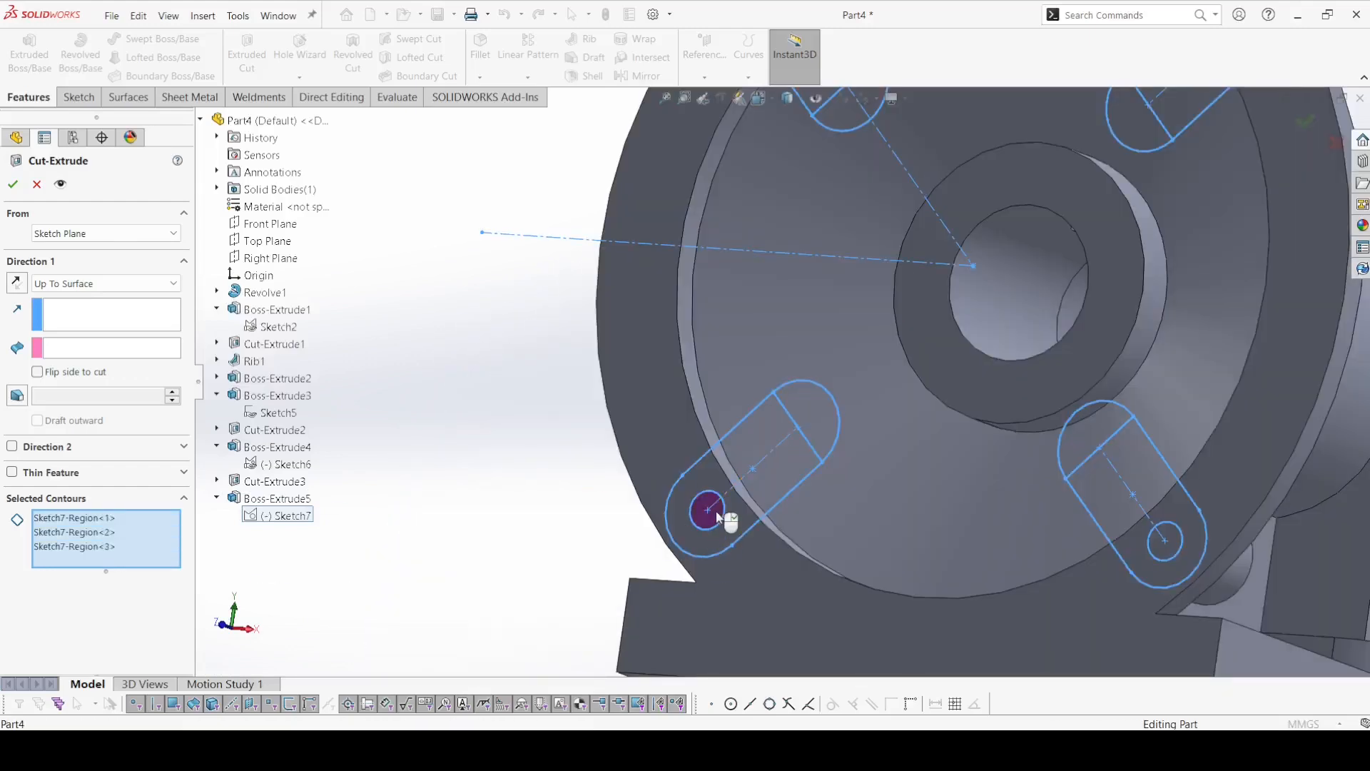
{"action": "left_click", "coordinate": [1168, 542]}
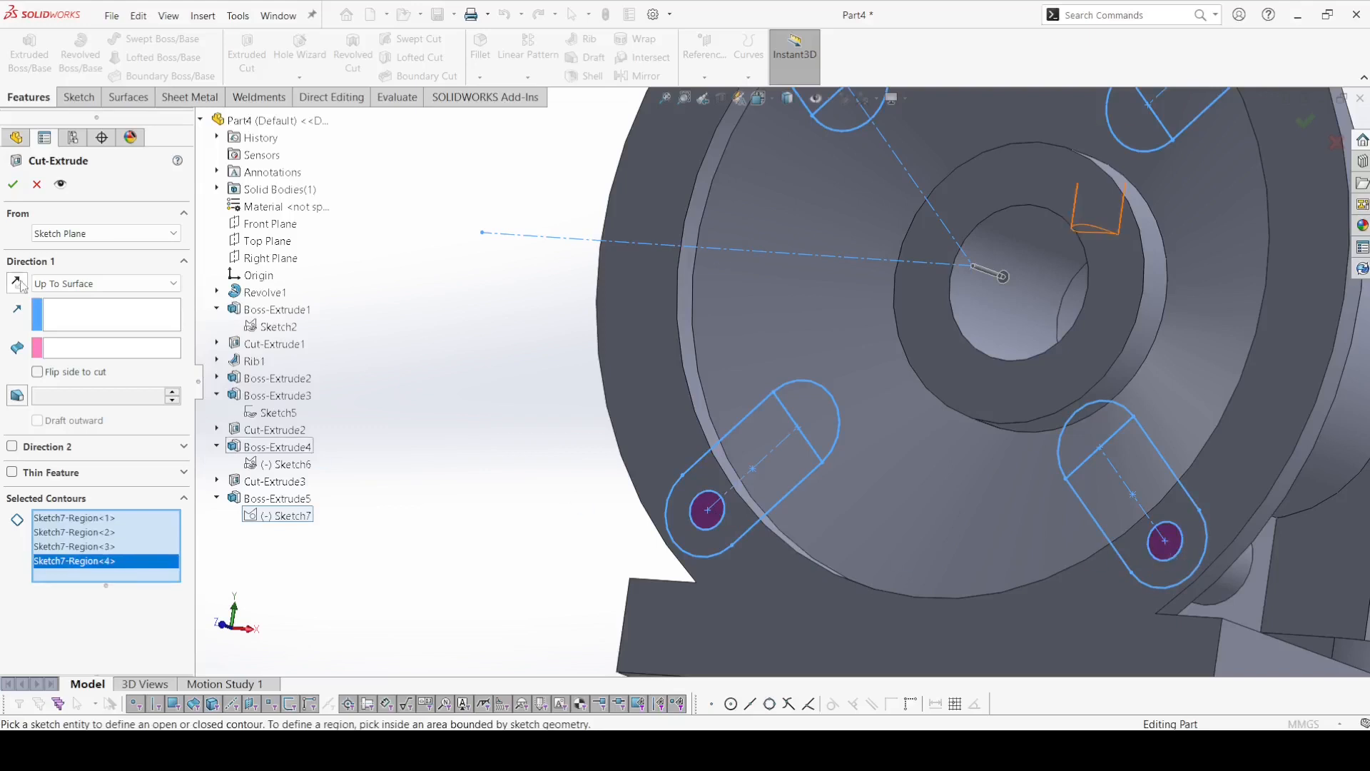
End the extruded cut at Up To Next and create the four holes through the flange.
{"action": "left_click", "coordinate": [105, 283]}
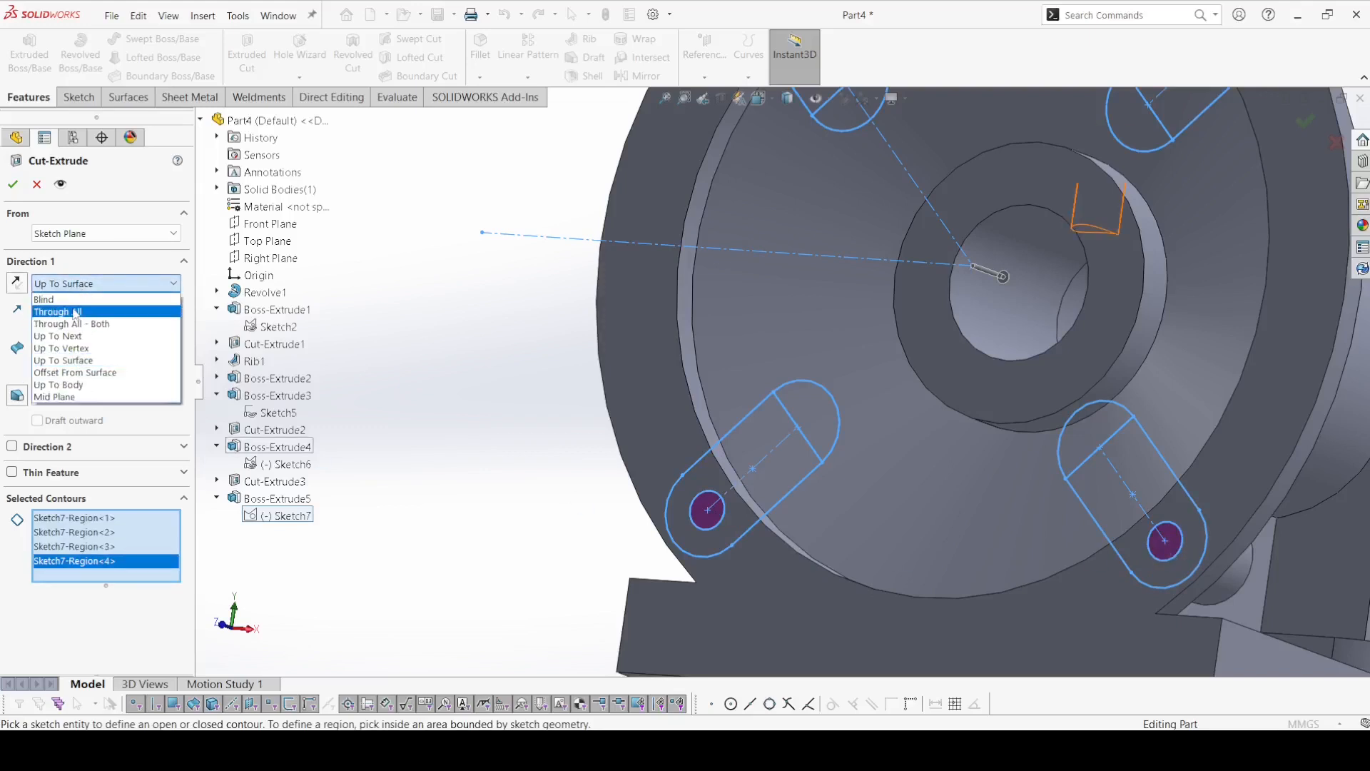
{"action": "left_click", "coordinate": [78, 343]}
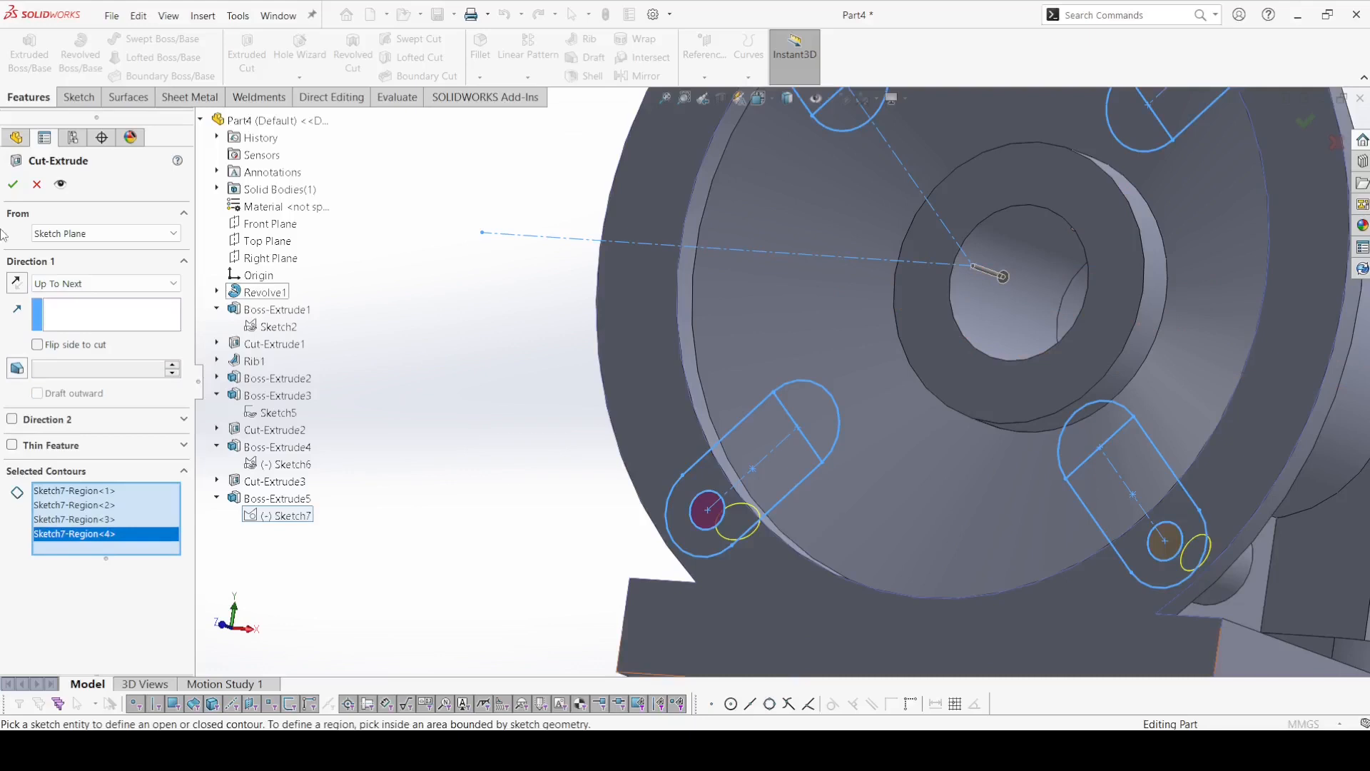
{"action": "left_click", "coordinate": [14, 184]}
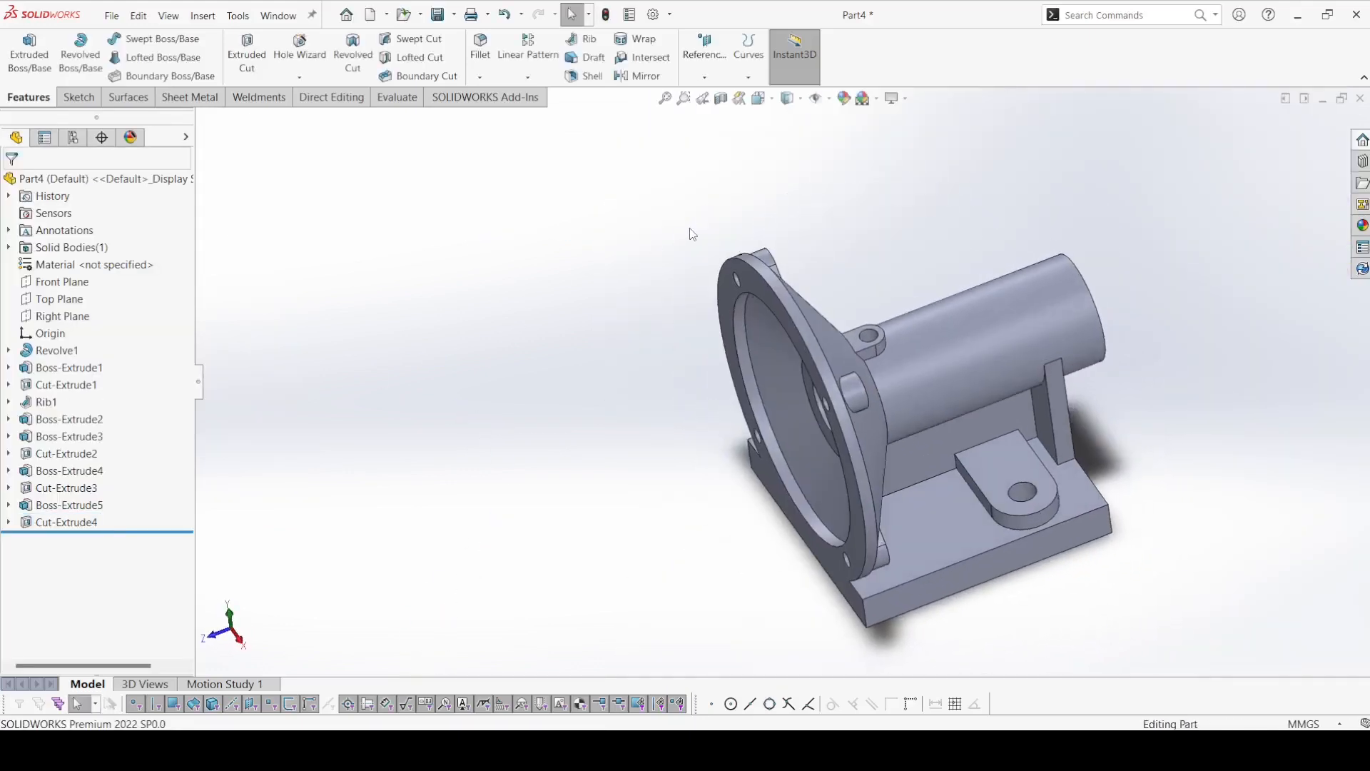
Start a plain Hole Wizard hole with the ANSI Metric standard and the Dowel Holes type.
{"action": "left_click", "coordinate": [301, 78]}
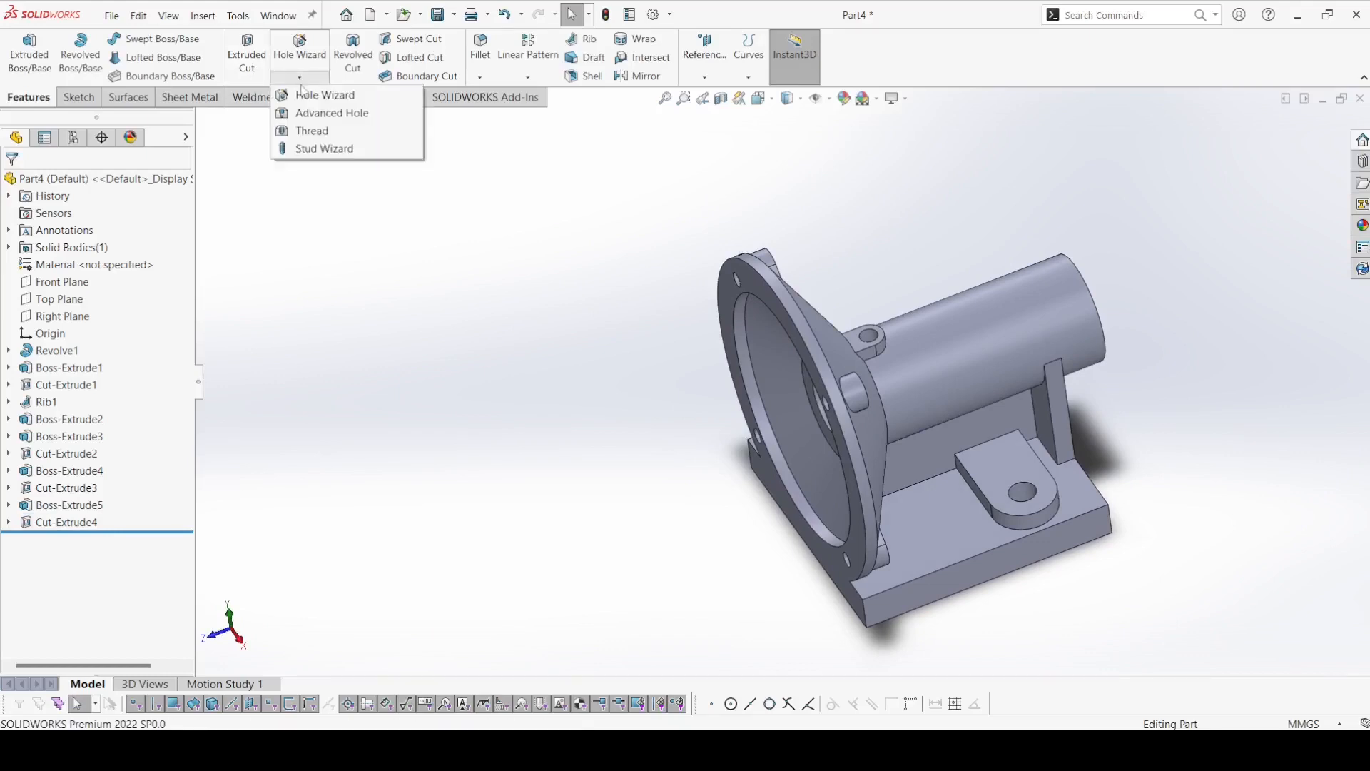
{"action": "left_click", "coordinate": [306, 96]}
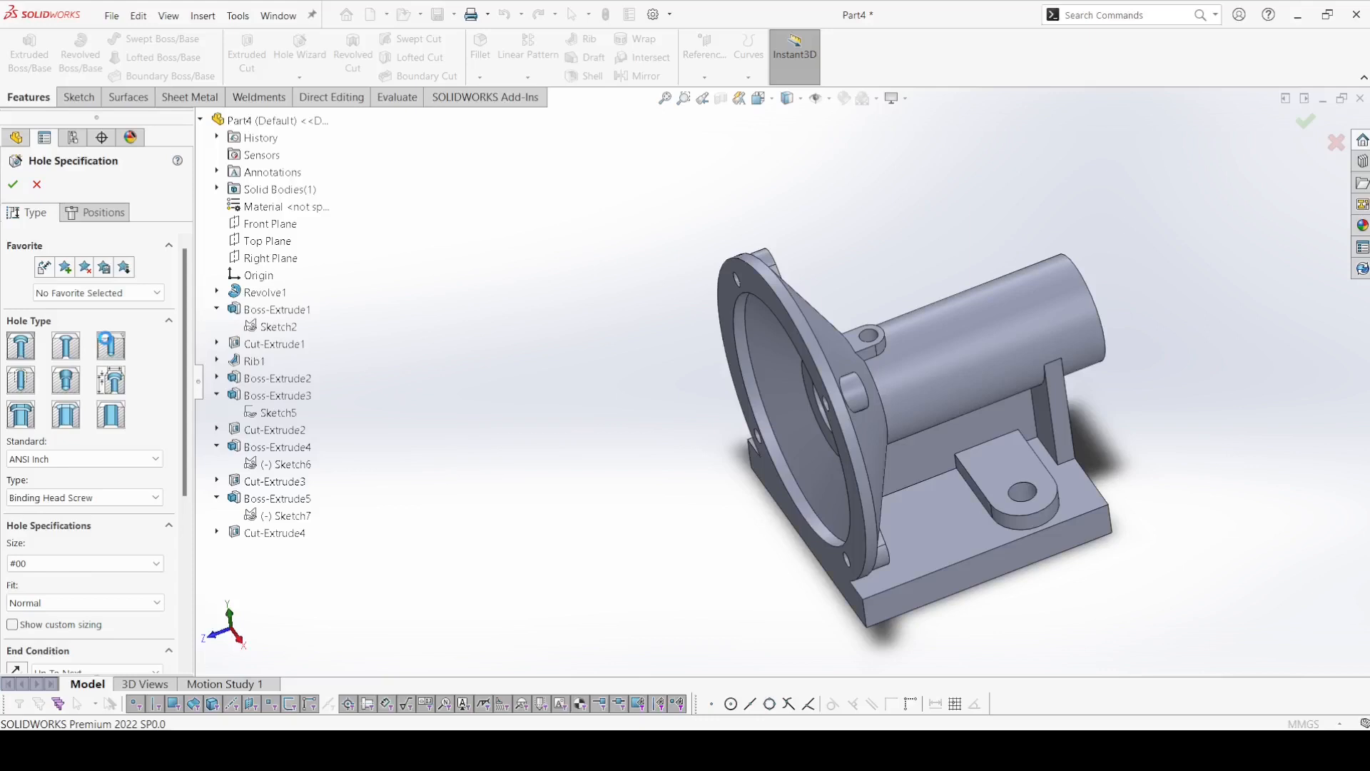
{"action": "left_click", "coordinate": [78, 459]}
{"action": "left_click", "coordinate": [63, 488]}
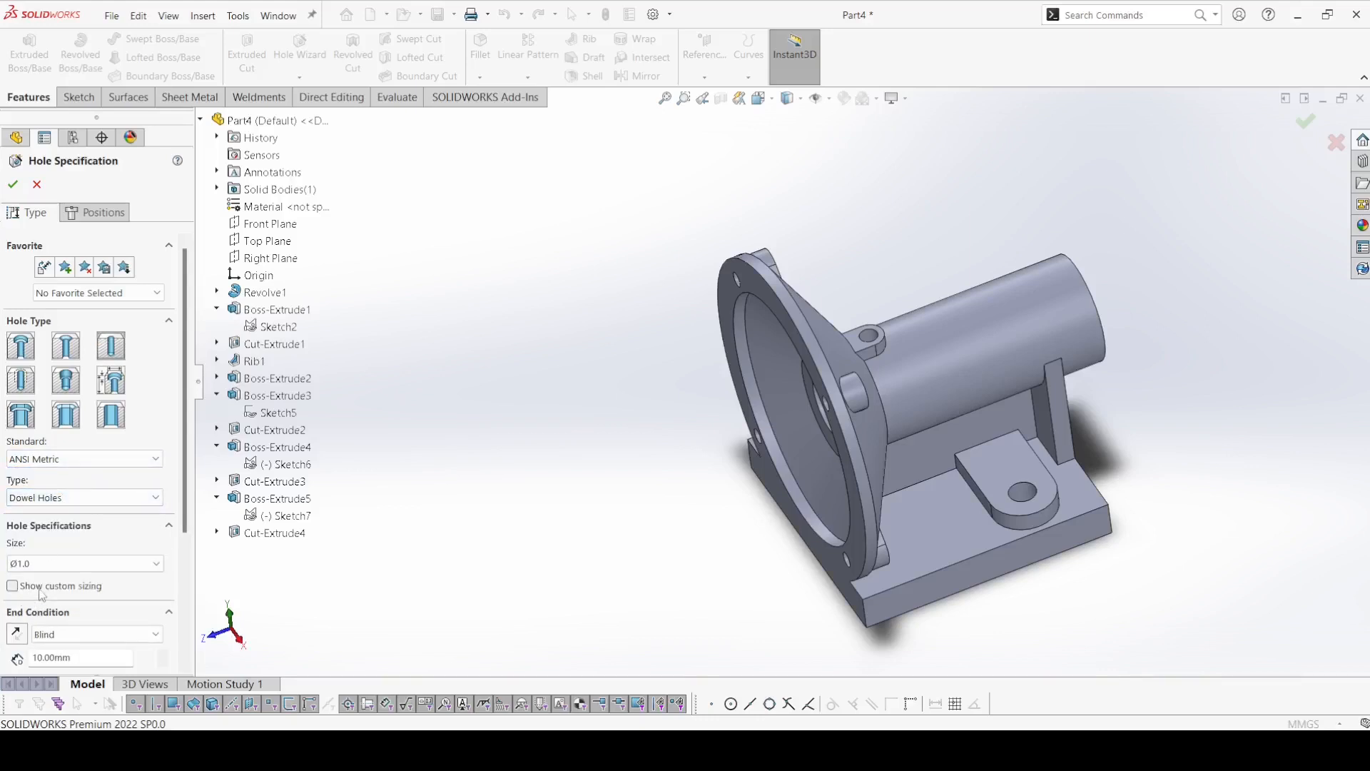
Give the dowel hole a custom diameter of 6 mm and an Up To Next end condition.
{"action": "left_click", "coordinate": [41, 589]}
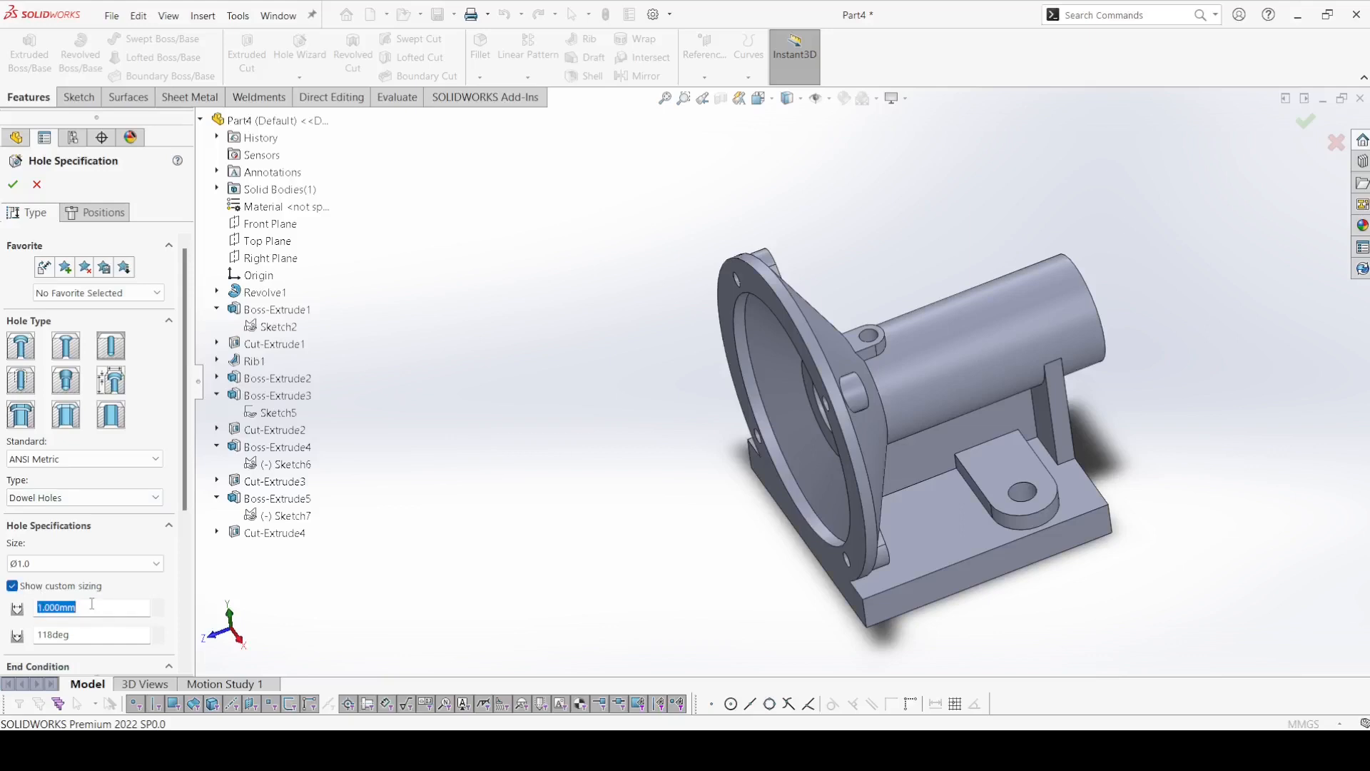
{"action": "type", "text": "6"}
{"action": "key", "text": "Return"}
{"action": "scroll", "coordinate": [166, 485], "scroll_direction": "down", "scroll_amount": 3}
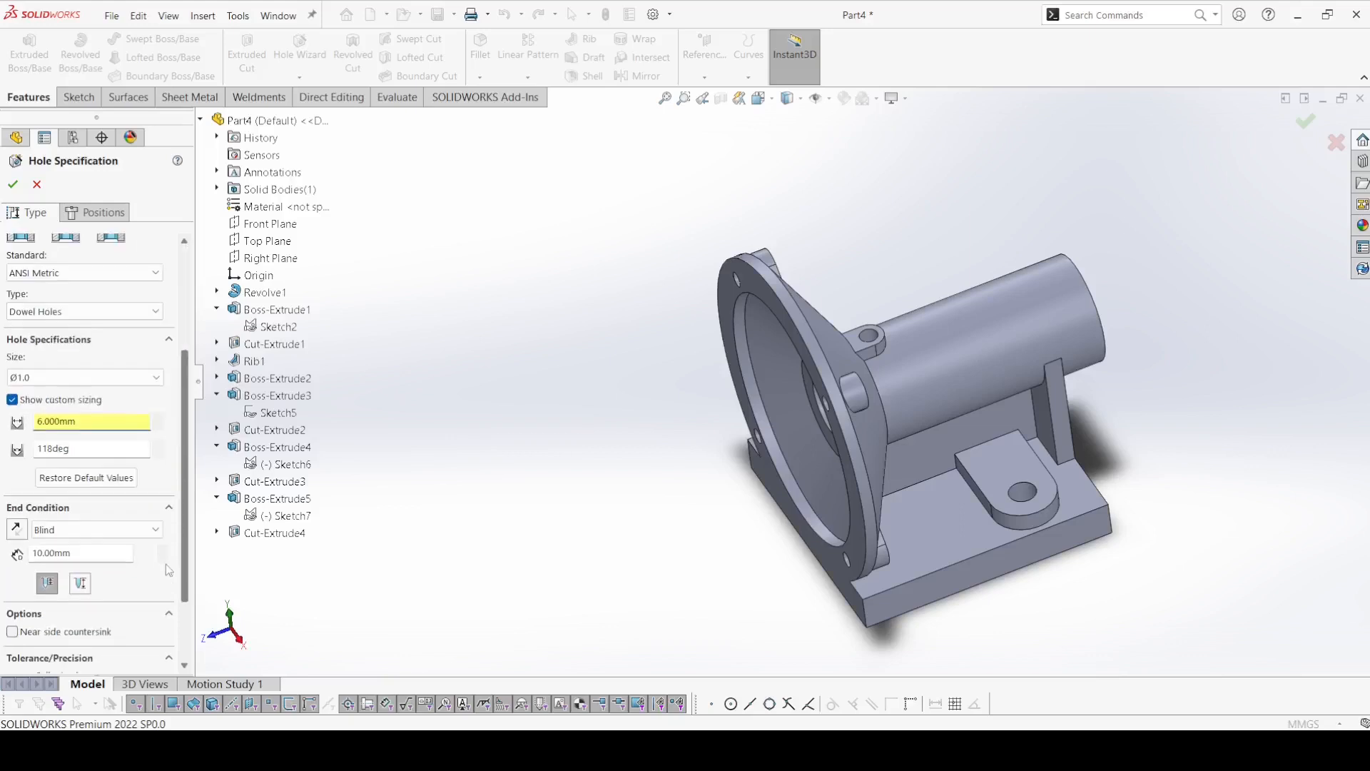
{"action": "left_click", "coordinate": [82, 522]}
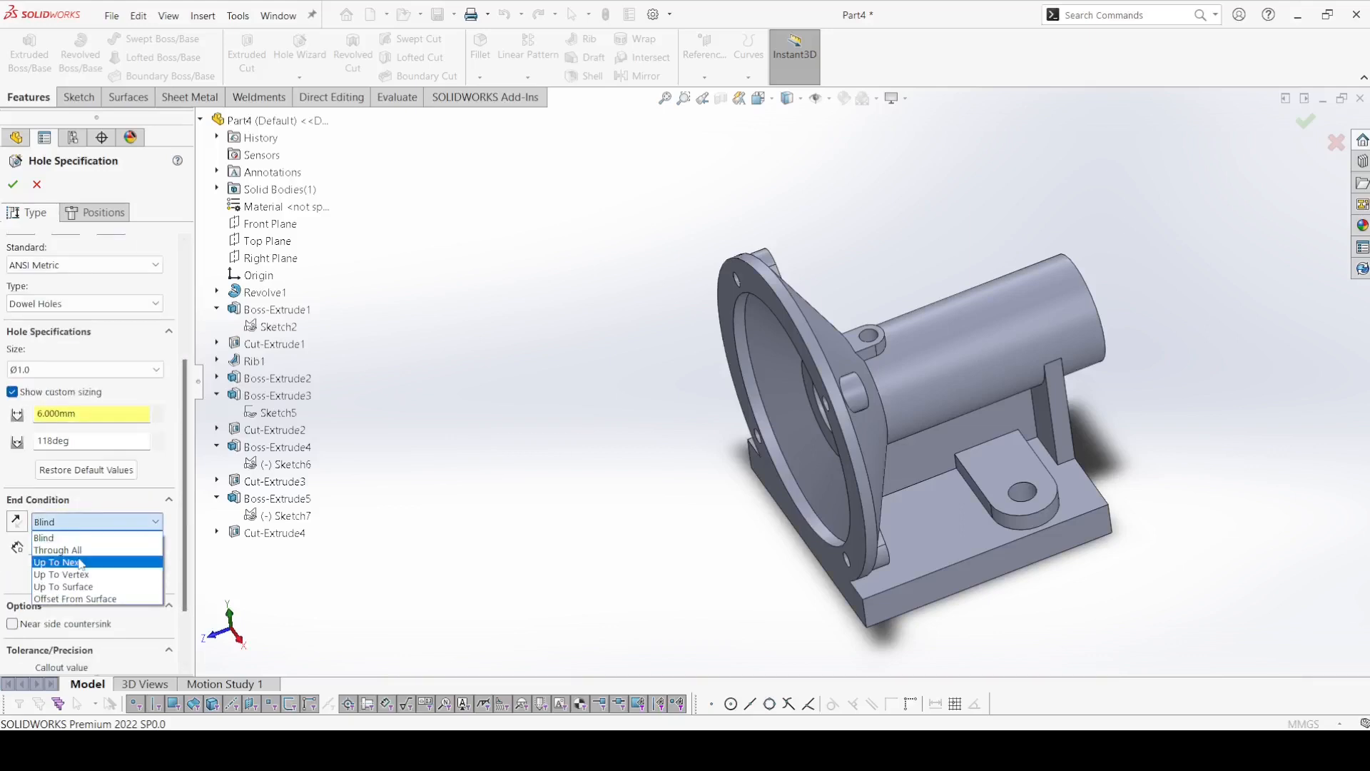
{"action": "left_click", "coordinate": [61, 562]}
Place the hole on the upper side of the shaft's outer cylindrical surface, near its free end.
{"action": "left_click", "coordinate": [93, 213]}
{"action": "left_click", "coordinate": [91, 366]}
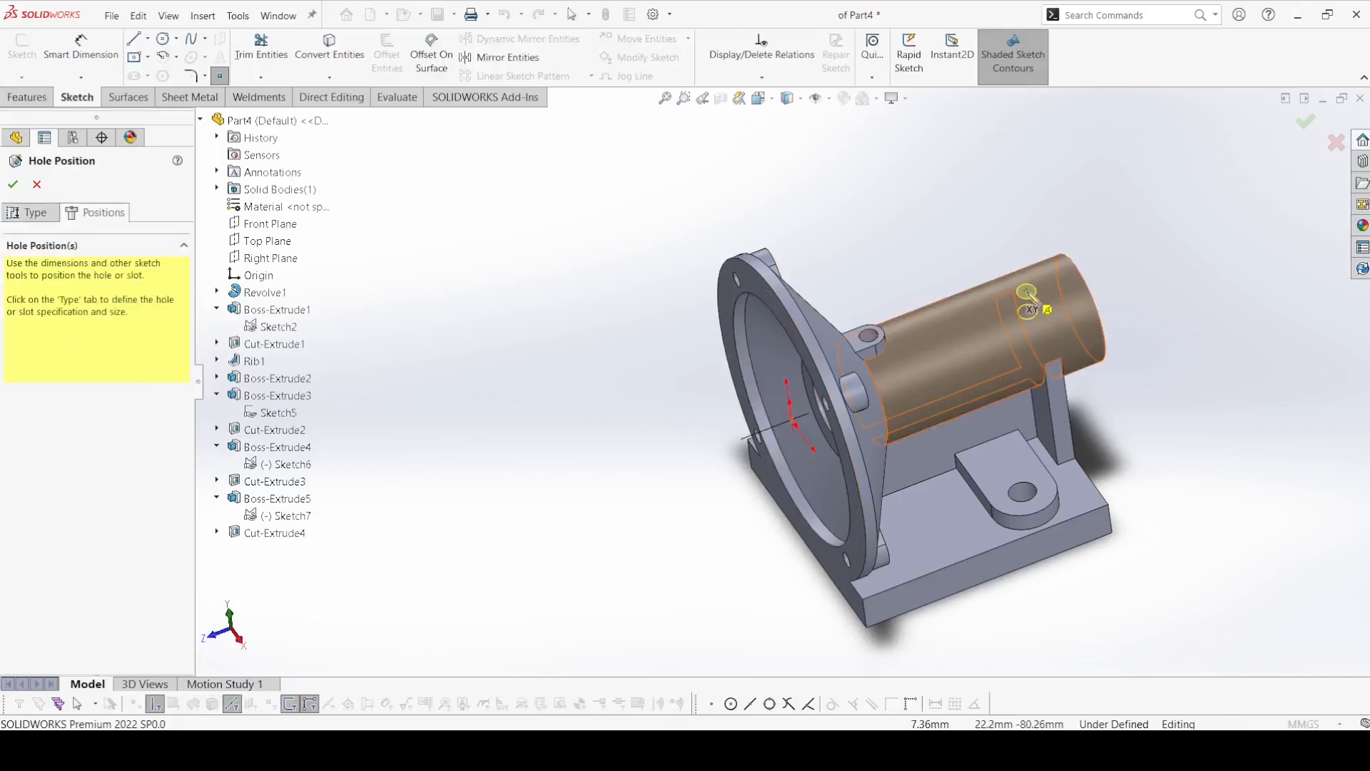
{"action": "left_click", "coordinate": [1028, 292]}
Dimension the hole's centre point 16 mm from the shaft's free end face.
{"action": "left_click", "coordinate": [80, 46]}
{"action": "scroll", "coordinate": [1042, 303], "scroll_direction": "up", "scroll_amount": 3}
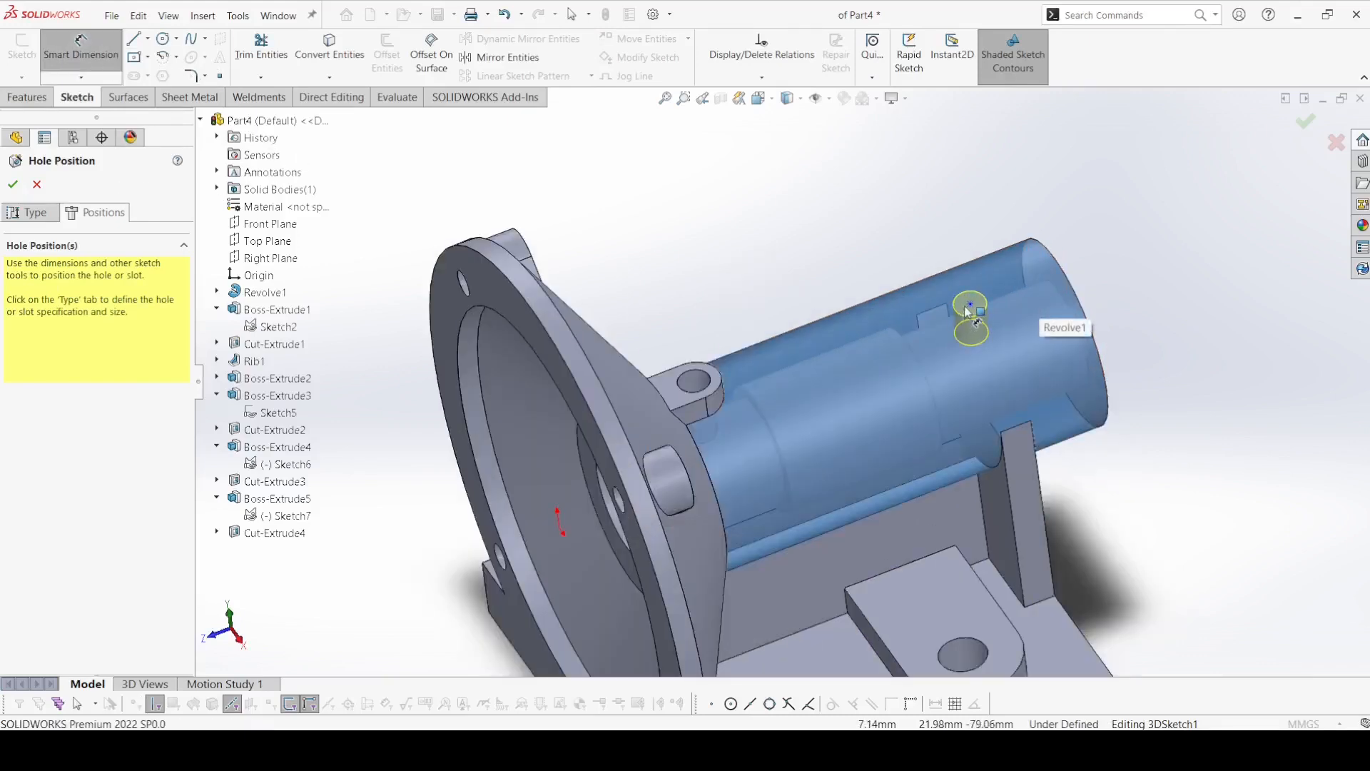
{"action": "left_click", "coordinate": [968, 311]}
{"action": "middle_click_drag", "start_coordinate": [968, 311], "coordinate": [1138, 264]}
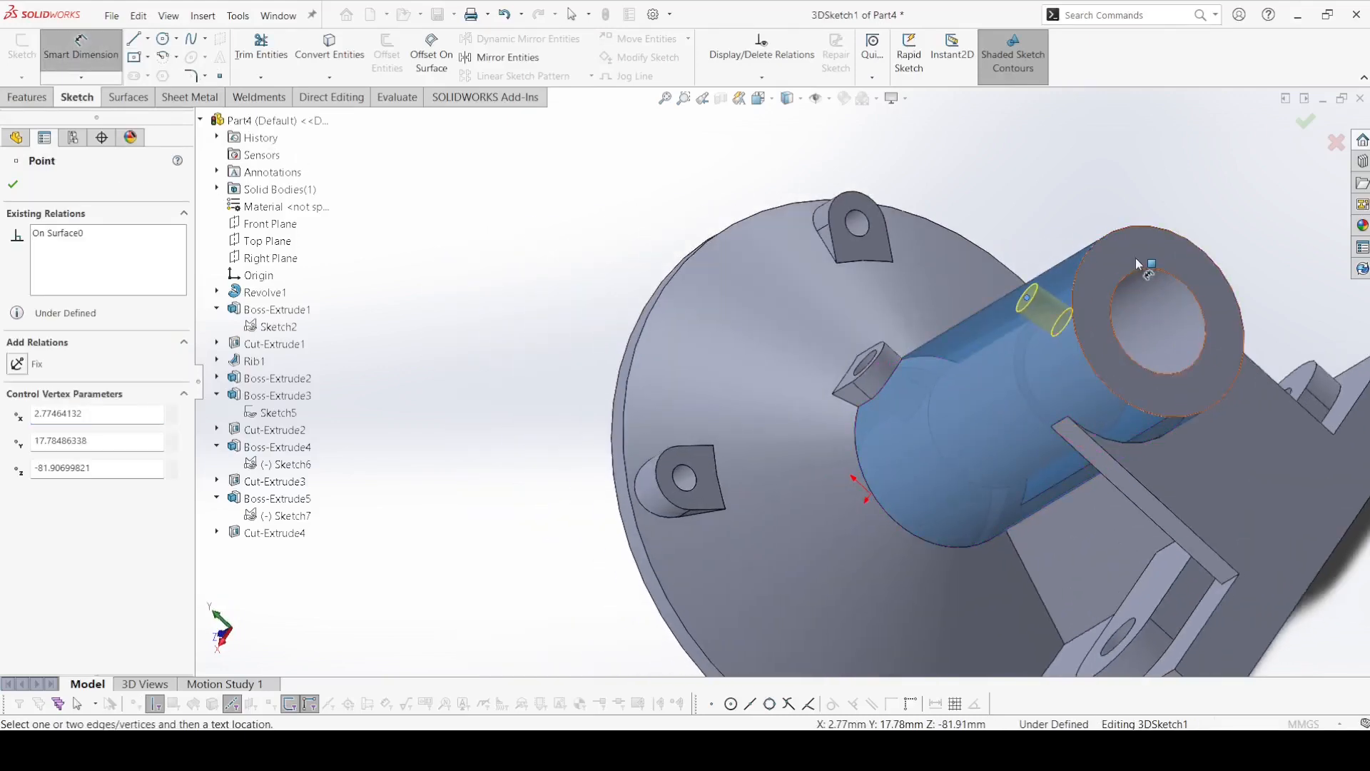
{"action": "left_click", "coordinate": [1138, 264]}
{"action": "left_click", "coordinate": [1060, 232]}
{"action": "type", "text": "16"}
{"action": "key", "text": "Return"}
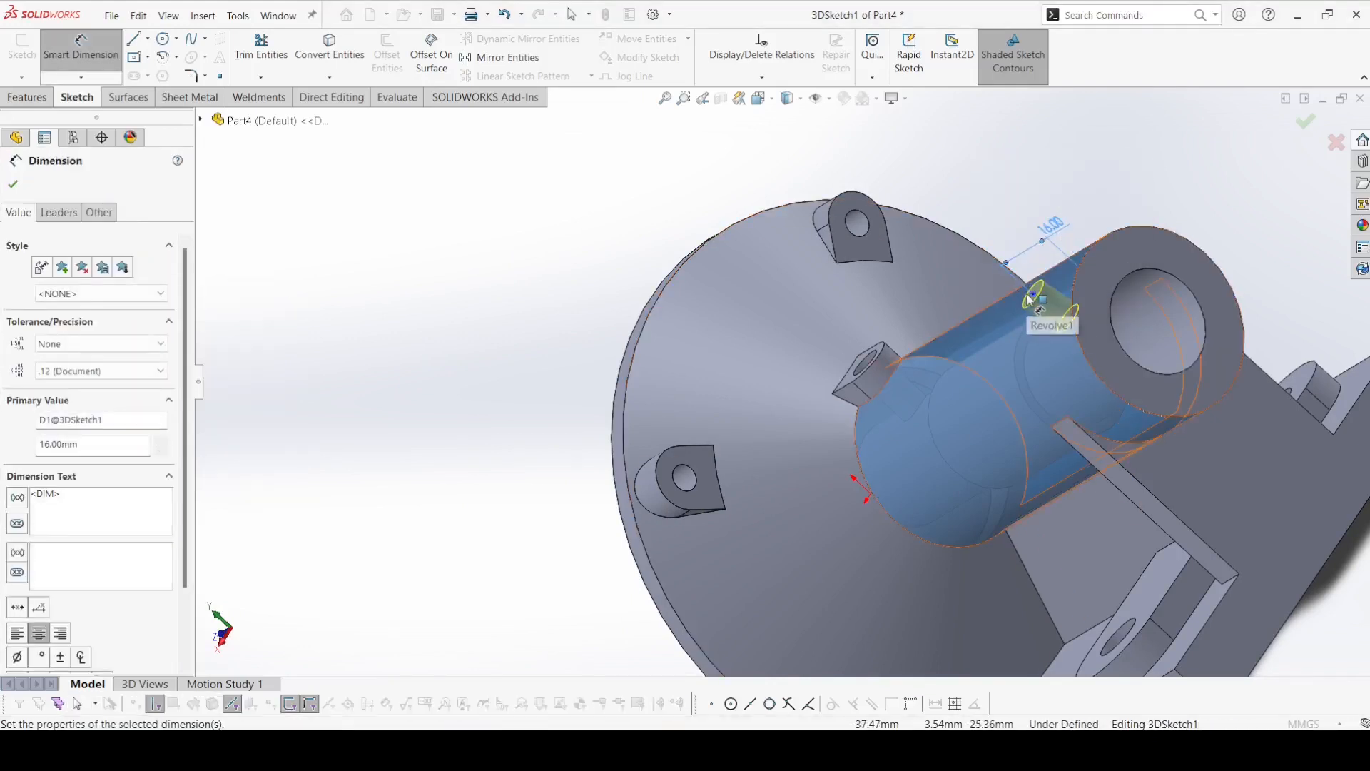
Dimension the hole's centre point 18 mm from the narrow side face of the upright support plate and create the hole.
{"action": "left_click", "coordinate": [1033, 295]}
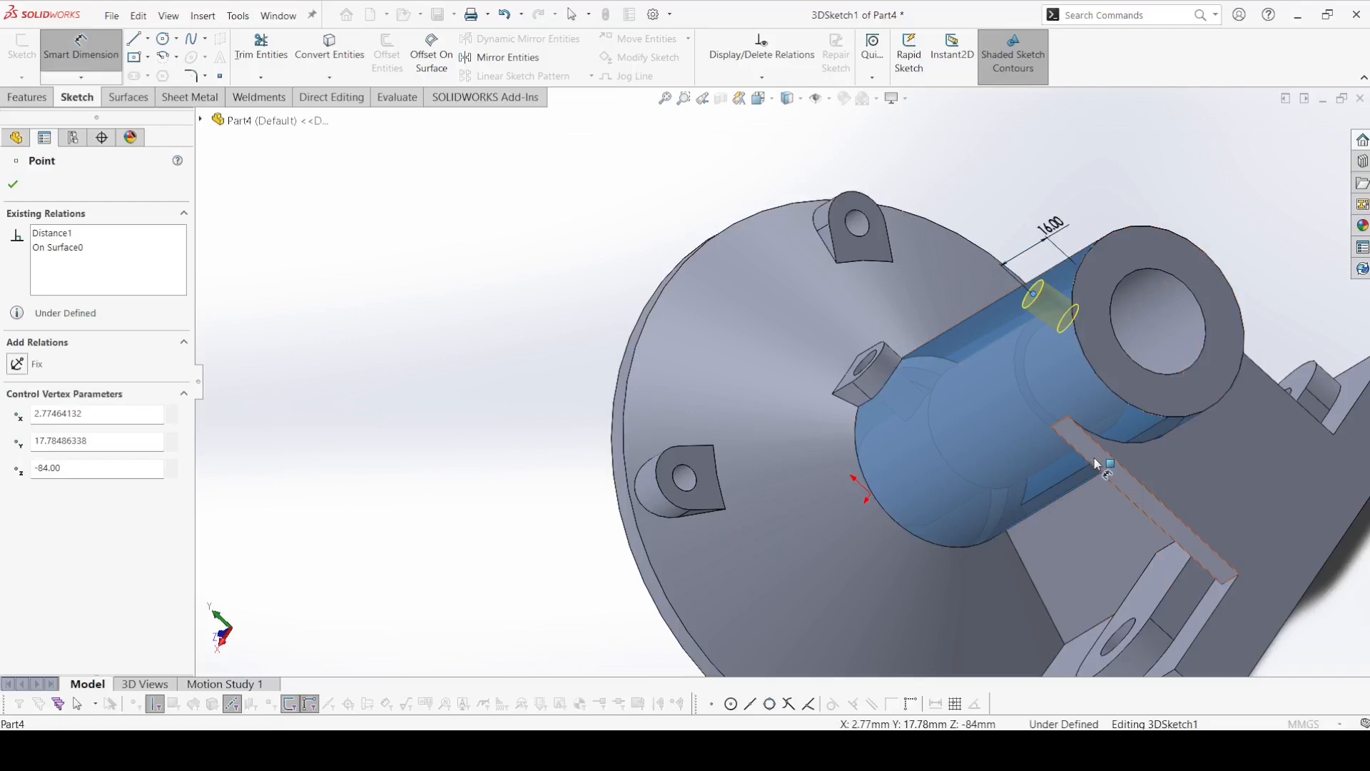
{"action": "left_click", "coordinate": [1090, 466]}
{"action": "left_click", "coordinate": [979, 342]}
{"action": "type", "text": "18"}
{"action": "key", "text": "Return"}
{"action": "scroll", "coordinate": [458, 301], "scroll_direction": "up", "scroll_amount": 3}
{"action": "middle_click_drag", "start_coordinate": [458, 301], "coordinate": [607, 409]}
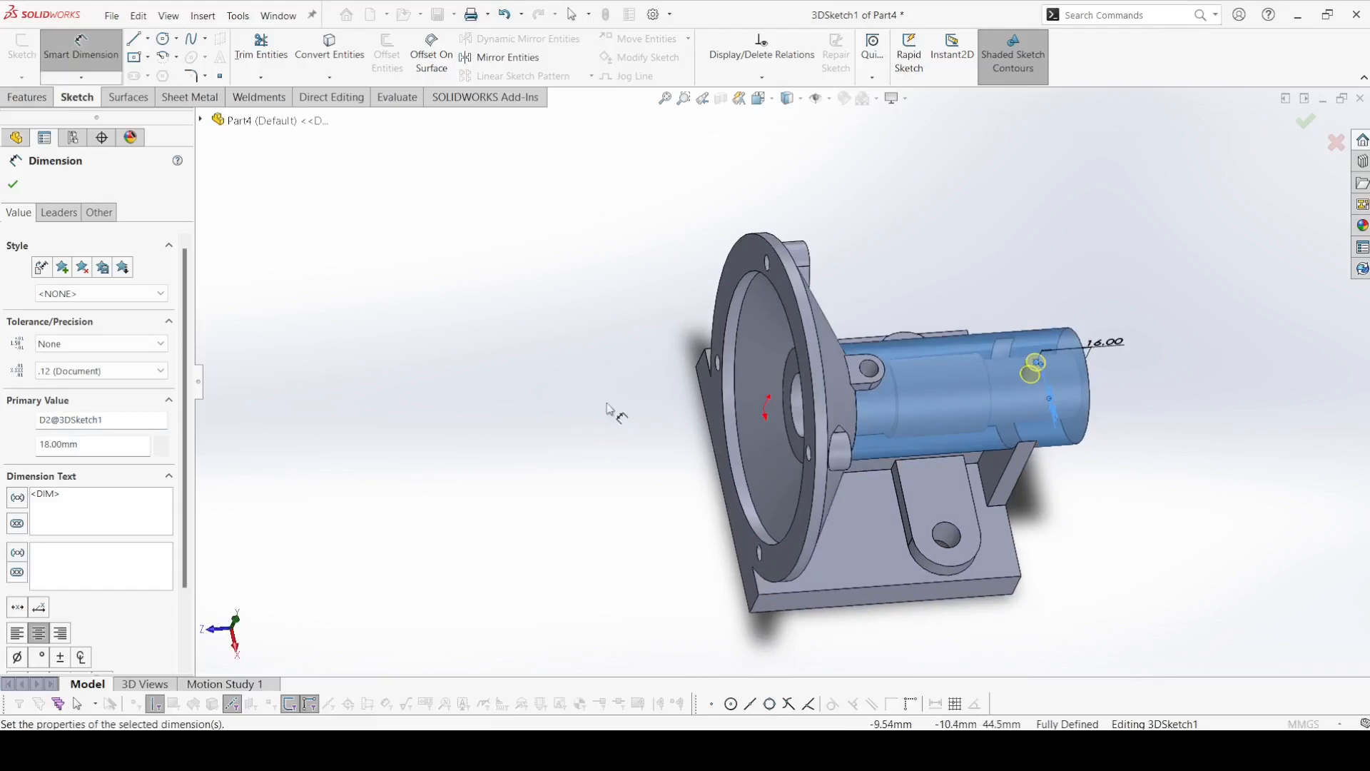
{"action": "left_click", "coordinate": [14, 184]}
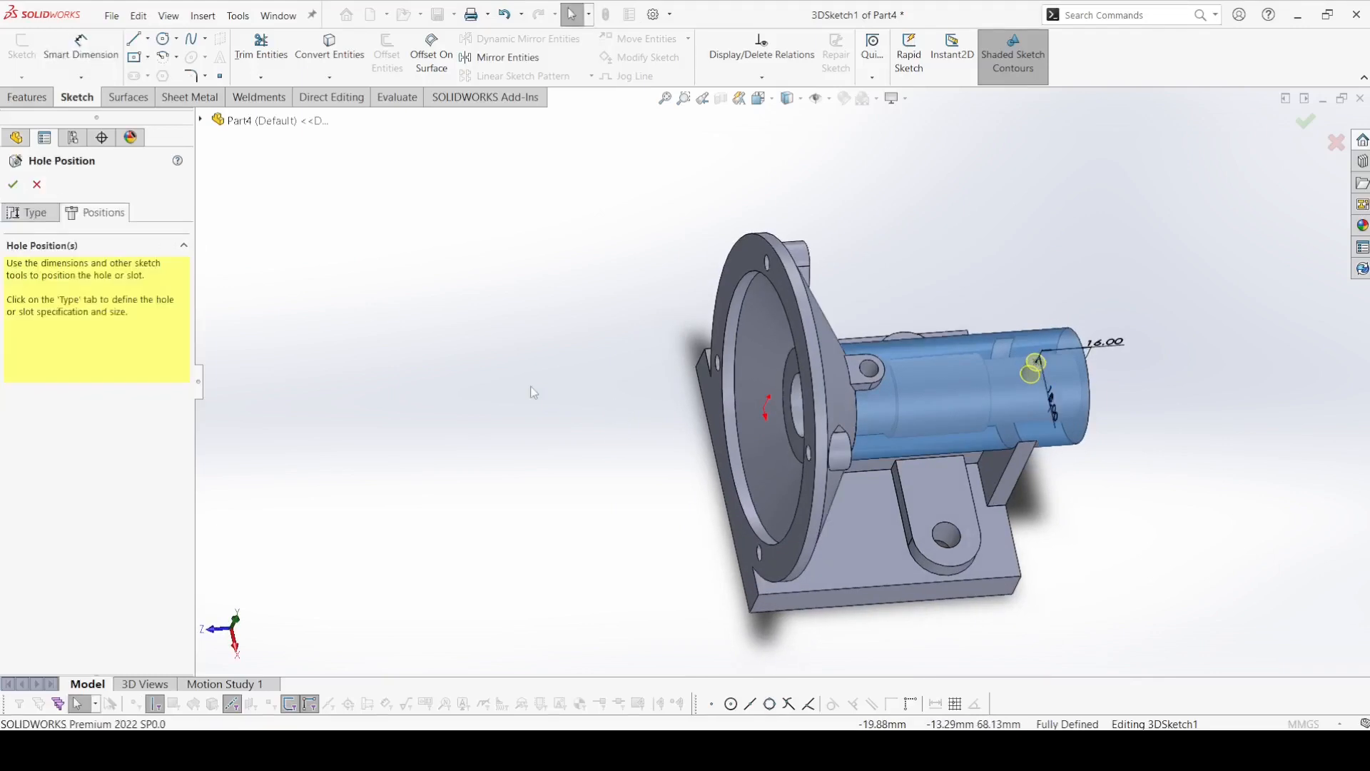
{"action": "left_click", "coordinate": [14, 184]}
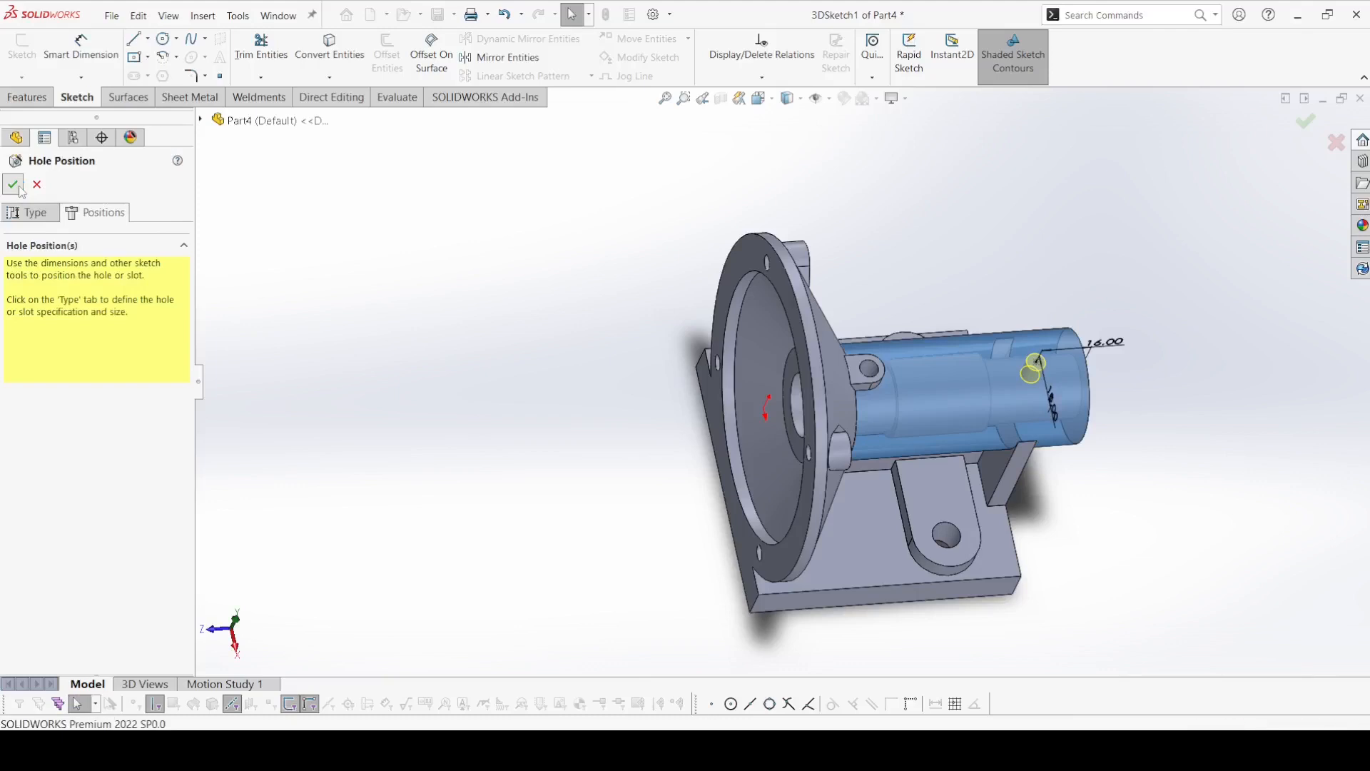
Start a second plain Hole Wizard hole, using the ANSI Metric standard and the Dowel Holes type.
{"action": "middle_click_drag", "start_coordinate": [474, 367], "coordinate": [387, 143]}
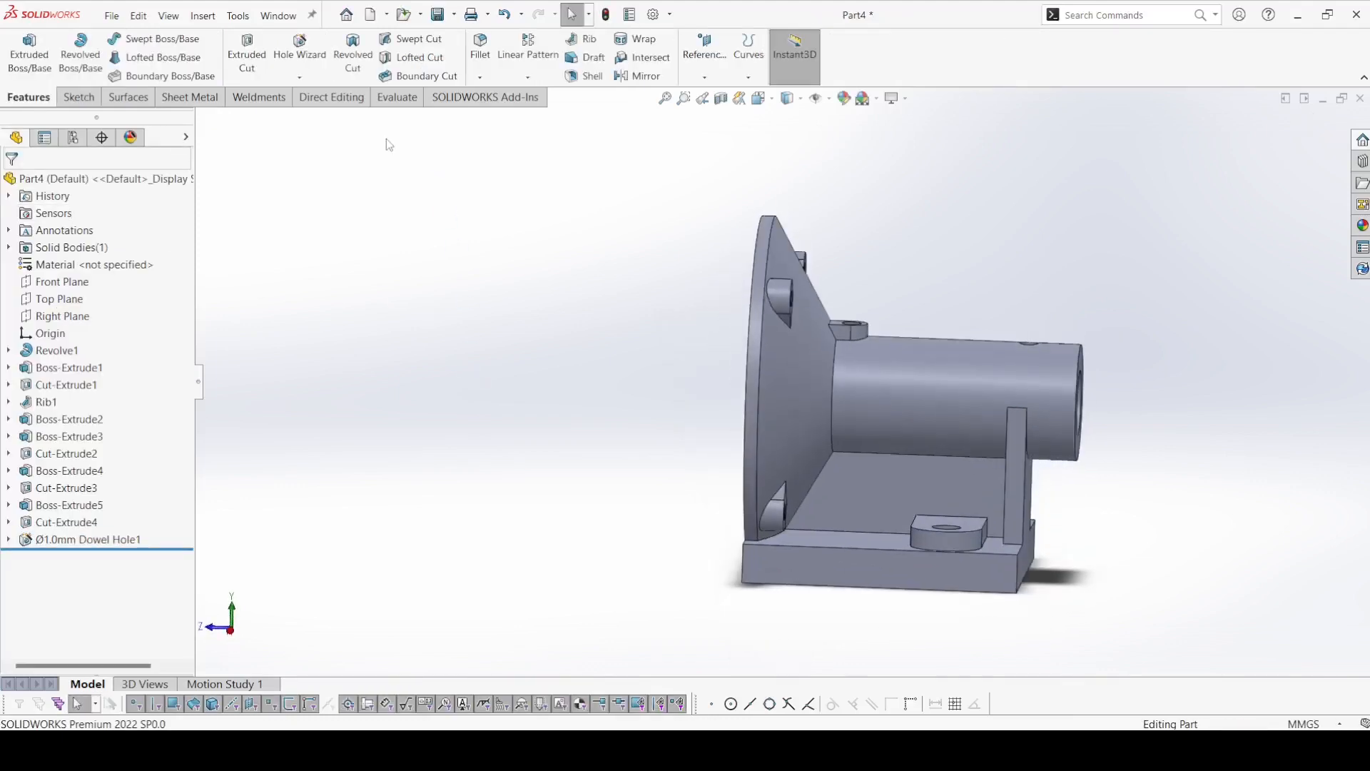
{"action": "left_click", "coordinate": [275, 62]}
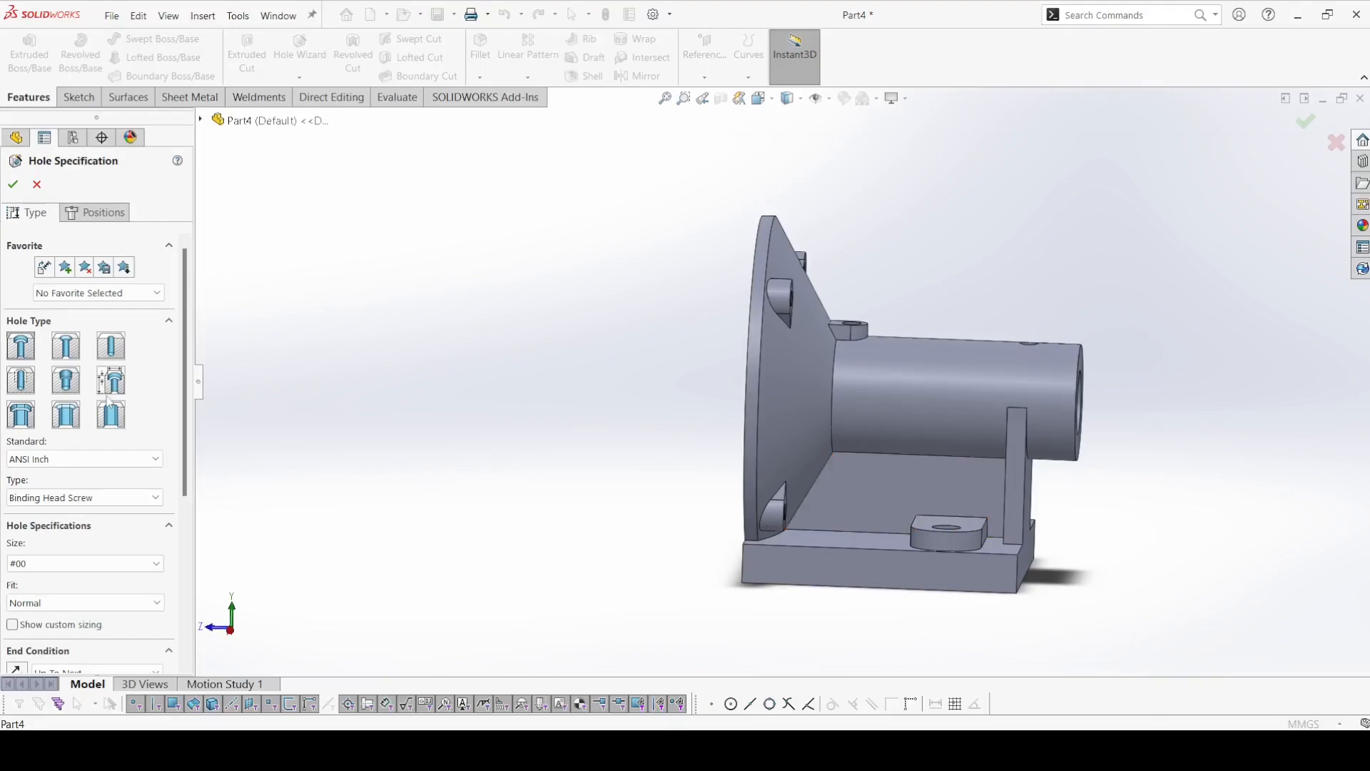
{"action": "left_click", "coordinate": [110, 345]}
{"action": "left_click", "coordinate": [94, 461]}
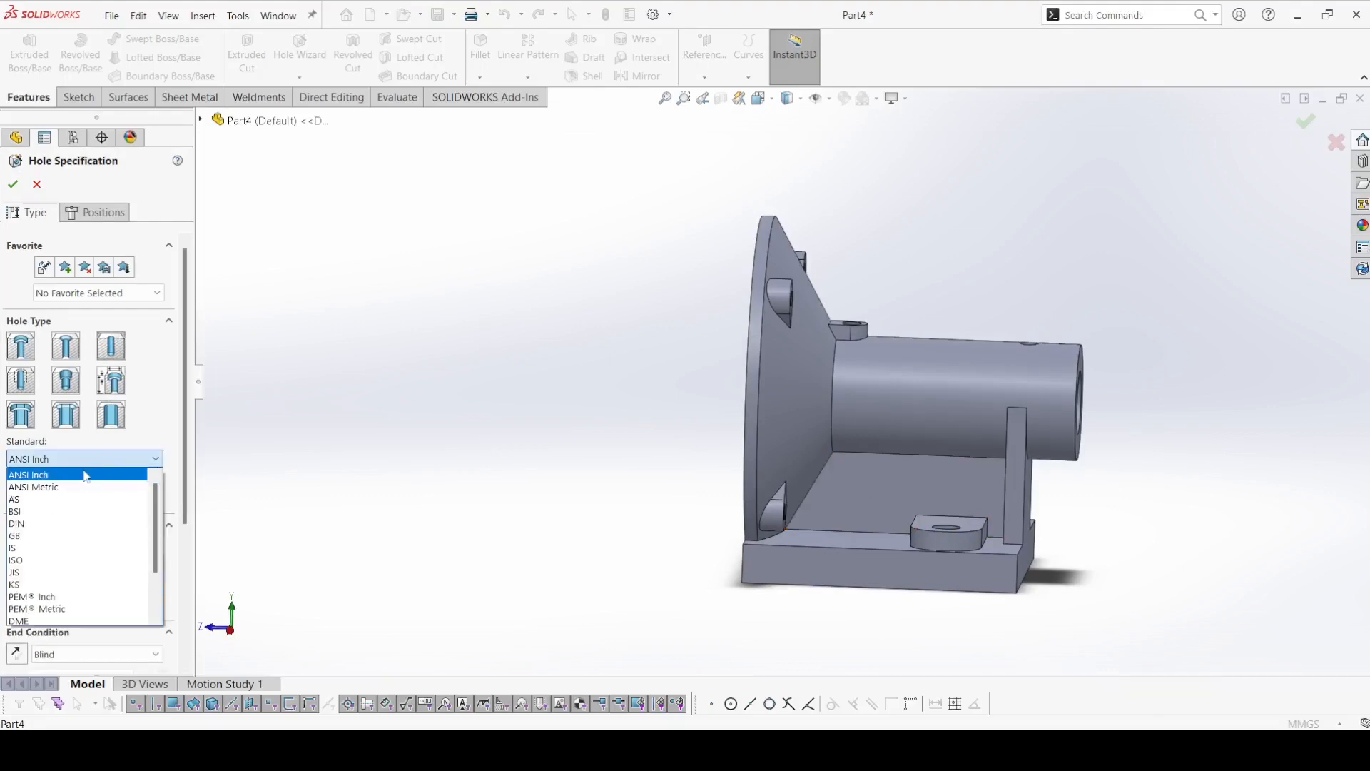
{"action": "left_click", "coordinate": [83, 482]}
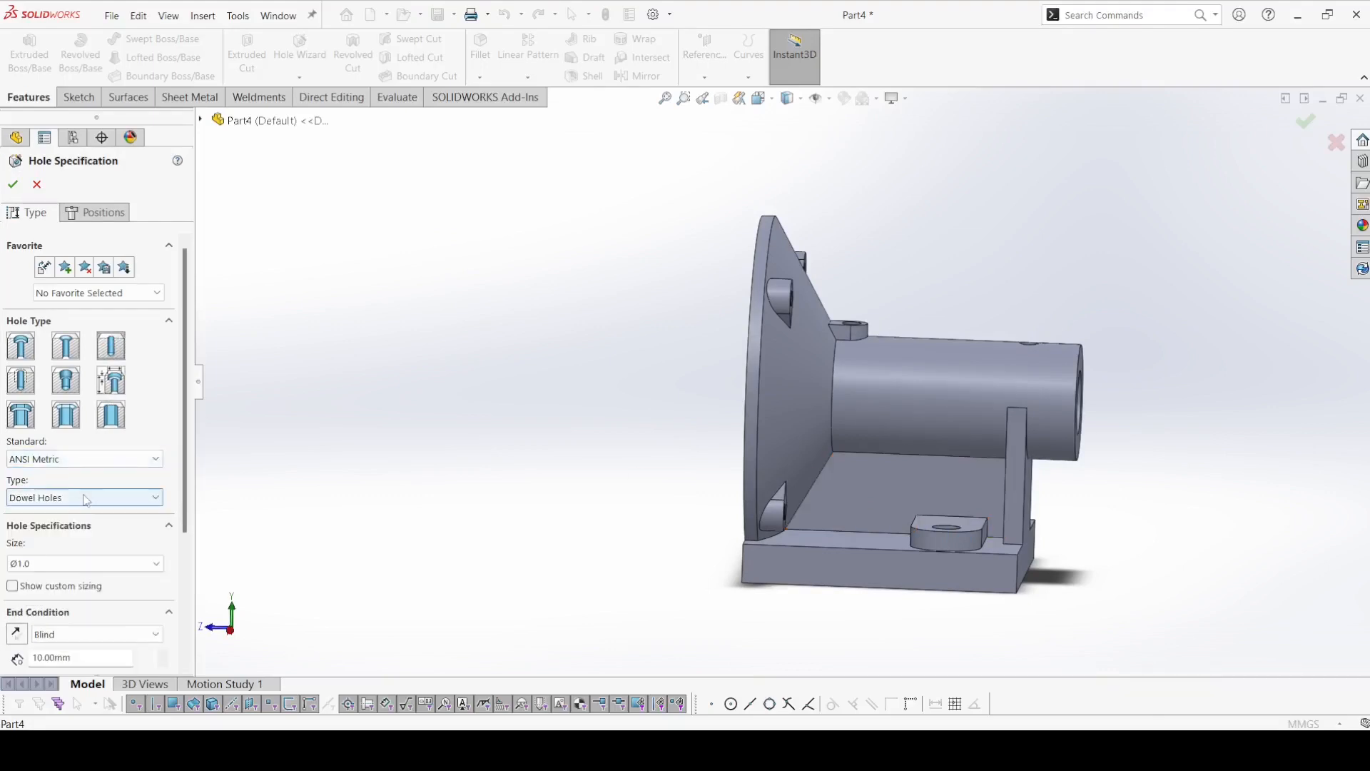
Give the second hole a custom diameter of 15 mm and a Through All end condition.
{"action": "left_click", "coordinate": [37, 588]}
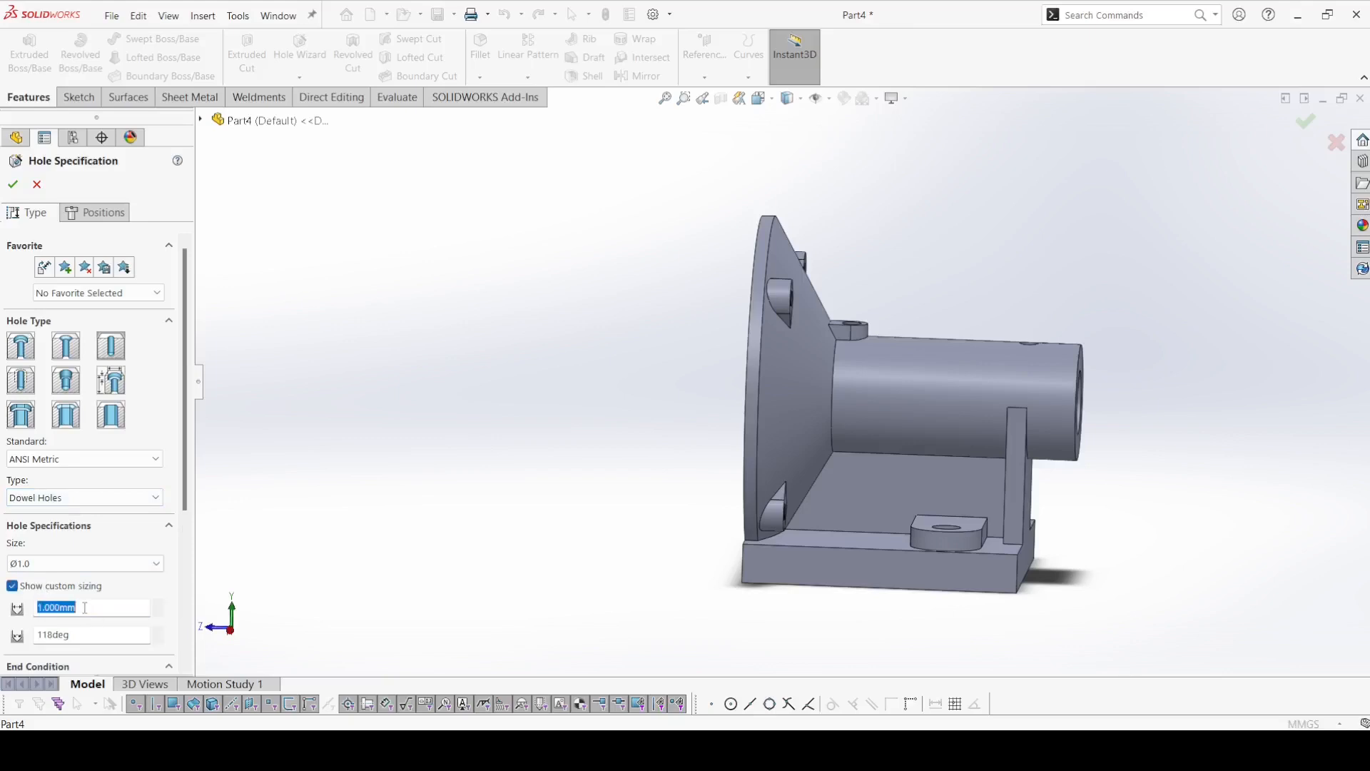
{"action": "type", "text": "5"}
{"action": "key", "text": "Return"}
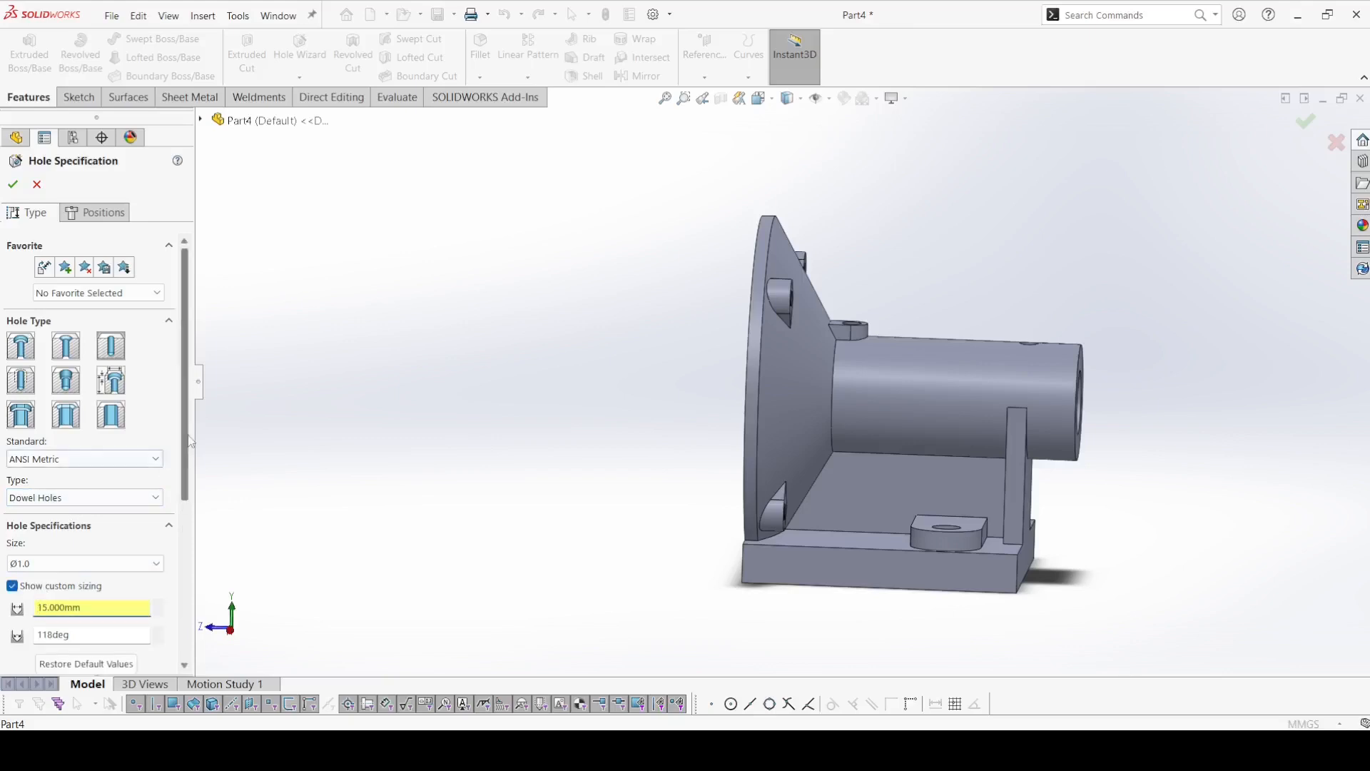
{"action": "scroll", "coordinate": [107, 499], "scroll_direction": "down", "scroll_amount": 3}
{"action": "left_click", "coordinate": [66, 547]}
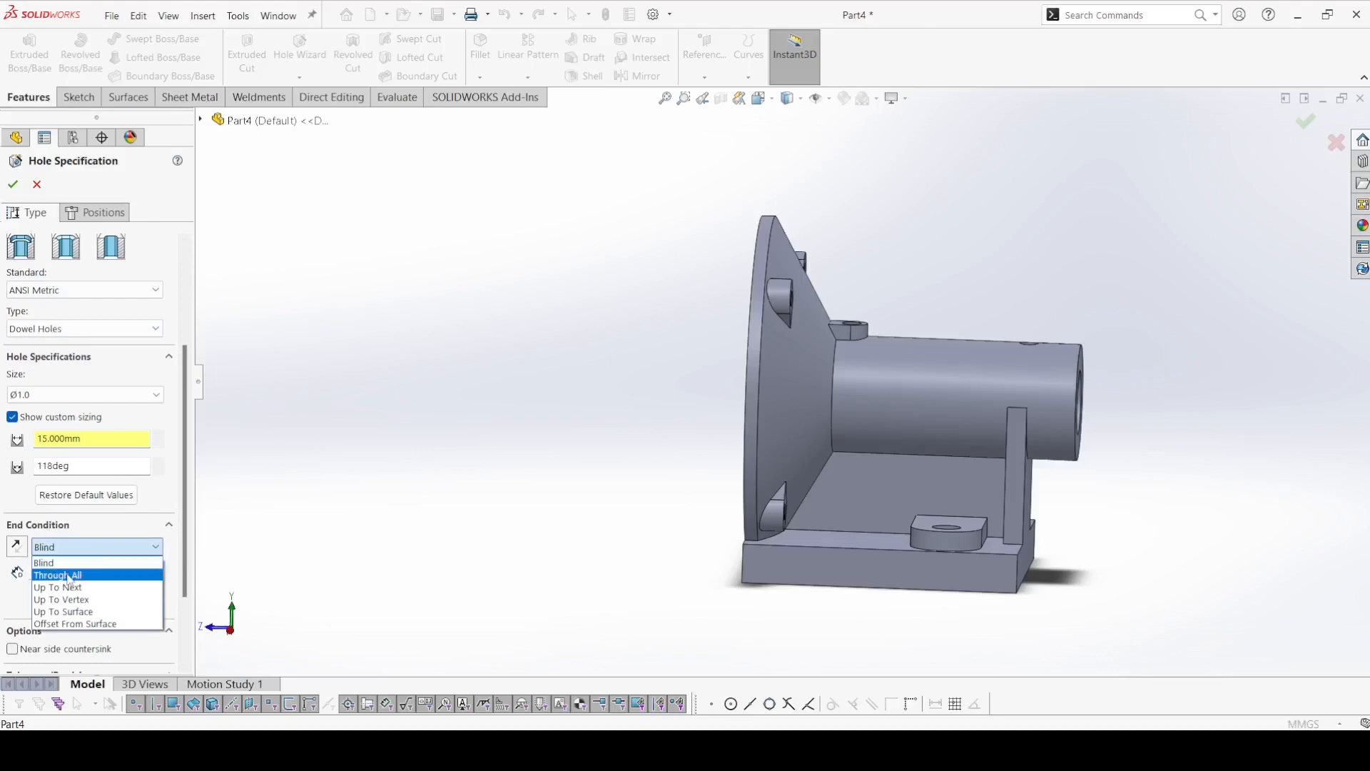
{"action": "left_click", "coordinate": [57, 575]}
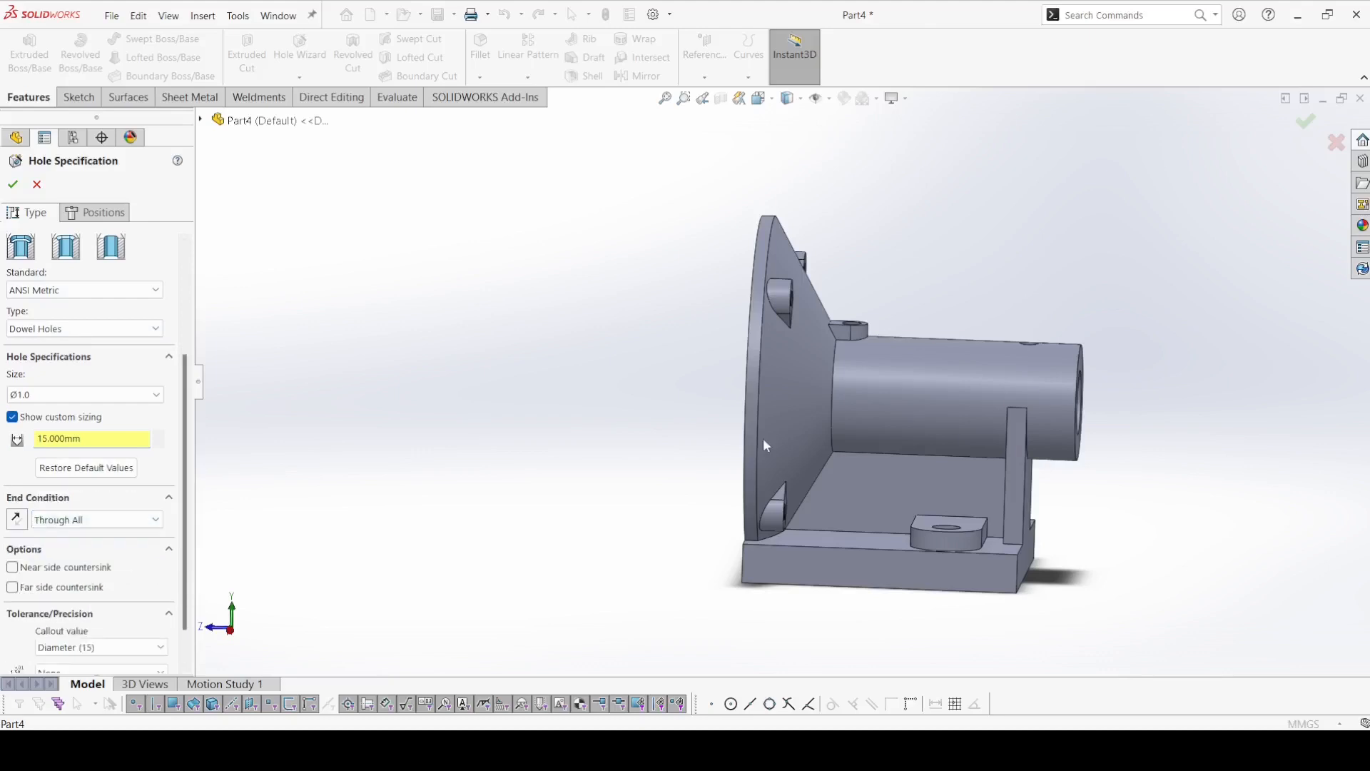
Place the hole's centre on the rib's side face and dimension it 47 mm from the outer face of the support plate.
{"action": "left_click", "coordinate": [93, 213]}
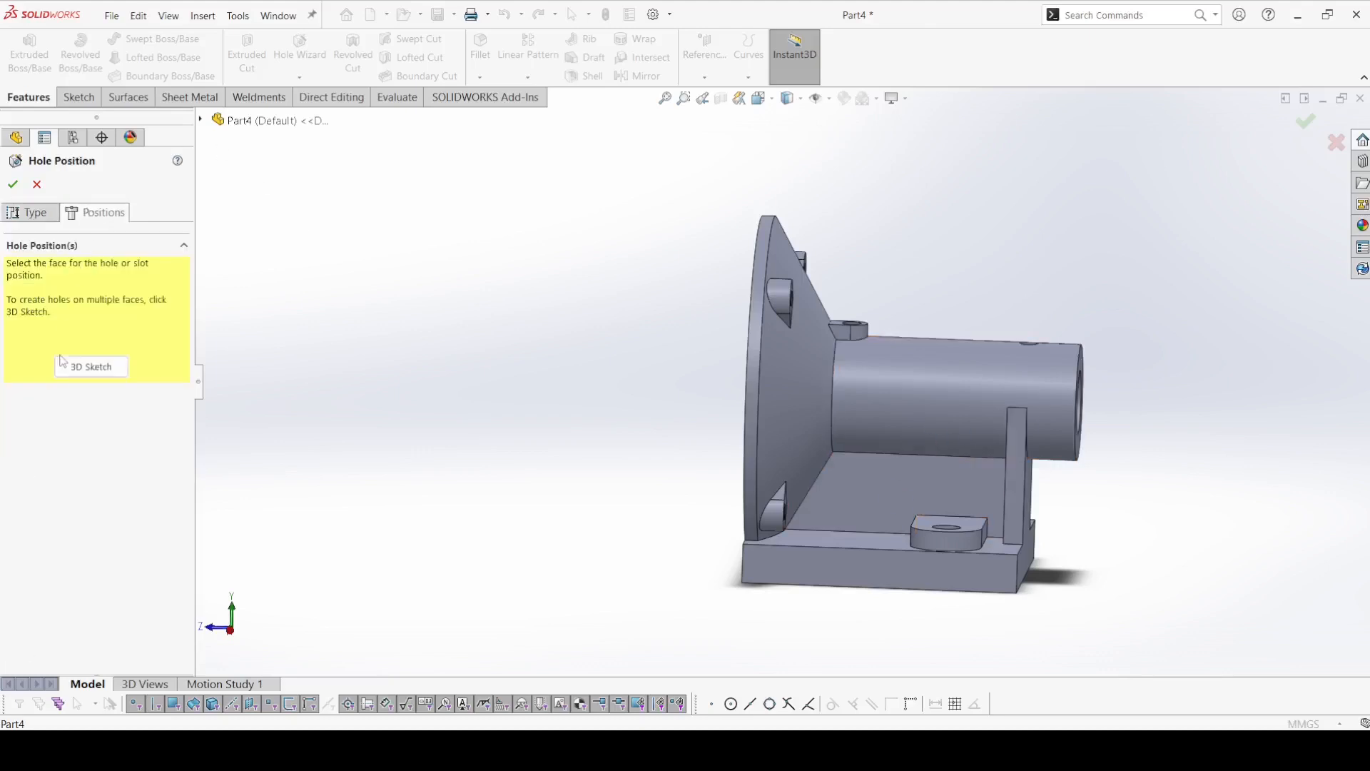
{"action": "left_click", "coordinate": [857, 498]}
{"action": "left_click", "coordinate": [81, 50]}
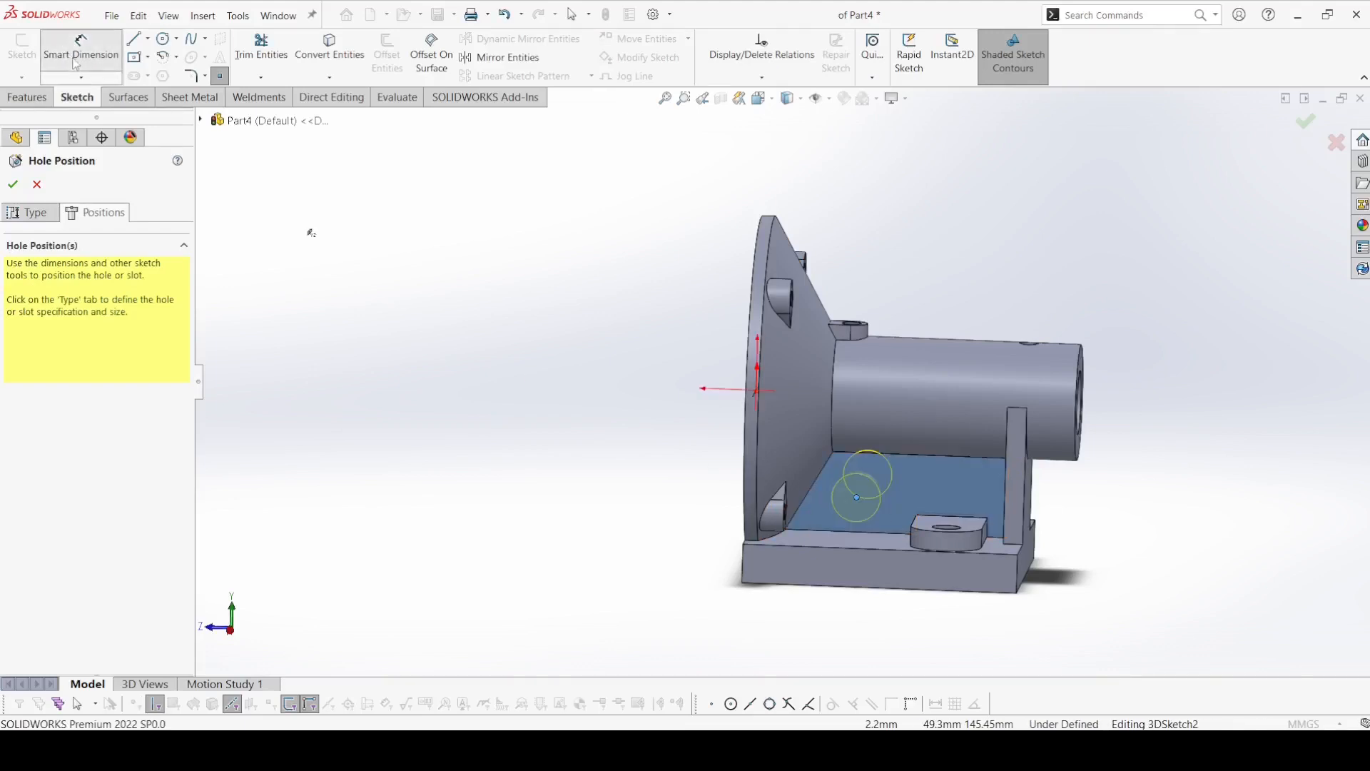
{"action": "left_click", "coordinate": [857, 498]}
{"action": "middle_click_drag", "start_coordinate": [865, 489], "coordinate": [988, 539]}
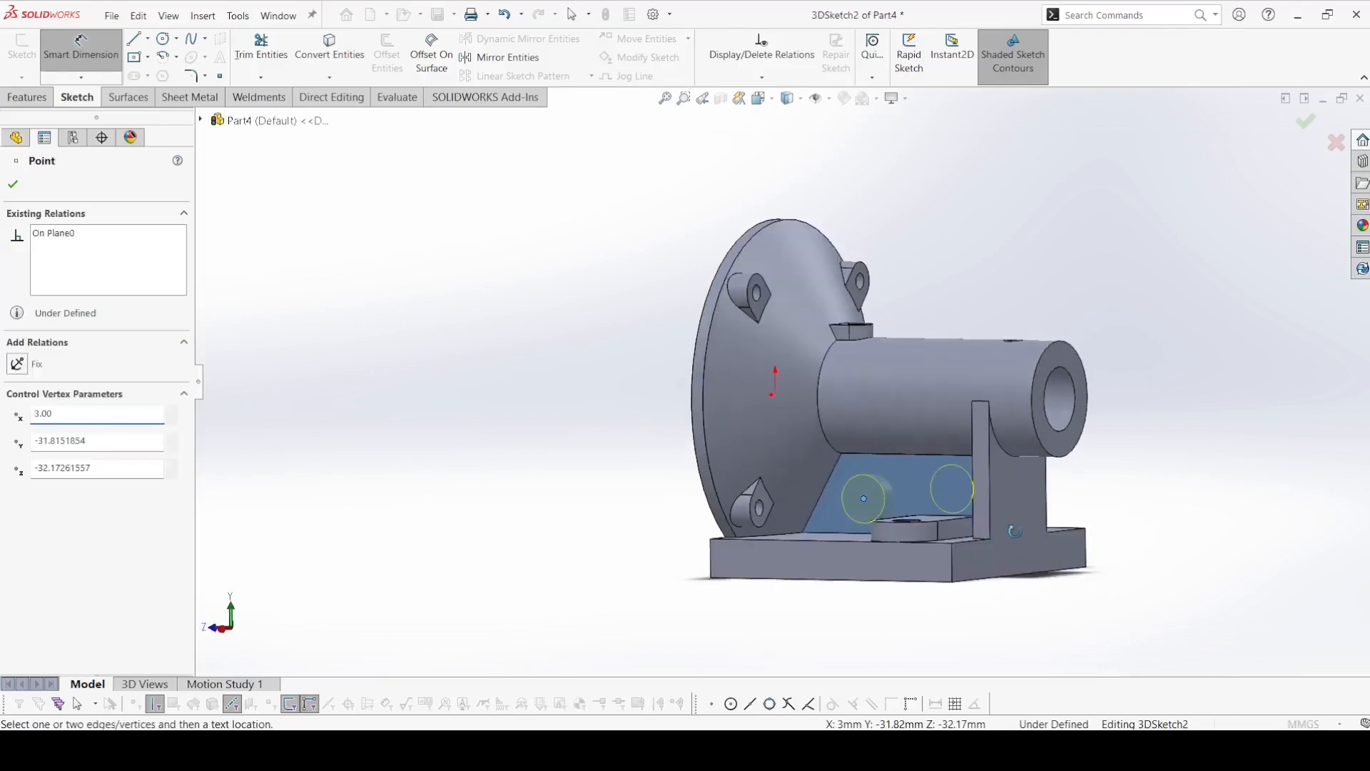
{"action": "left_click", "coordinate": [914, 576]}
{"action": "type", "text": "47"}
{"action": "key", "text": "Return"}
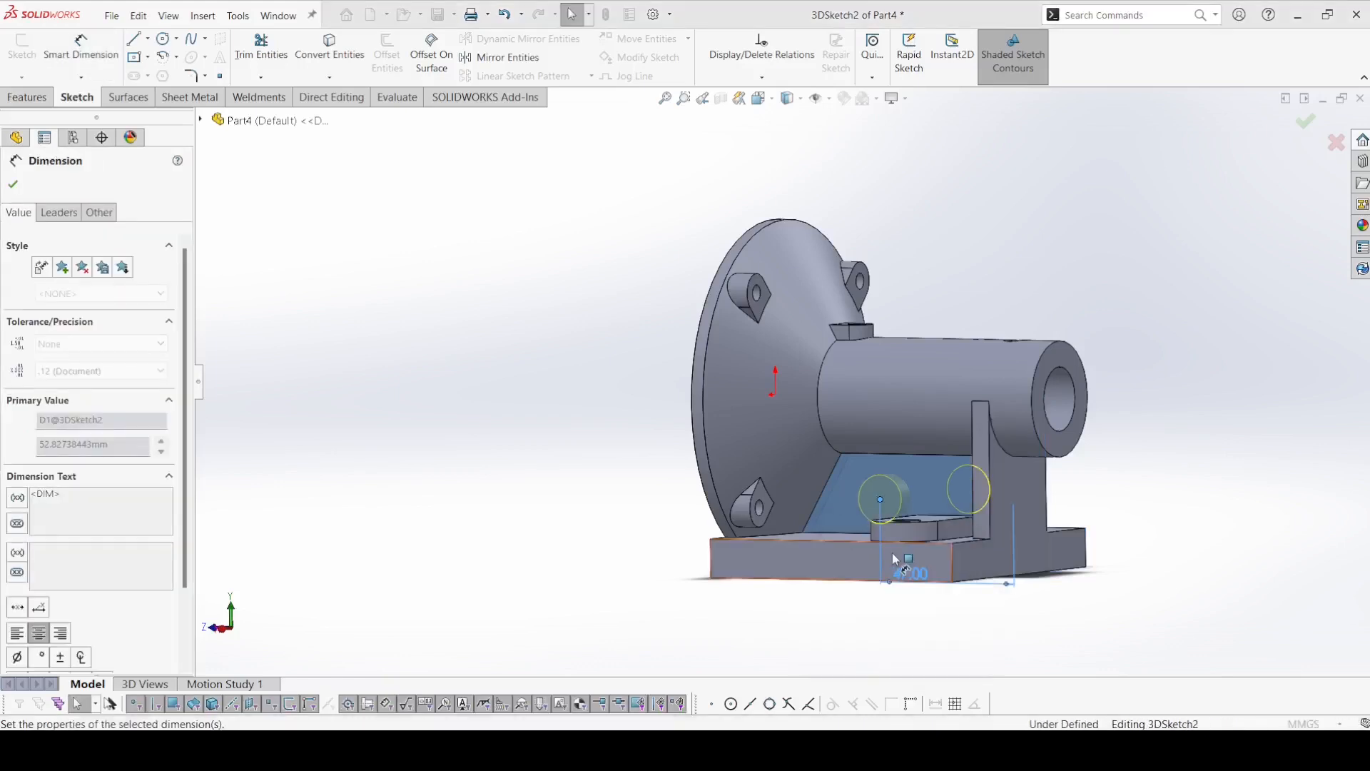
Dimension the hole's centre point 22 mm from the underside of the base and create the hole.
{"action": "middle_click_drag", "start_coordinate": [866, 638], "coordinate": [820, 521]}
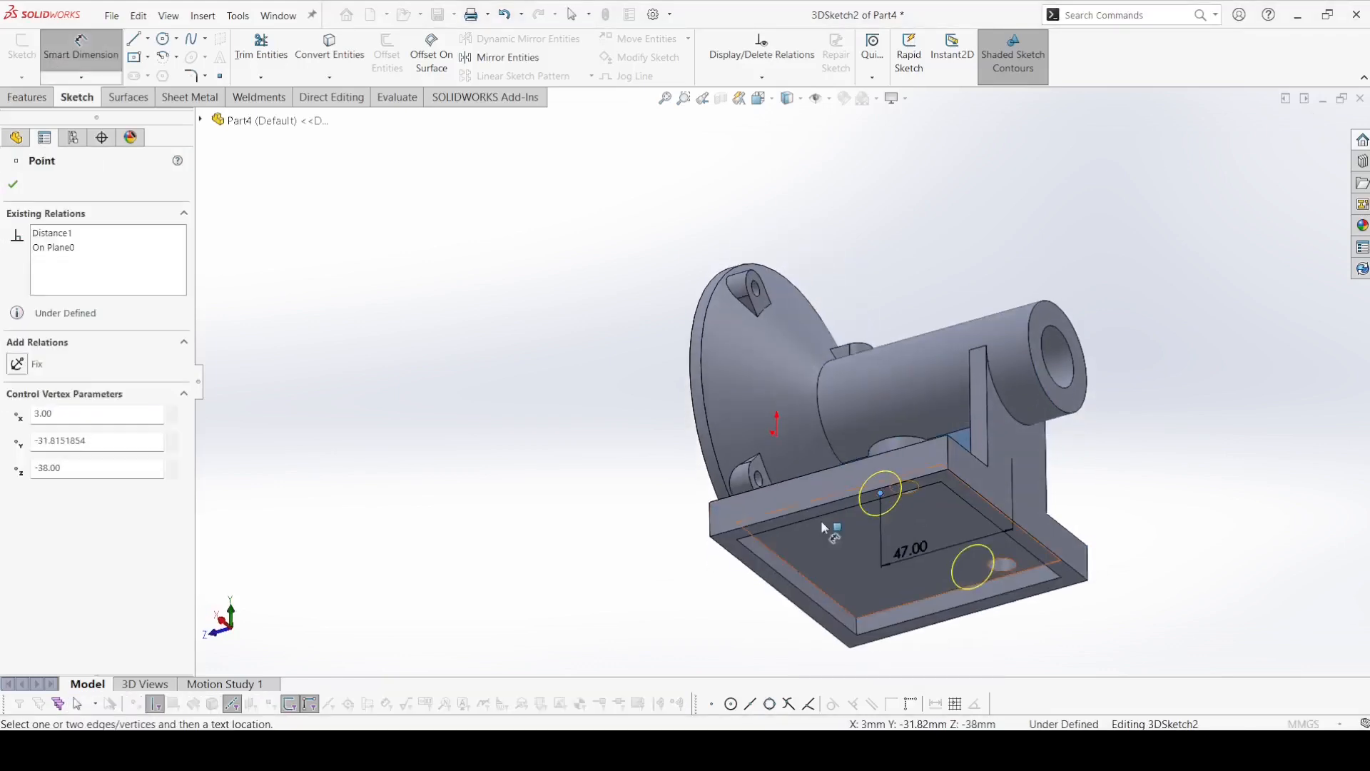
{"action": "left_click", "coordinate": [802, 520]}
{"action": "left_click", "coordinate": [816, 470]}
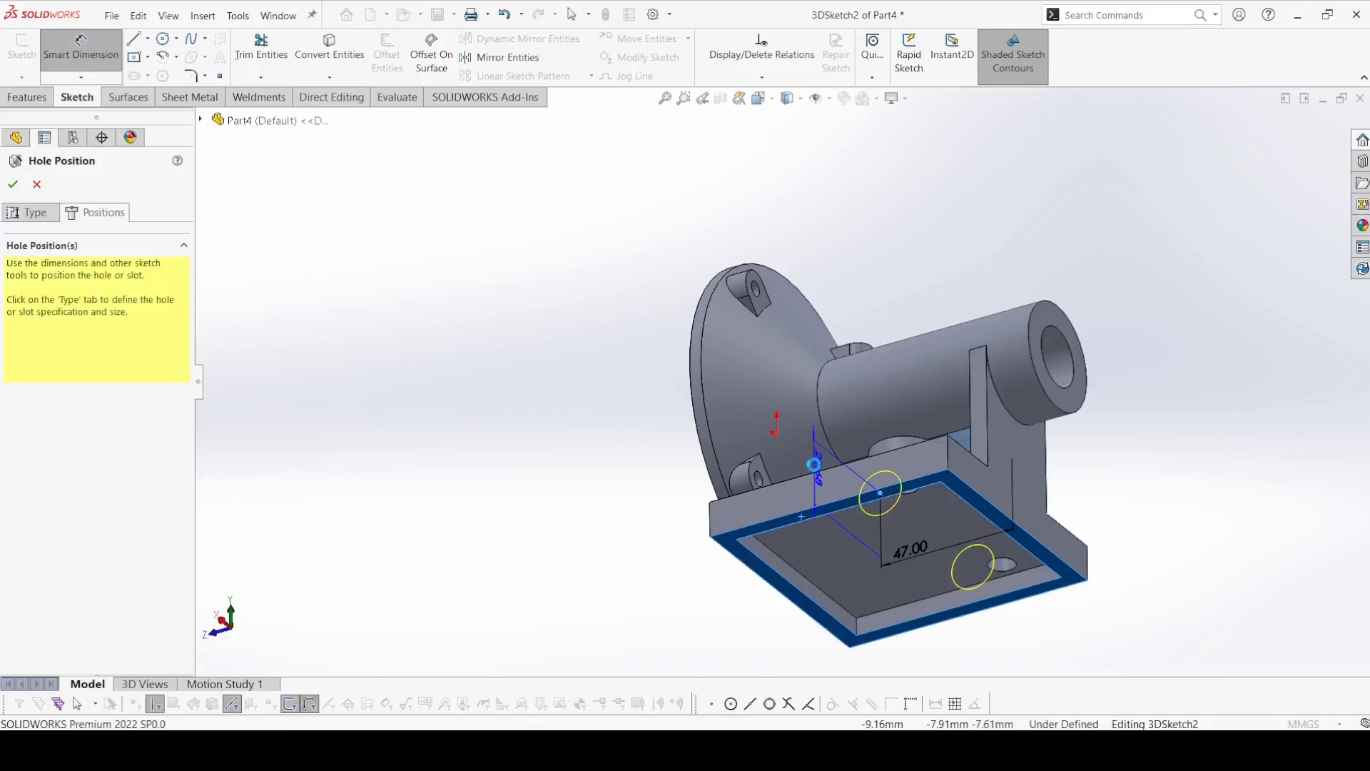
{"action": "type", "text": "22"}
{"action": "key", "text": "Return"}
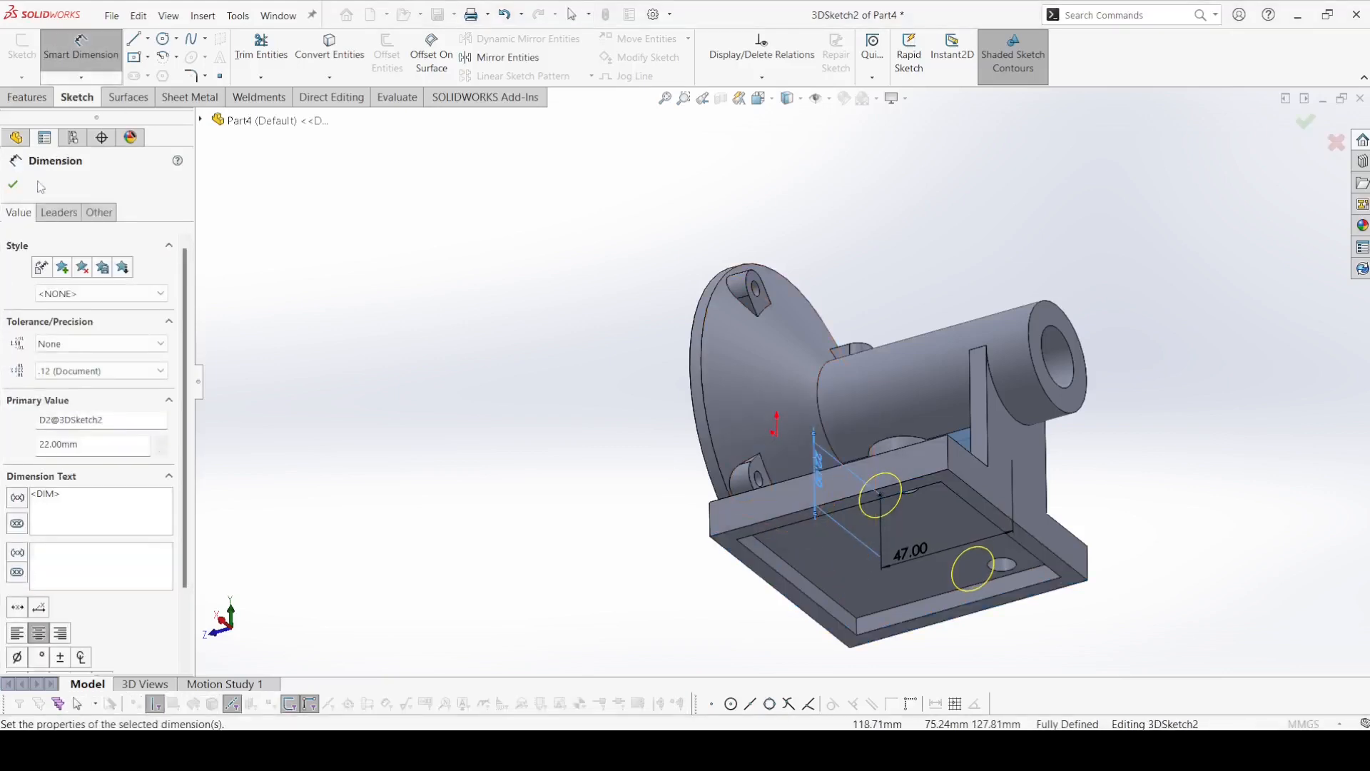
{"action": "left_click", "coordinate": [12, 184]}
{"action": "left_click", "coordinate": [12, 180]}
Fillet the base's two vertical corner edges at the support plate end with a 5 mm radius, using full preview.
{"action": "middle_click_drag", "start_coordinate": [457, 355], "coordinate": [480, 554]}
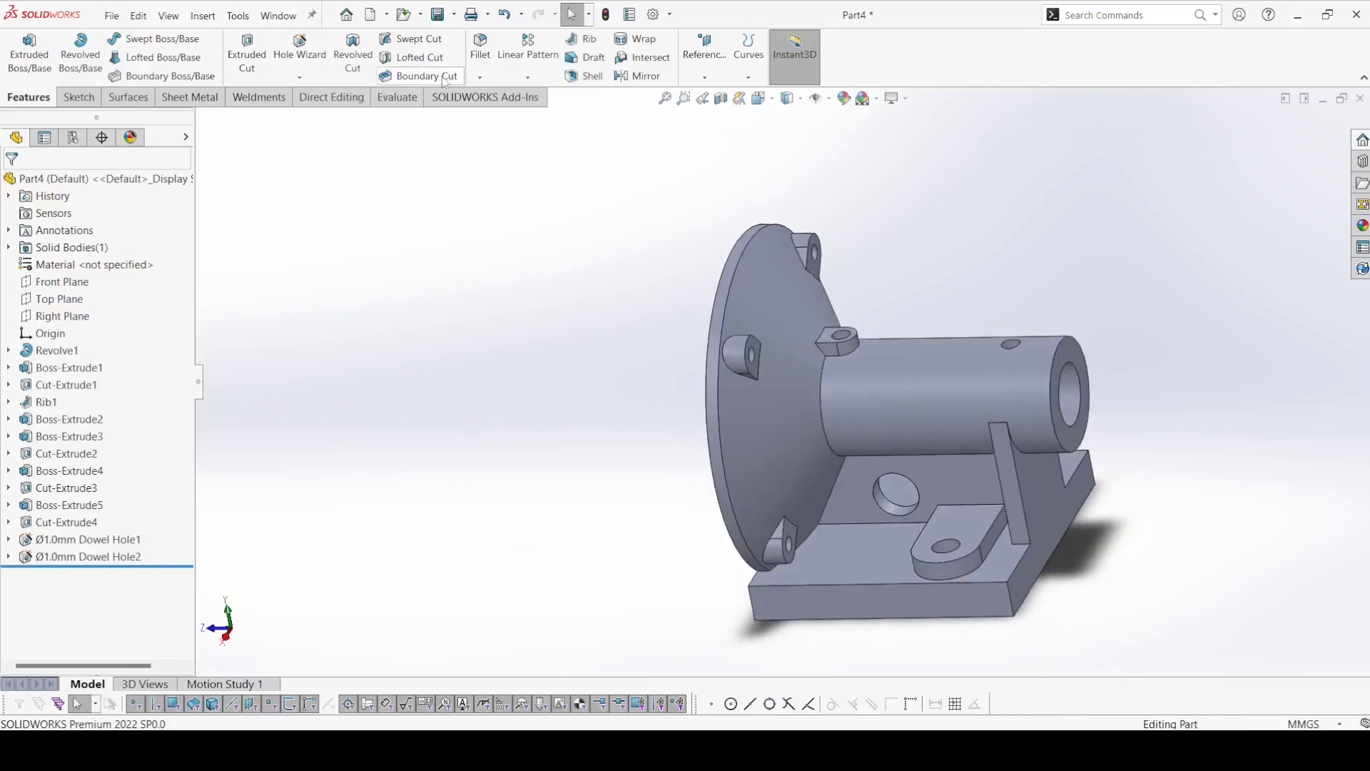
{"action": "left_click", "coordinate": [1007, 599]}
{"action": "middle_click_drag", "start_coordinate": [1007, 600], "coordinate": [1104, 461]}
{"action": "left_click", "coordinate": [1140, 442]}
{"action": "left_click_drag", "start_coordinate": [120, 517], "coordinate": [28, 515]}
{"action": "type", "text": "5"}
{"action": "key", "text": "Return"}
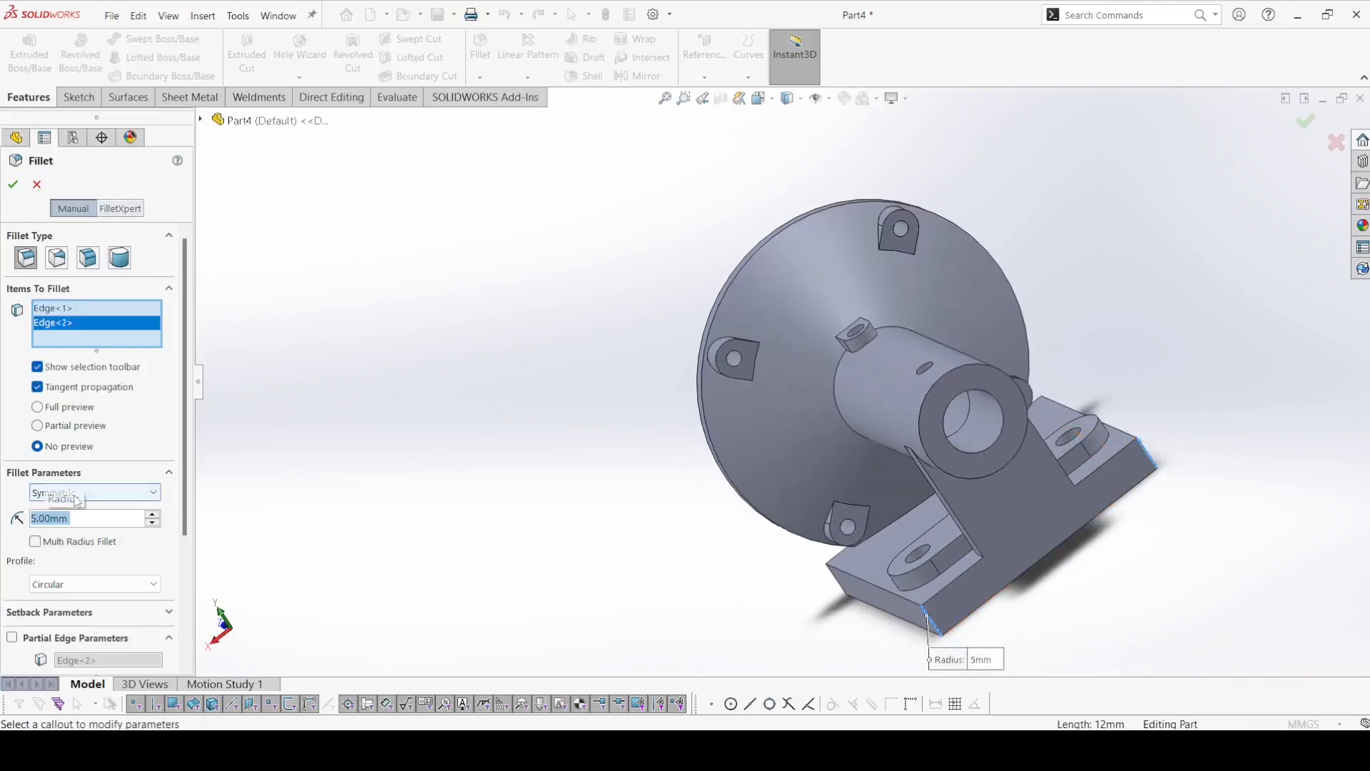
{"action": "left_click", "coordinate": [55, 408]}
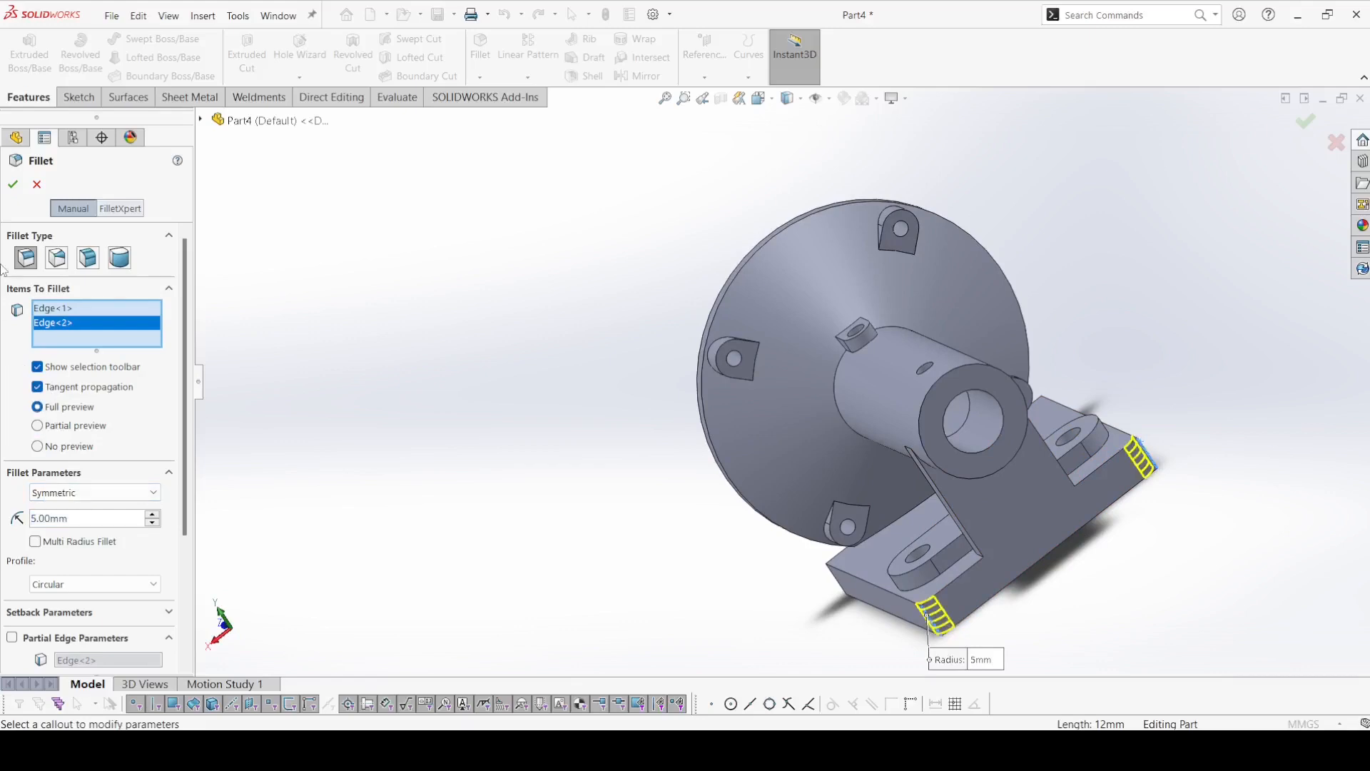
{"action": "left_click", "coordinate": [12, 184]}
Show the part in isometric view and colour its solid body orange from the standard swatches.
{"action": "middle_click_drag", "start_coordinate": [513, 464], "coordinate": [785, 498]}
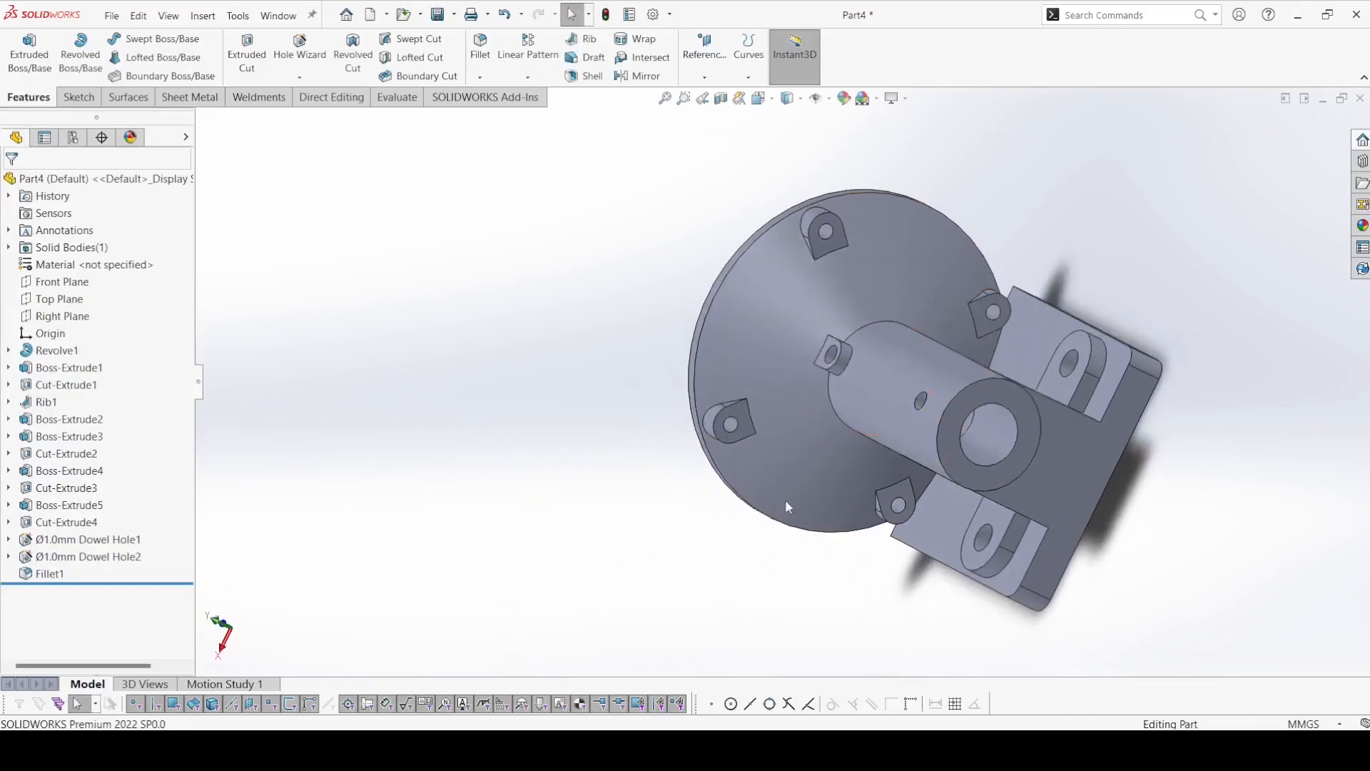
{"action": "left_click", "coordinate": [758, 98]}
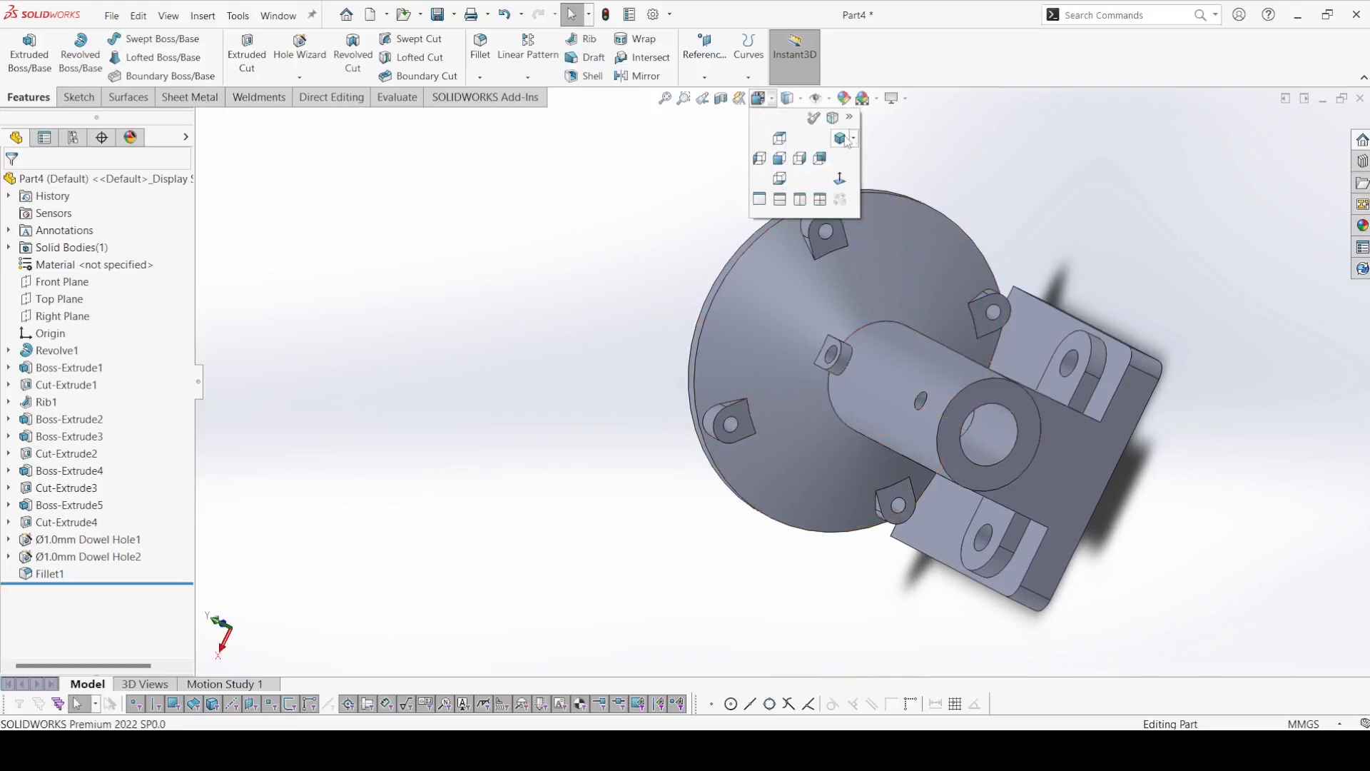
{"action": "left_click", "coordinate": [841, 138]}
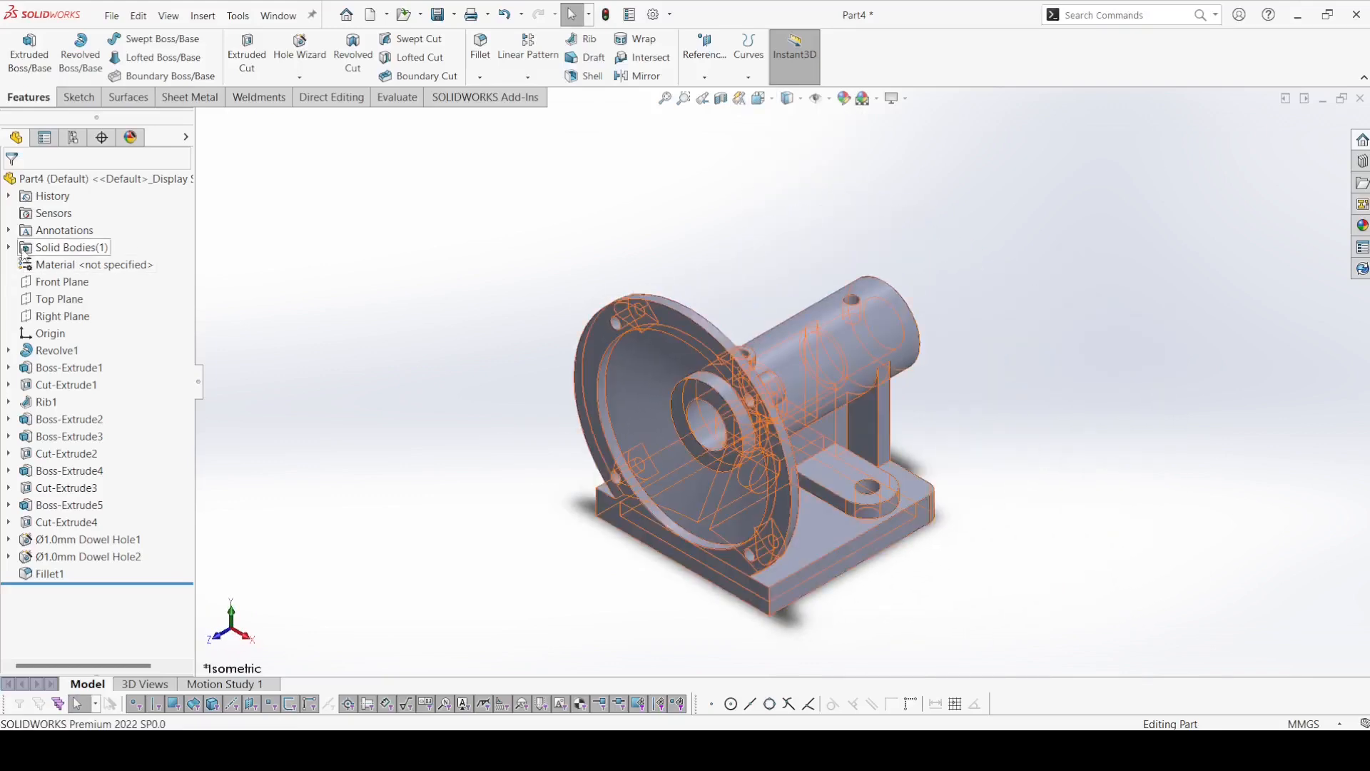
{"action": "left_click", "coordinate": [7, 247]}
{"action": "left_click", "coordinate": [62, 265]}
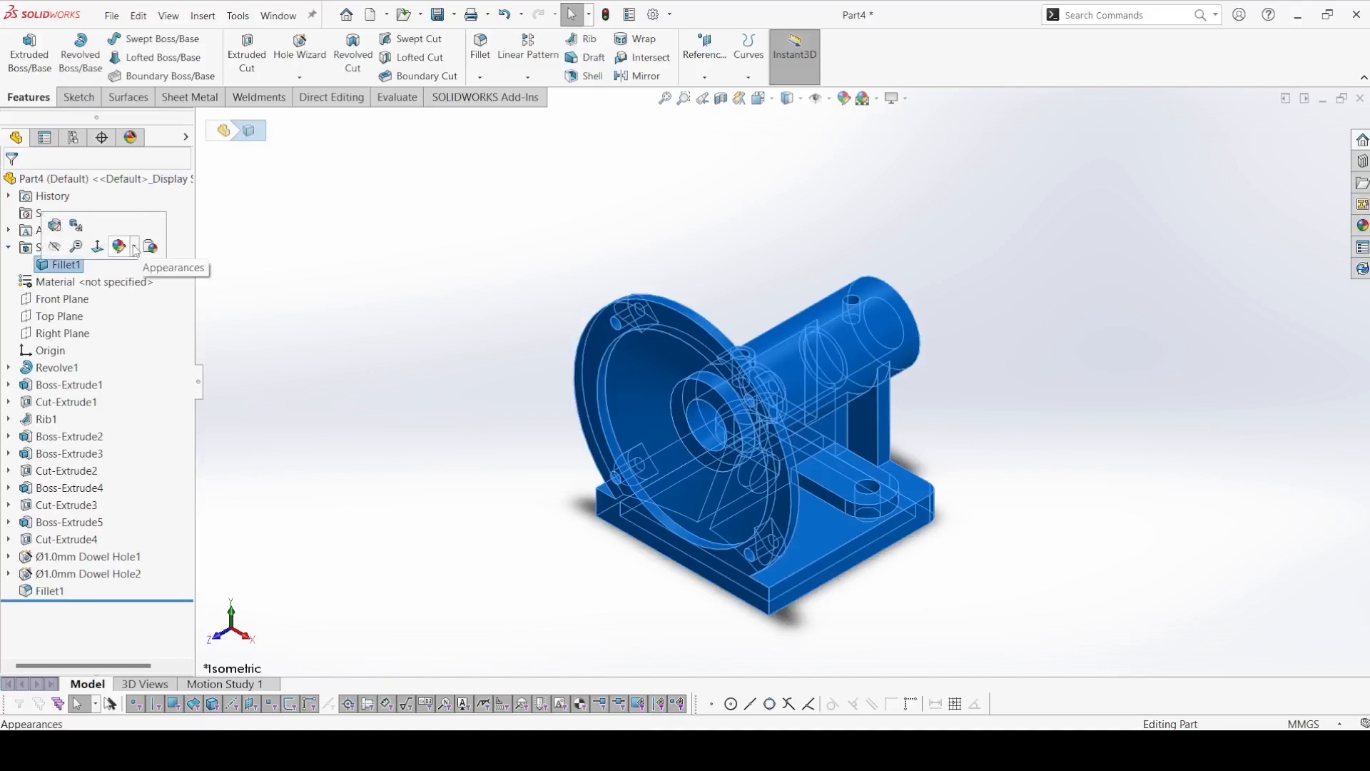
{"action": "left_click", "coordinate": [133, 247]}
{"action": "left_click", "coordinate": [134, 285]}
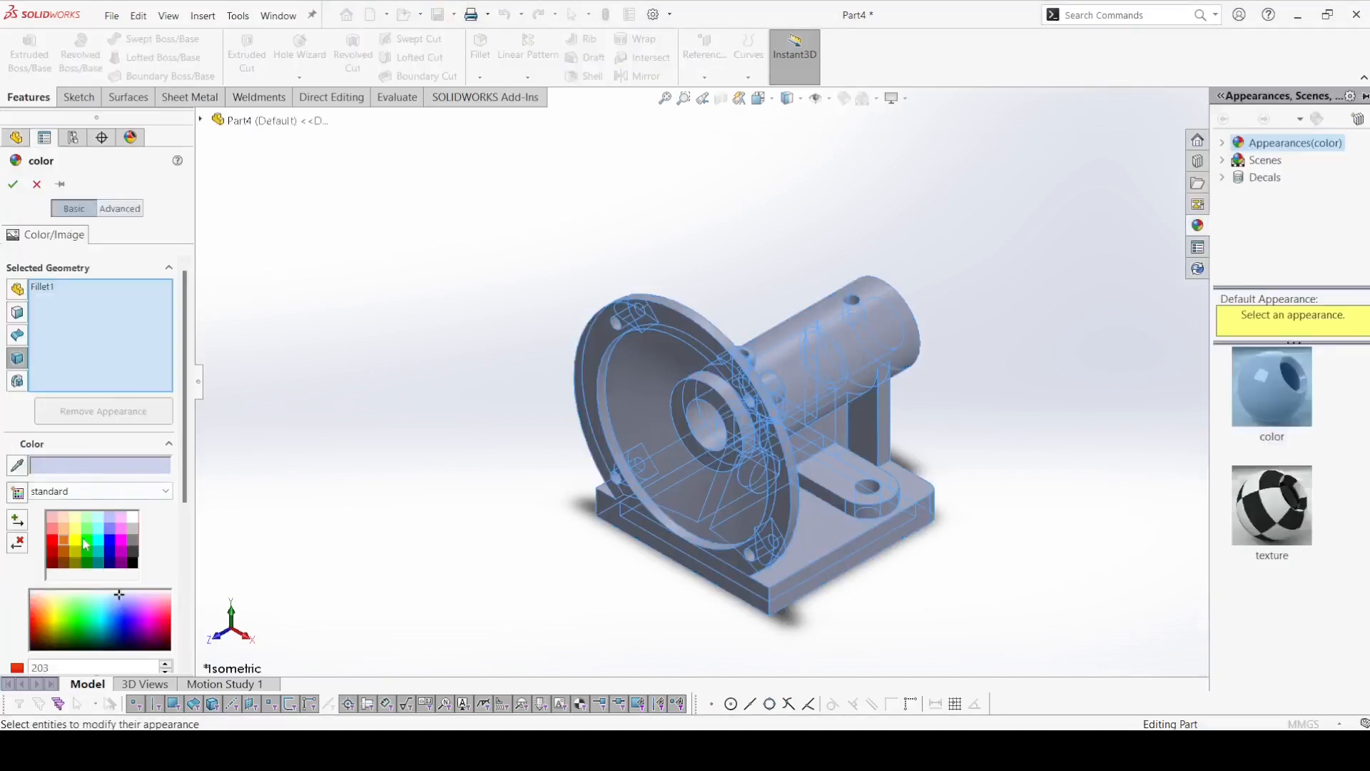
{"action": "left_click", "coordinate": [63, 547]}
{"action": "left_click", "coordinate": [12, 183]}
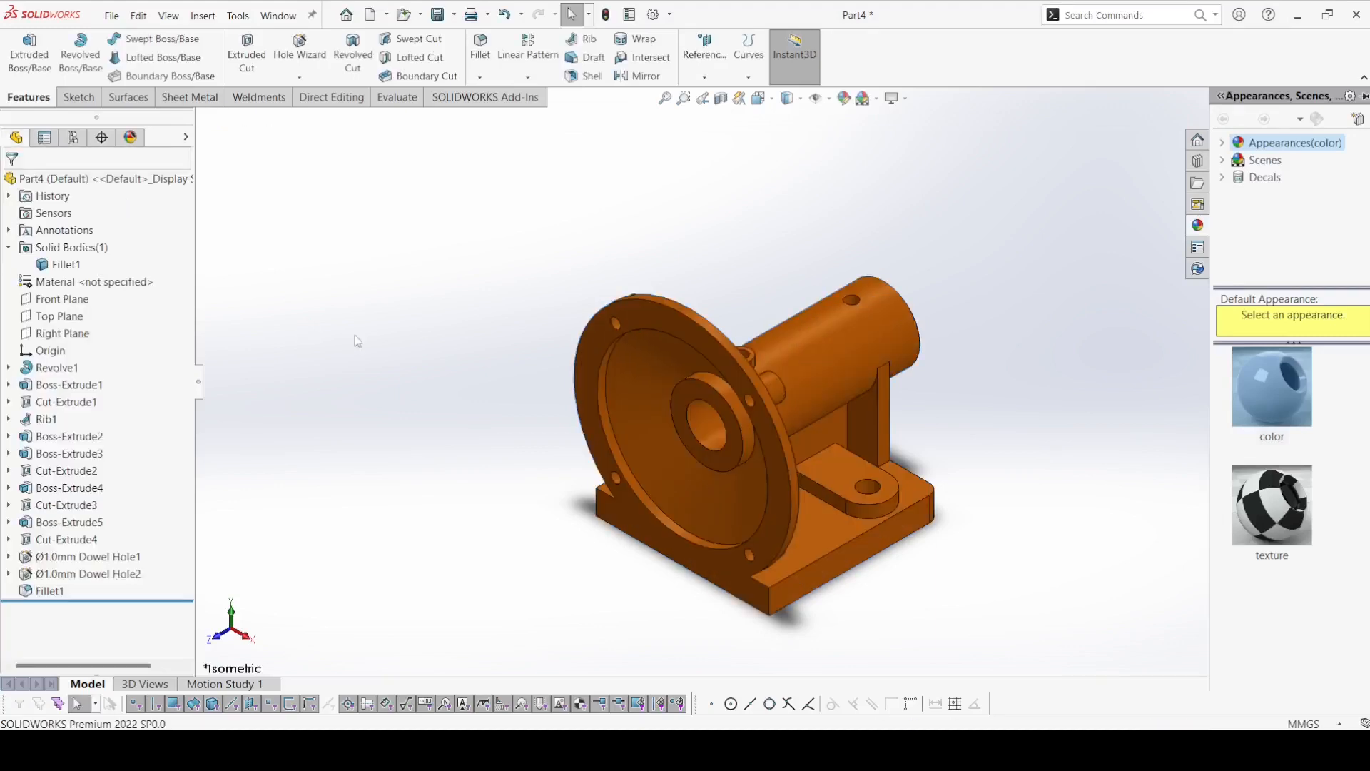